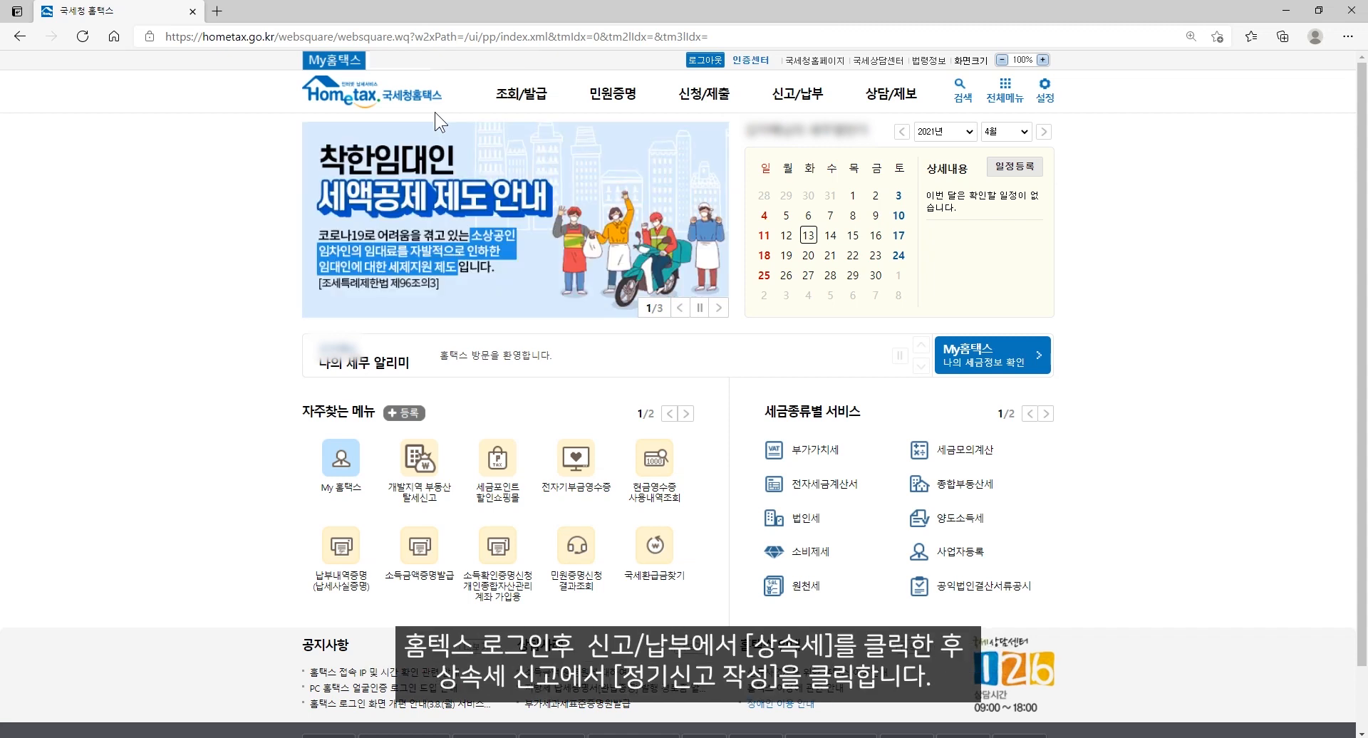
- Open the inheritance tax (상속세) filing page under 신고/납부 and start a new regular return (정기신고 작성)
{"action": "mouse_move", "coordinate": [785, 104]}
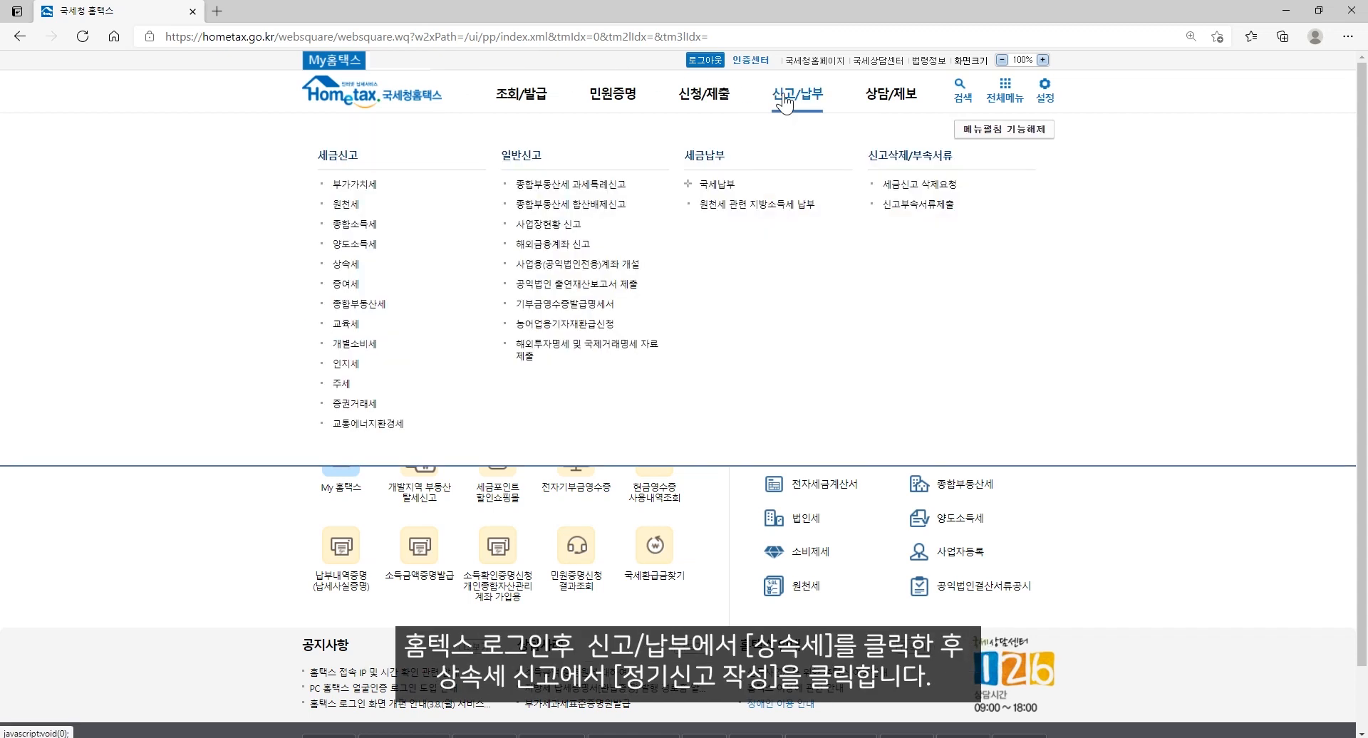
{"action": "left_click", "coordinate": [349, 265]}
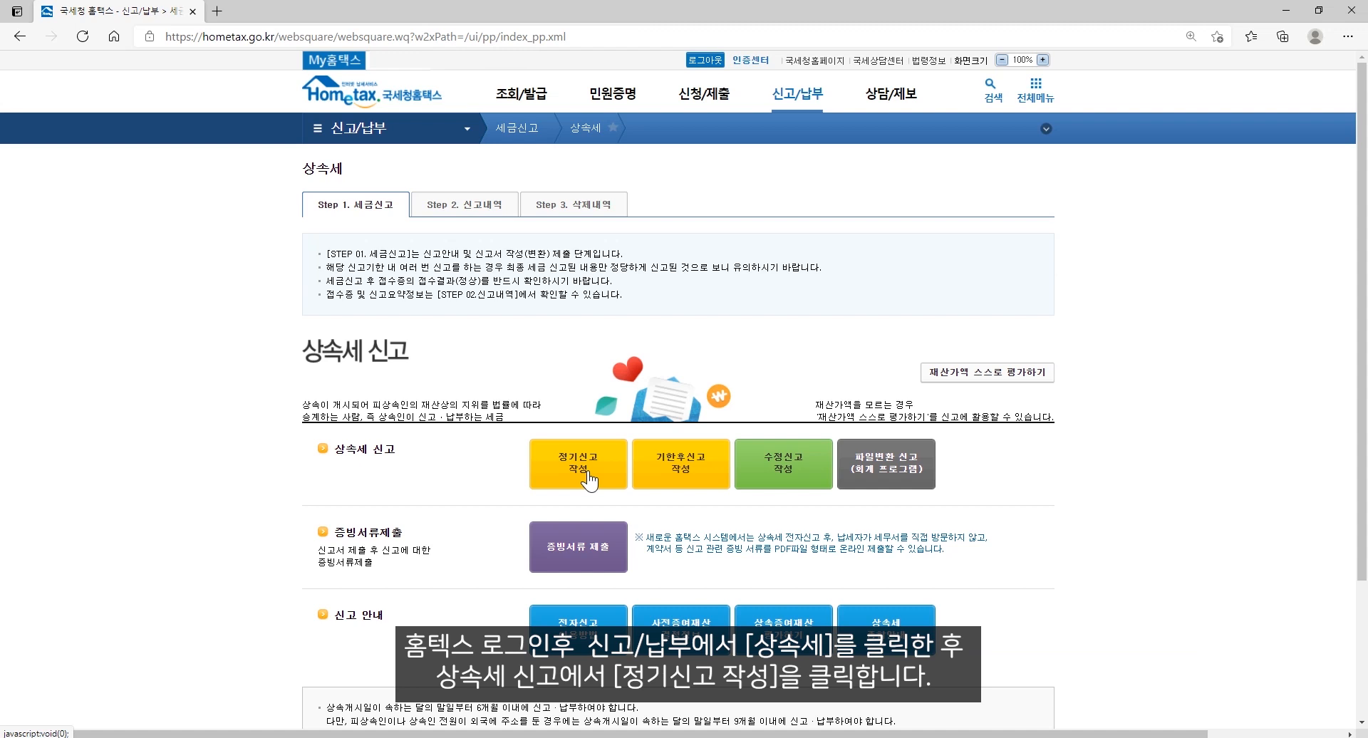
{"action": "left_click", "coordinate": [587, 469]}
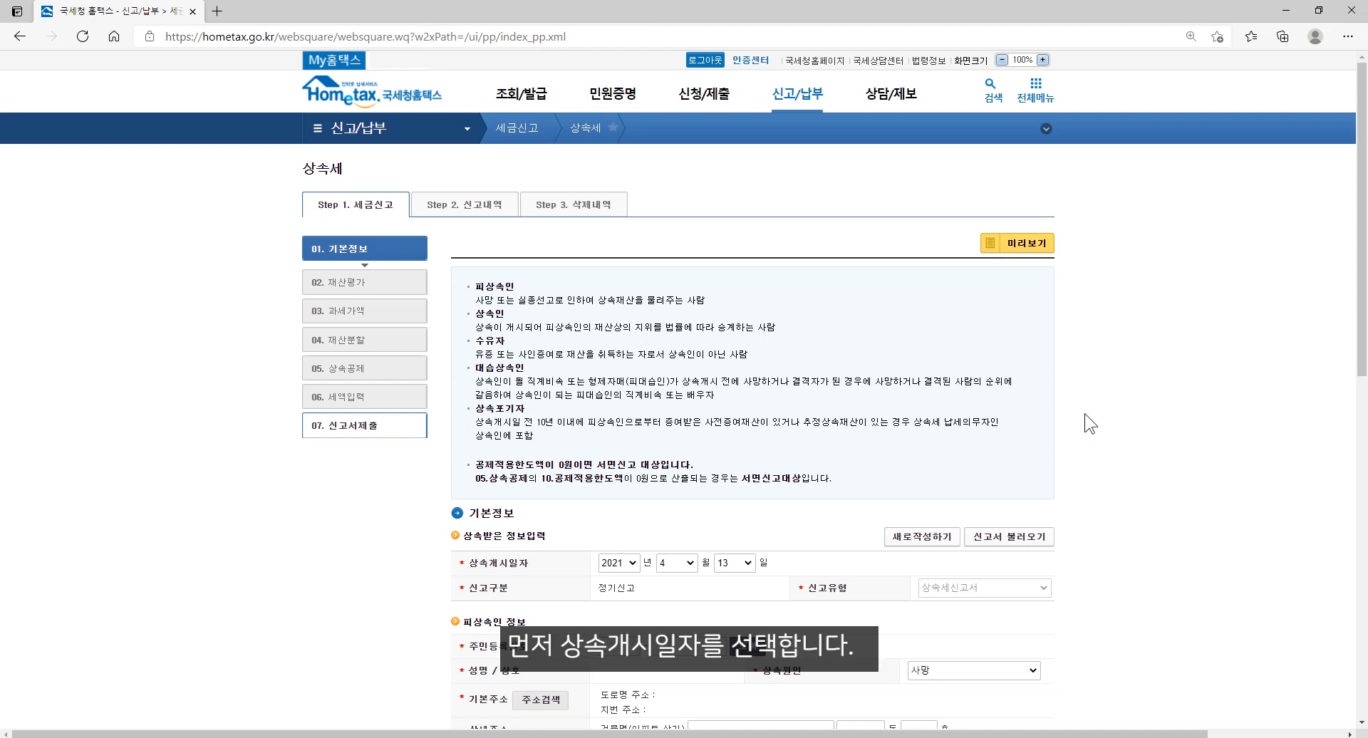
- Set the inheritance commencement date (상속개시일자) to March 2, 2021
{"action": "left_click", "coordinate": [684, 563]}
{"action": "left_click", "coordinate": [686, 612]}
{"action": "left_click", "coordinate": [740, 564]}
{"action": "left_click", "coordinate": [729, 333]}
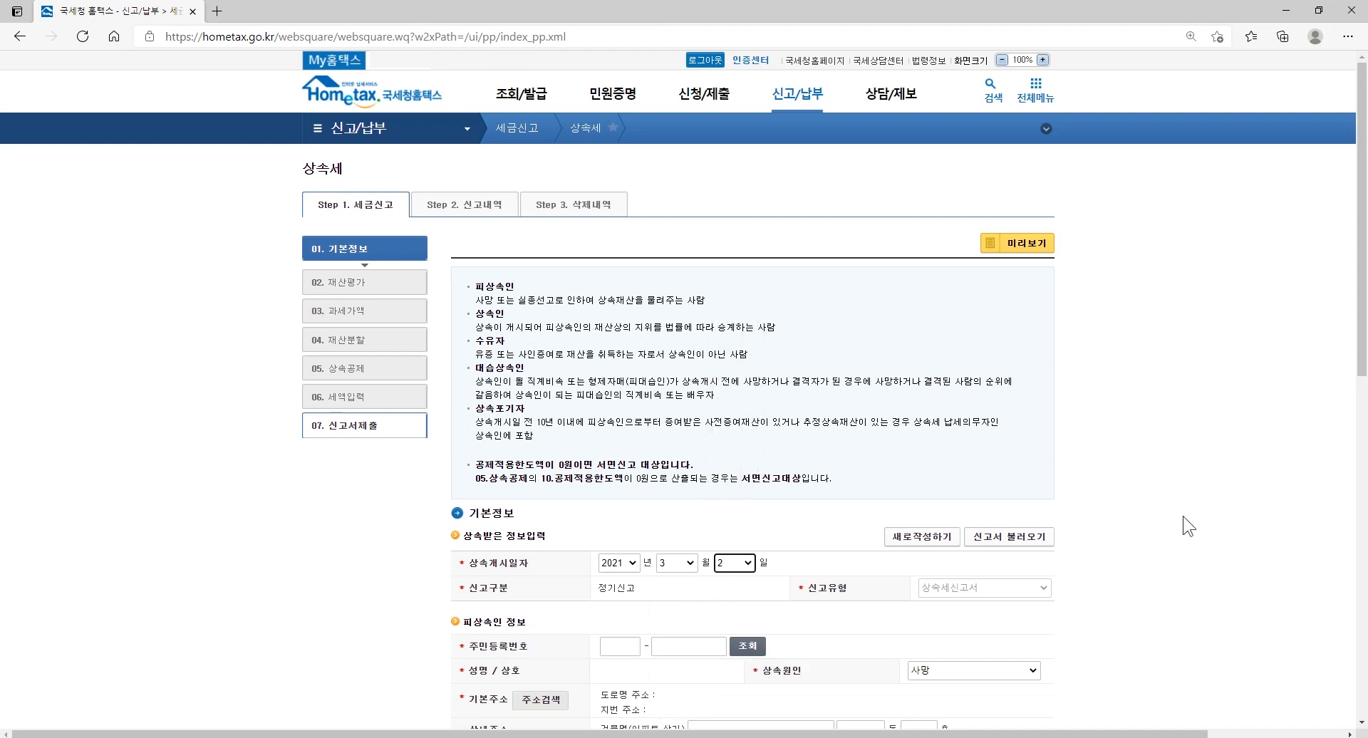
- Enter the decedent's resident registration number, look it up, and select 사망 as the cause of inheritance (상속원인)
{"action": "scroll", "coordinate": [1184, 526], "scroll_direction": "down", "scroll_amount": 4}
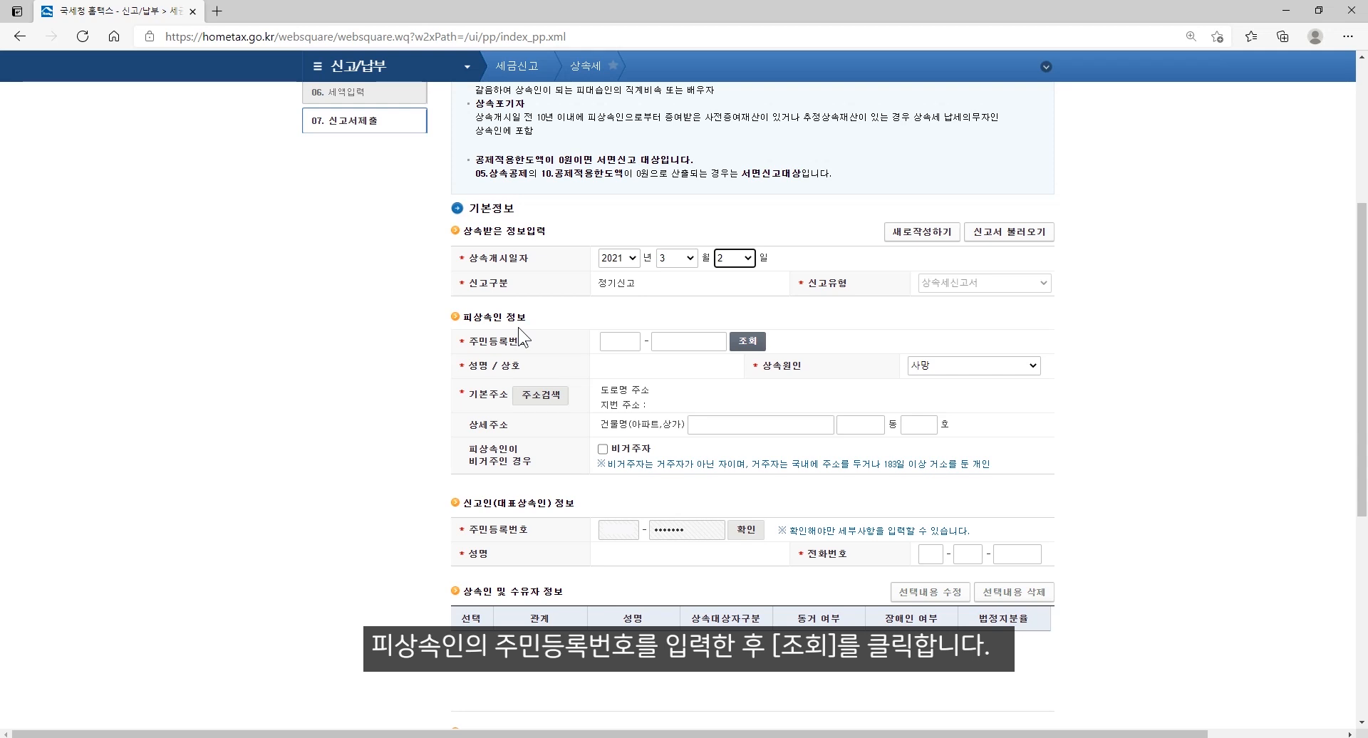
{"action": "key", "text": "Tab"}
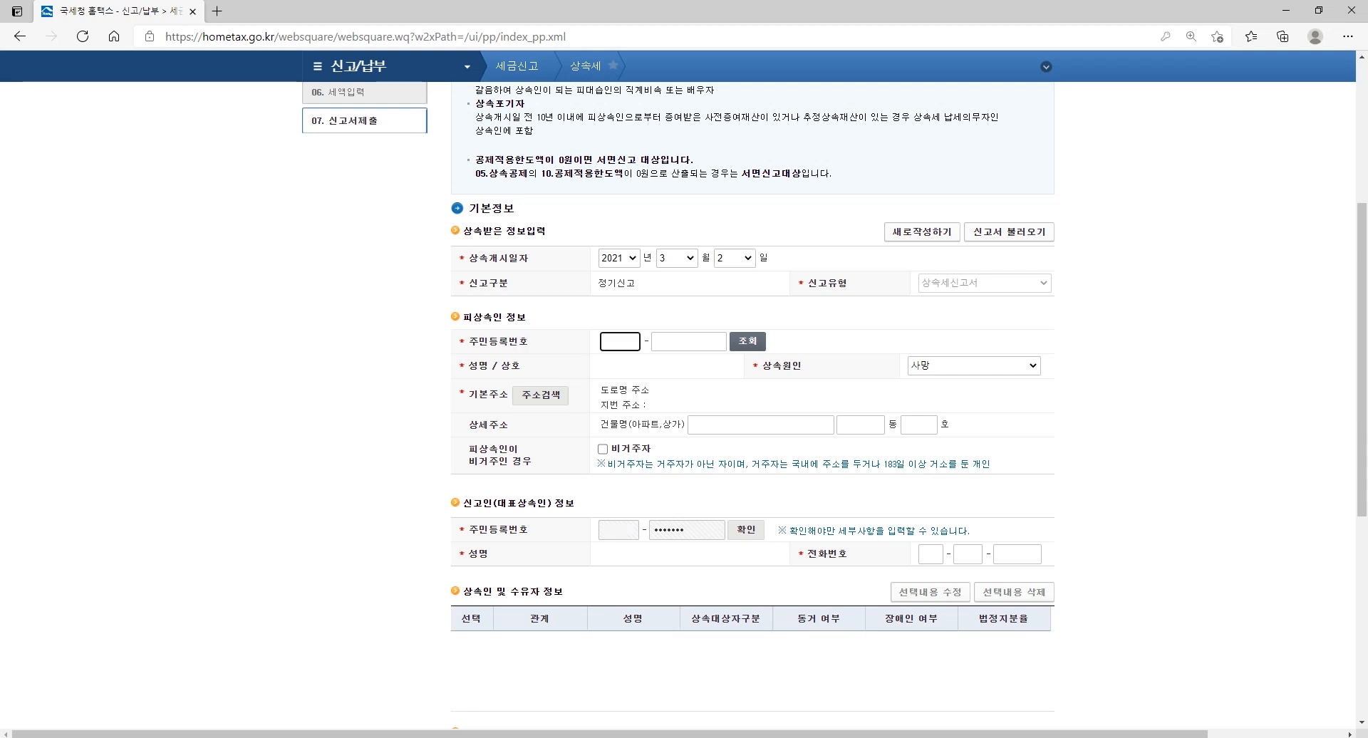
{"action": "key", "text": "Tab"}
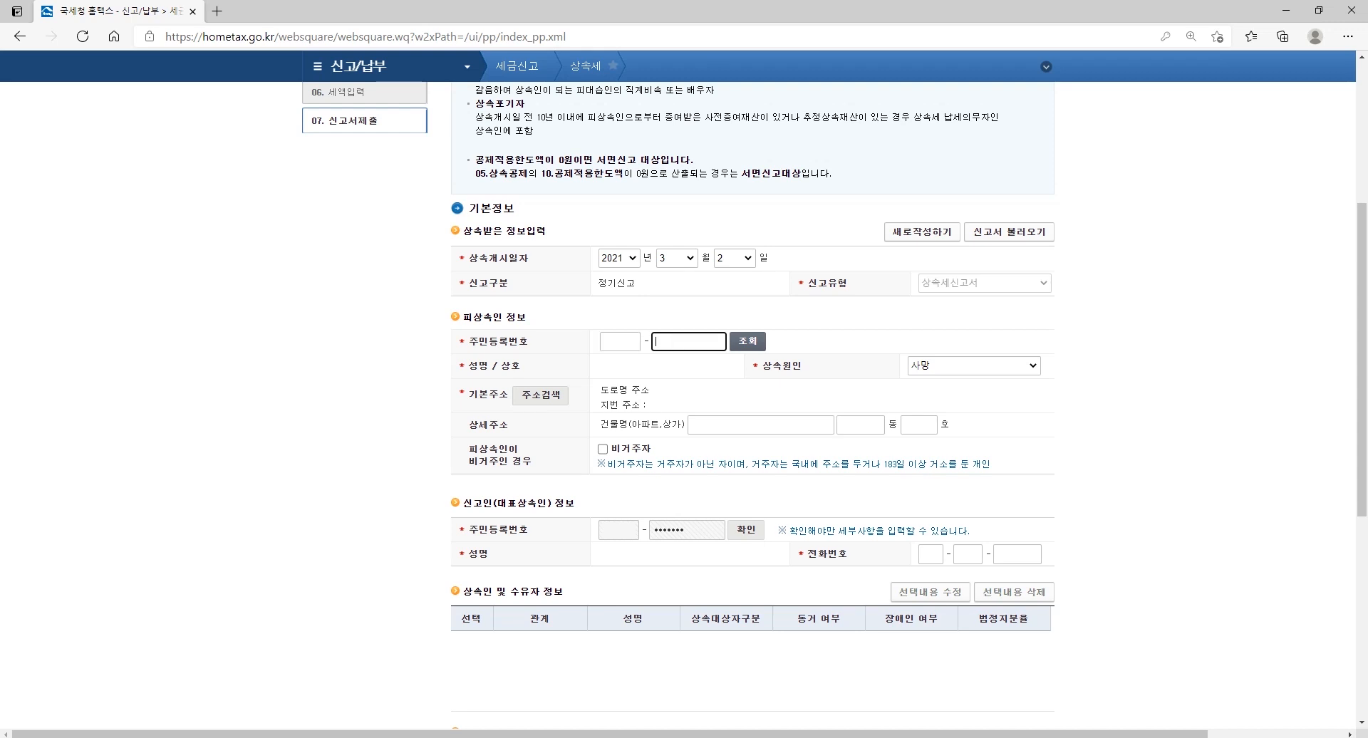
{"action": "type", "text": "•"}
{"action": "left_click", "coordinate": [740, 342]}
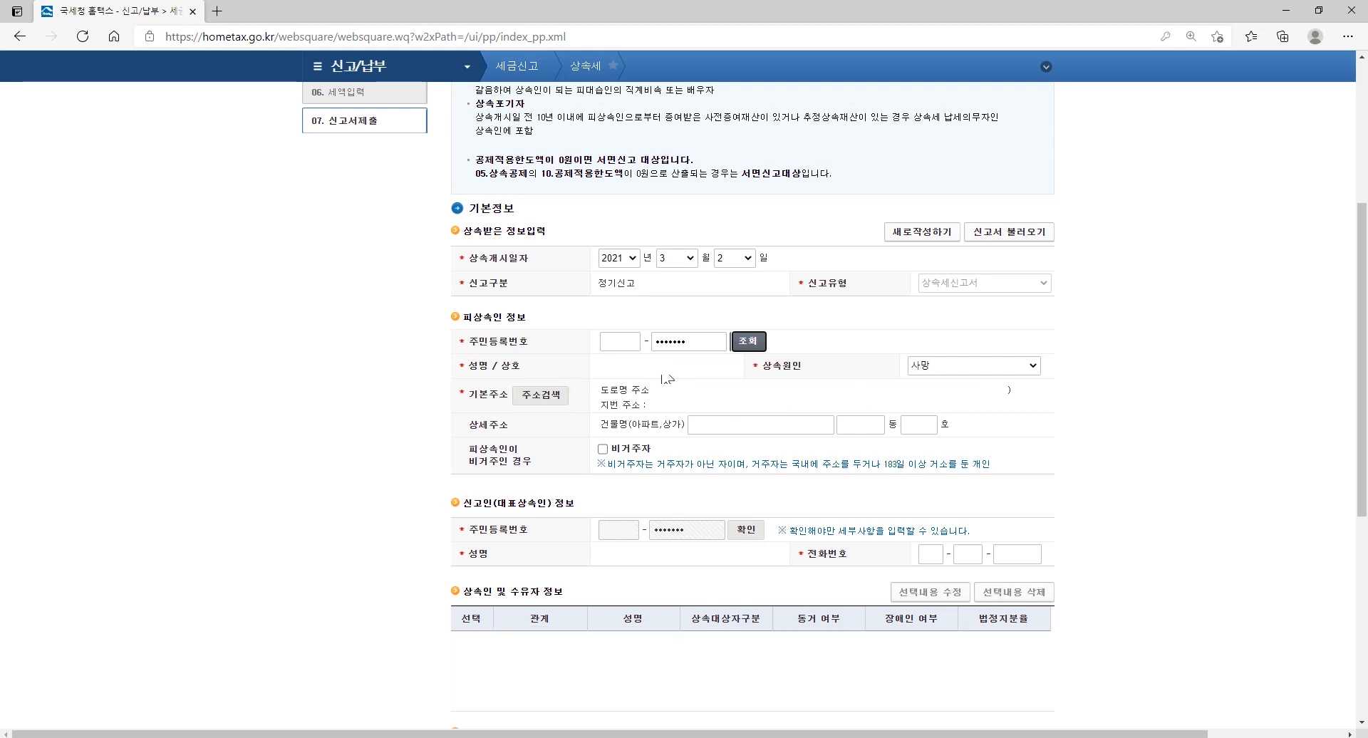
{"action": "left_click", "coordinate": [1027, 366]}
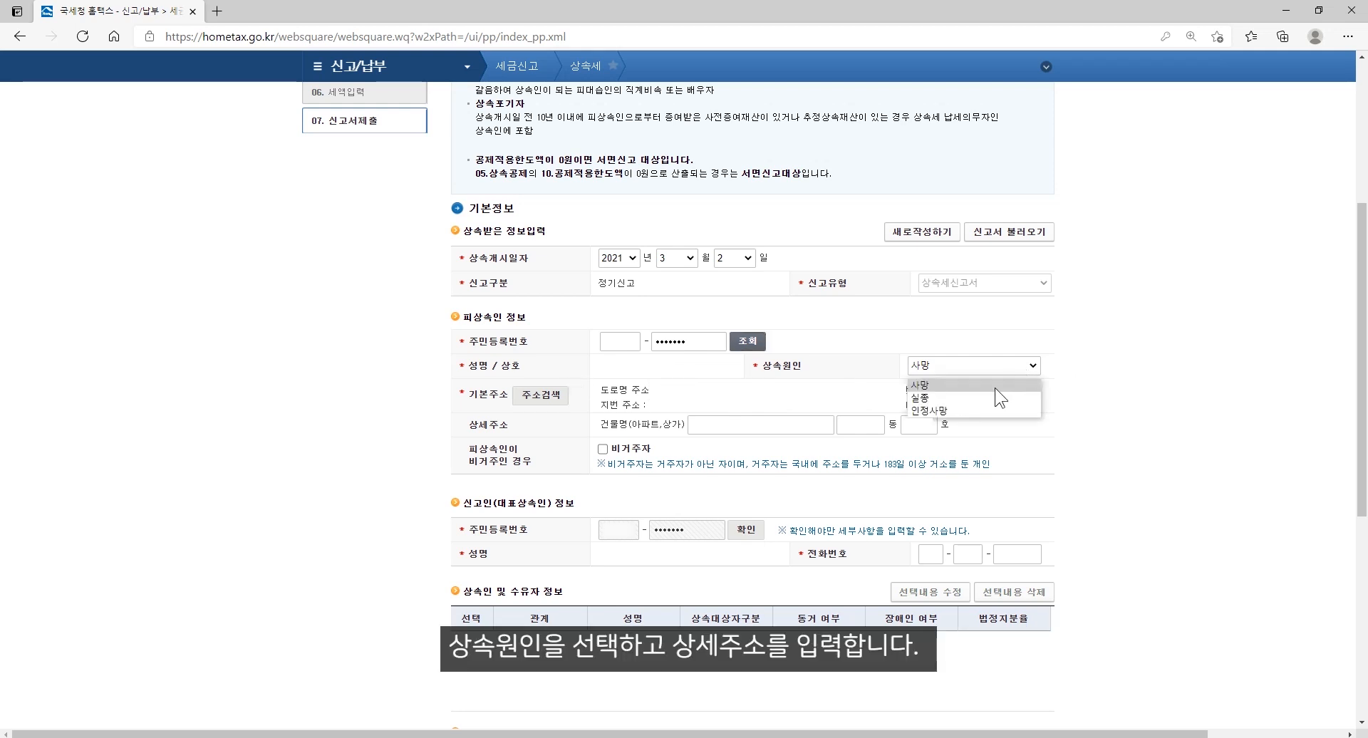
{"action": "left_click", "coordinate": [996, 389]}
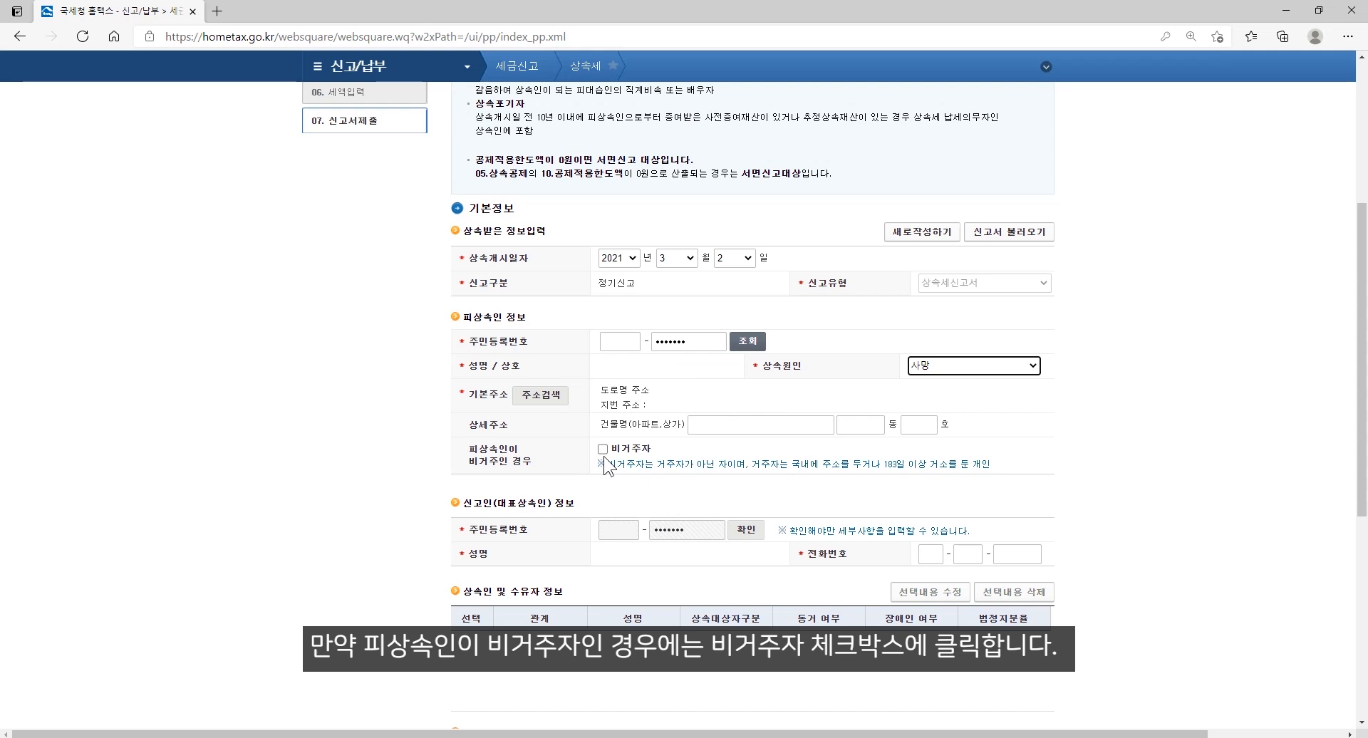
- Verify the filer's (representative heir's) resident registration number and fill in the filer's phone number
{"action": "scroll", "coordinate": [604, 467], "scroll_direction": "down", "scroll_amount": 1}
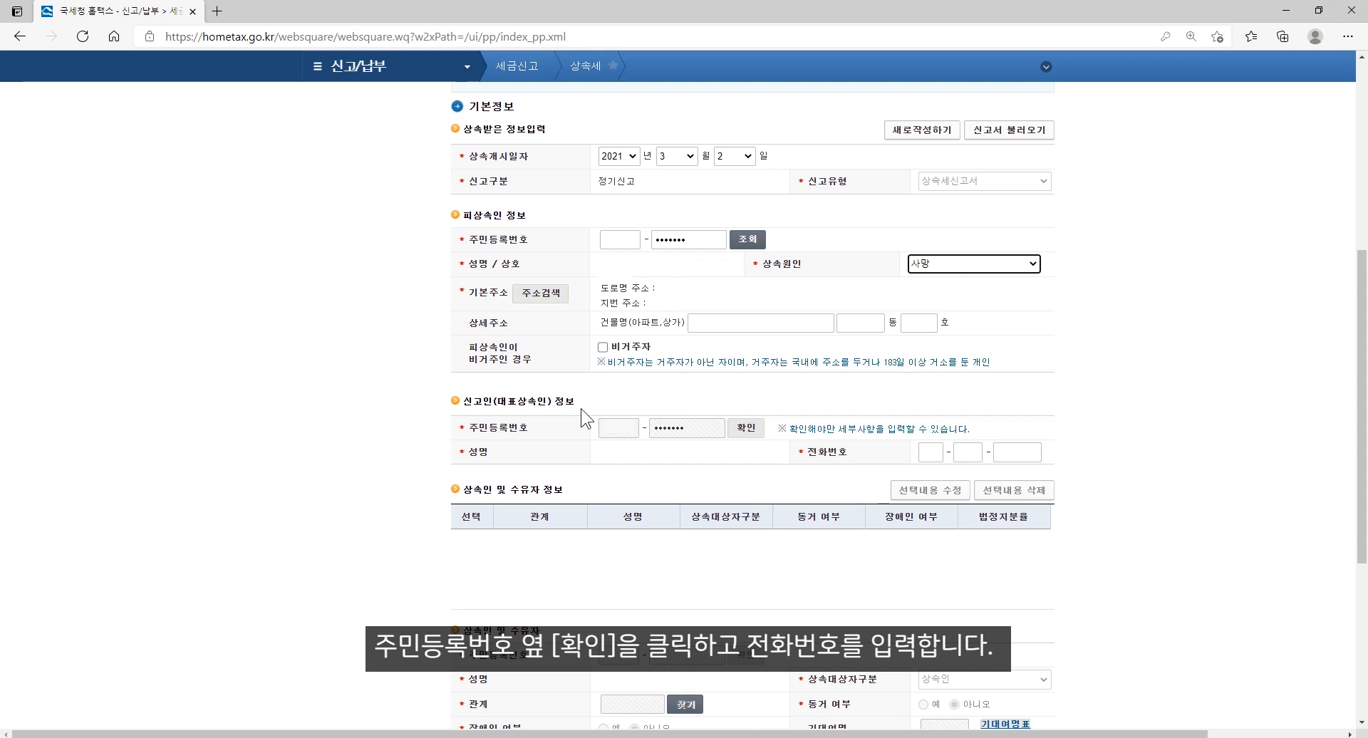
{"action": "left_click", "coordinate": [747, 427]}
{"action": "left_click", "coordinate": [931, 452]}
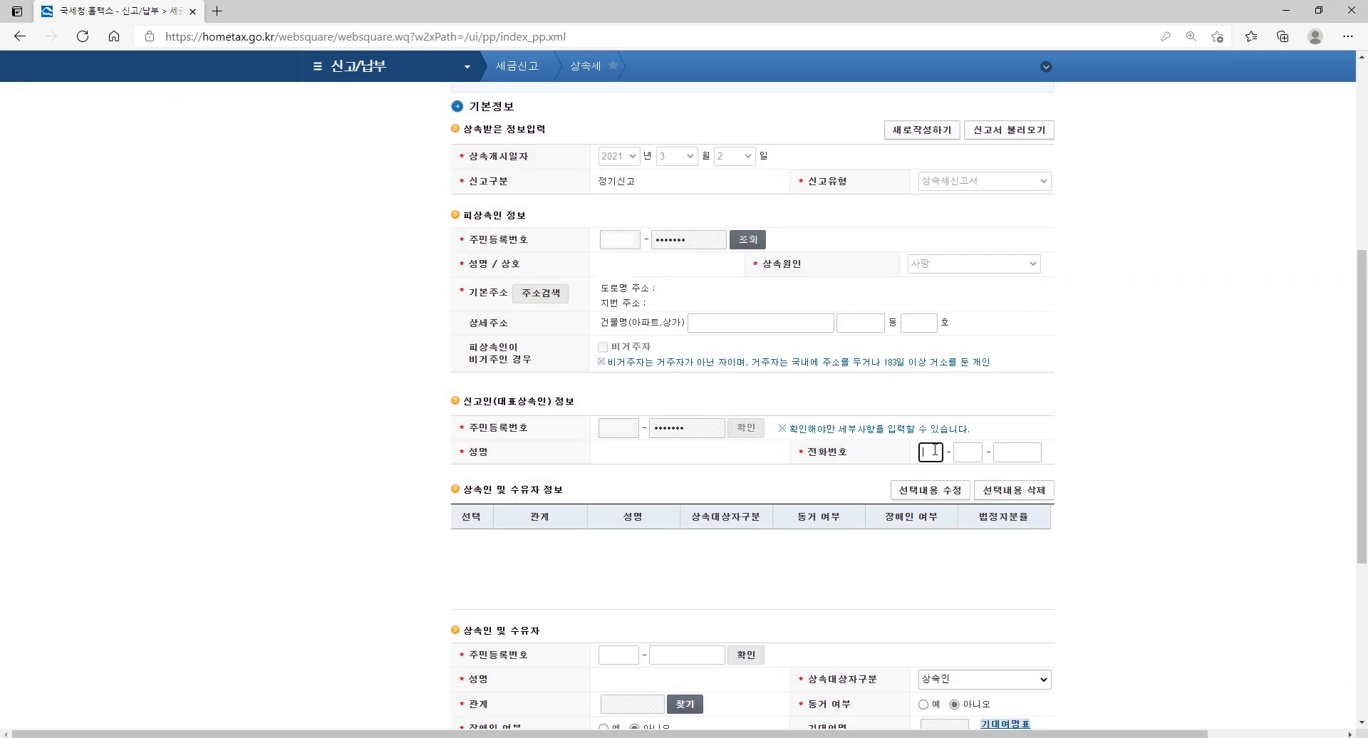
{"action": "type", "text": "02"}
{"action": "key", "text": "Tab"}
{"action": "type", "text": "123"}
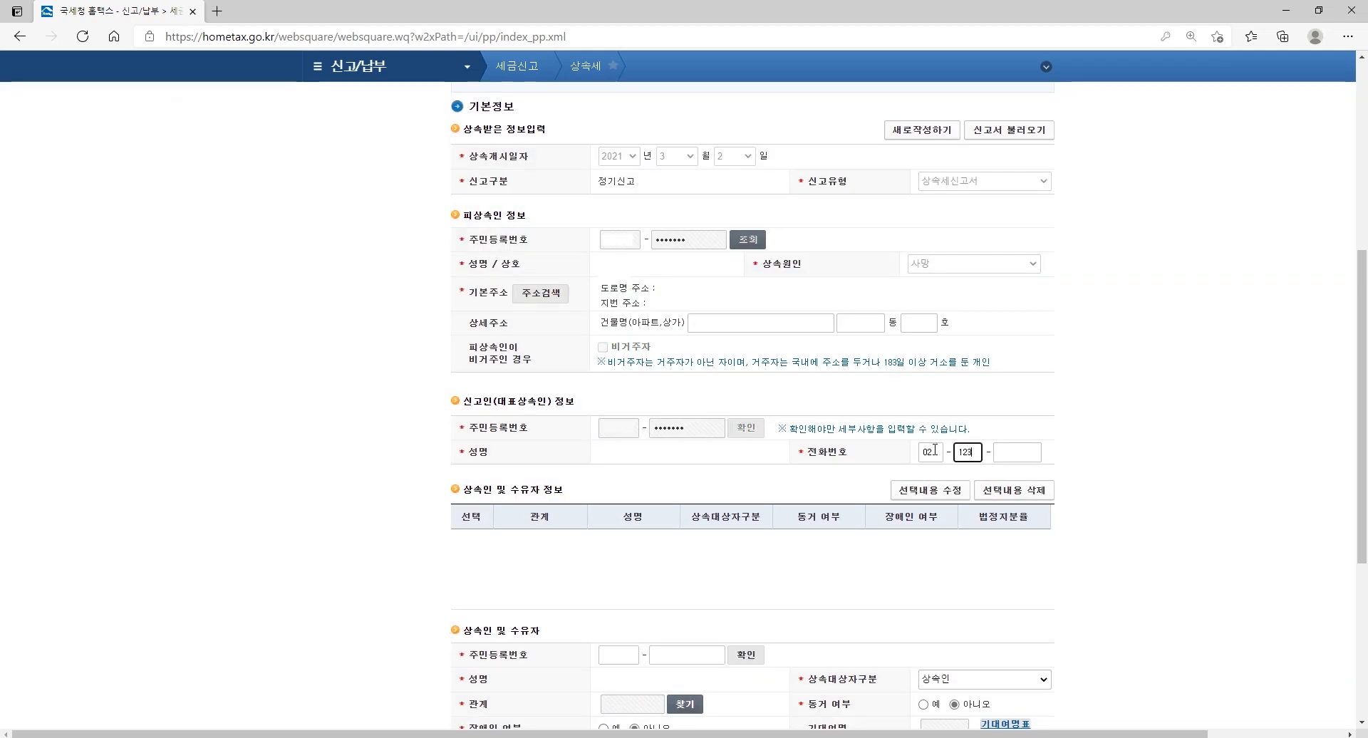
{"action": "key", "text": "Tab"}
{"action": "type", "text": "4567"}
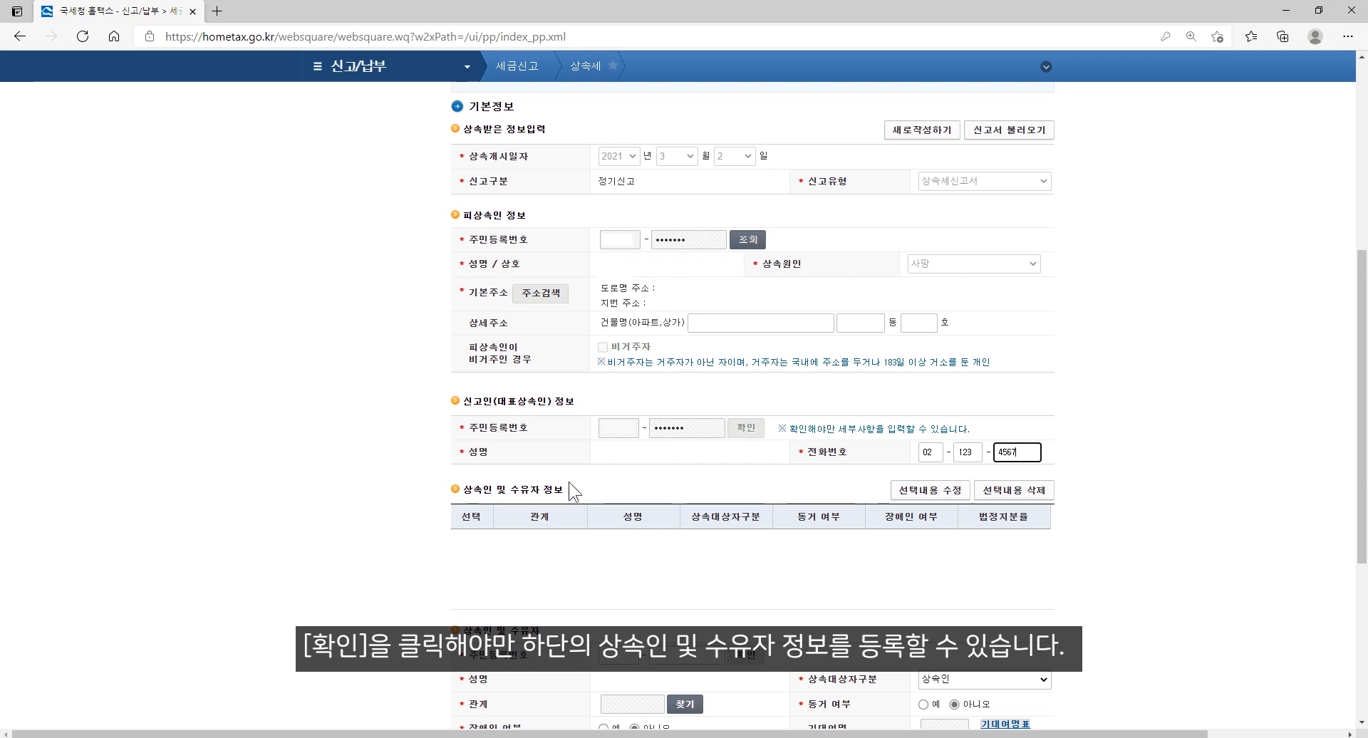
- Enter the first heir's resident registration number in the 상속인 및 수유자 section and verify it
{"action": "scroll", "coordinate": [568, 492], "scroll_direction": "down", "scroll_amount": 3}
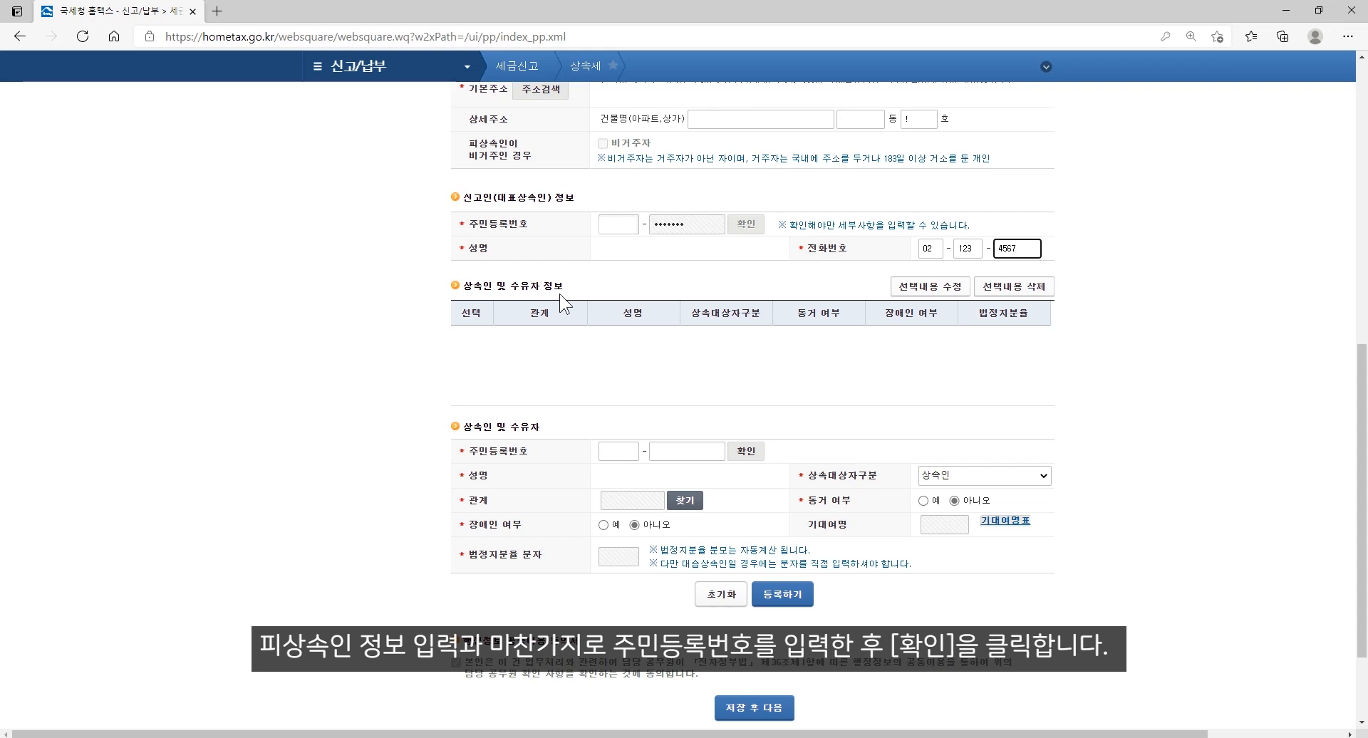
{"action": "left_click", "coordinate": [618, 445]}
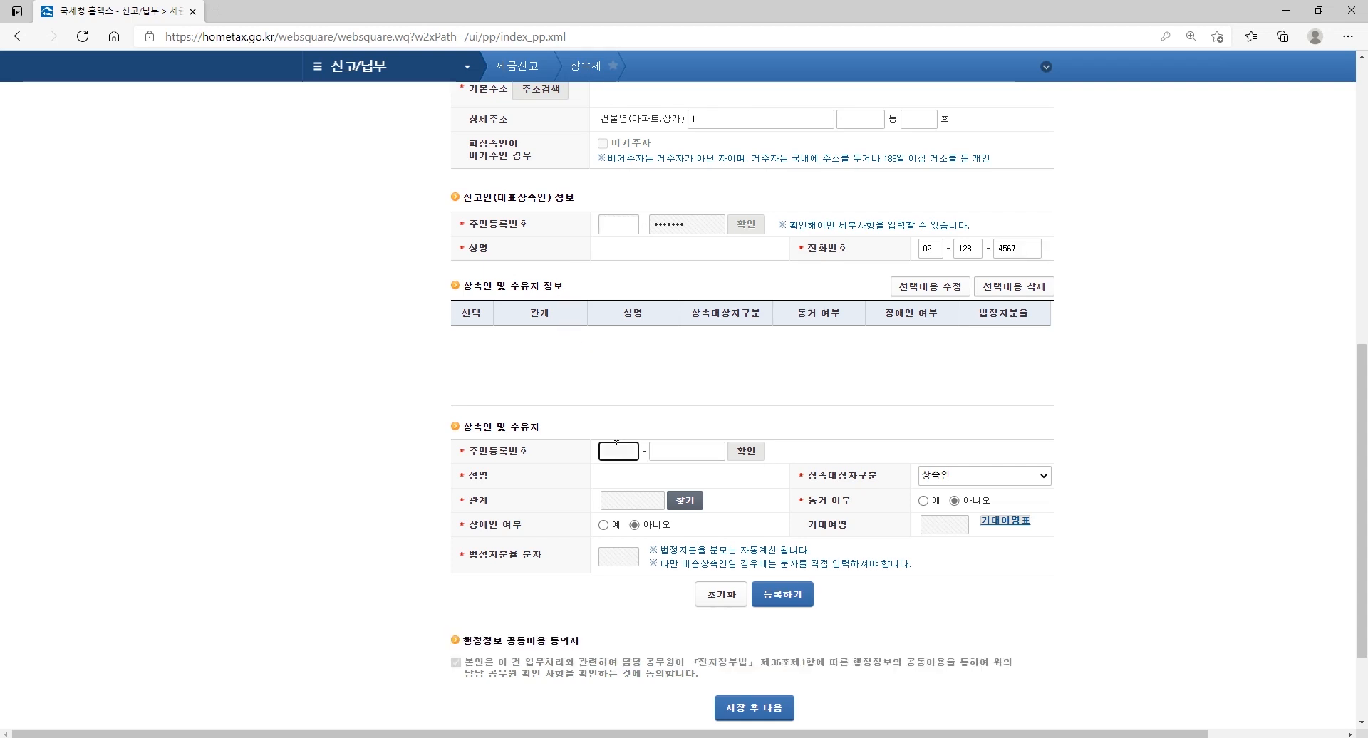
{"action": "key", "text": "Tab"}
{"action": "type", "text": "•••••••"}
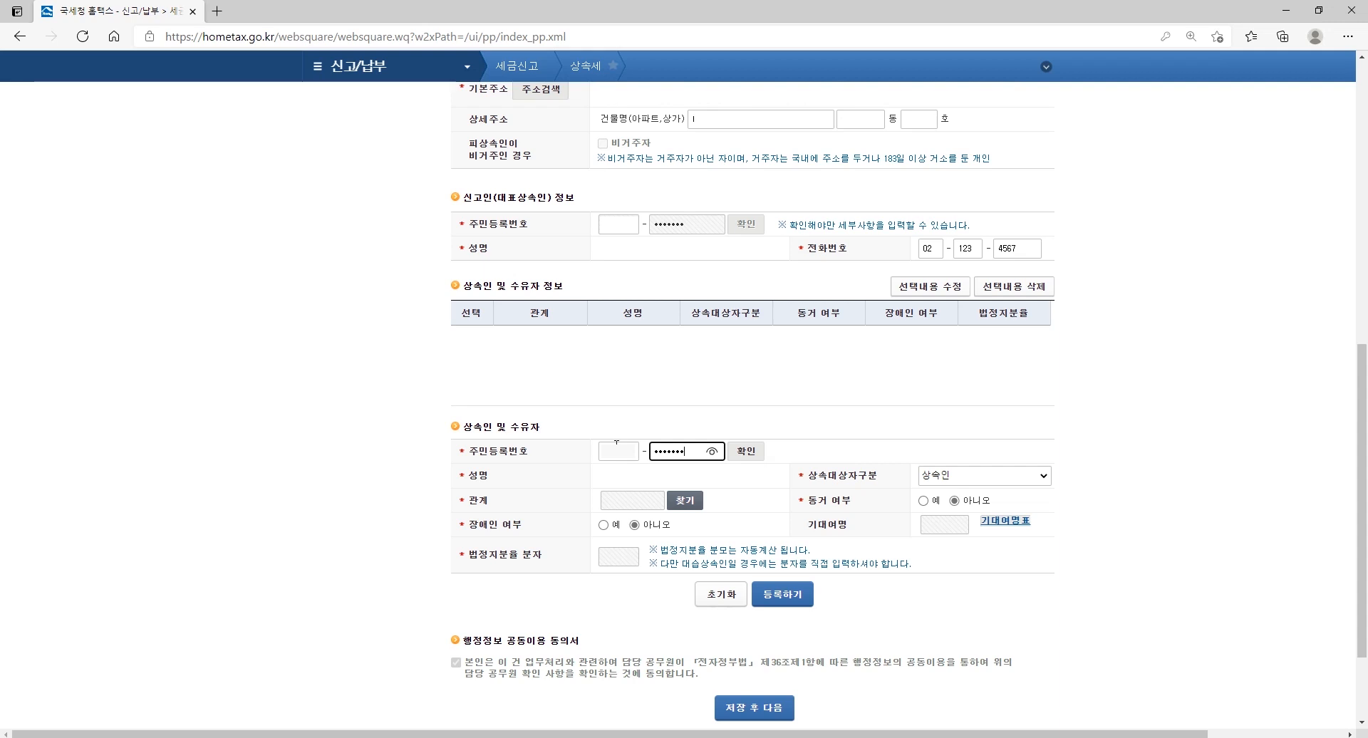
{"action": "left_click", "coordinate": [747, 451]}
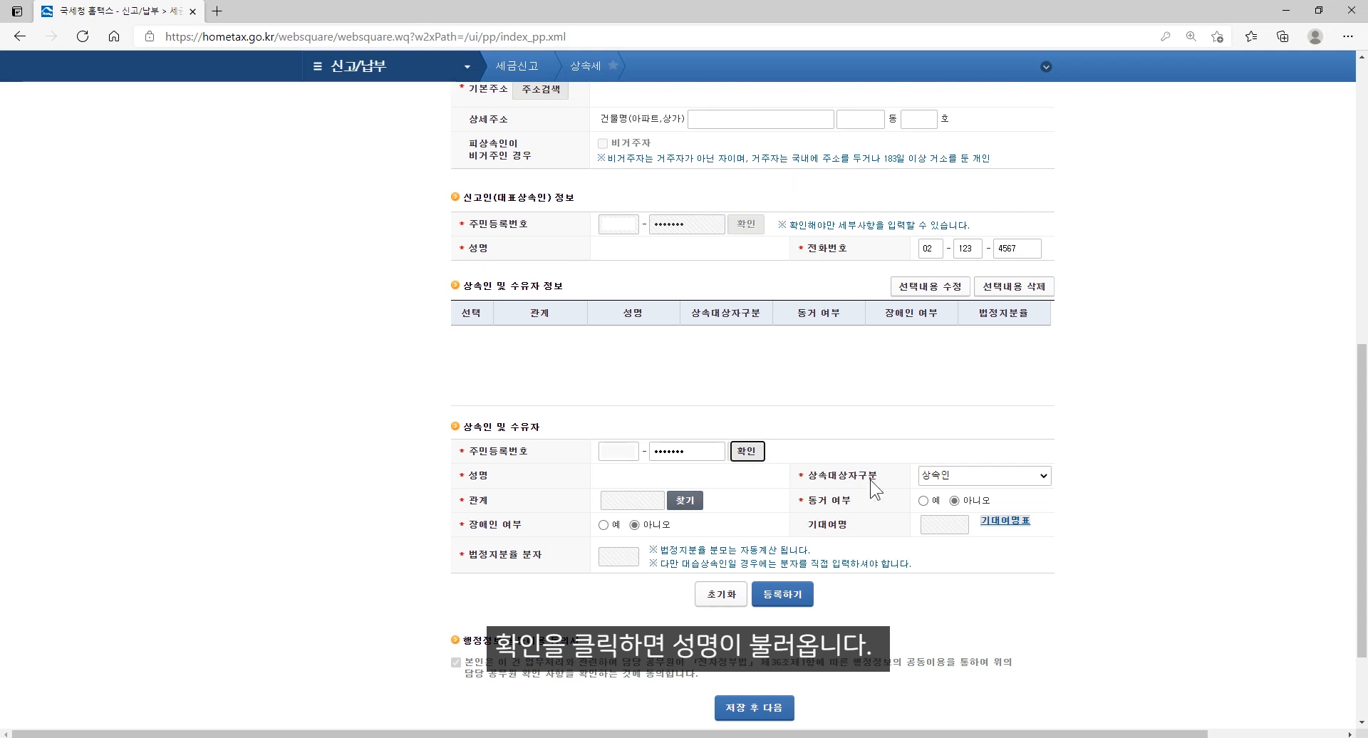
- Set the heir's category (상속대상자구분) to 상속인 and the relationship to the decedent to 처
{"action": "left_click", "coordinate": [1045, 478]}
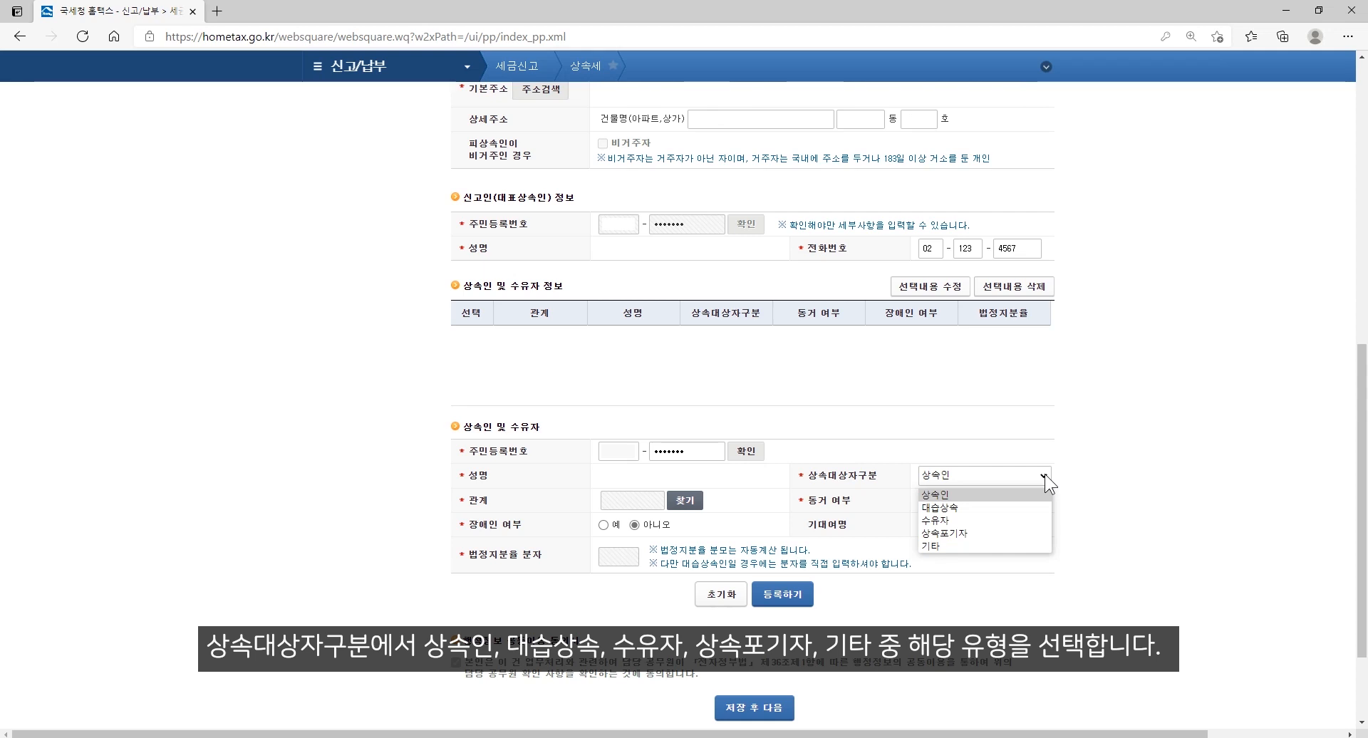
{"action": "left_click", "coordinate": [987, 495]}
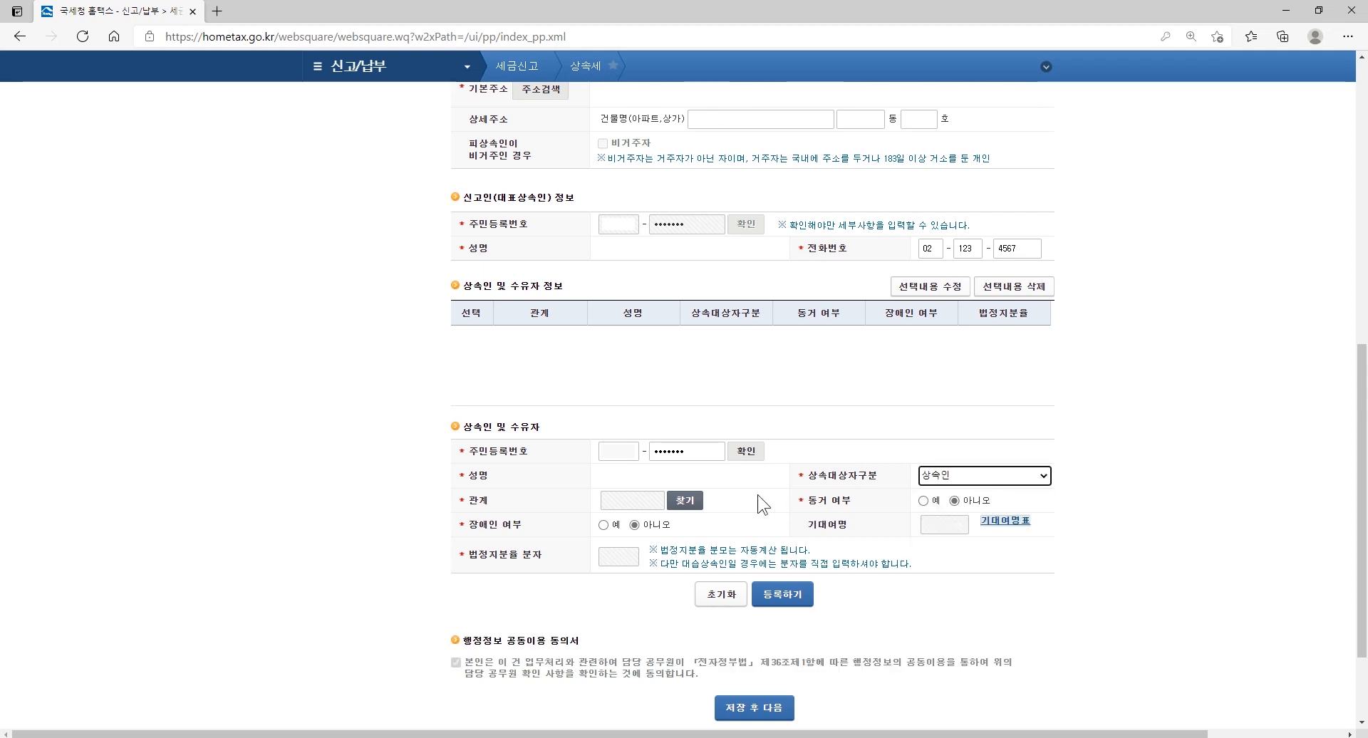
{"action": "left_click", "coordinate": [684, 502]}
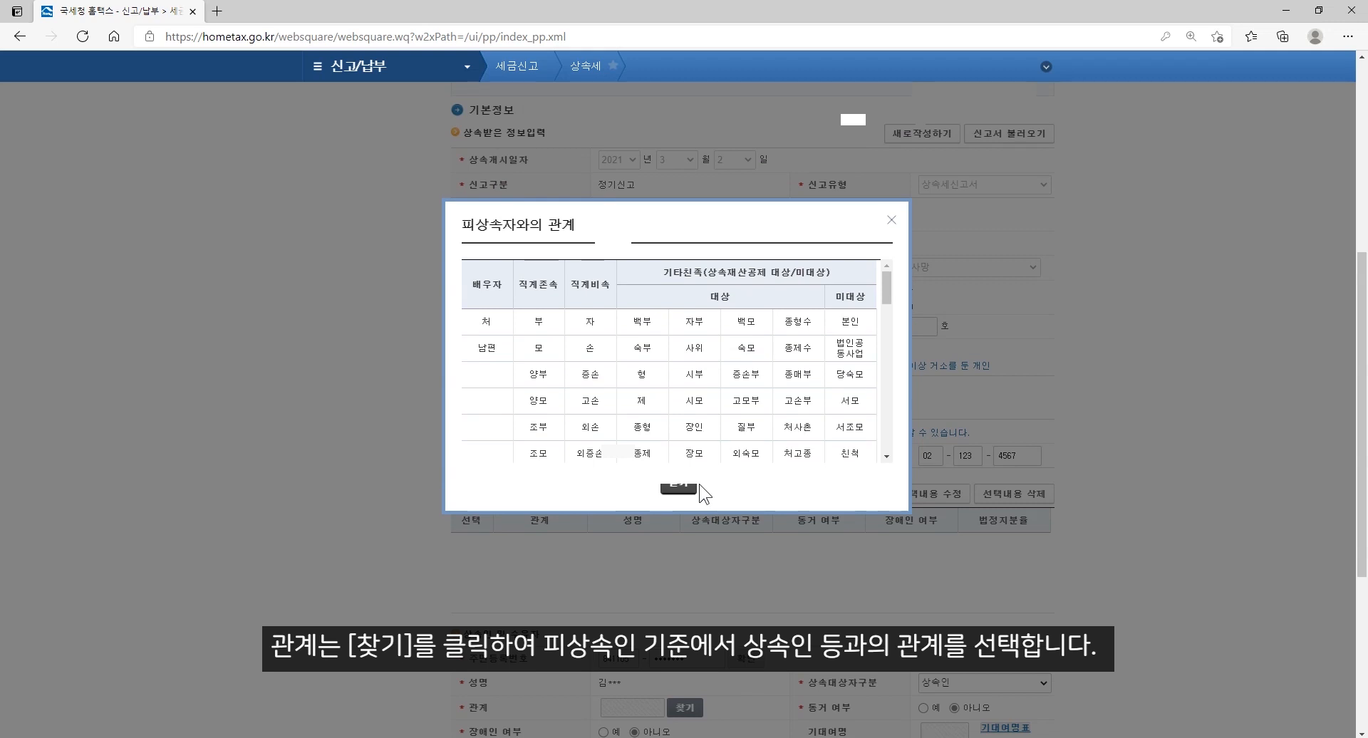
{"action": "left_click", "coordinate": [489, 321]}
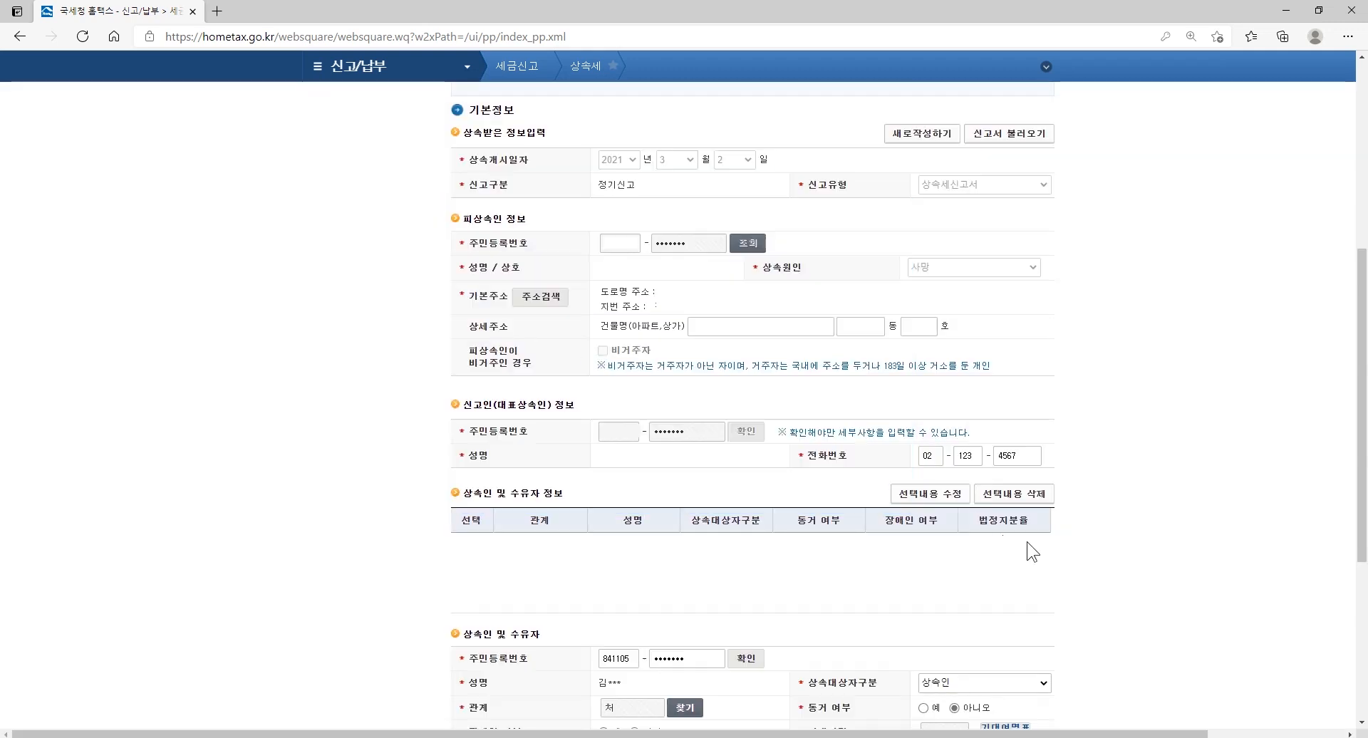
- Set both the heir's cohabitation status (동거 여부) and disability status (장애인 여부) to 예
{"action": "scroll", "coordinate": [1026, 553], "scroll_direction": "down", "scroll_amount": 3}
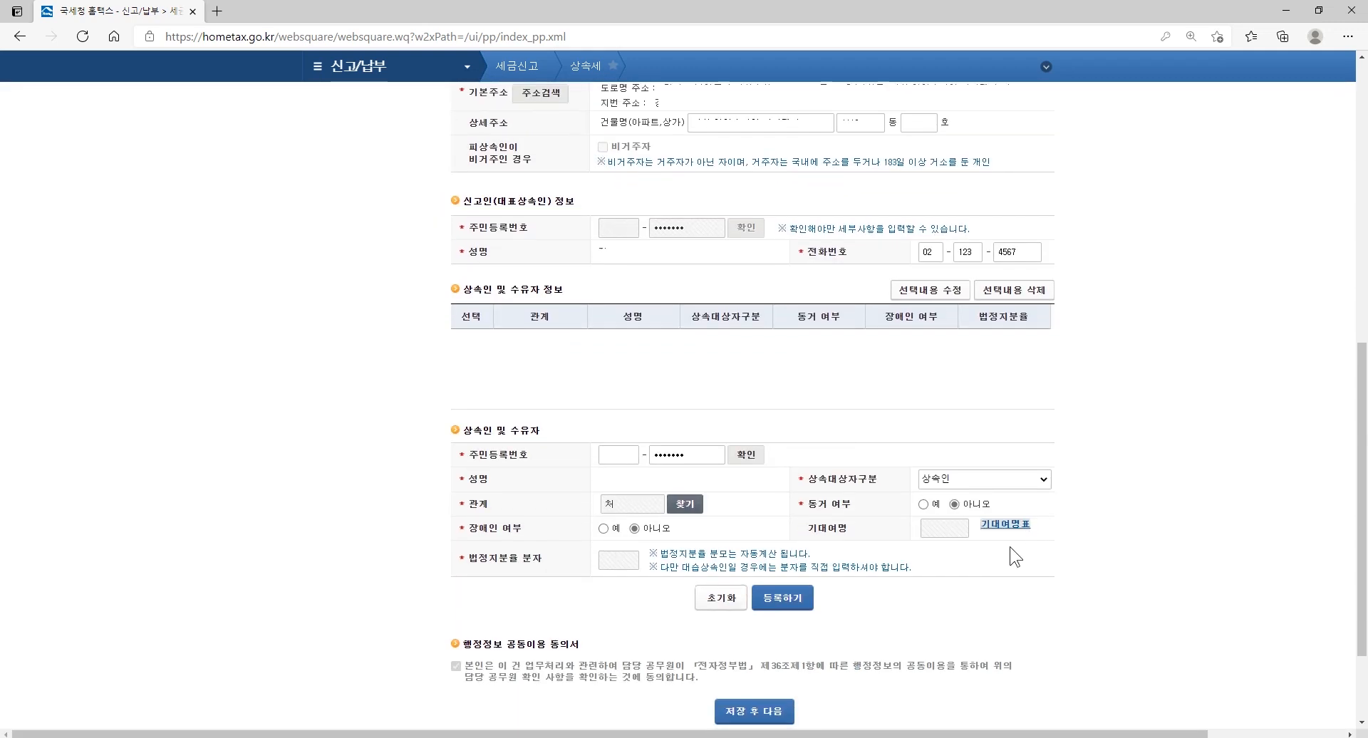
{"action": "left_click", "coordinate": [925, 505]}
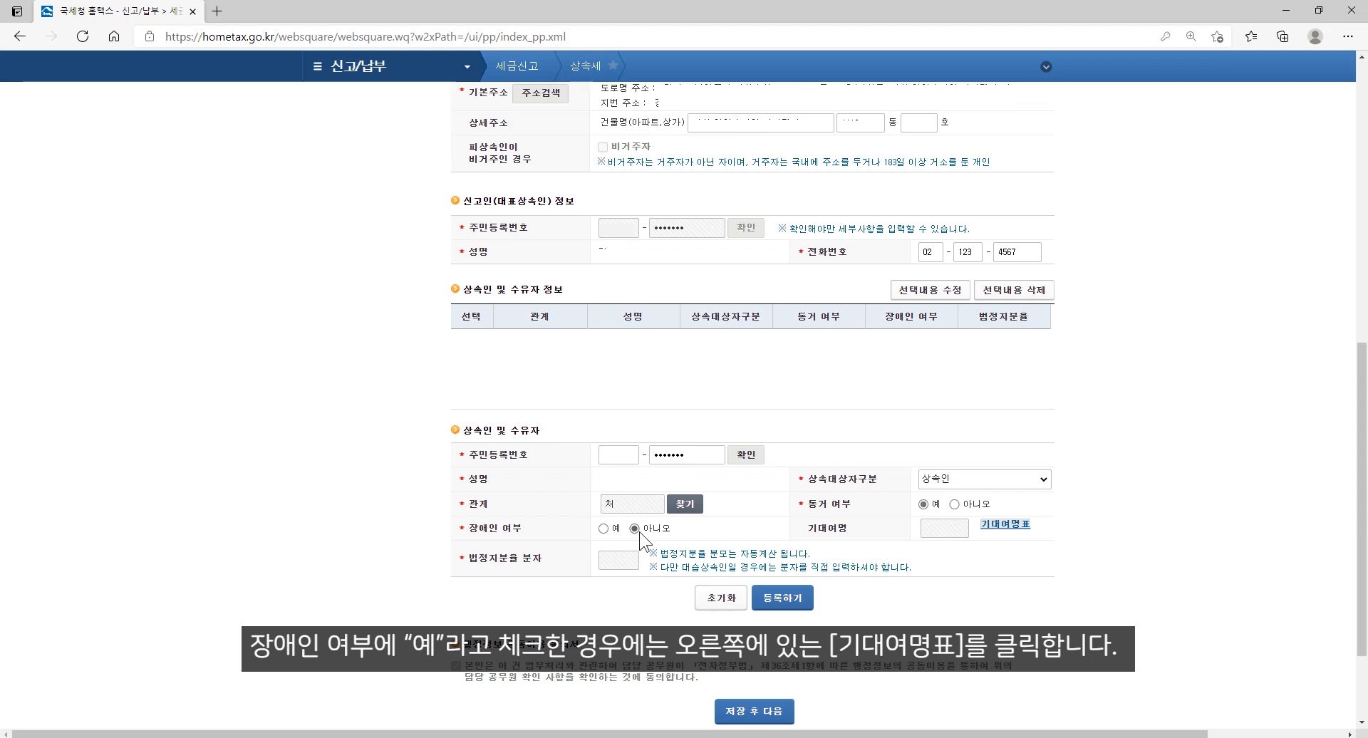
{"action": "left_click", "coordinate": [604, 529]}
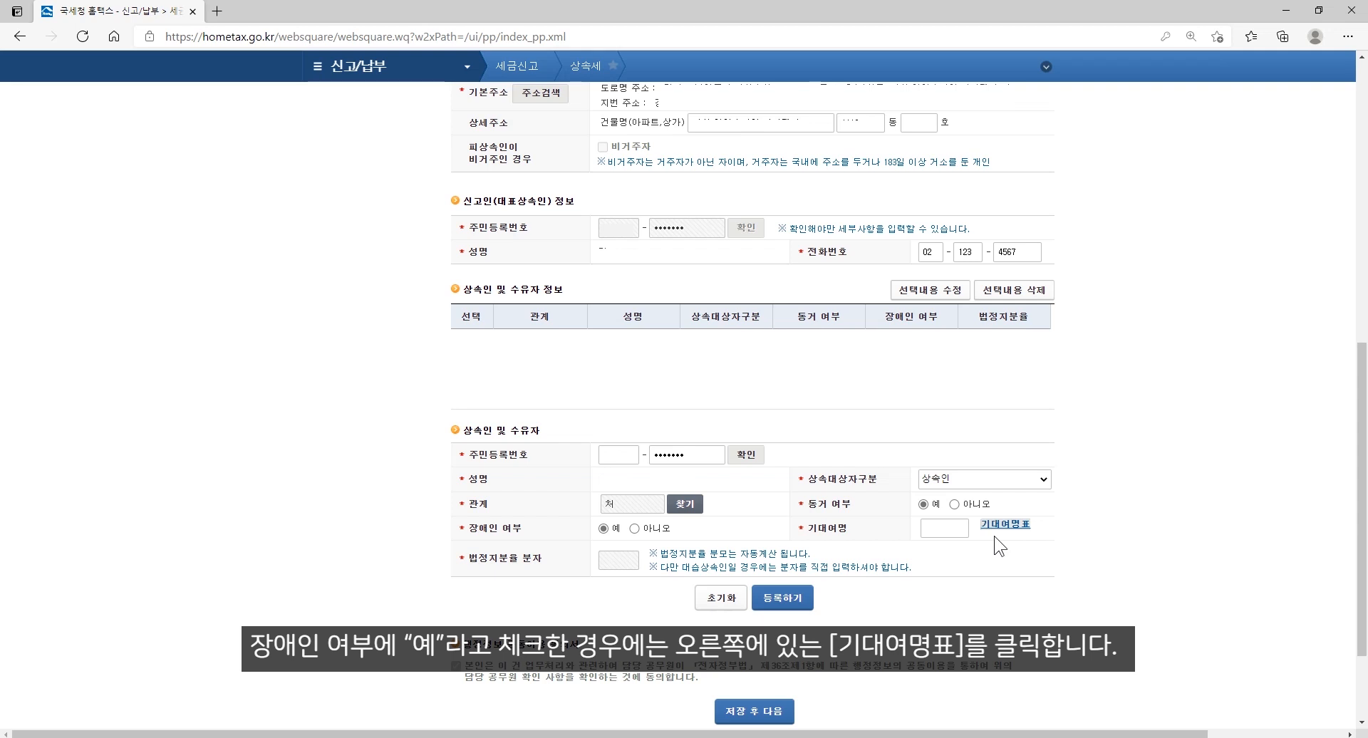
- Open the life expectancy table (기대여명표) and highlight the row for age 72 to read the female life expectancy
{"action": "left_click", "coordinate": [1002, 525]}
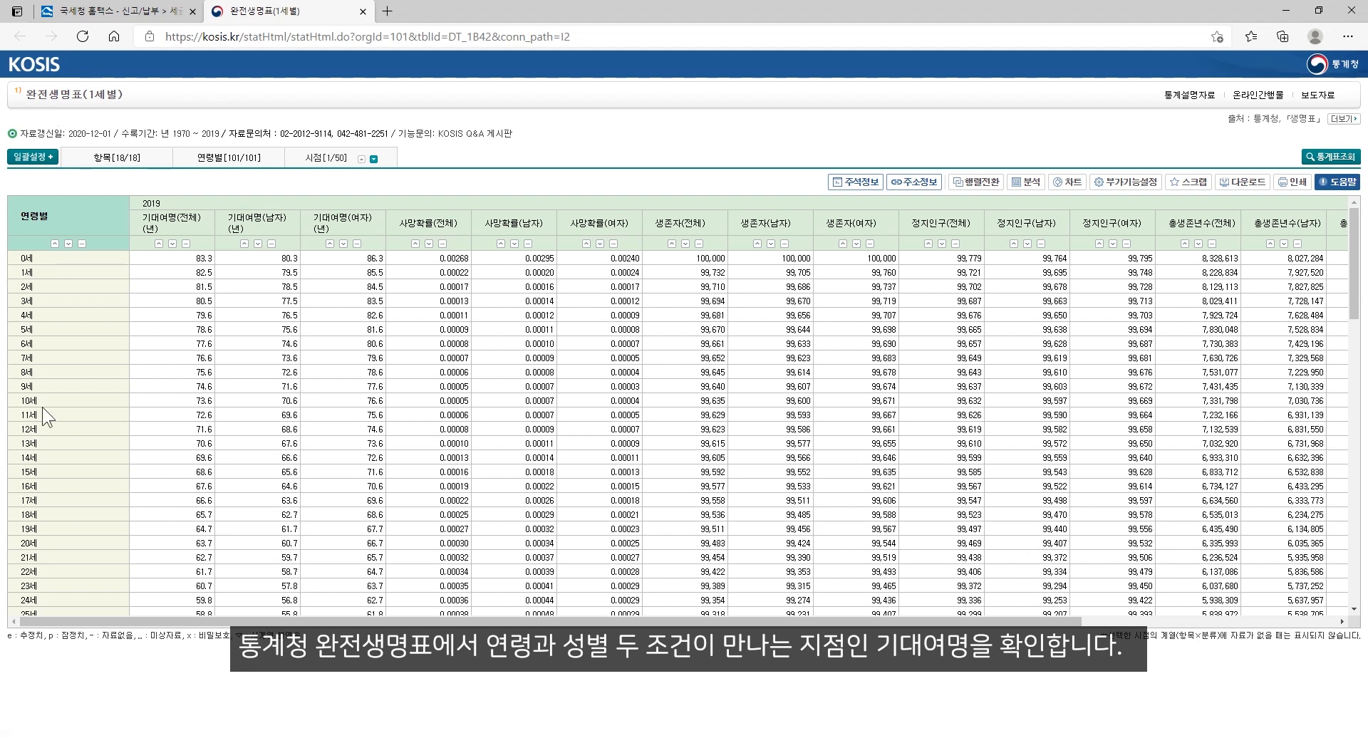
{"action": "scroll", "coordinate": [43, 421], "scroll_direction": "down", "scroll_amount": 10}
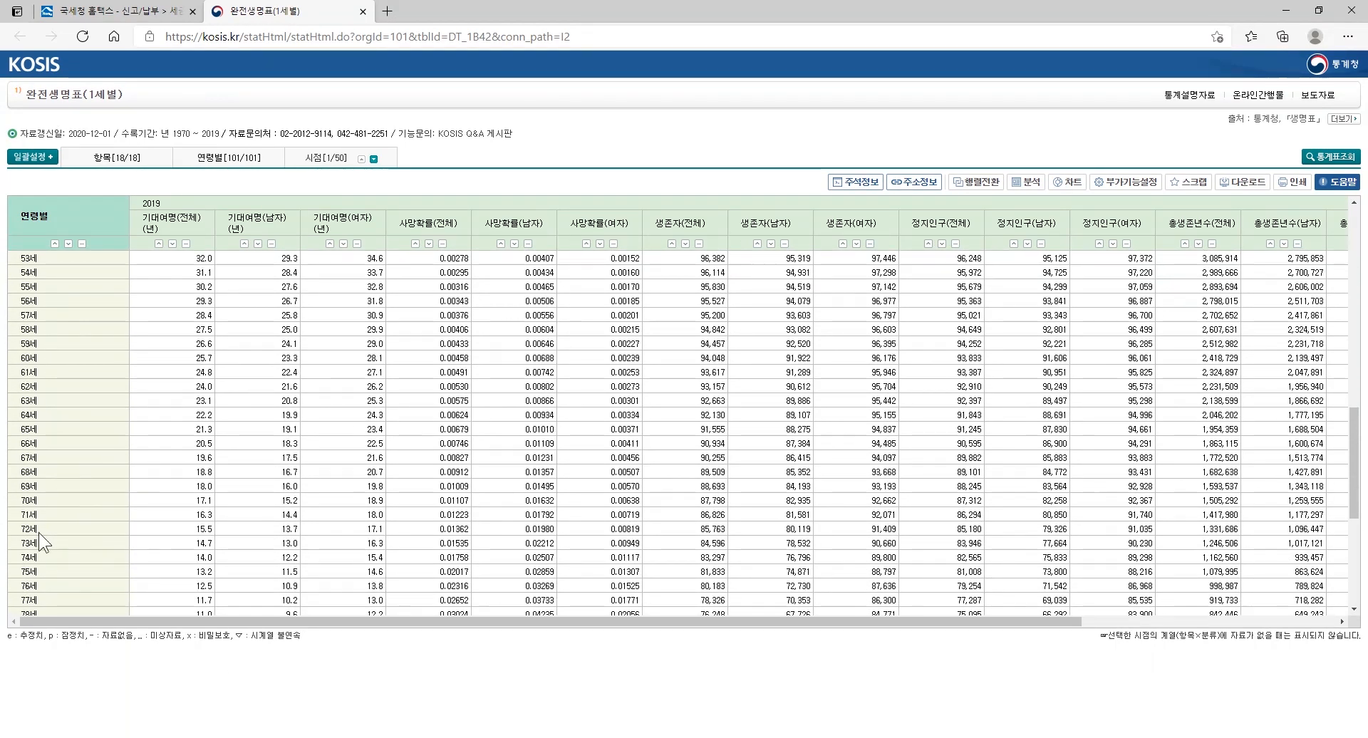
{"action": "left_click", "coordinate": [39, 533]}
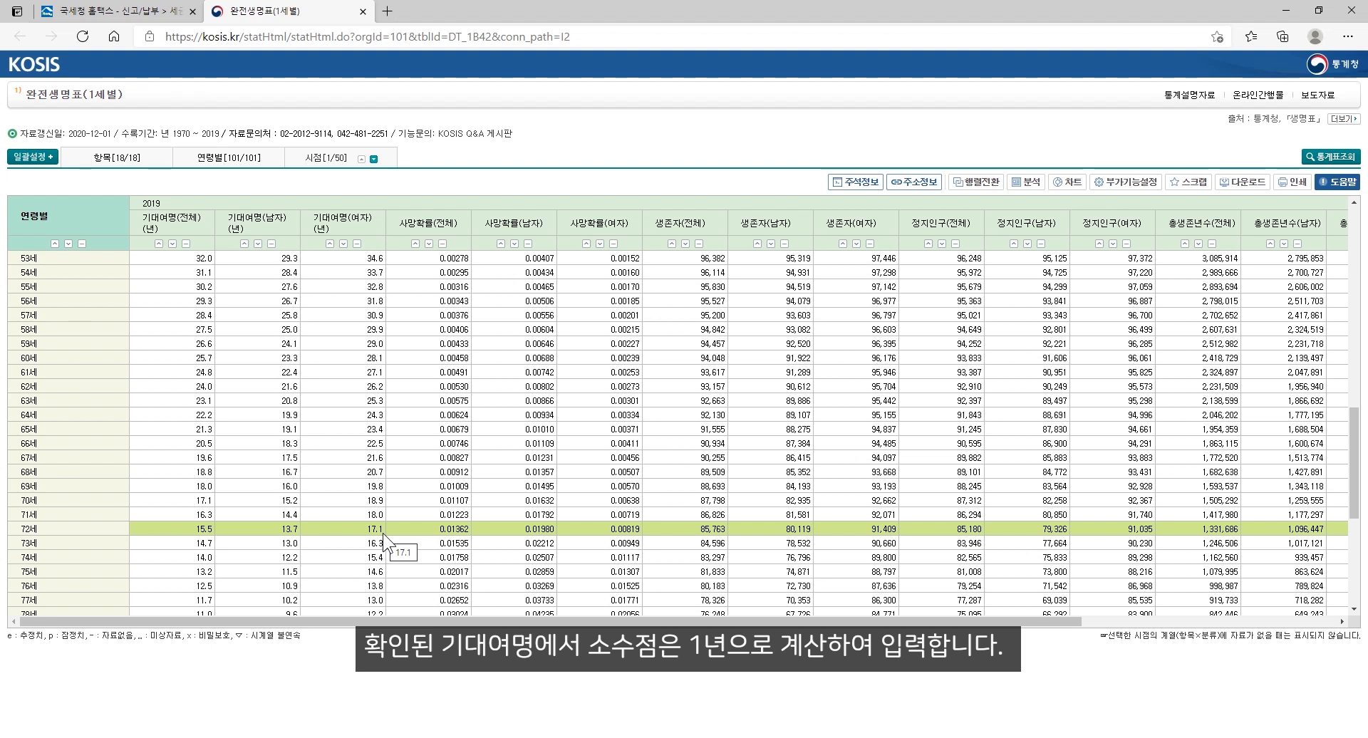
- Back in the Hometax return, enter 18 as the heir's life expectancy (기대여명) and register the heir
{"action": "left_click", "coordinate": [114, 10]}
{"action": "left_click", "coordinate": [941, 528]}
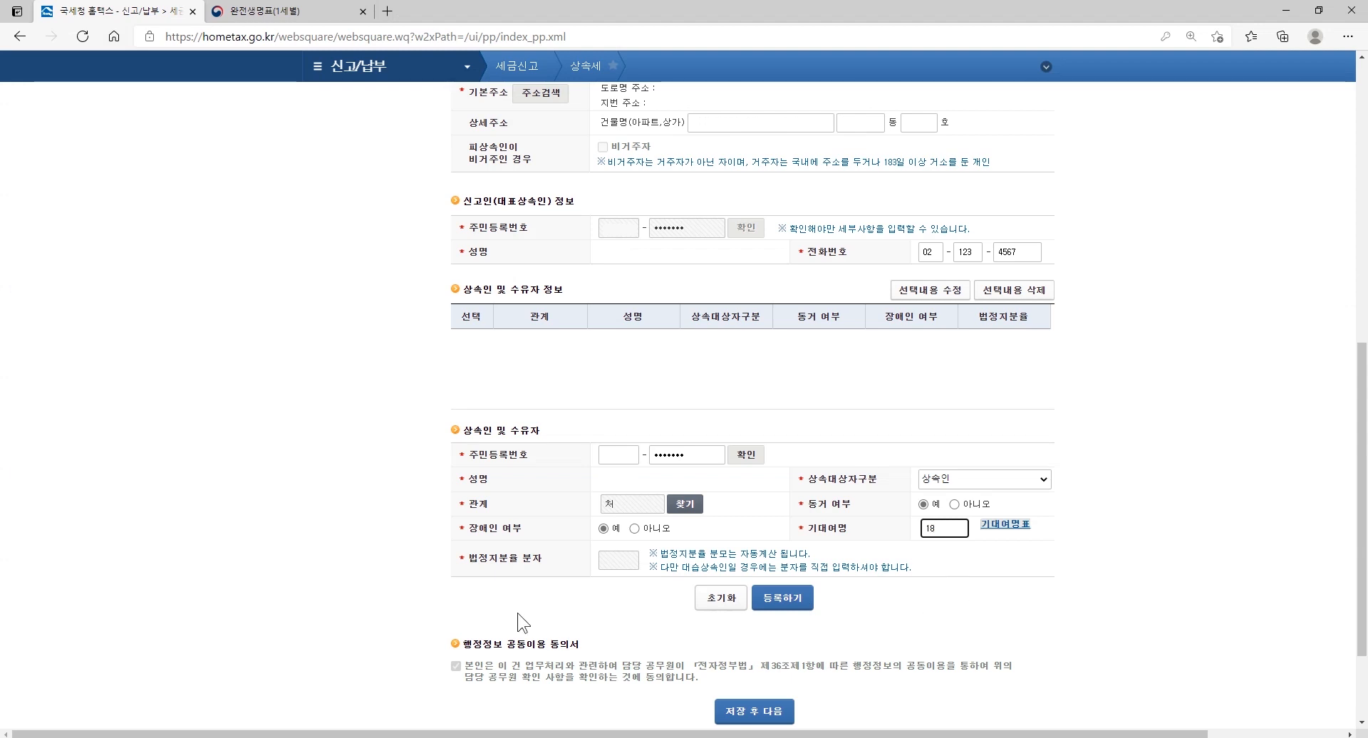
{"action": "left_click", "coordinate": [533, 574]}
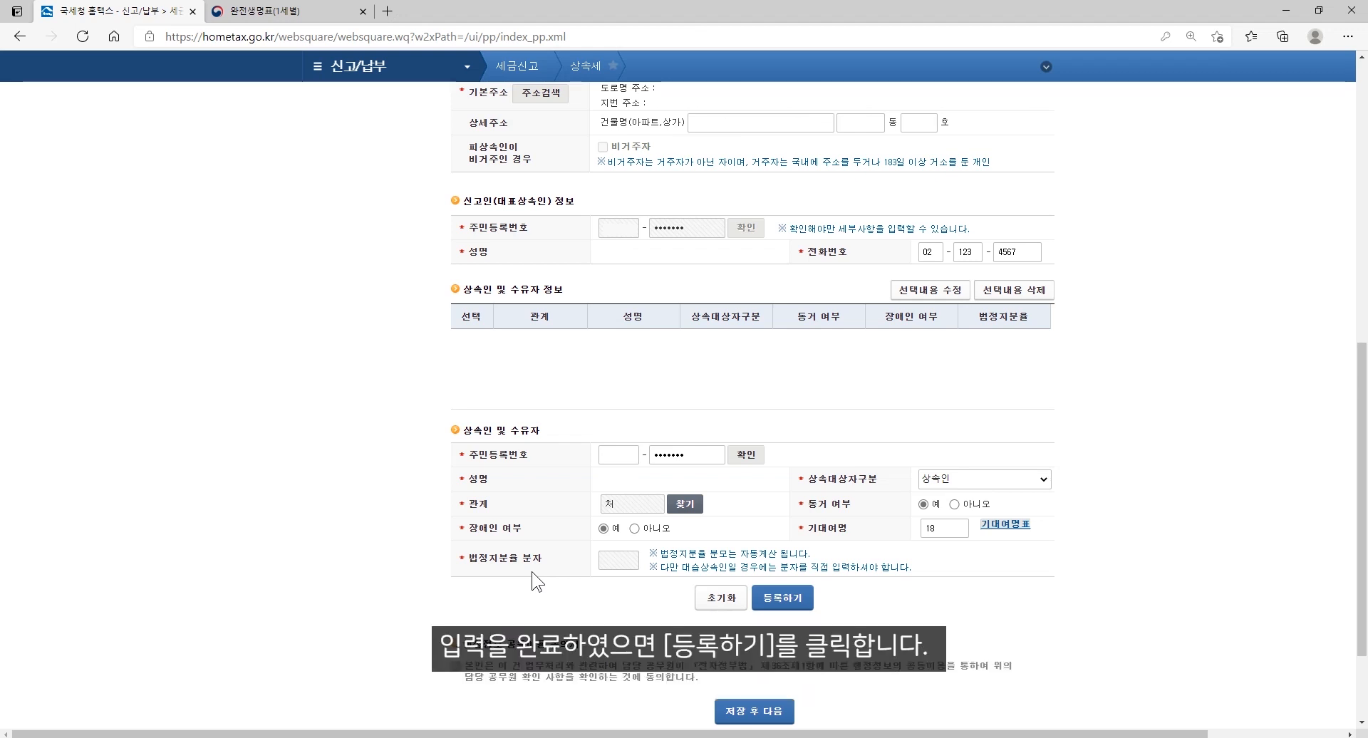
{"action": "left_click", "coordinate": [786, 602]}
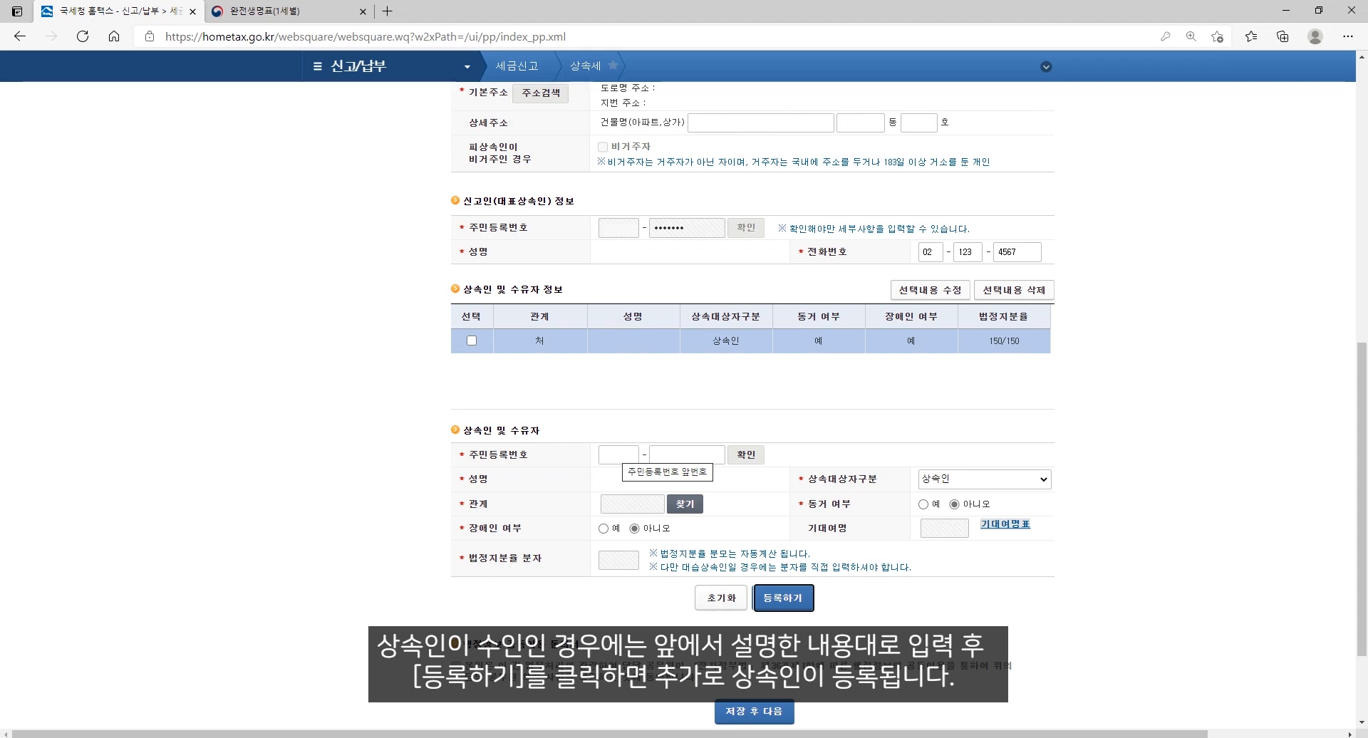
- Enter the second heir's resident registration number (주민등록번호) in the heir form and verify it
{"action": "left_click", "coordinate": [619, 455]}
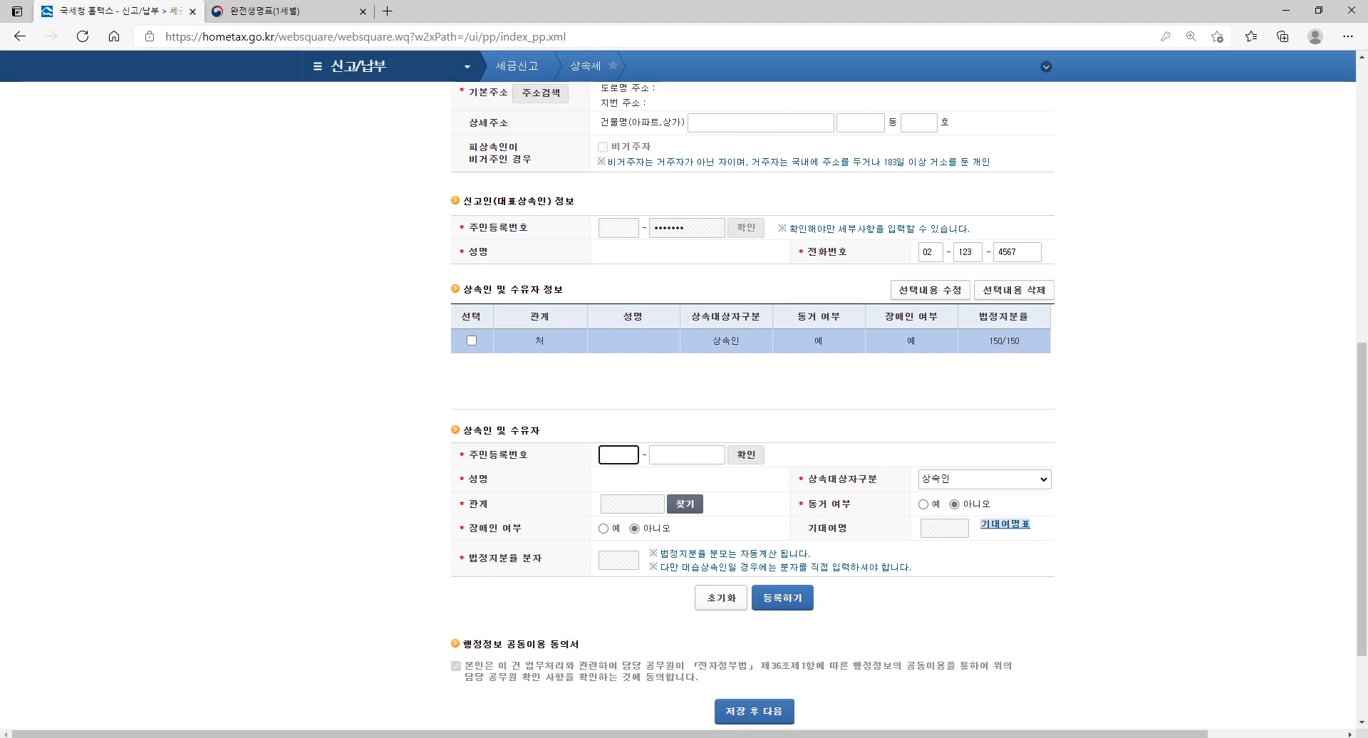
{"action": "key", "text": "Tab"}
{"action": "type", "text": "•••"}
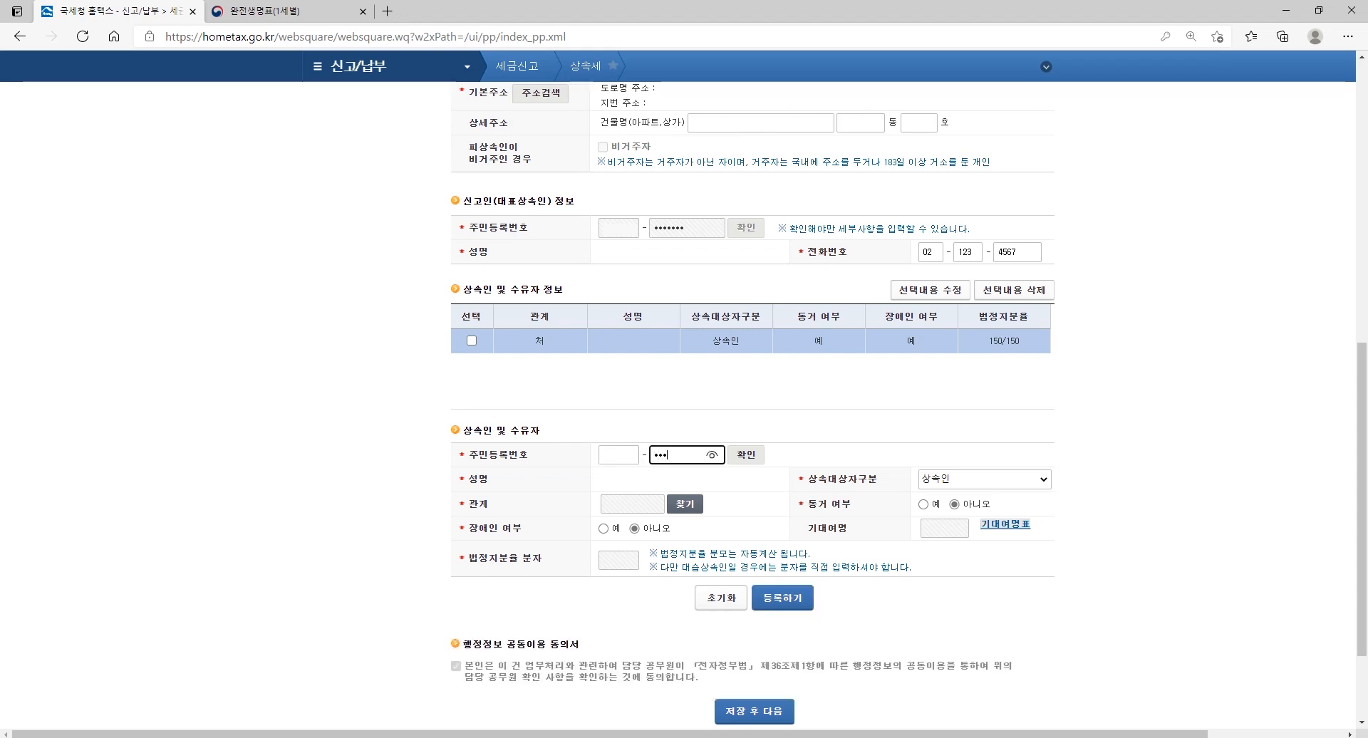
{"action": "type", "text": "•••"}
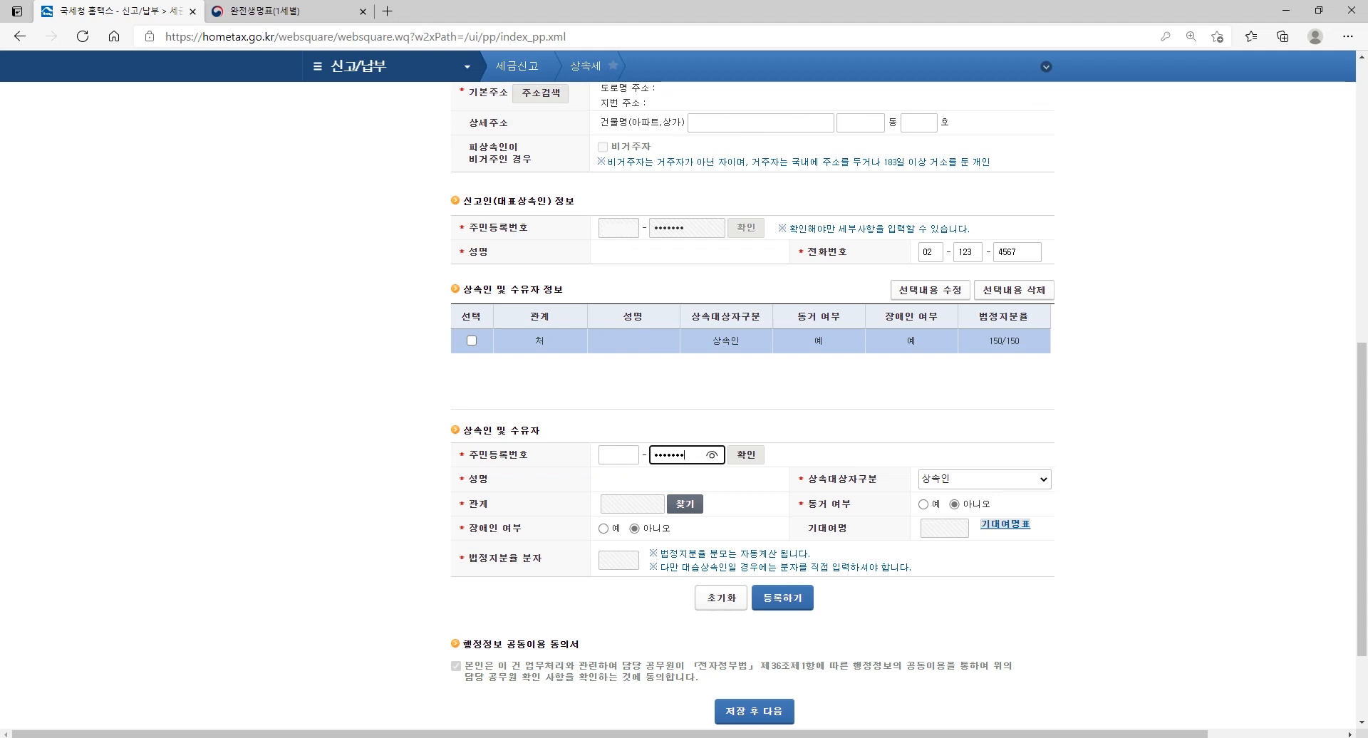
{"action": "left_click", "coordinate": [746, 454]}
- Set the second heir's relationship to the decedent (관계) to 자 and register the heir
{"action": "left_click", "coordinate": [686, 503]}
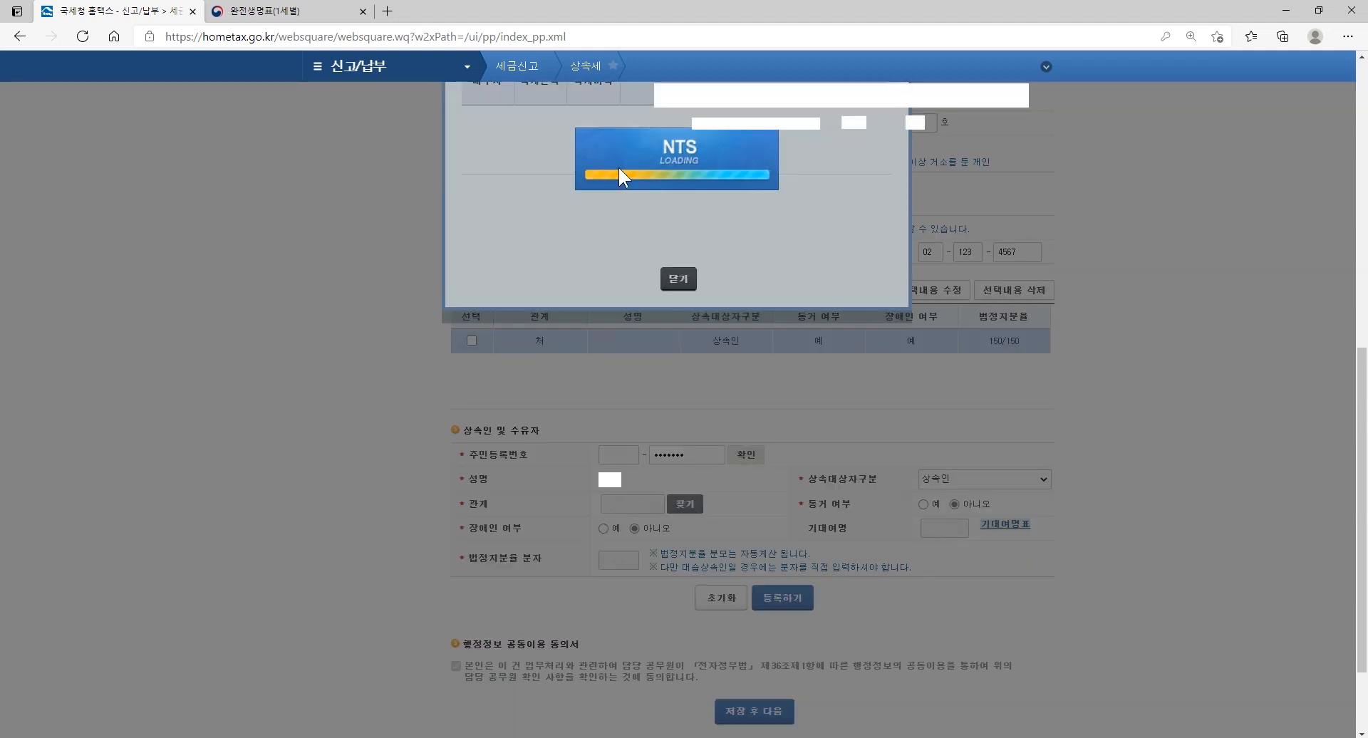
{"action": "left_click", "coordinate": [587, 116]}
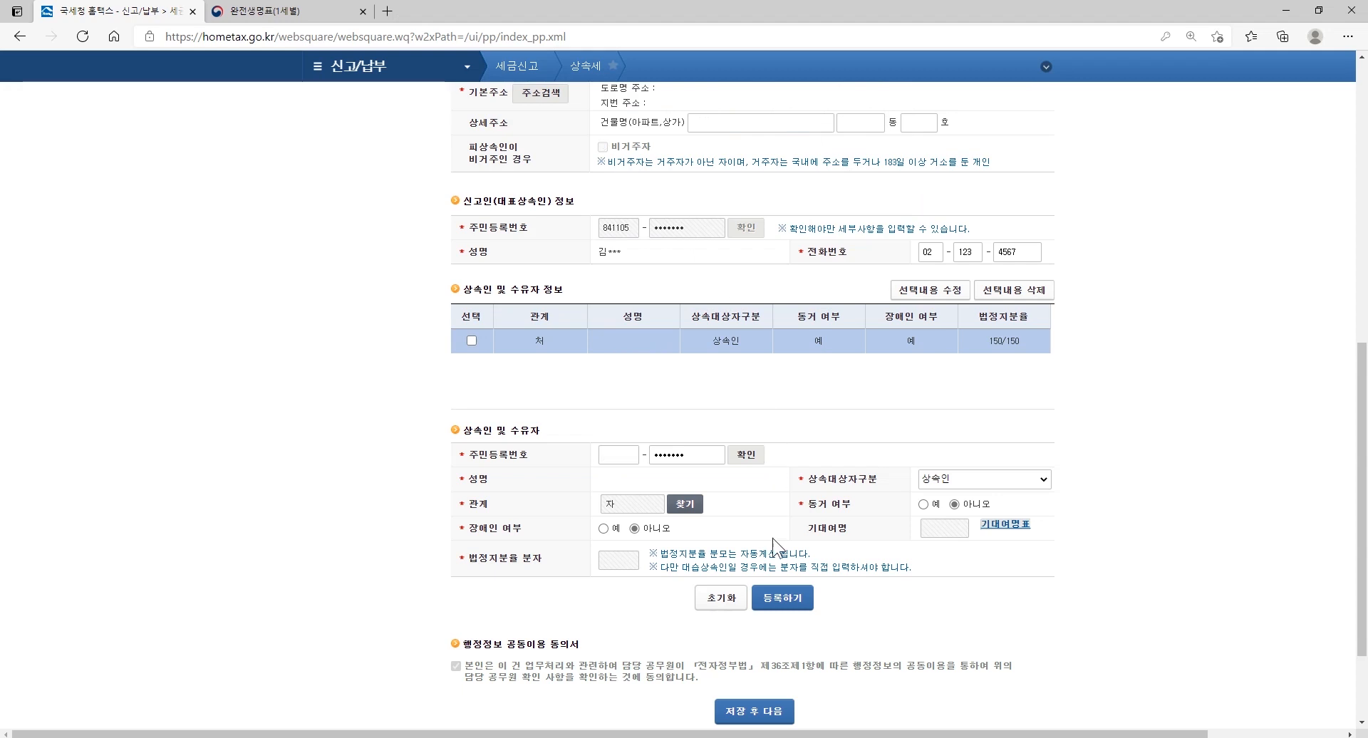
{"action": "left_click", "coordinate": [777, 597]}
- Enter the third heir's resident registration number (주민등록번호) and verify it
{"action": "left_click", "coordinate": [637, 456]}
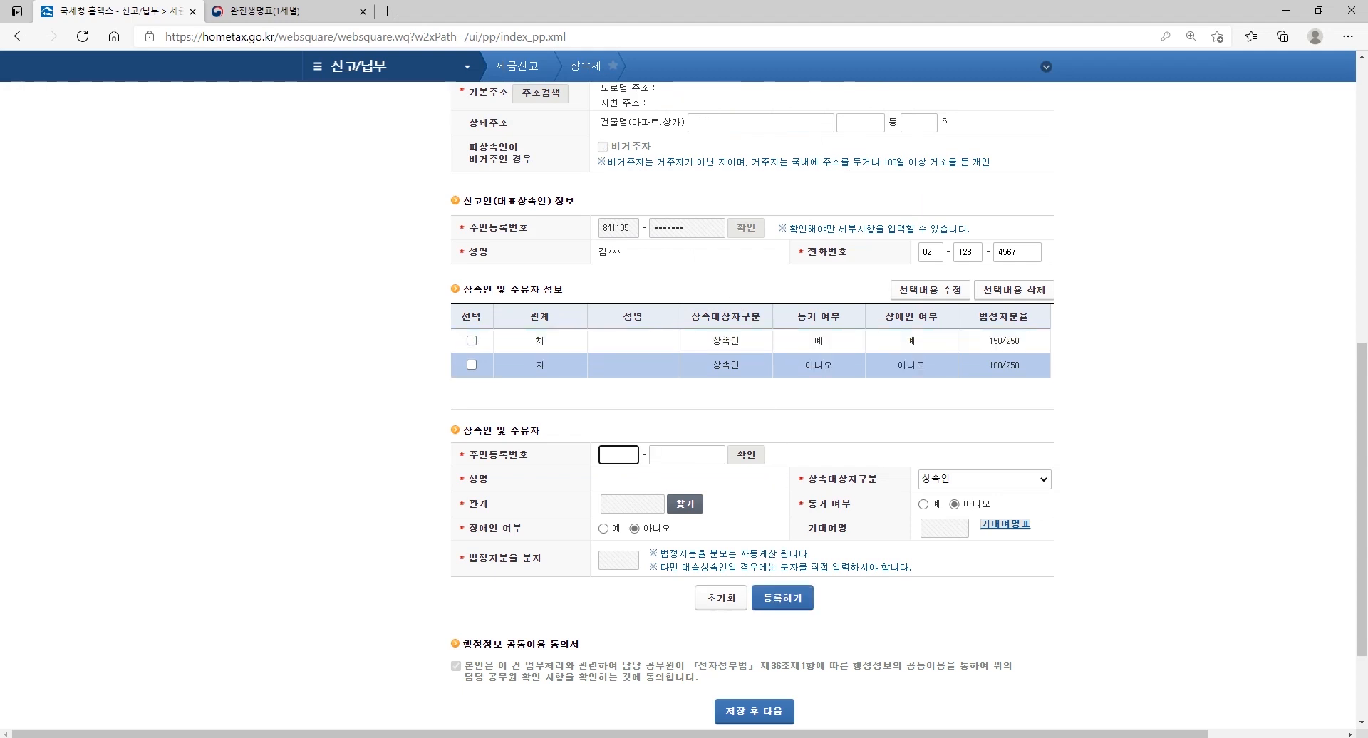
{"action": "key", "text": "Tab"}
{"action": "type", "text": "••"}
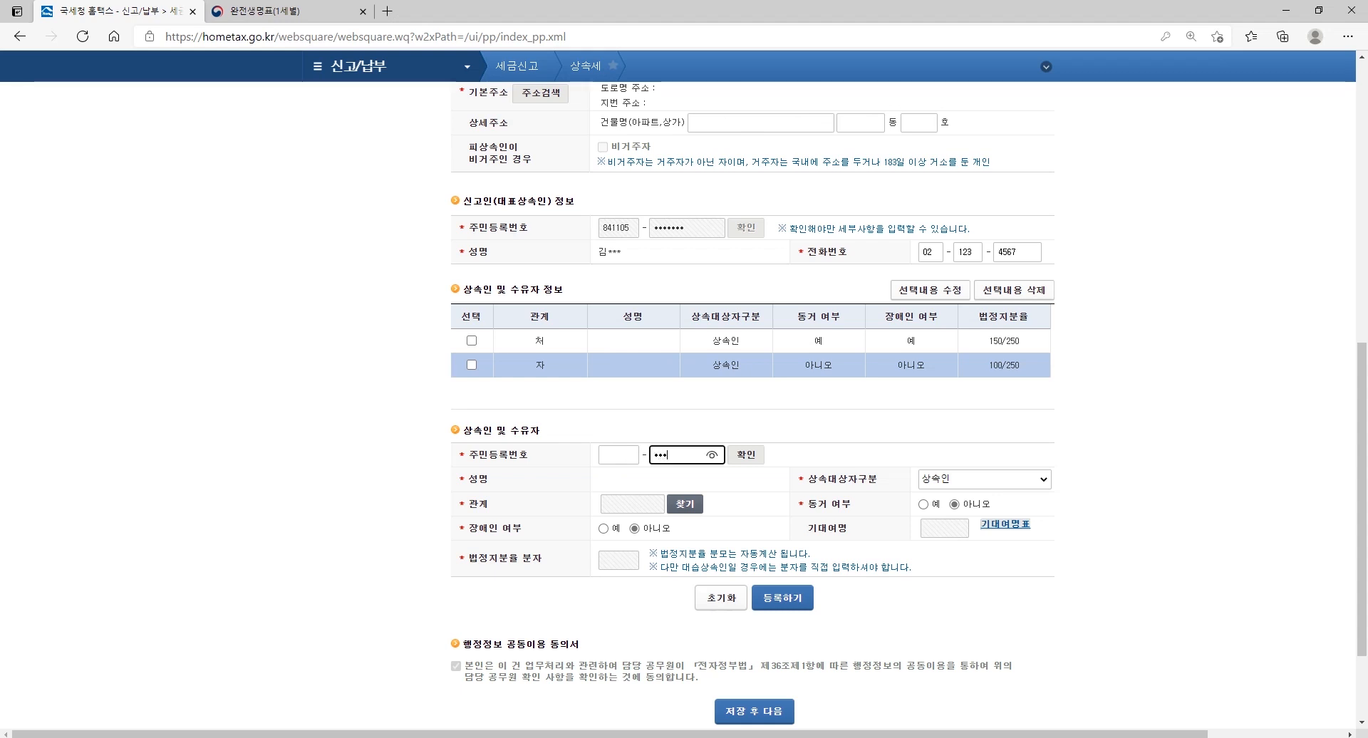
{"action": "left_click", "coordinate": [742, 455]}
- Choose 자 as the third heir's relationship (관계) and add this heir to the heir list
{"action": "left_click", "coordinate": [682, 510]}
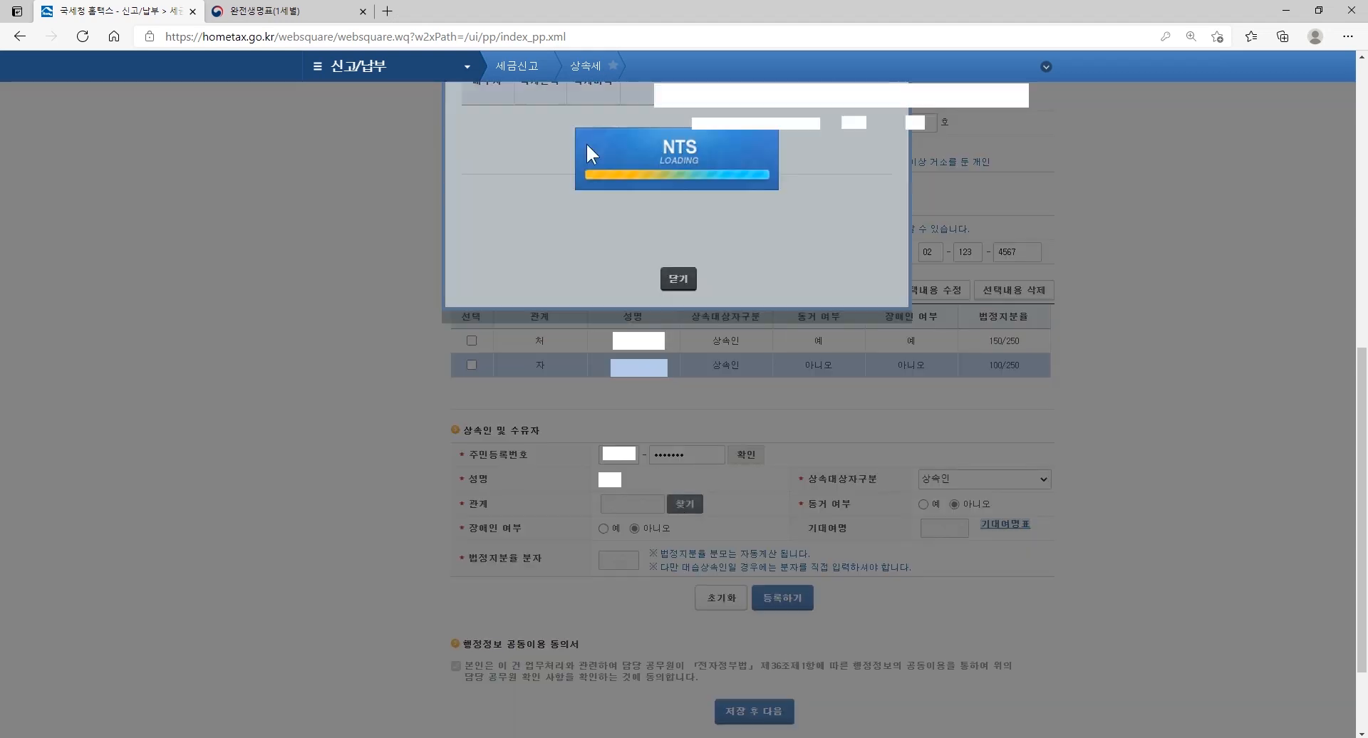
{"action": "left_click", "coordinate": [608, 130]}
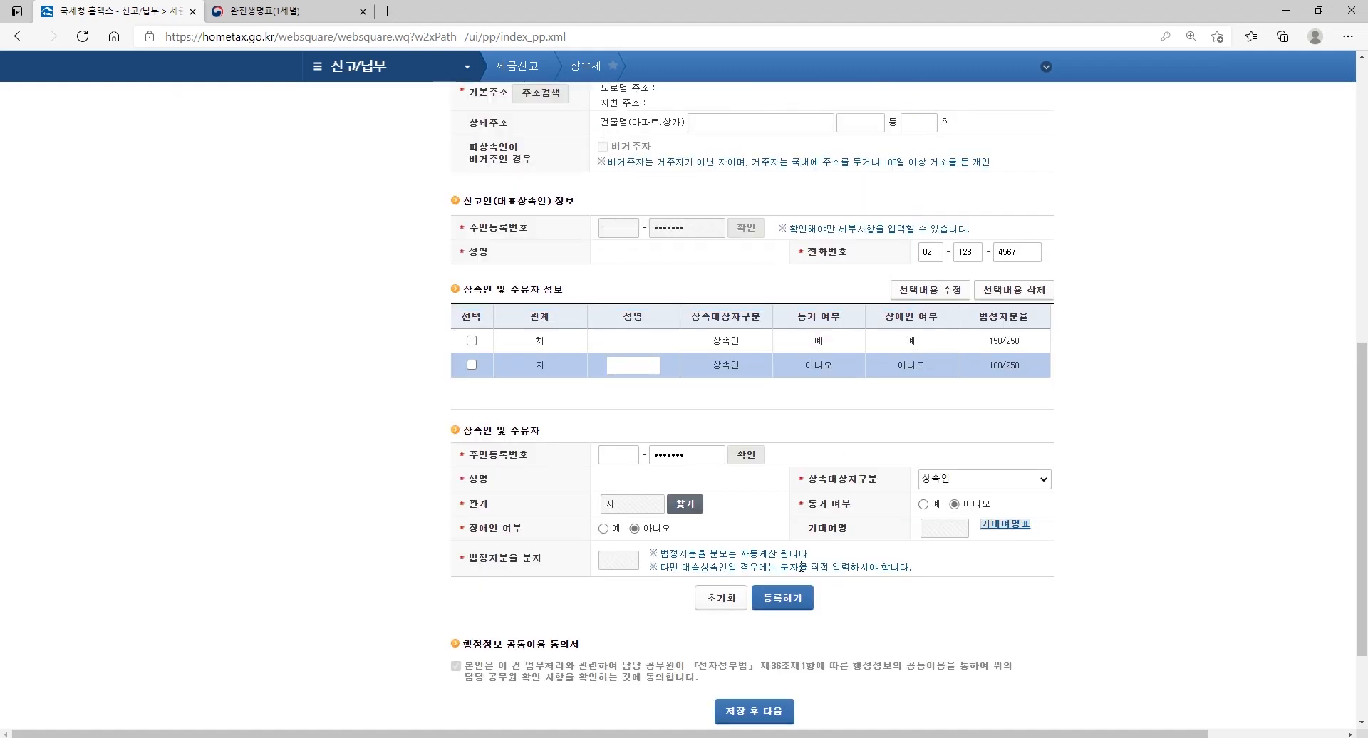
{"action": "left_click", "coordinate": [802, 607]}
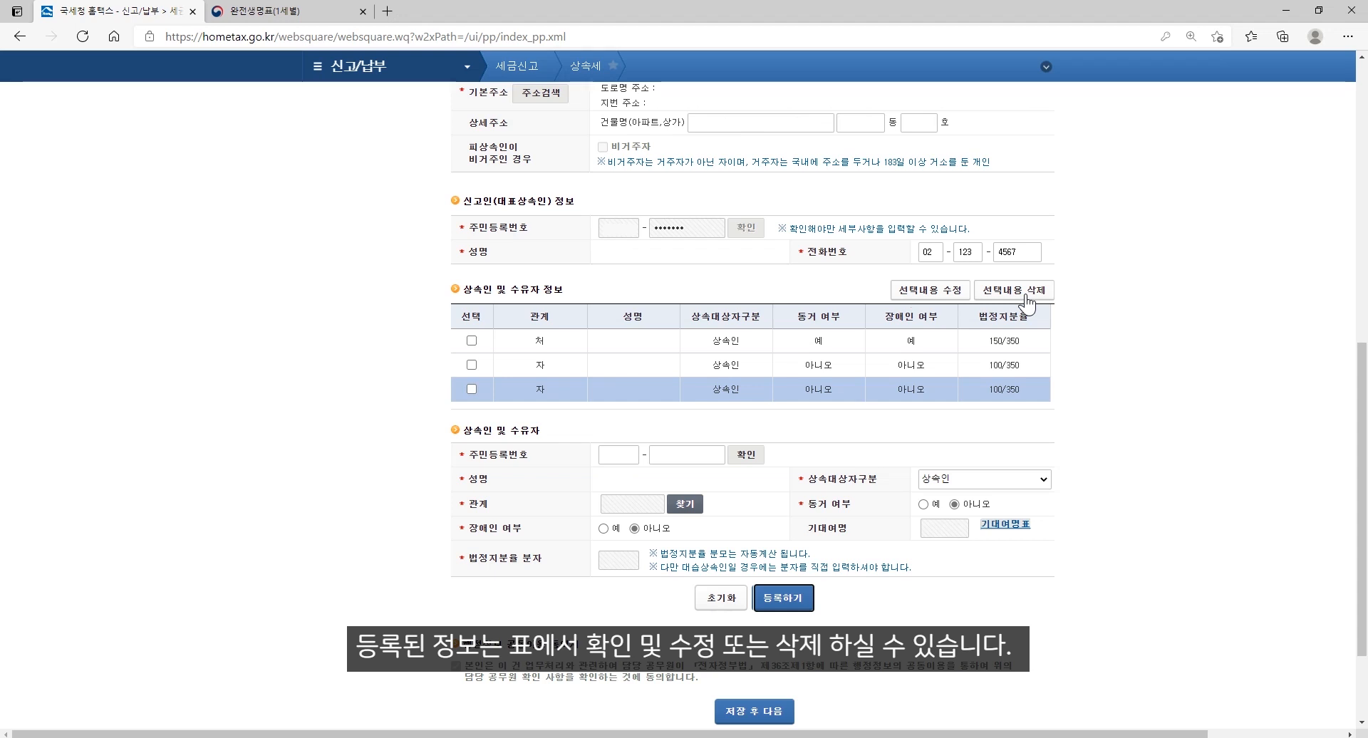
- Save the basic information and continue to the inherited property entry page (상속재산명세 입력)
{"action": "left_click", "coordinate": [752, 711]}
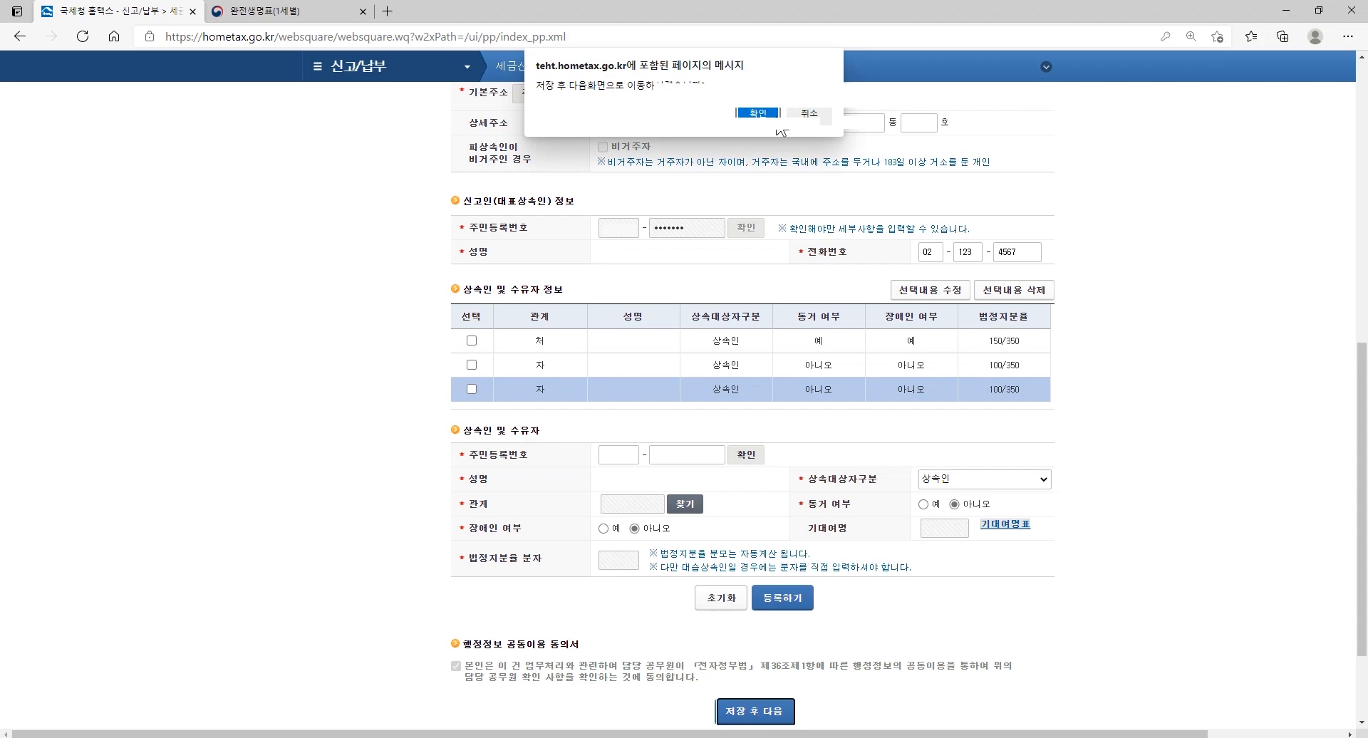
{"action": "left_click", "coordinate": [759, 113]}
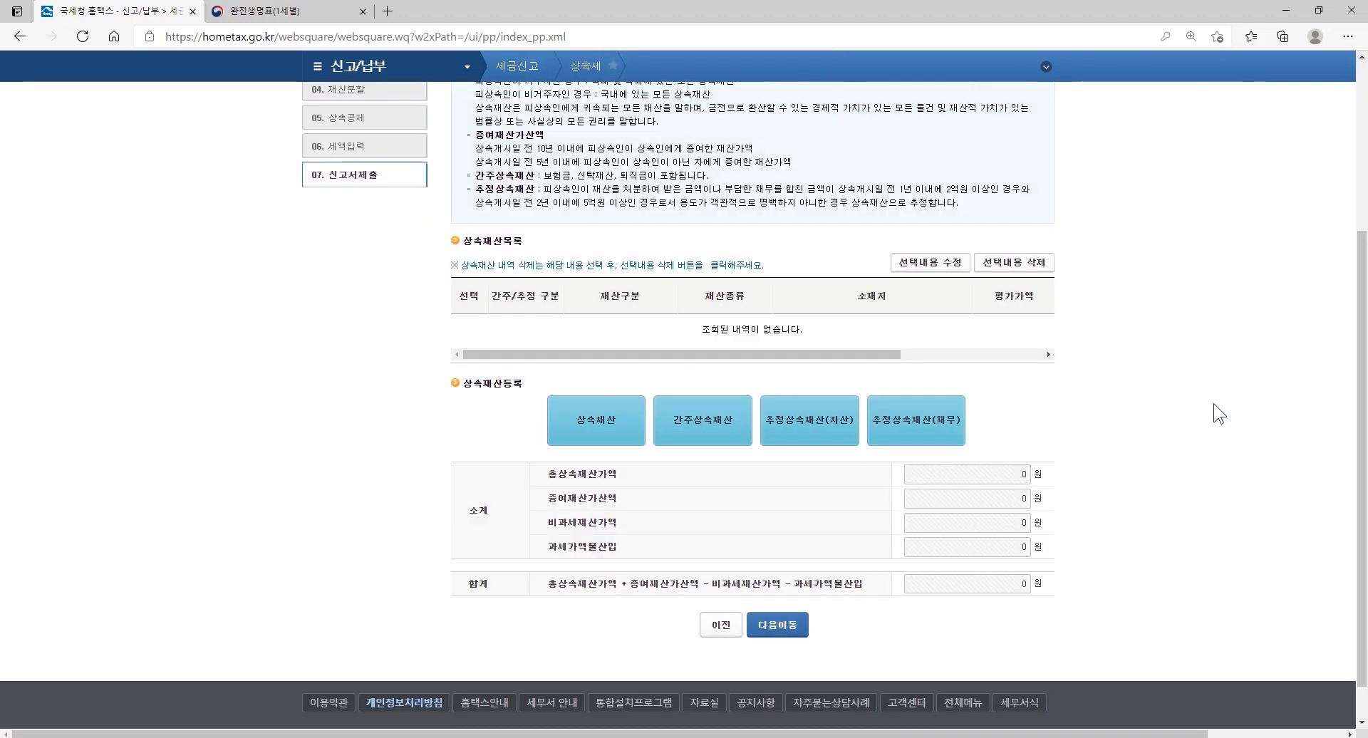
{"action": "scroll", "coordinate": [1155, 412], "scroll_direction": "up", "scroll_amount": 3}
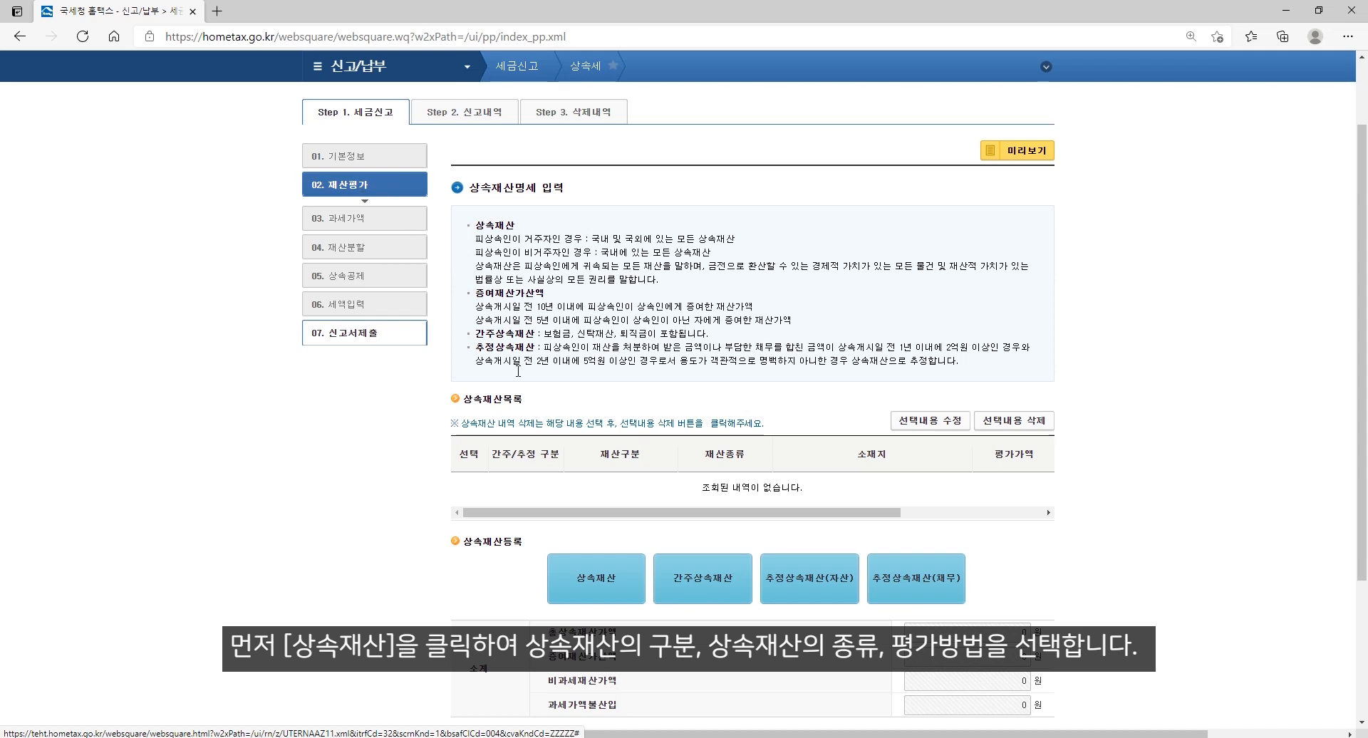
- Start an inherited property entry with class 상속재산 - 상속인, type 공동주택(부수토지 포함) and valuation method 당해재산의 매매거래가액
{"action": "left_click", "coordinate": [607, 583]}
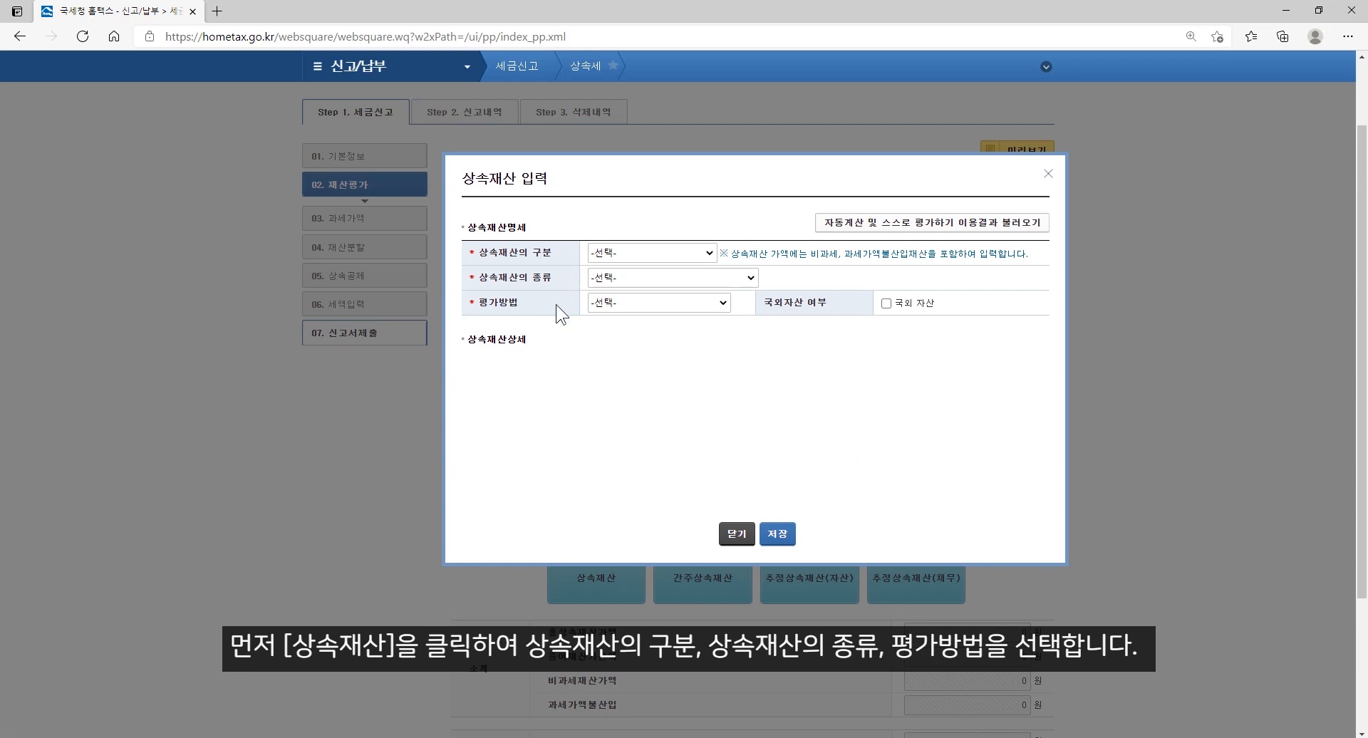
{"action": "left_click", "coordinate": [640, 253]}
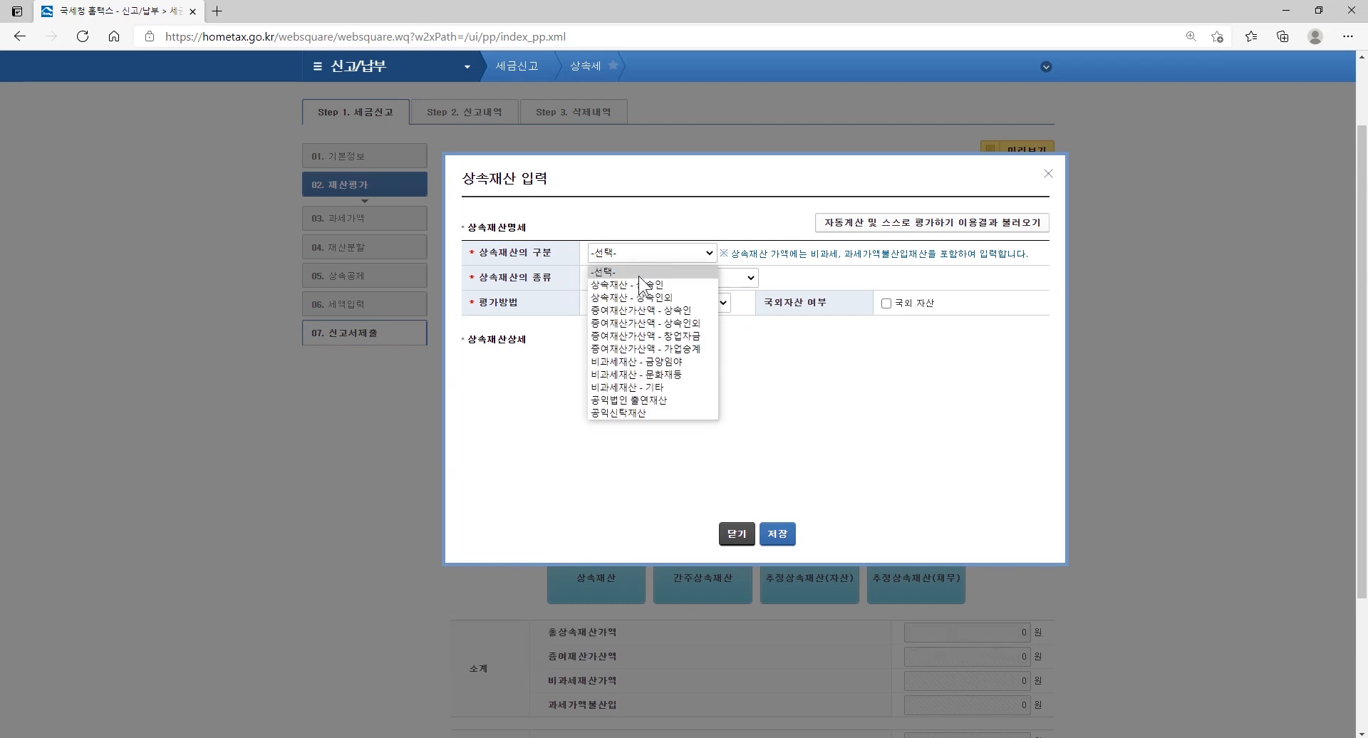
{"action": "left_click", "coordinate": [642, 288]}
{"action": "left_click", "coordinate": [638, 280]}
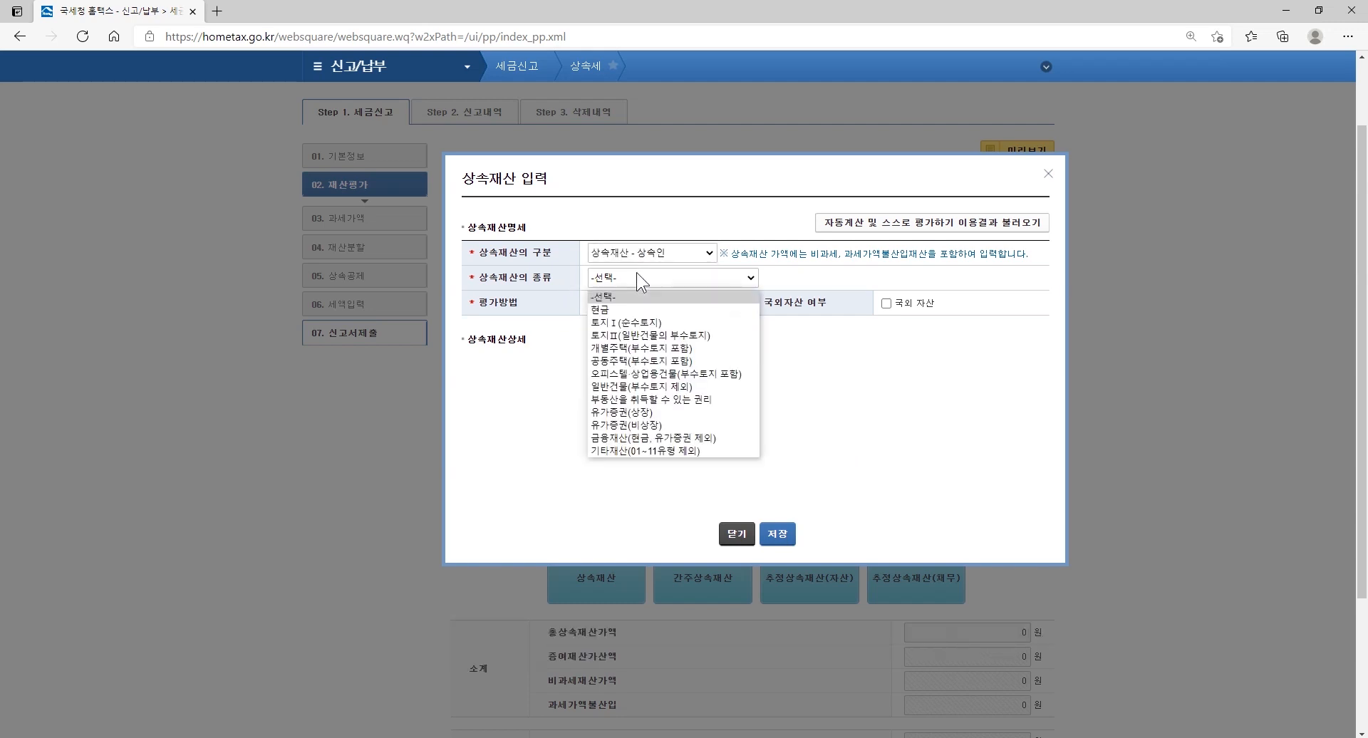
{"action": "left_click", "coordinate": [627, 356]}
{"action": "left_click", "coordinate": [713, 305]}
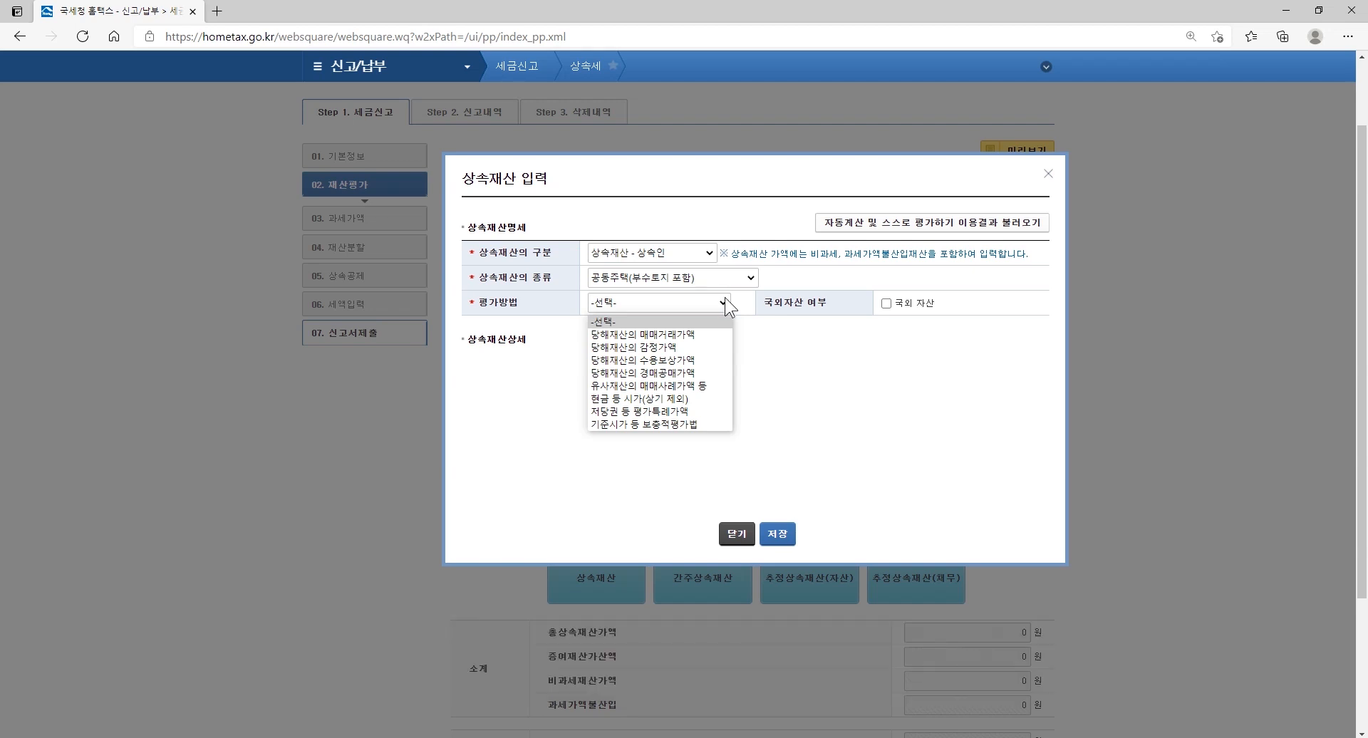
{"action": "left_click", "coordinate": [700, 334]}
- Search for the apartment's address by road name and building number, and apply the matching address to the property entry
{"action": "left_click", "coordinate": [944, 369]}
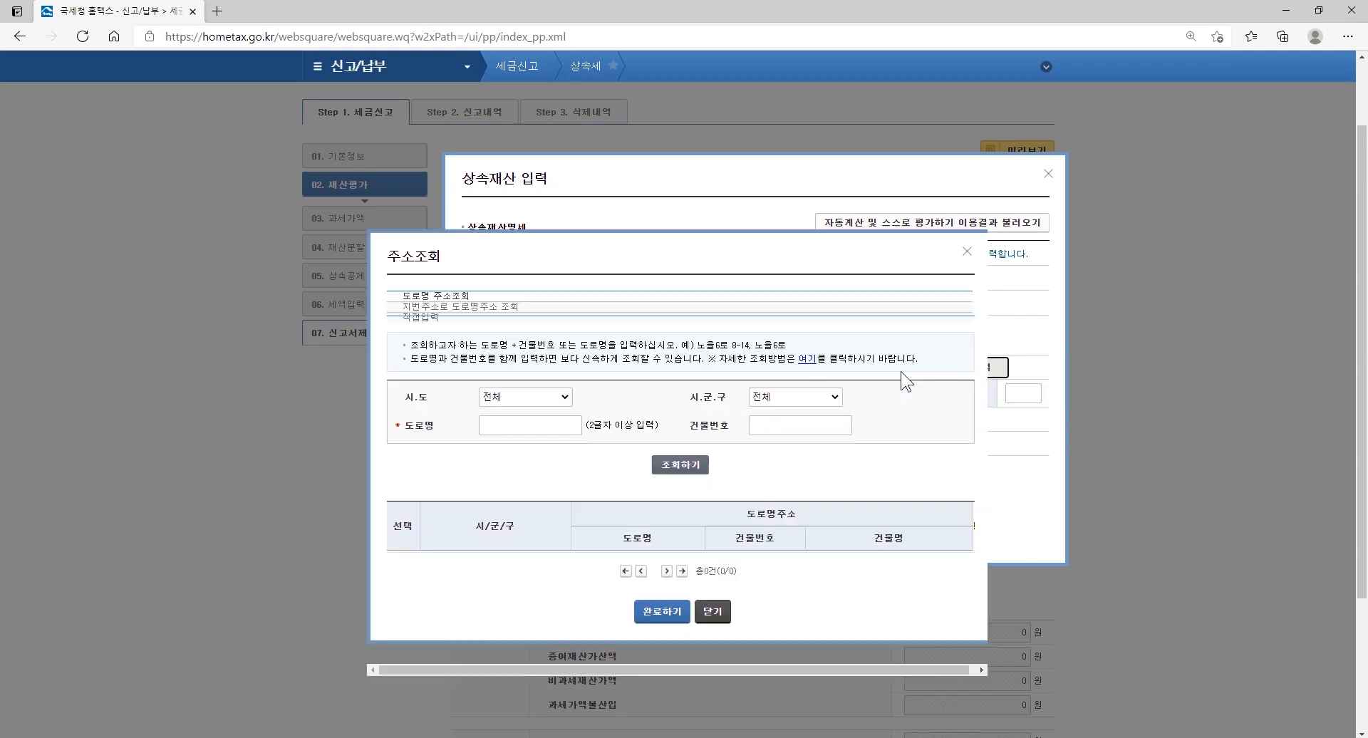
{"action": "left_click", "coordinate": [642, 366]}
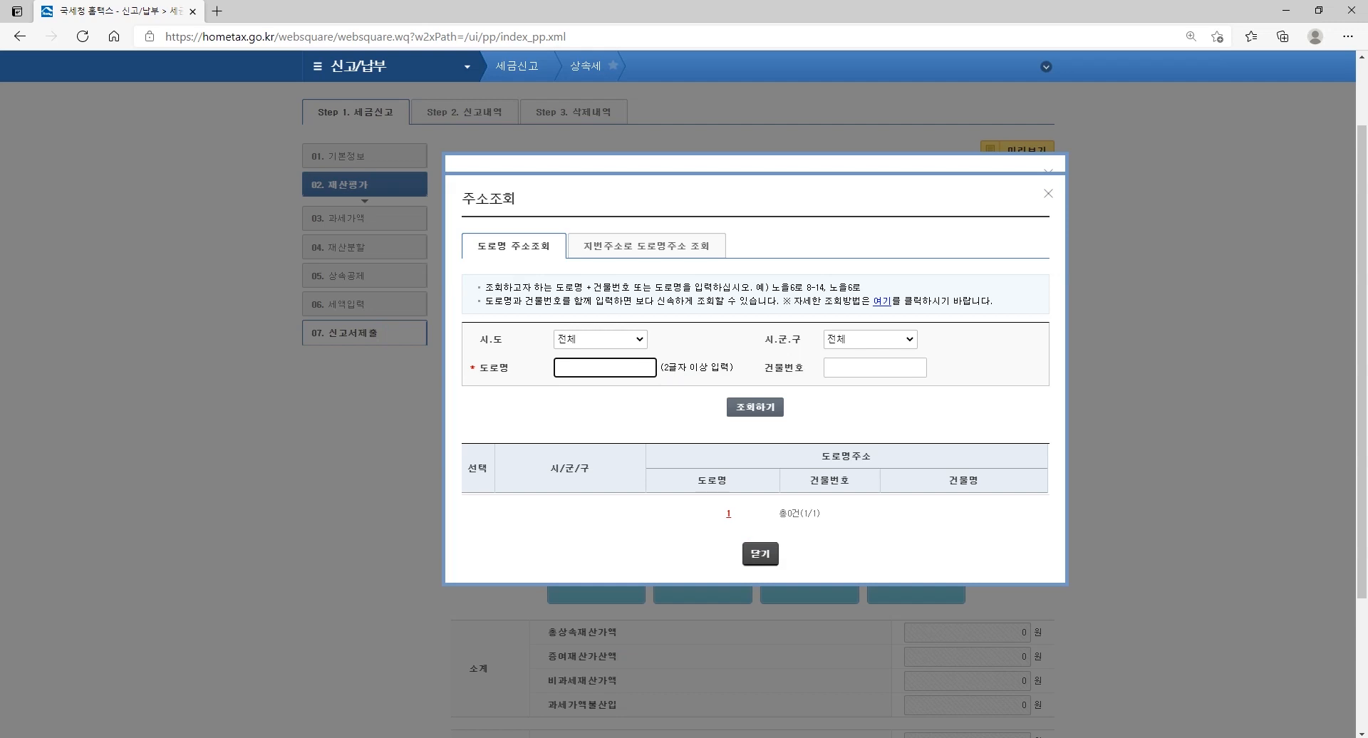
{"action": "left_click", "coordinate": [875, 368]}
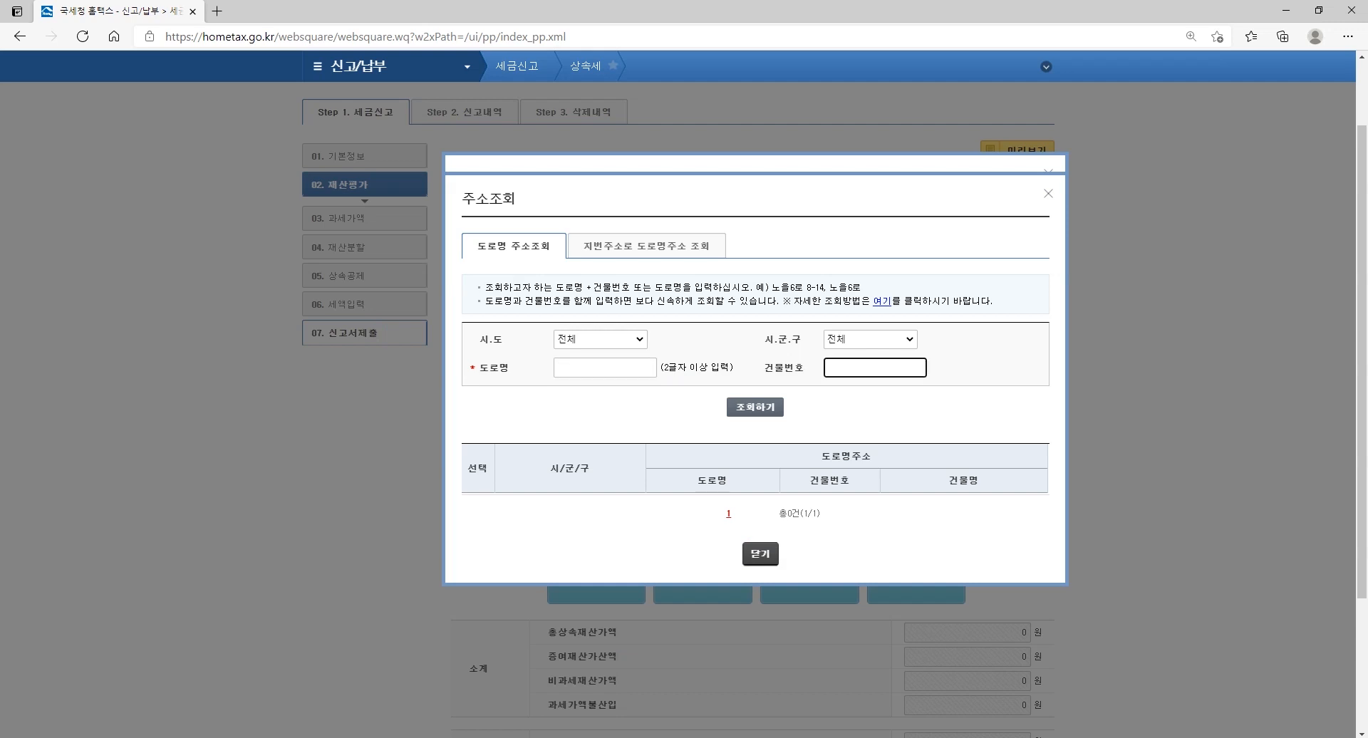
{"action": "type", "text": "1"}
{"action": "left_click", "coordinate": [752, 408]}
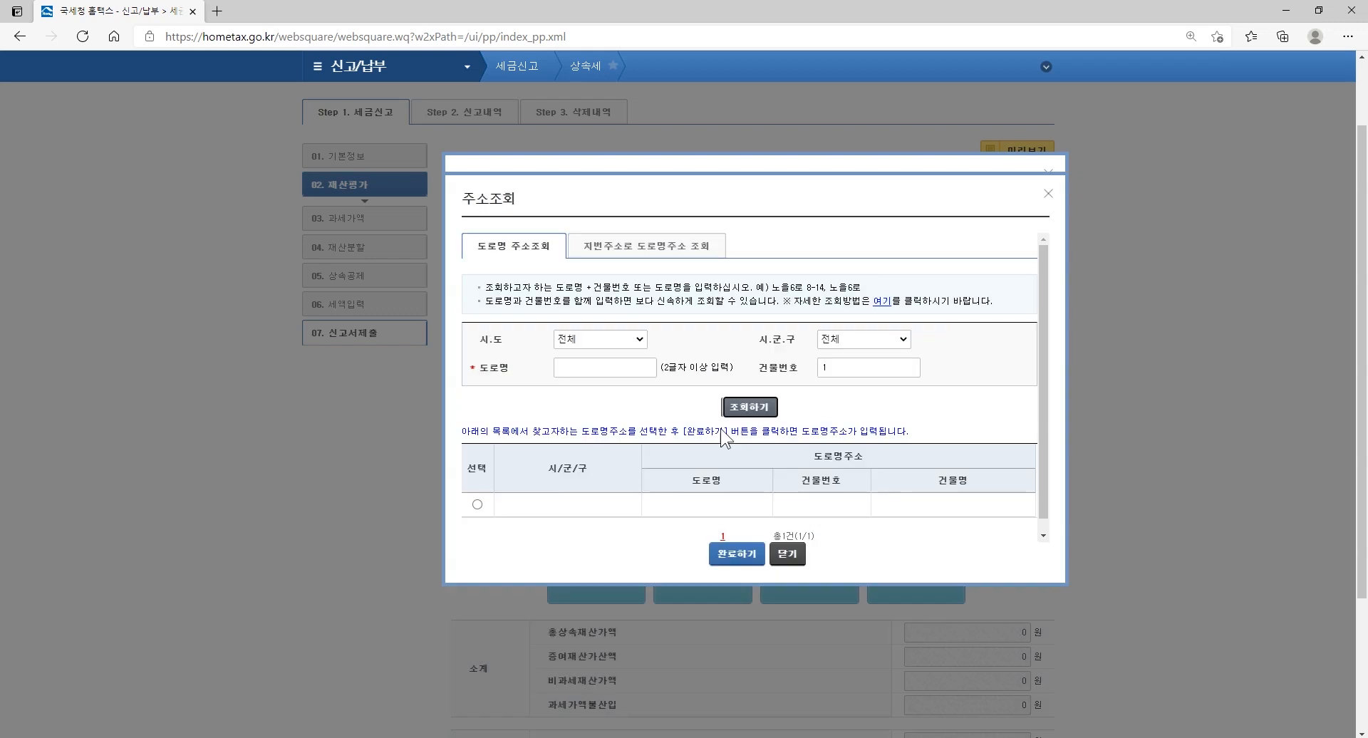
{"action": "left_click", "coordinate": [476, 504]}
{"action": "left_click", "coordinate": [736, 554]}
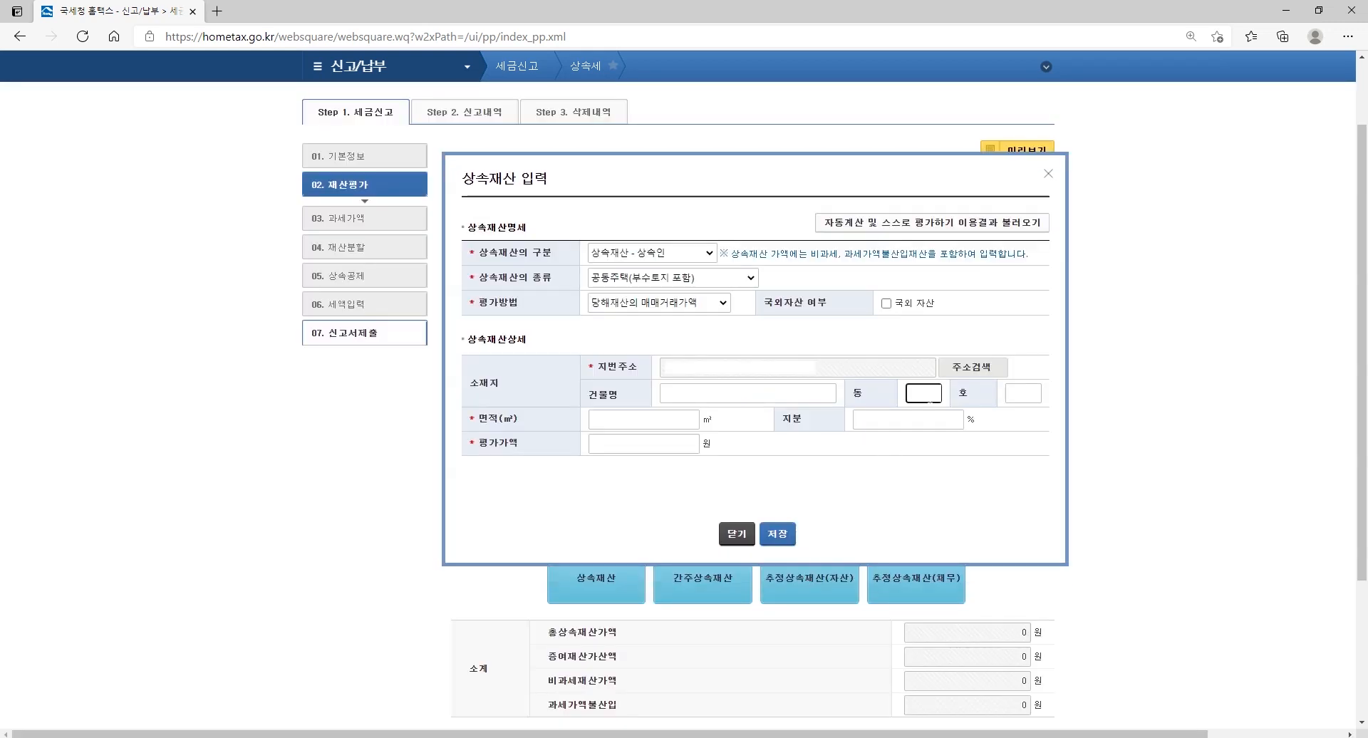
- Fill in the apartment's building and unit numbers, an area of 72 ㎡ and a value (평가가액) of 1,200,000,000 won, and save the entry
{"action": "key", "text": "Tab"}
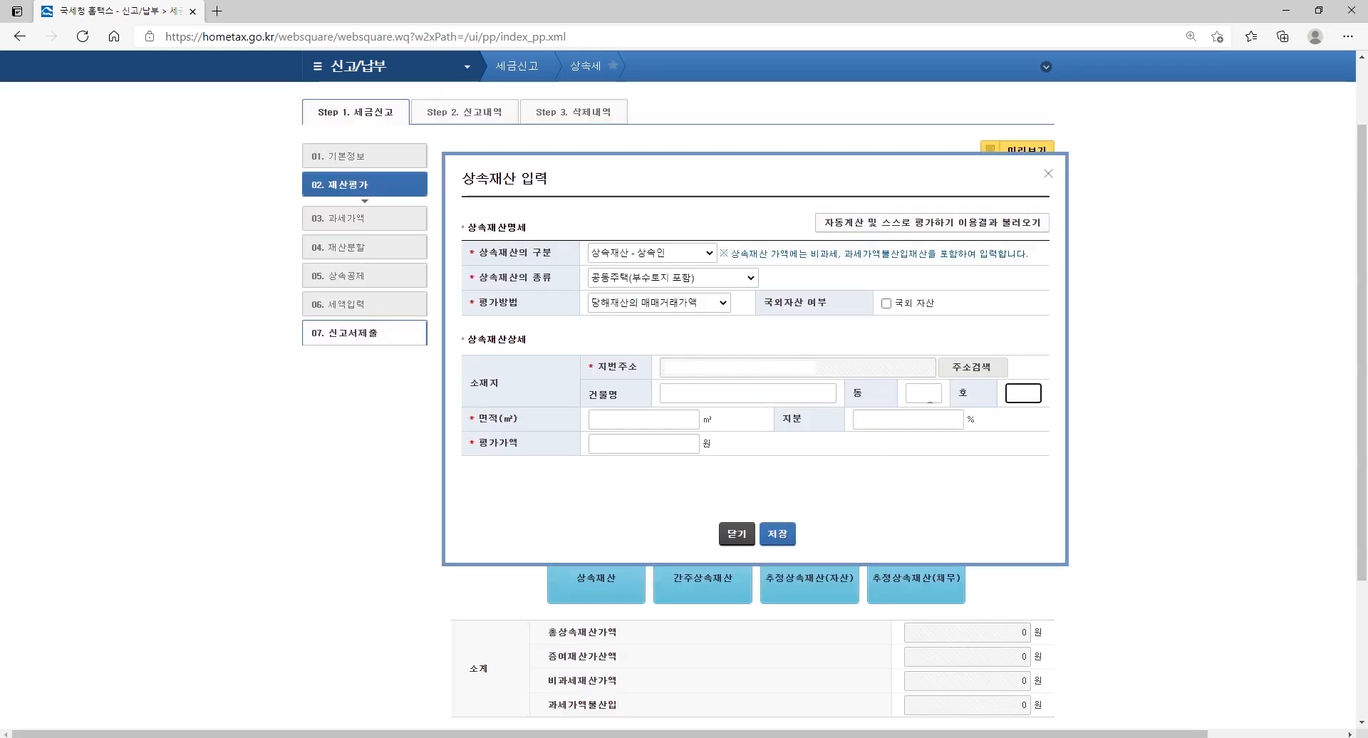
{"action": "left_click", "coordinate": [680, 421]}
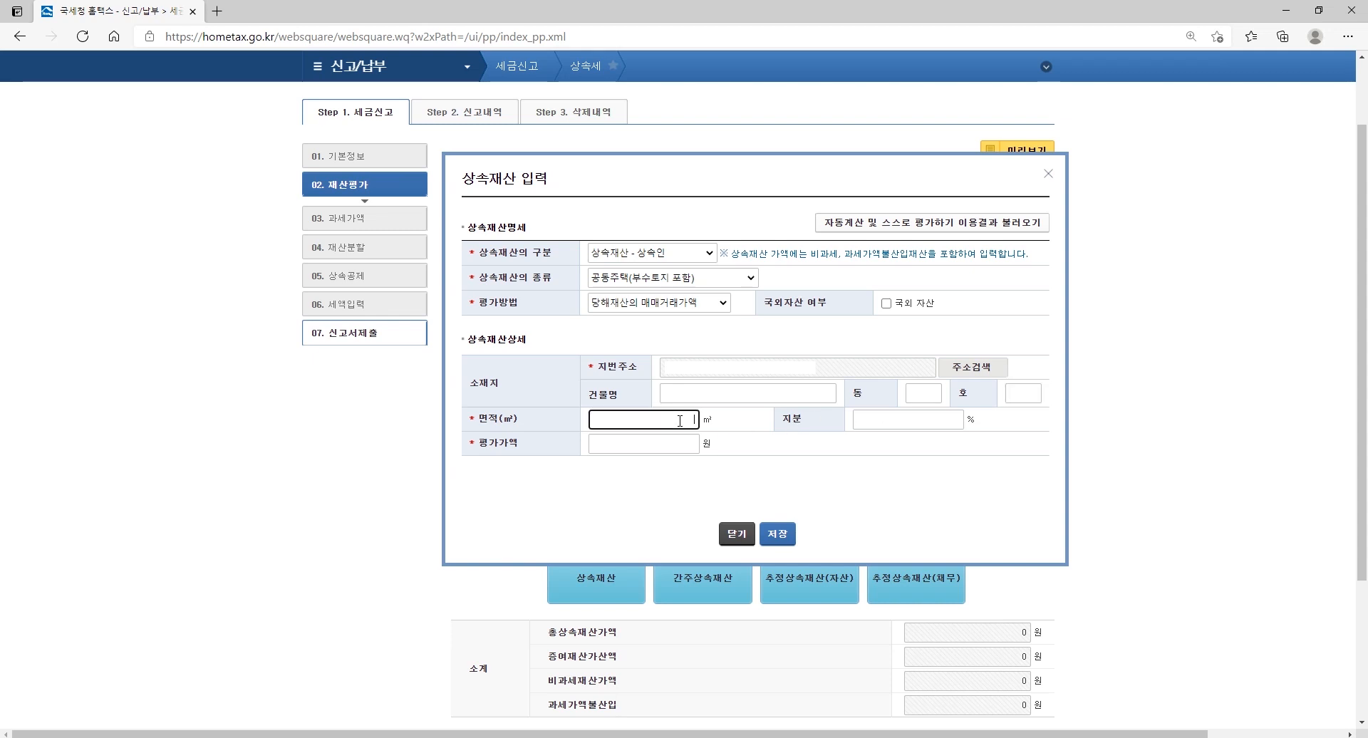
{"action": "type", "text": "72"}
{"action": "key", "text": "Tab"}
{"action": "key", "text": "Tab"}
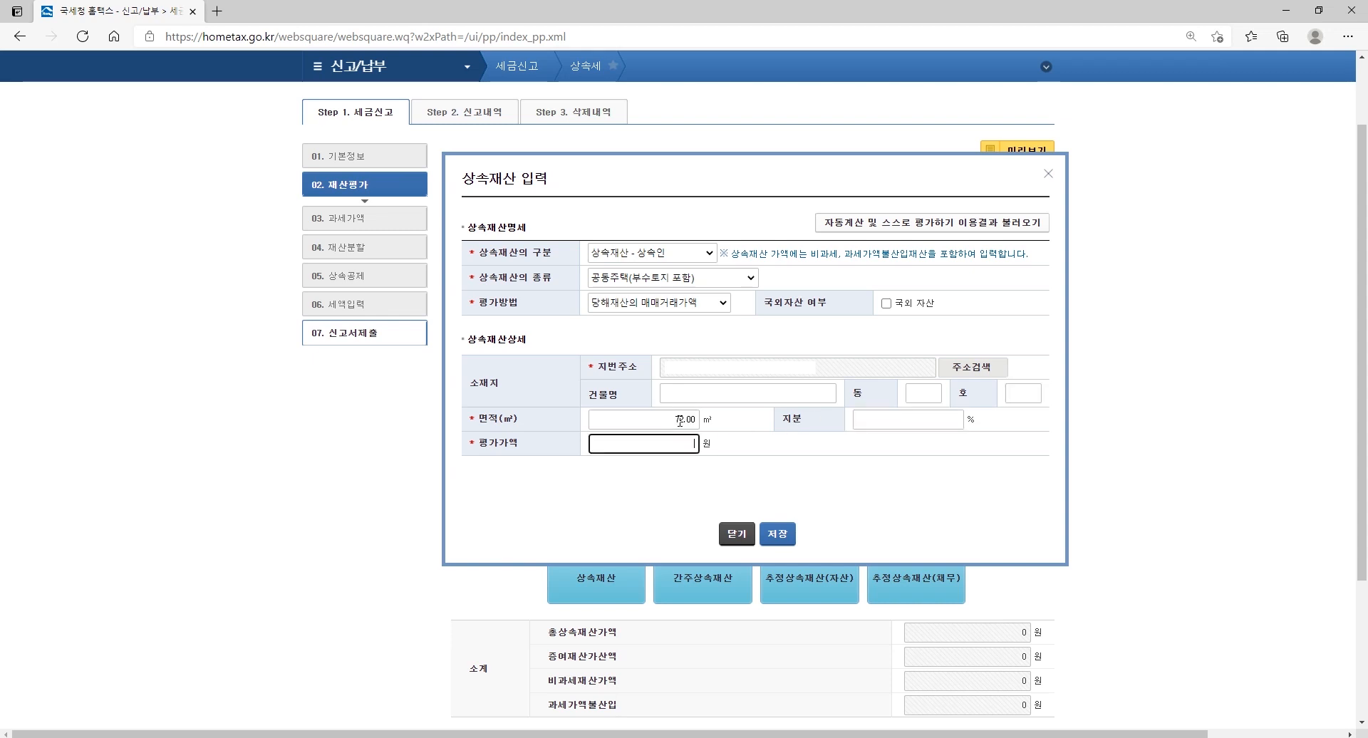
{"action": "type", "text": "1200000000"}
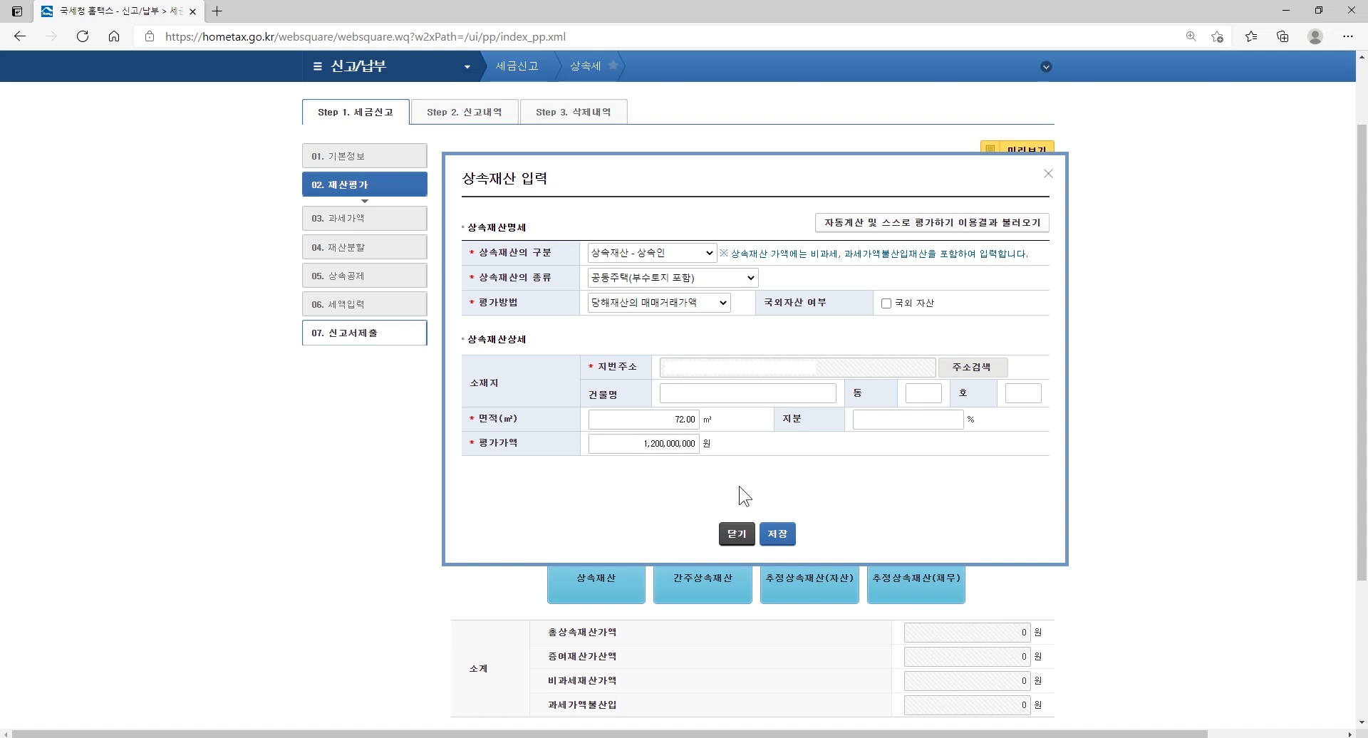
{"action": "left_click", "coordinate": [777, 535]}
- Start a second inherited property entry with class 상속재산 - 상속인, type 토지Ⅰ(순수토지) and valuation method 기준시가 등 보충적평가법
{"action": "left_click", "coordinate": [625, 583]}
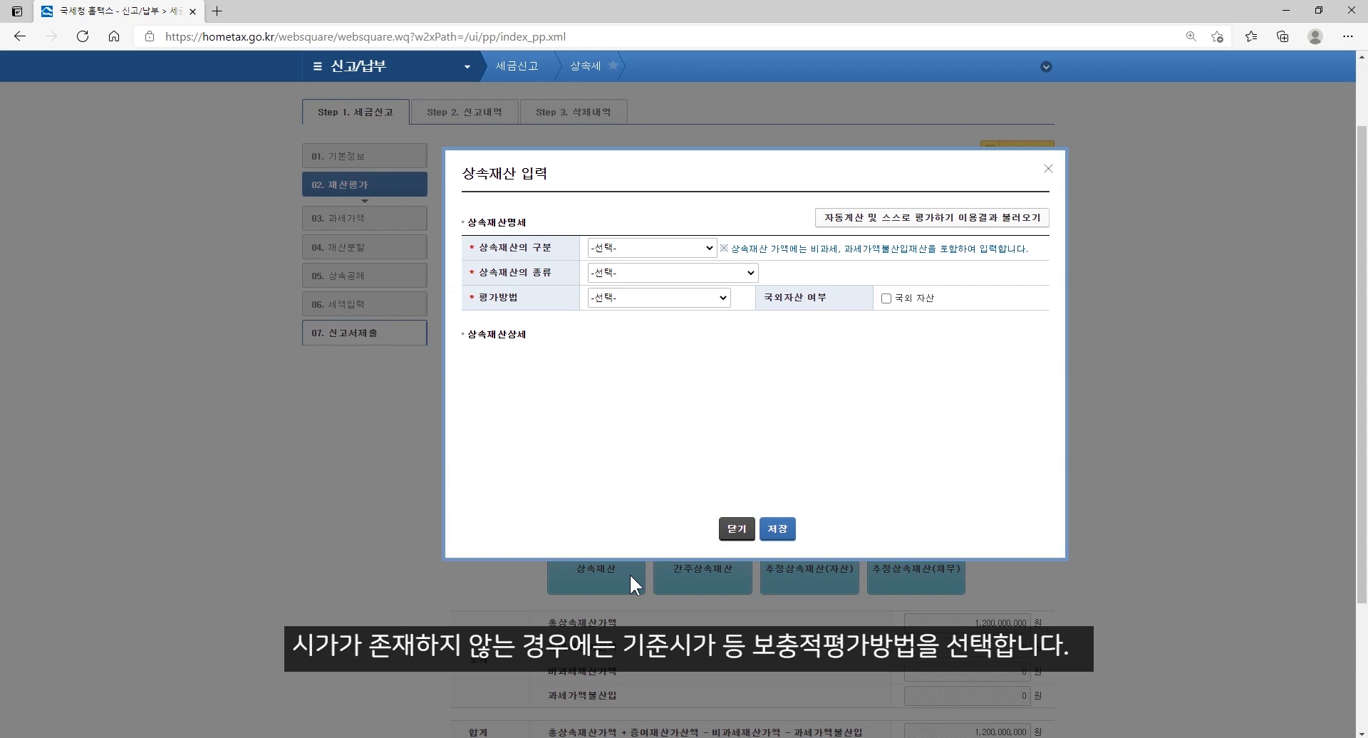
{"action": "left_click", "coordinate": [683, 248]}
{"action": "left_click", "coordinate": [670, 280]}
{"action": "left_click", "coordinate": [673, 273]}
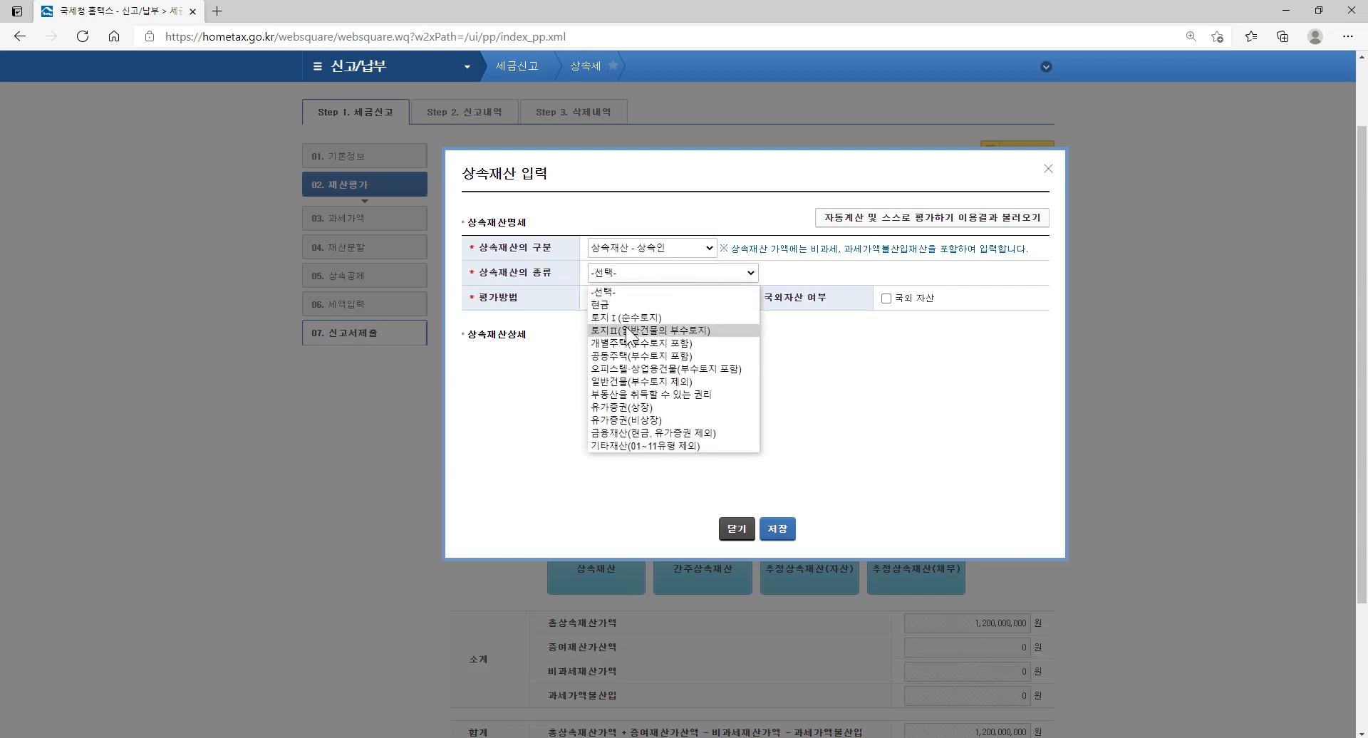
{"action": "left_click", "coordinate": [641, 317]}
{"action": "left_click", "coordinate": [638, 299]}
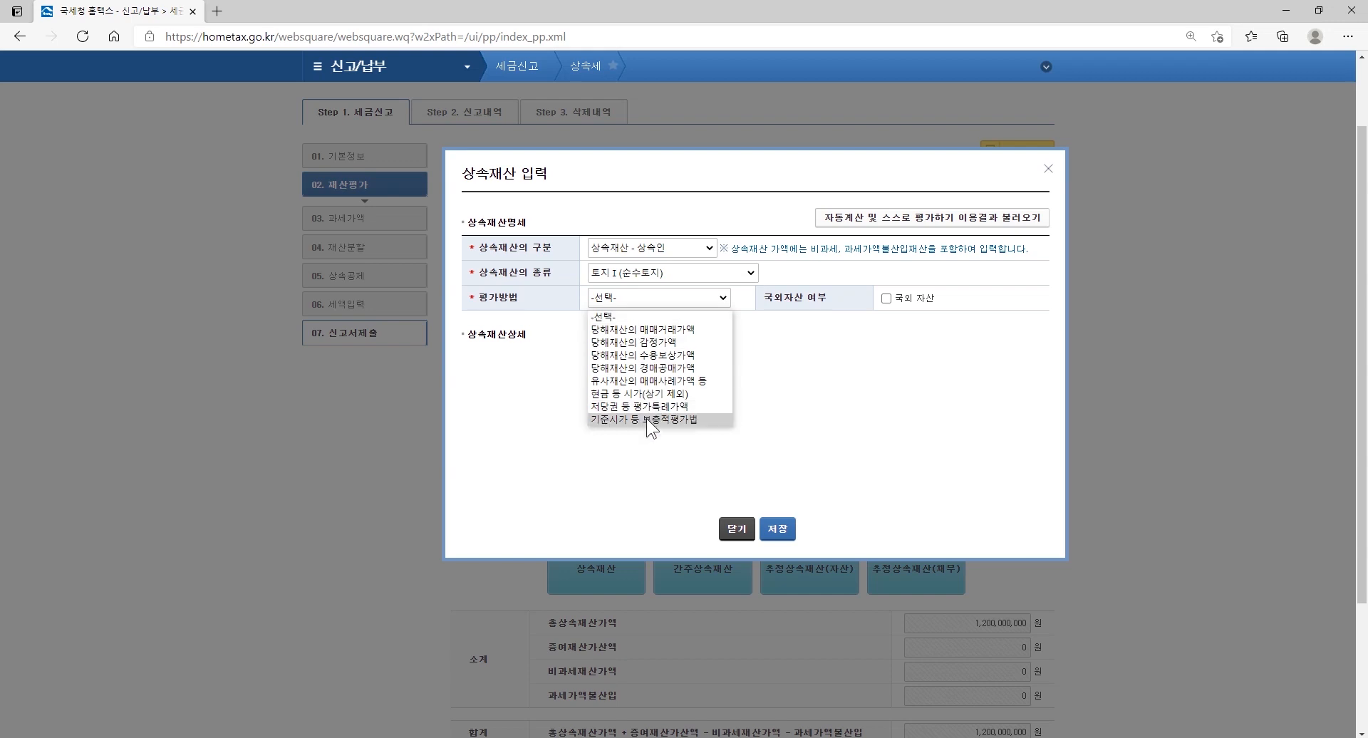
{"action": "left_click", "coordinate": [650, 423]}
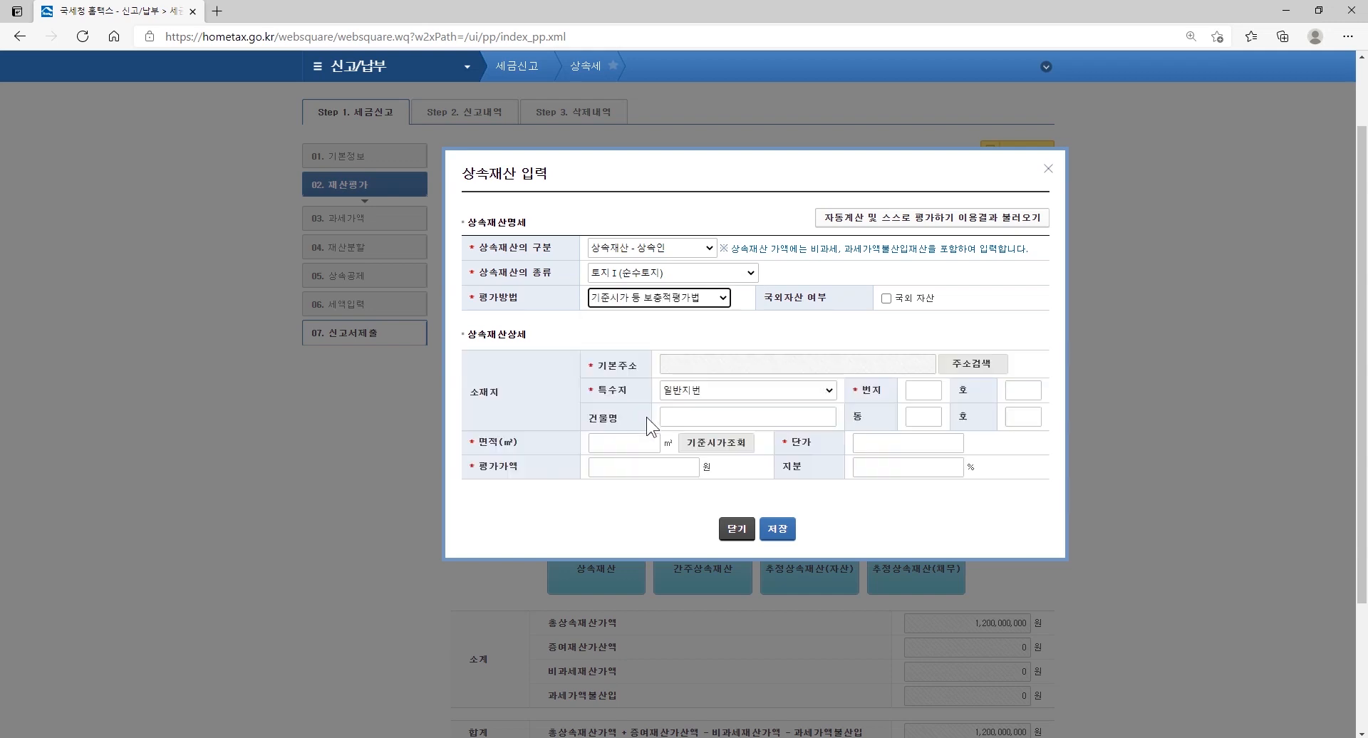
- Look up the land's legal district (법정동) and apply it as the base address (기본주소)
{"action": "left_click", "coordinate": [968, 367]}
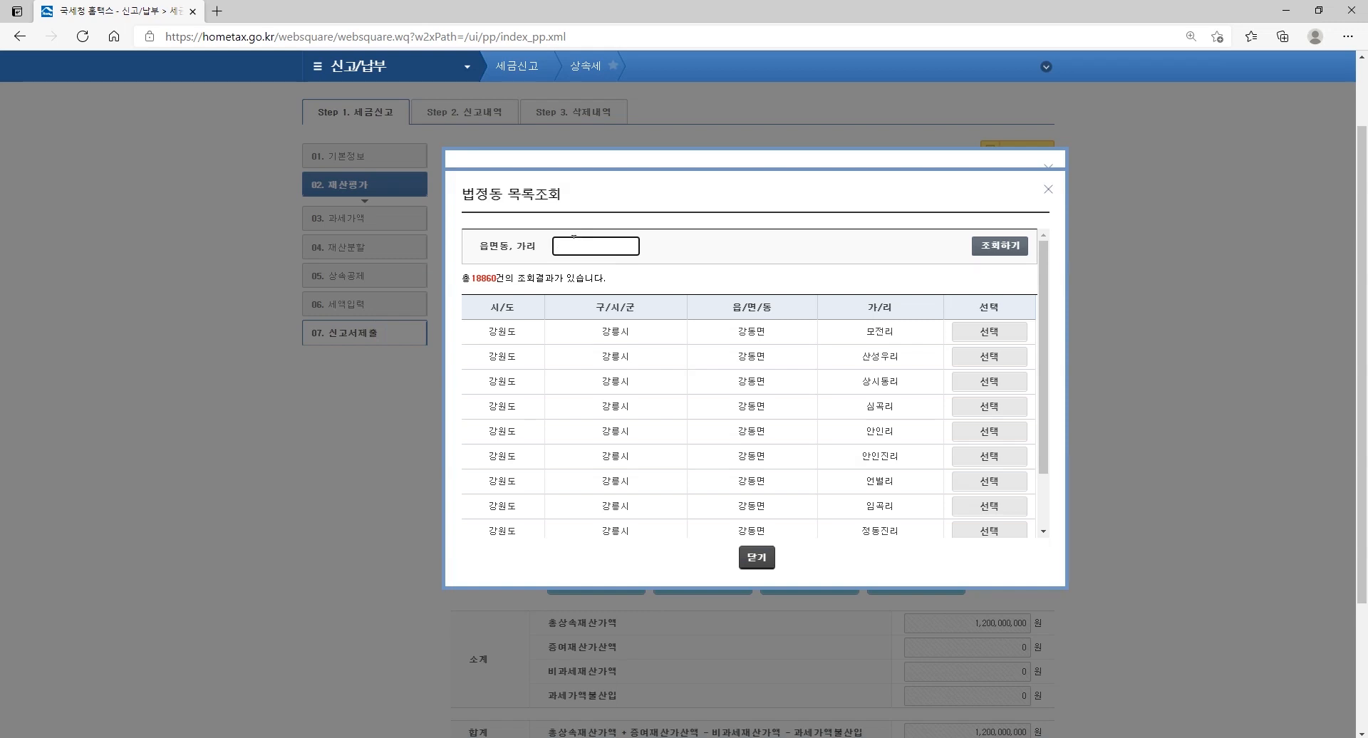
{"action": "left_click", "coordinate": [994, 245]}
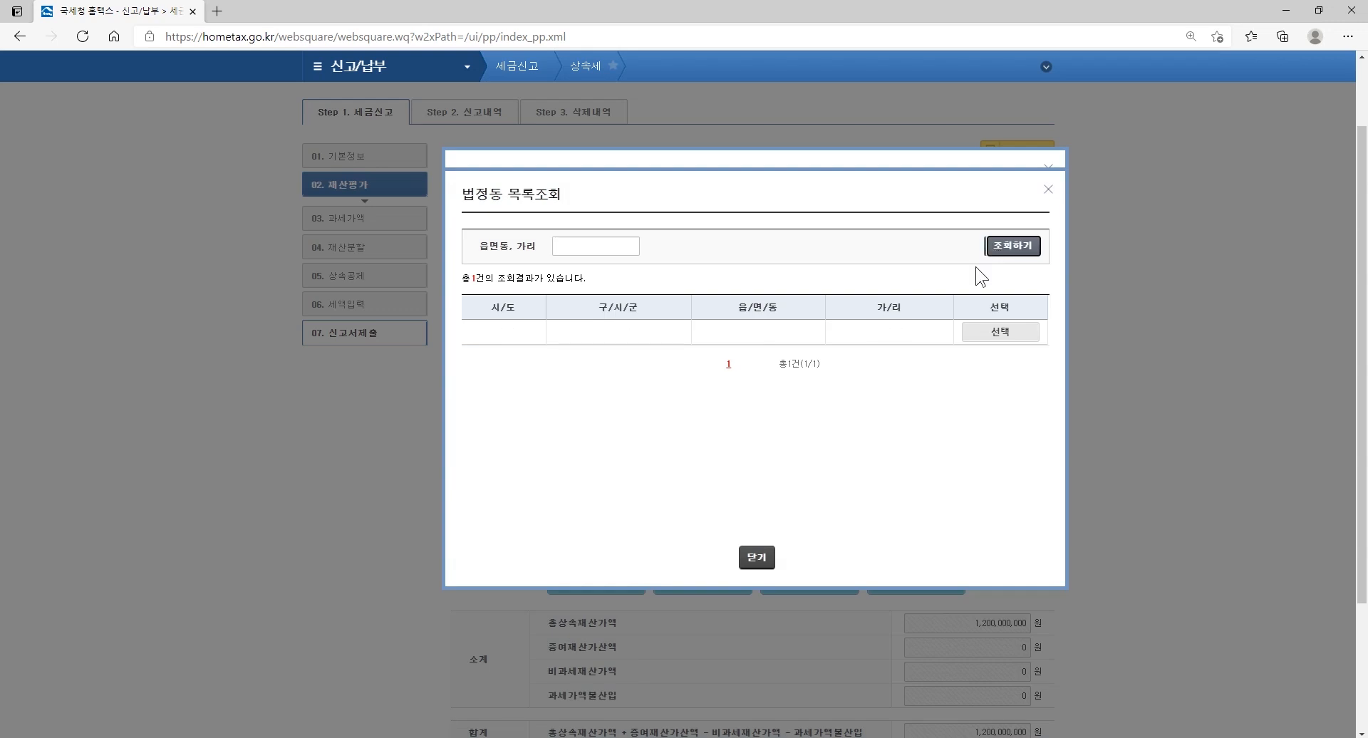
{"action": "left_click", "coordinate": [994, 329]}
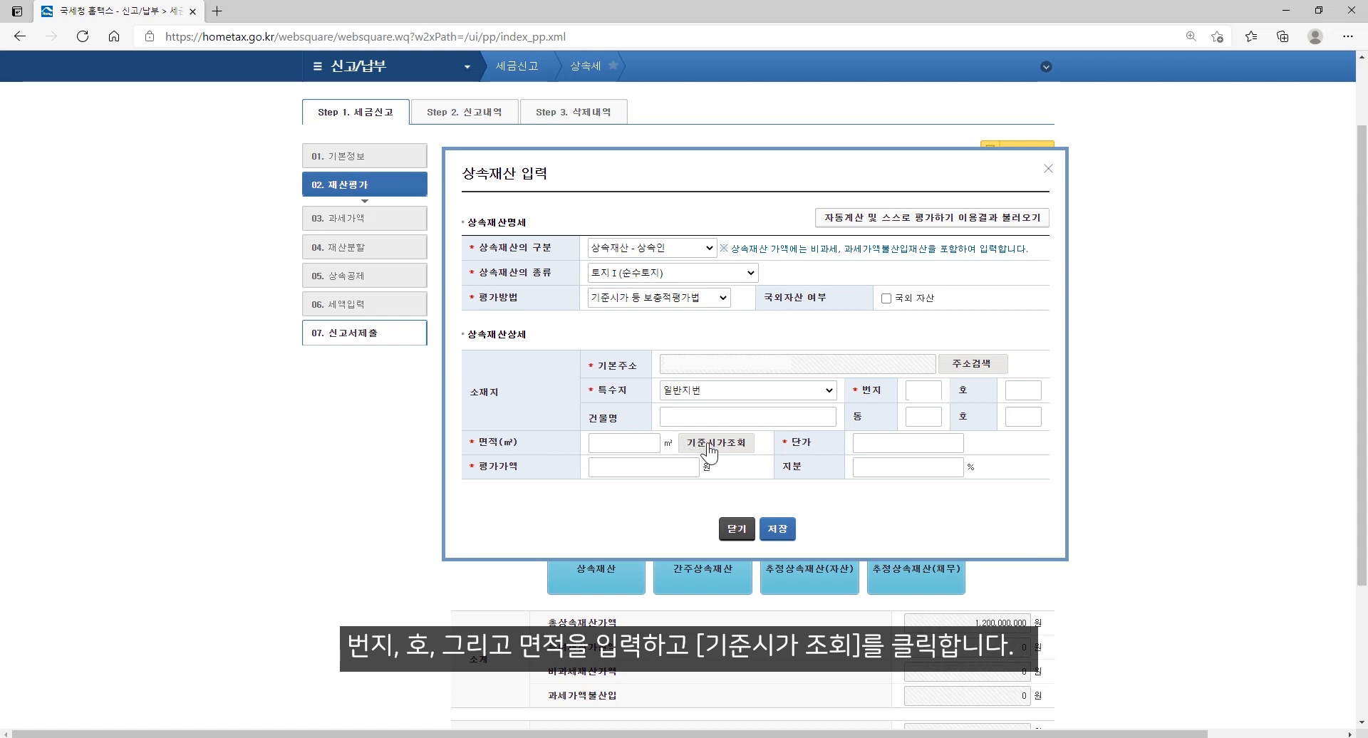
- Enter the land's lot number (번지) and an area of 500 ㎡, and look up its standard price (기준시가)
{"action": "left_click", "coordinate": [926, 389]}
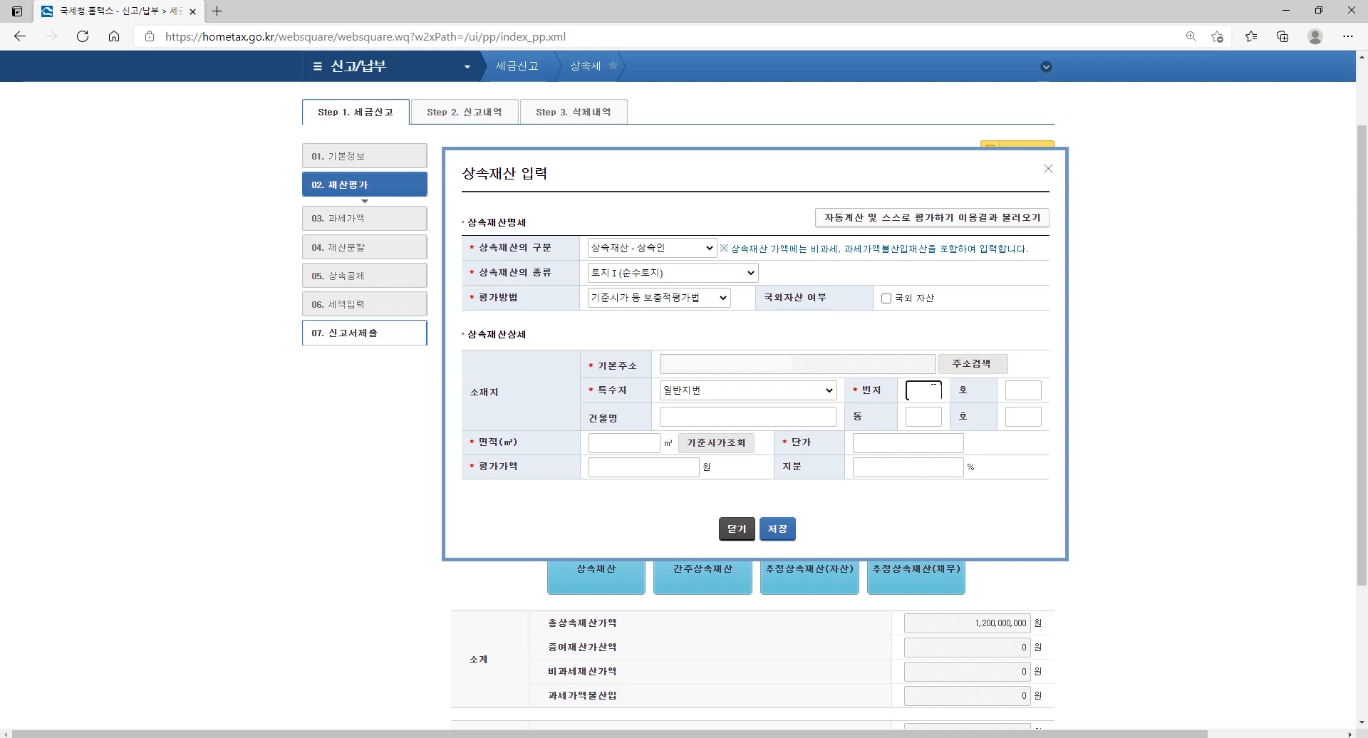
{"action": "left_click", "coordinate": [639, 438]}
{"action": "type", "text": "500"}
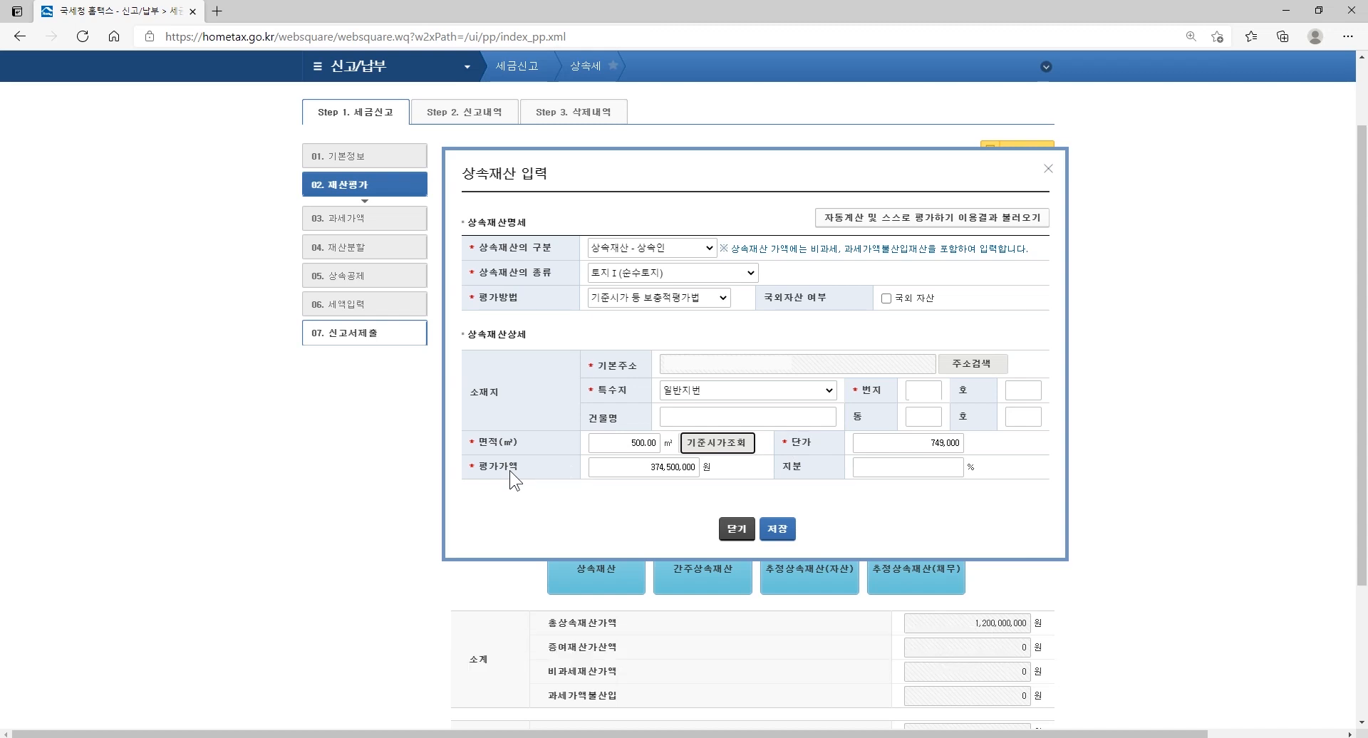
- Save the land entry and load the 개별주택 (231,000,000 won) from the automatic calculation results into a new inherited property entry
{"action": "left_click", "coordinate": [781, 530]}
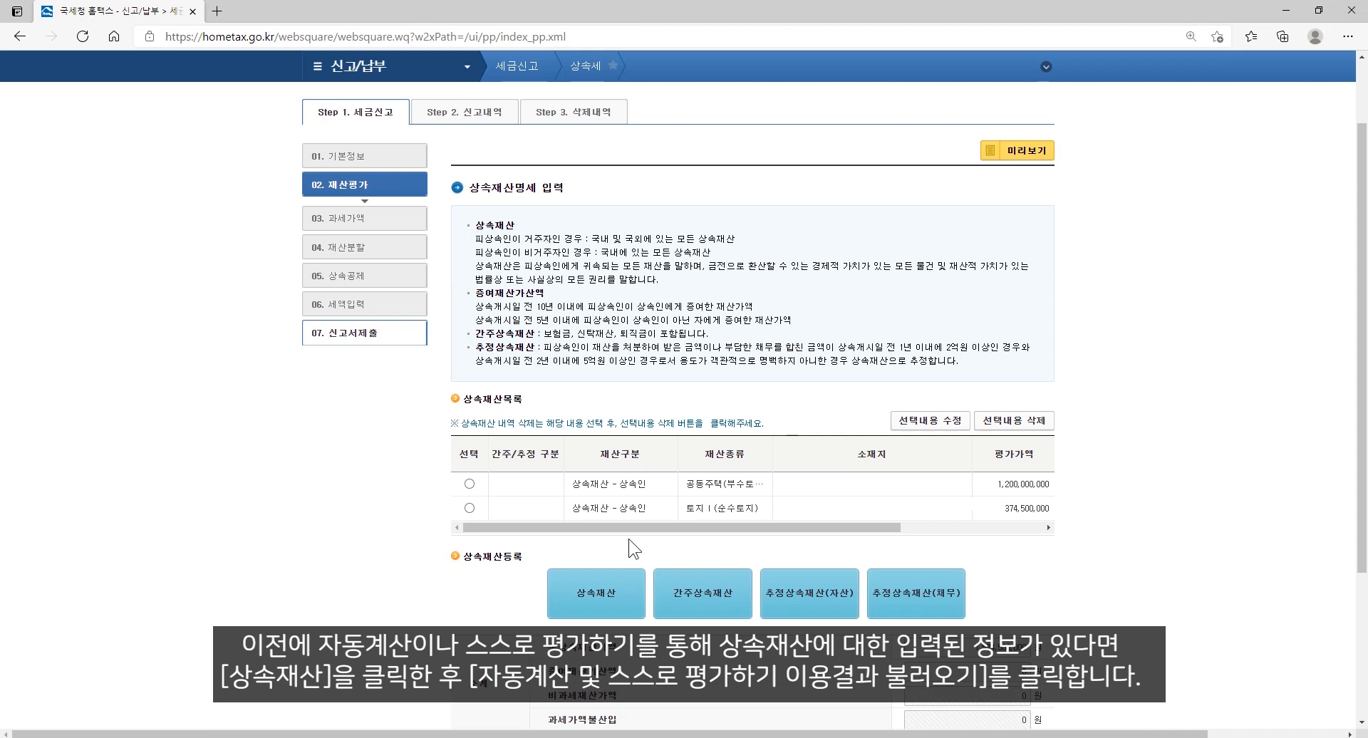
{"action": "left_click", "coordinate": [581, 594]}
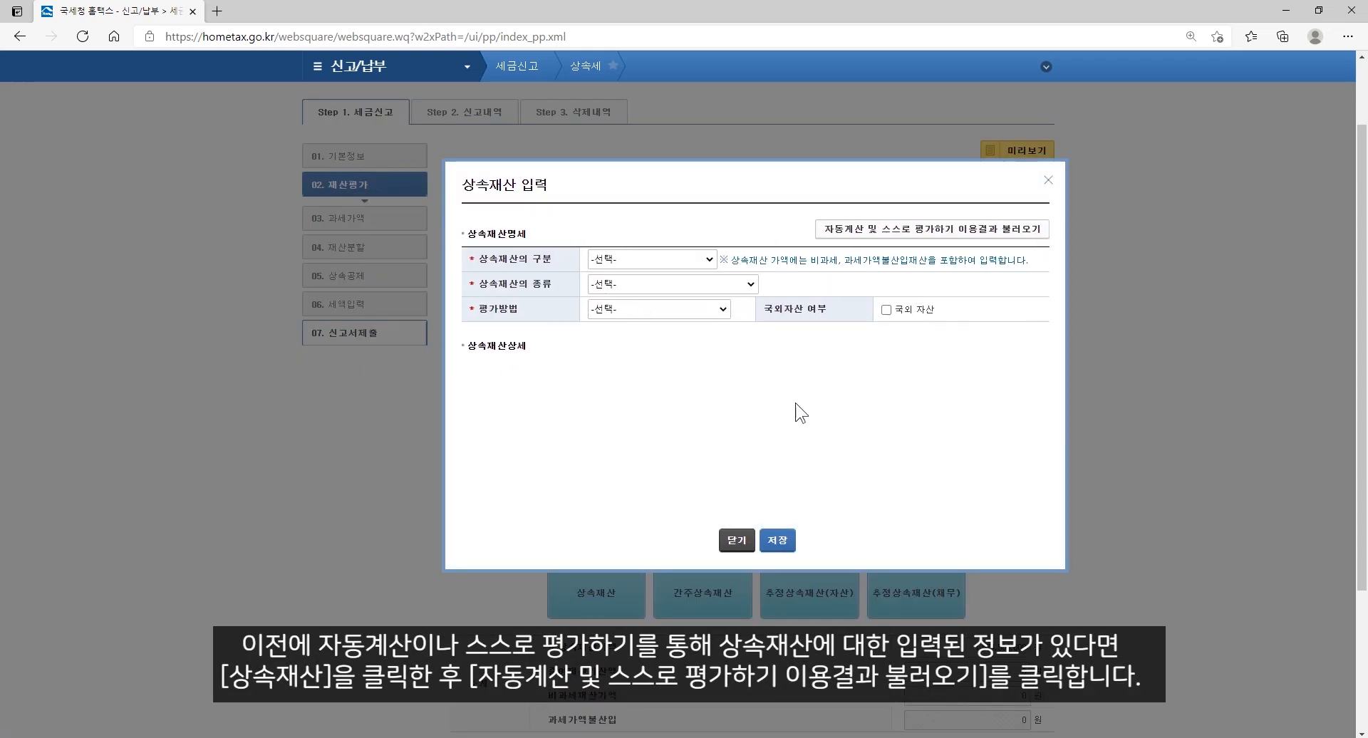
{"action": "left_click", "coordinate": [899, 238]}
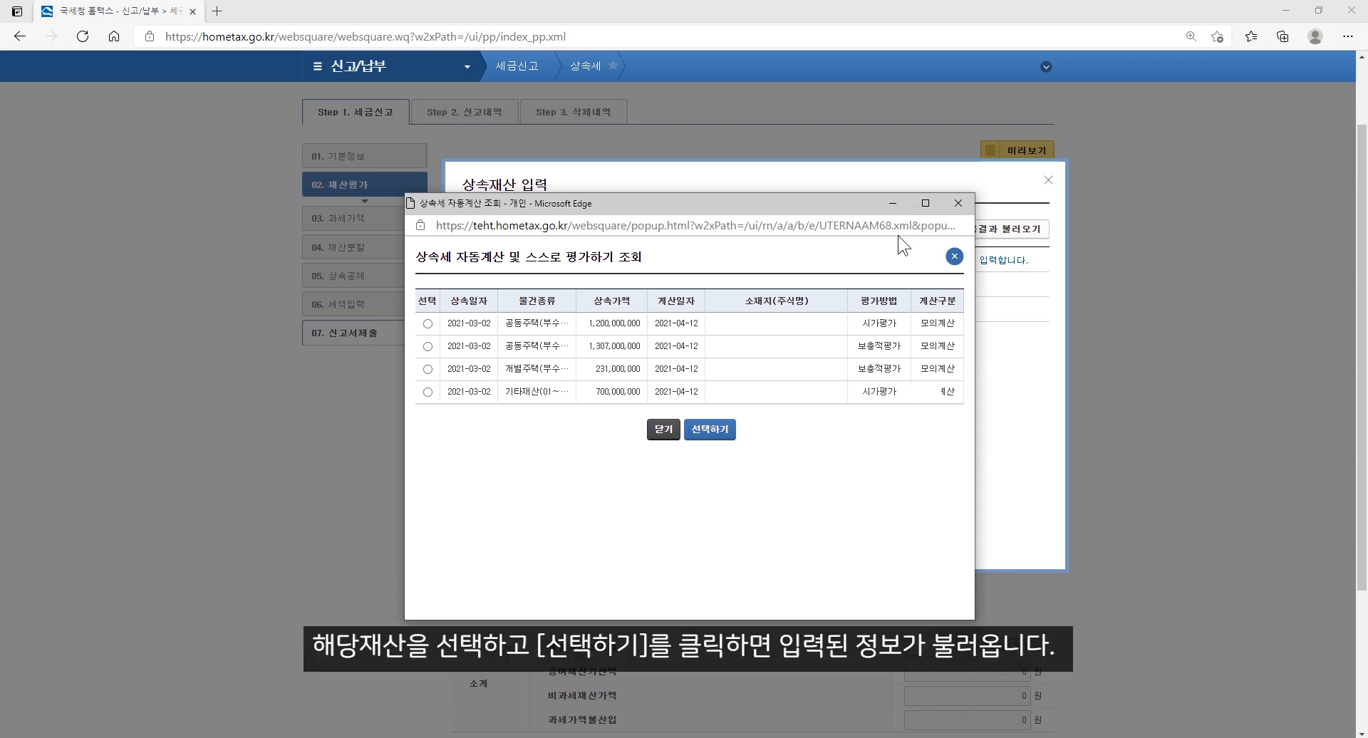
{"action": "left_click", "coordinate": [427, 369]}
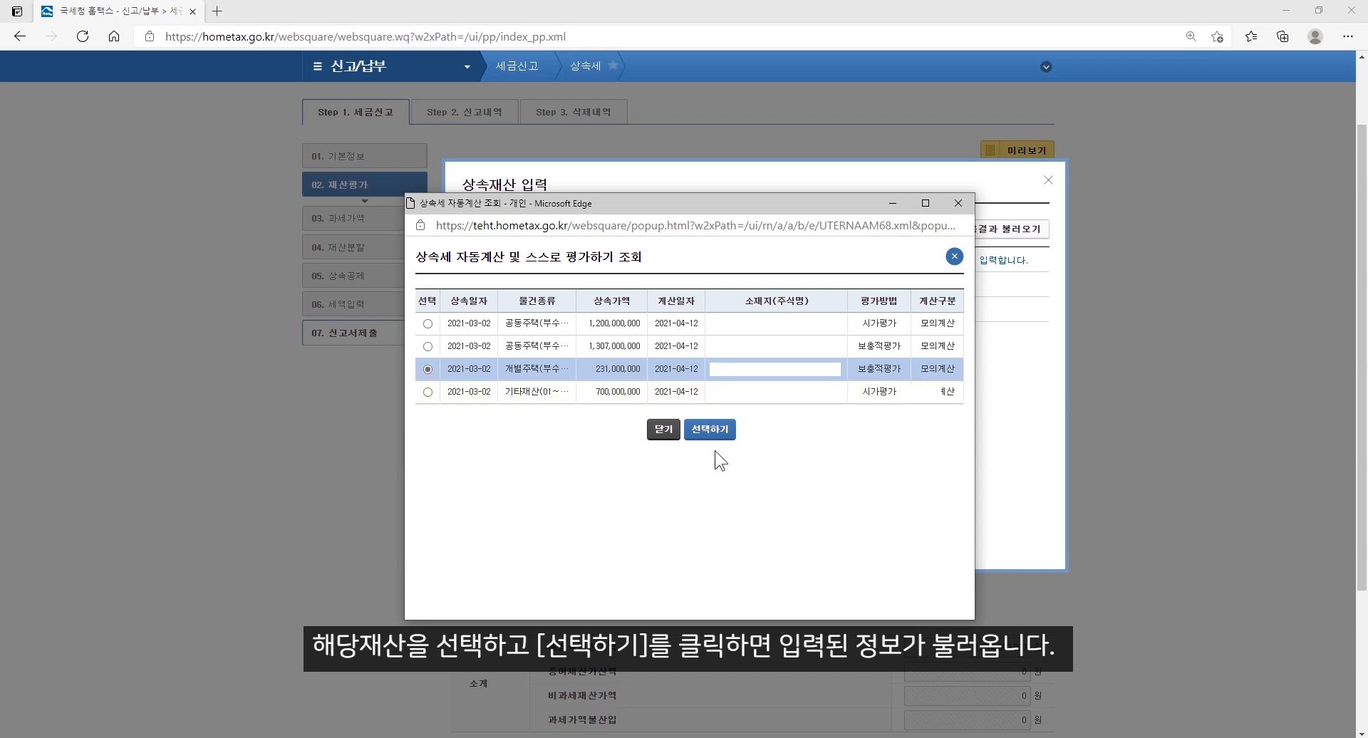
{"action": "left_click", "coordinate": [716, 431]}
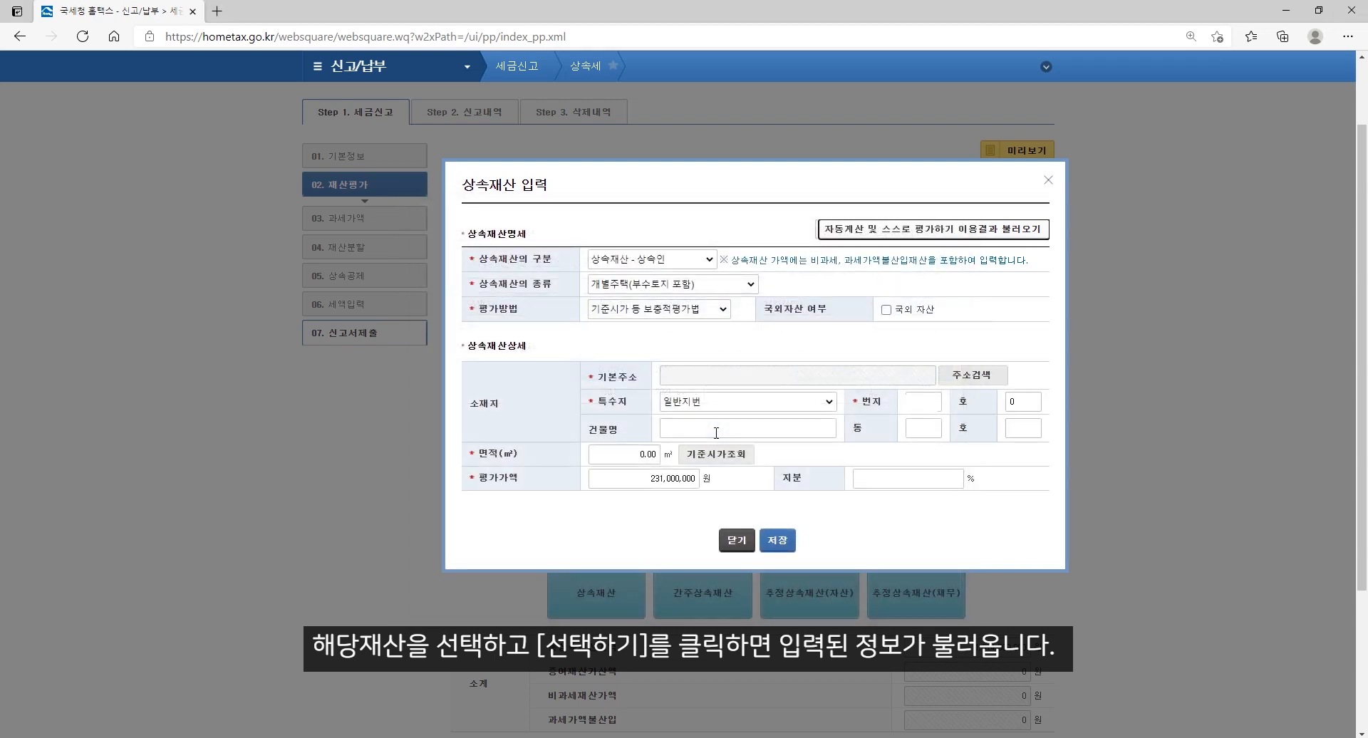
- Set the detached house's area (면적) to 147 ㎡ and save the entry
{"action": "left_click", "coordinate": [633, 456]}
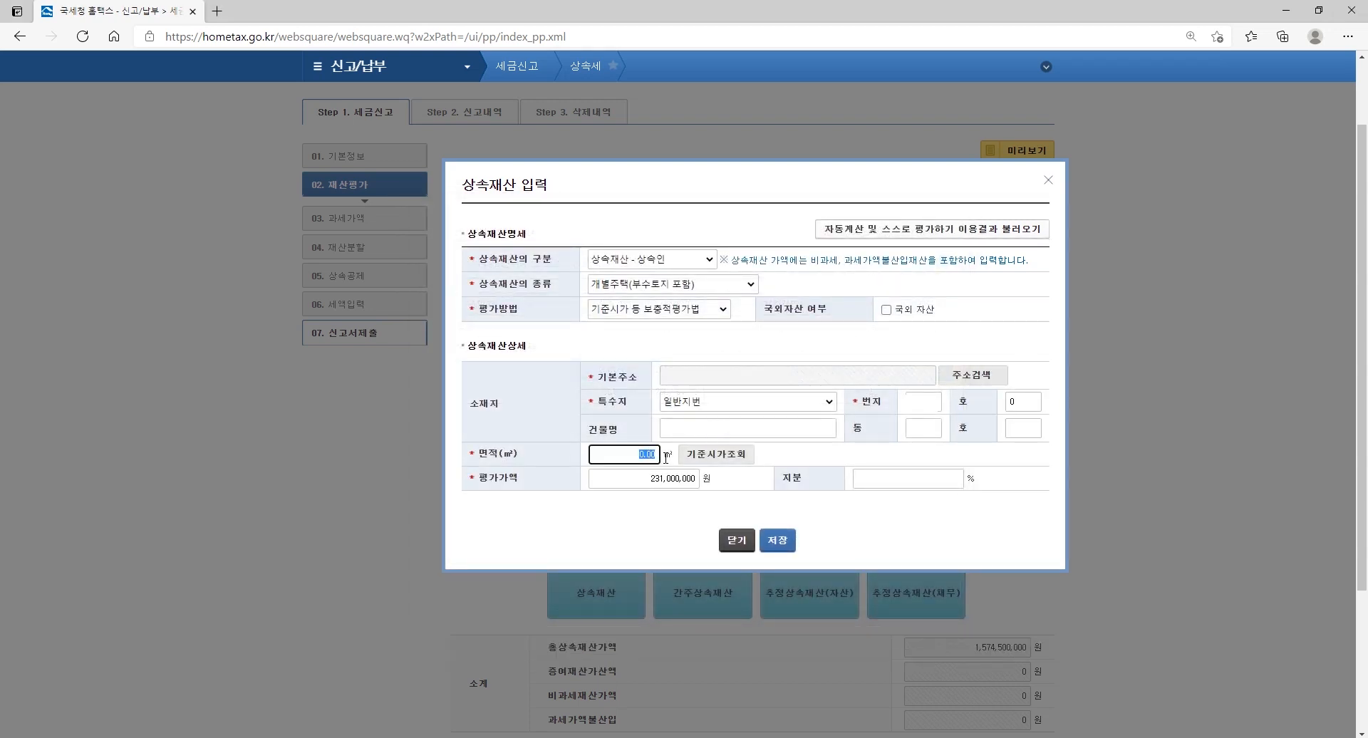
{"action": "type", "text": "147"}
{"action": "left_click", "coordinate": [777, 541]}
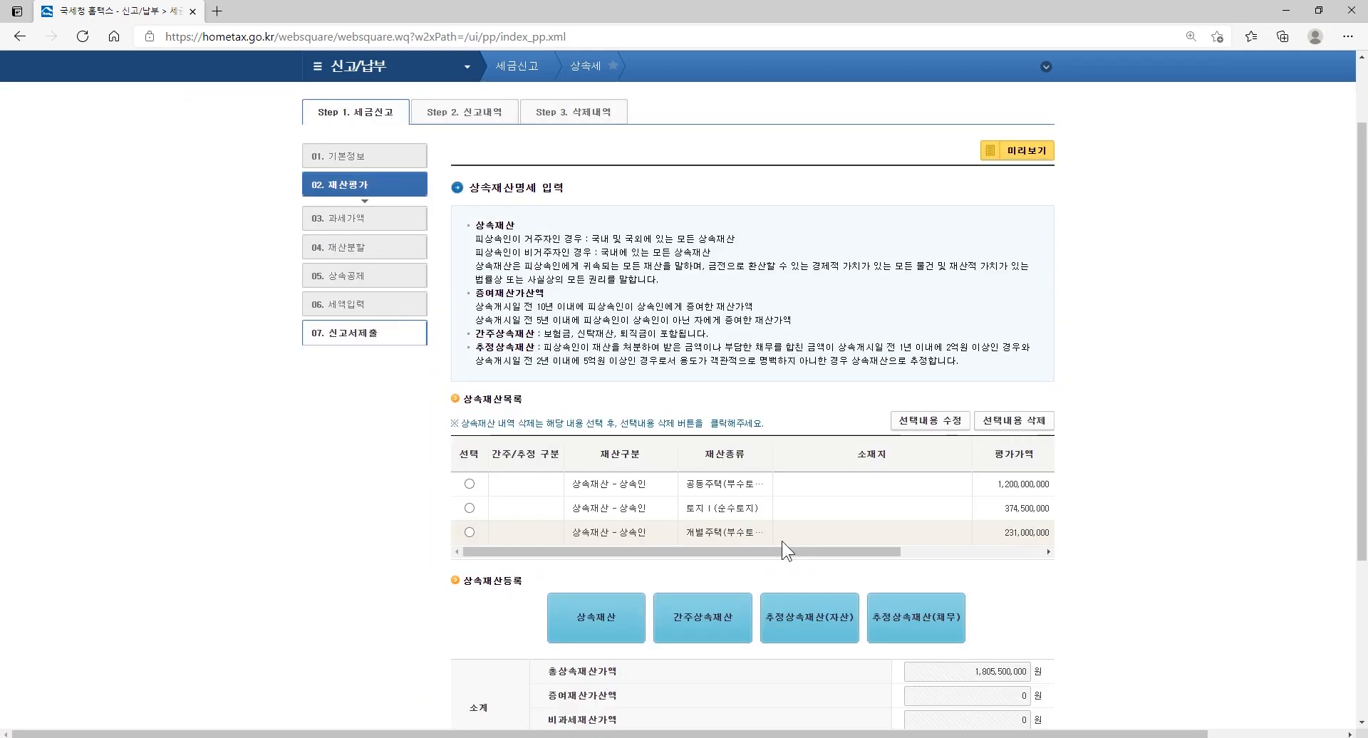
- Start an inherited property entry with class 증여재산가산액 - 상속인 and view the lookup of prior gift decision information (사전증여재산 결정정보)
{"action": "left_click", "coordinate": [621, 629]}
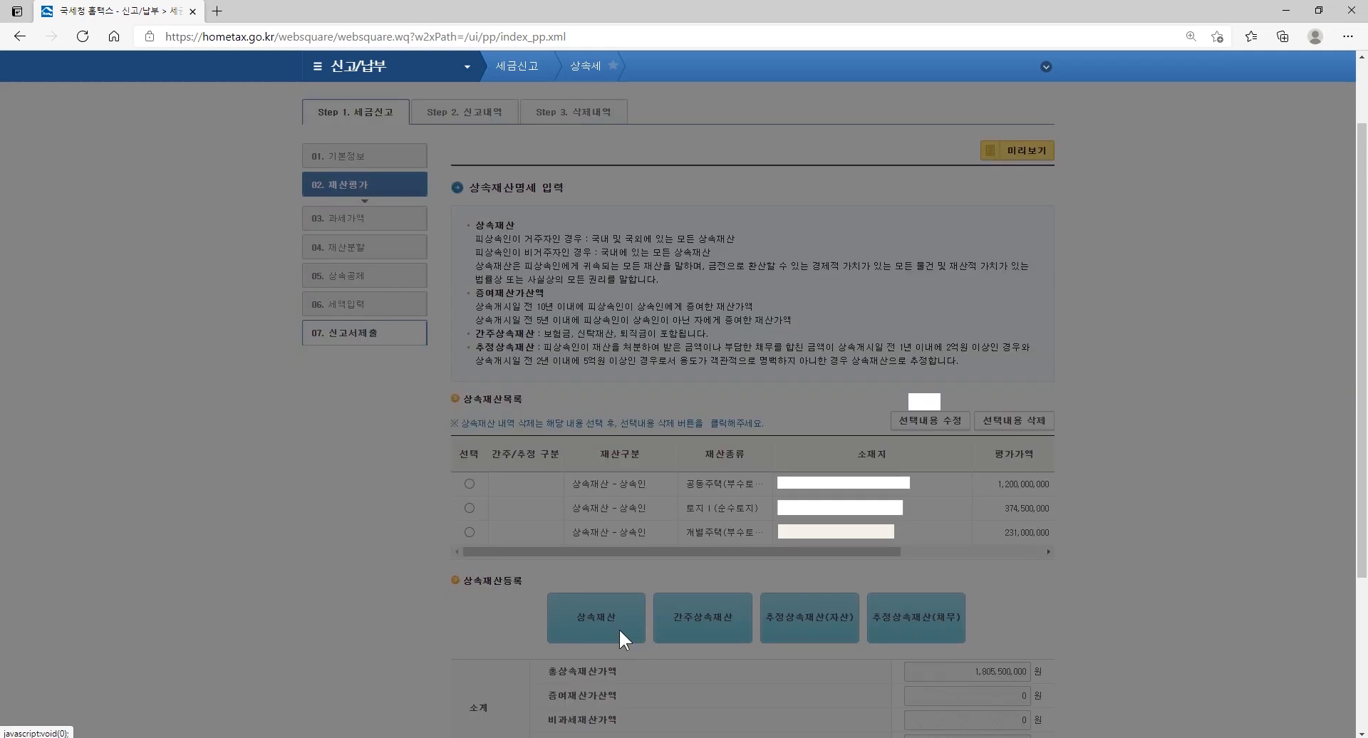
{"action": "left_click", "coordinate": [647, 272]}
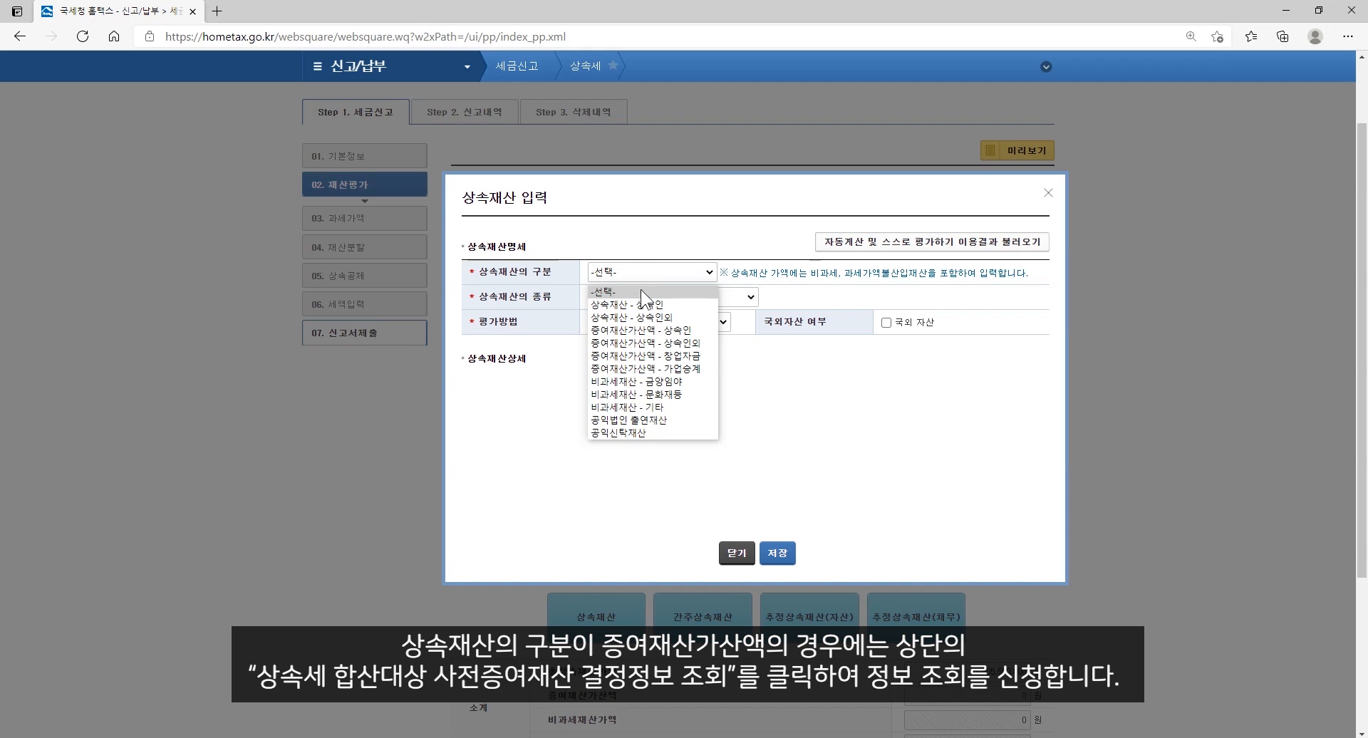
{"action": "left_click", "coordinate": [639, 330]}
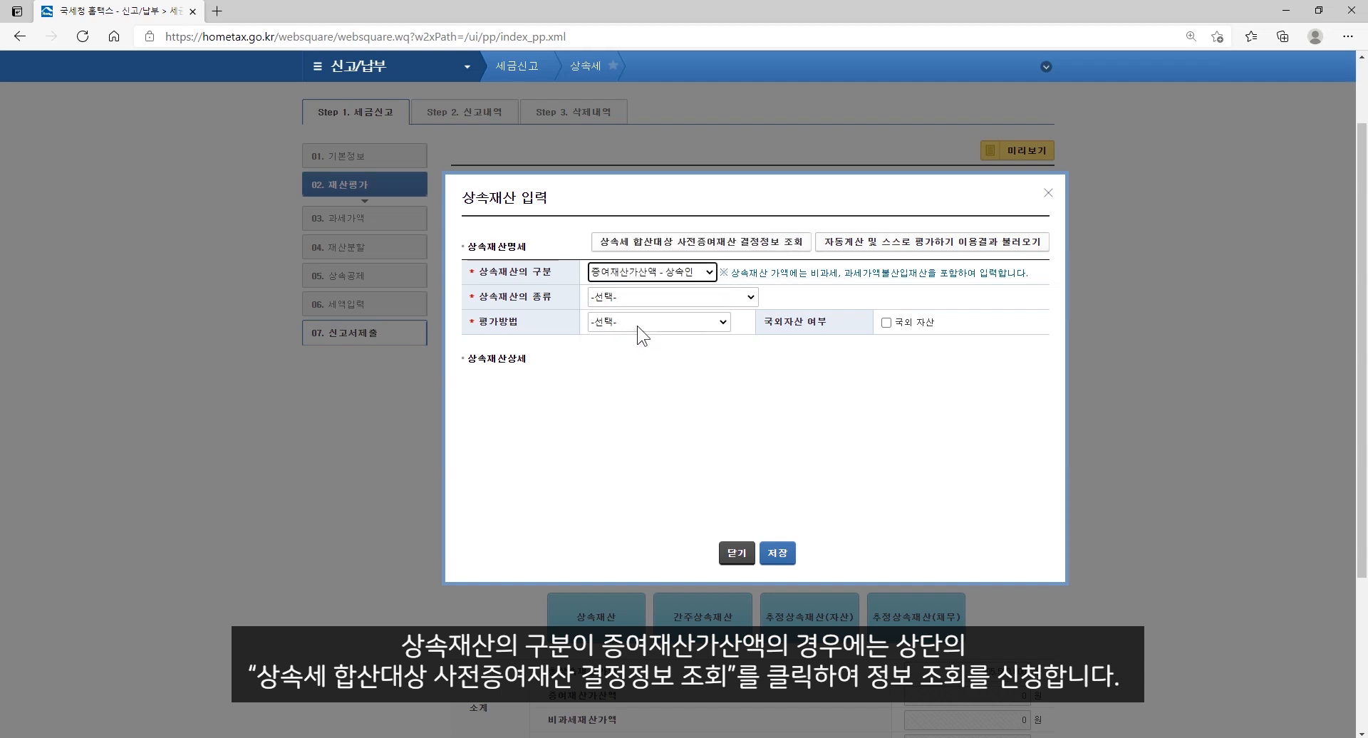
{"action": "left_click", "coordinate": [668, 242]}
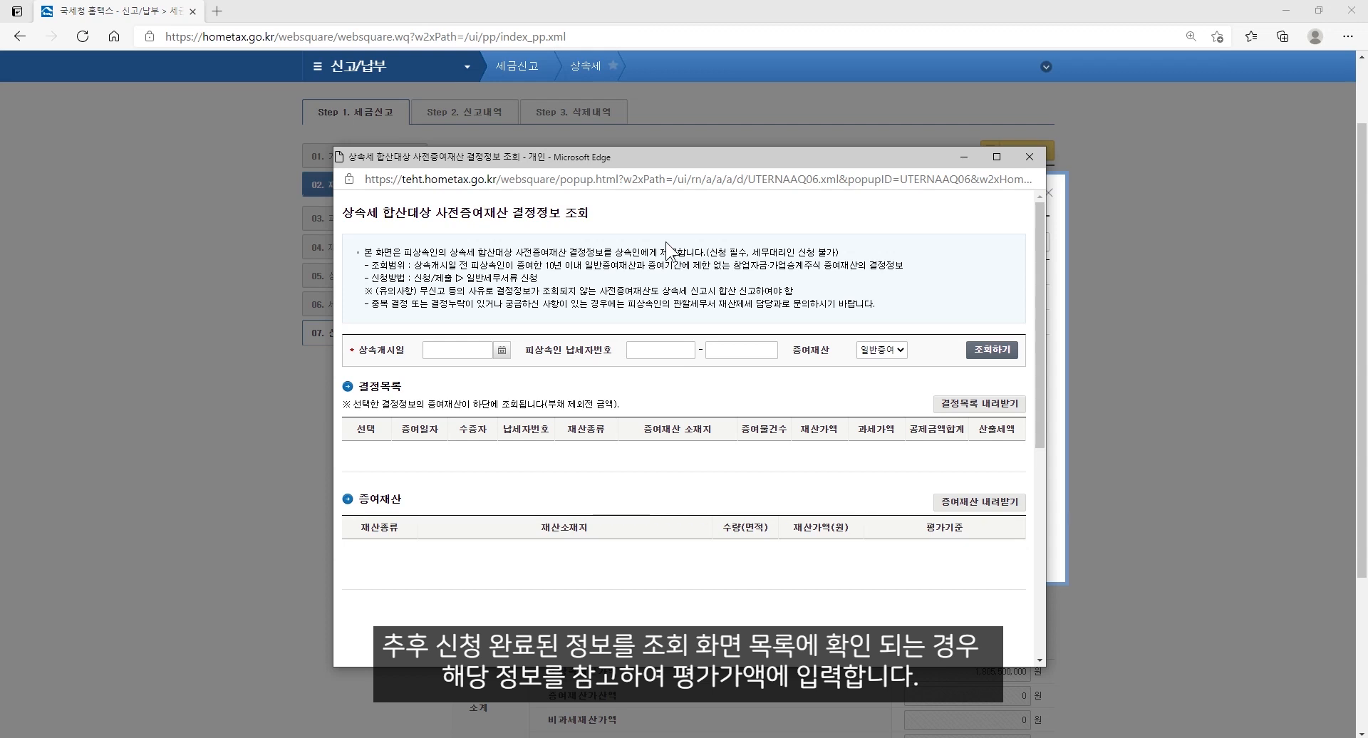
{"action": "left_click", "coordinate": [1028, 158]}
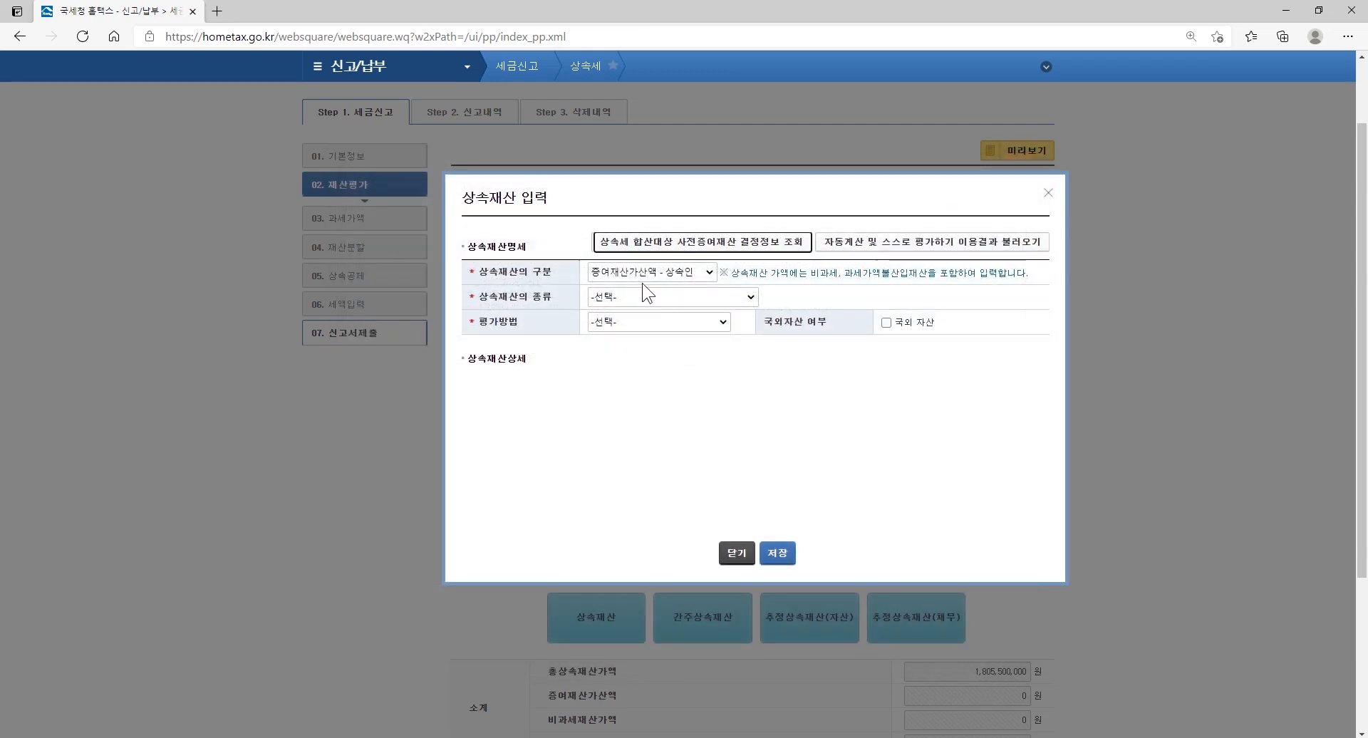
- Set the gifted property's type to 공동주택(부수토지 포함) and its valuation method to 기준시가 등 보충적평가법
{"action": "left_click", "coordinate": [644, 294]}
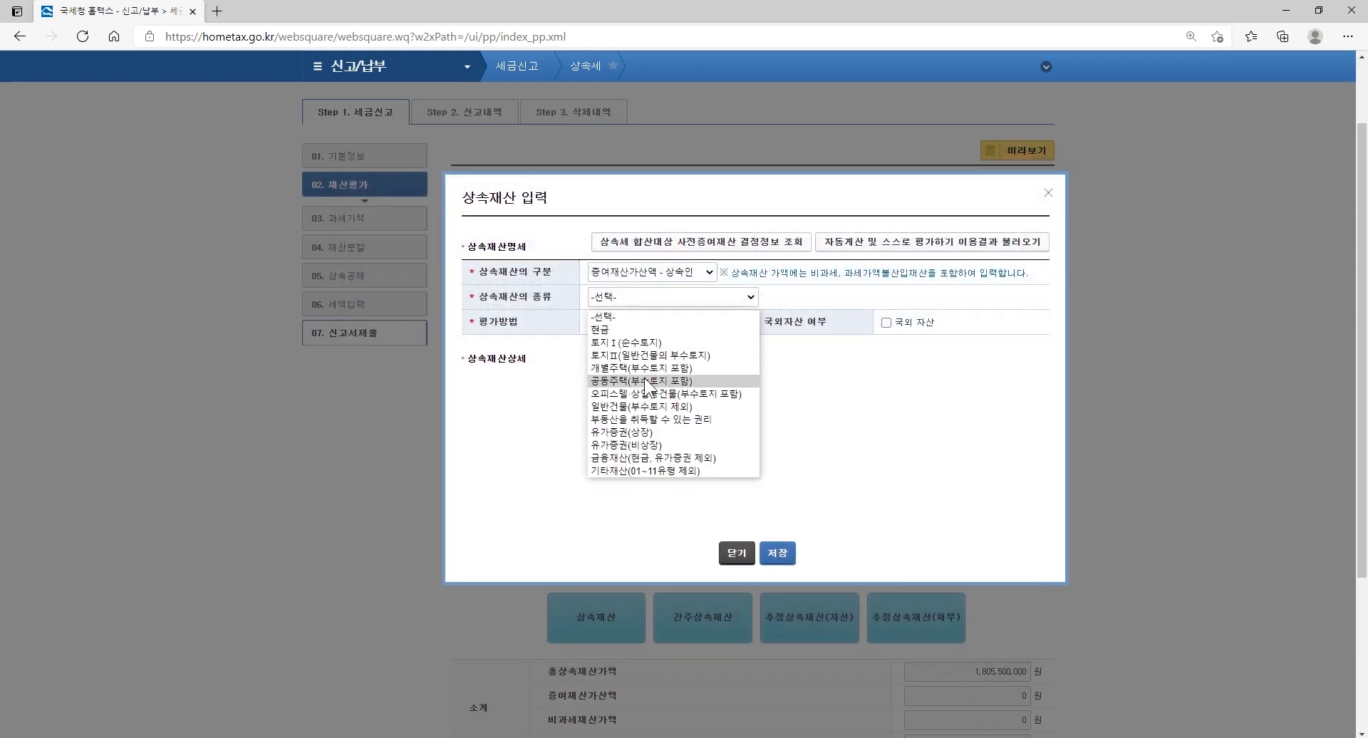
{"action": "left_click", "coordinate": [640, 381]}
{"action": "left_click", "coordinate": [631, 322]}
{"action": "left_click", "coordinate": [637, 444]}
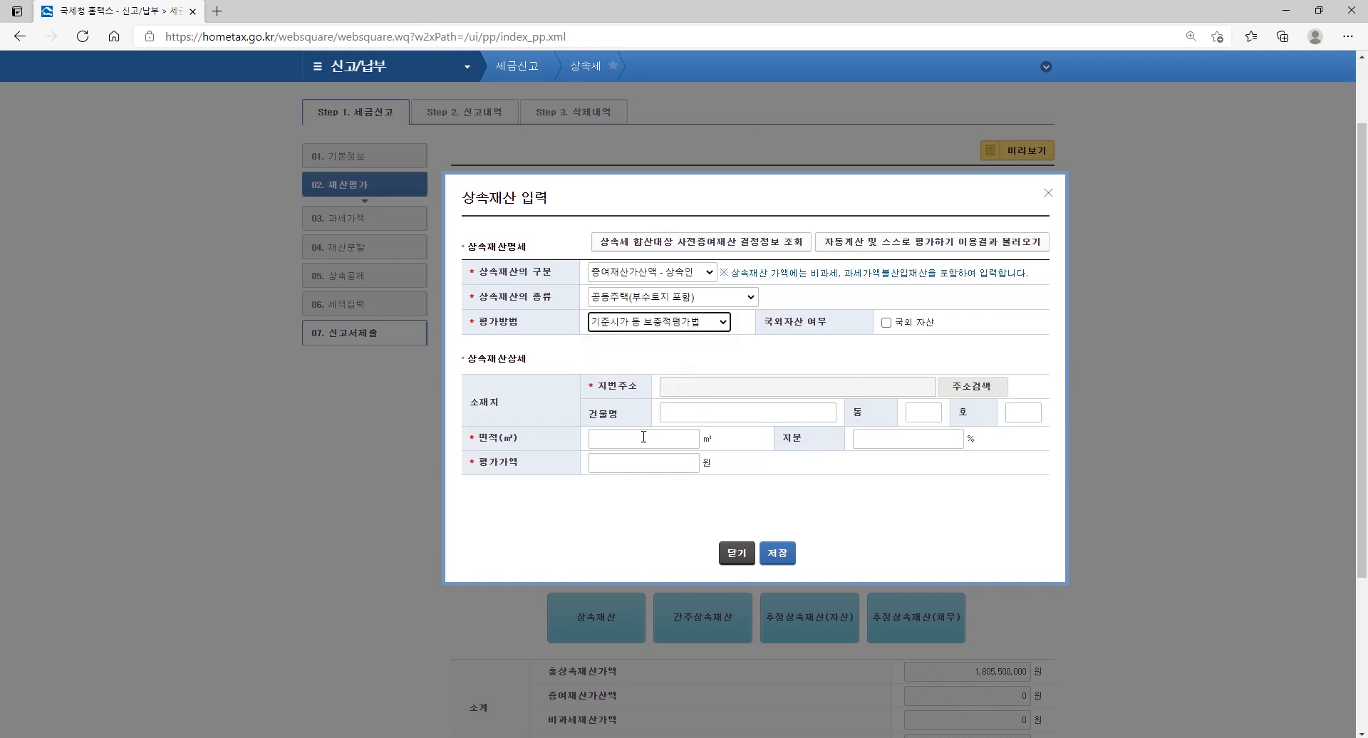
- Look up the gifted apartment's address by road name and building number and apply it to the entry
{"action": "left_click", "coordinate": [977, 389]}
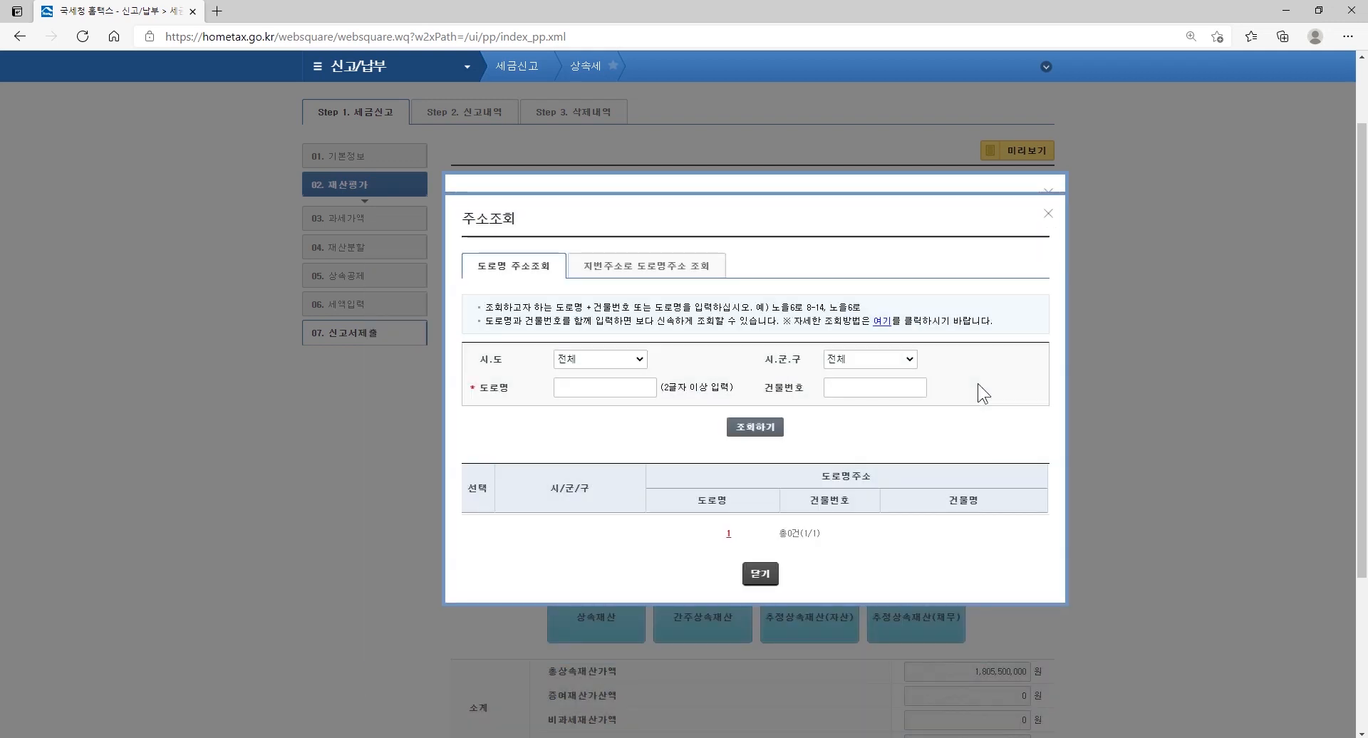
{"action": "left_click", "coordinate": [603, 380]}
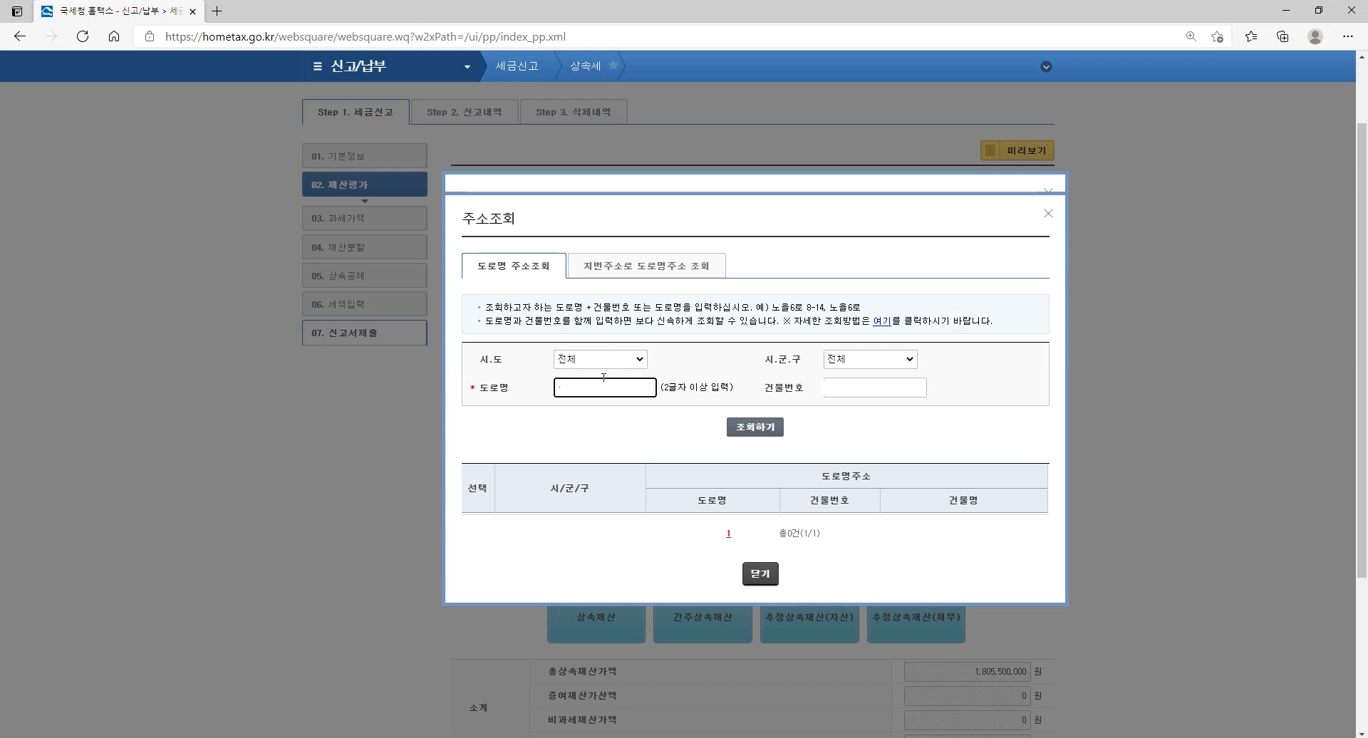
{"action": "key", "text": "Tab"}
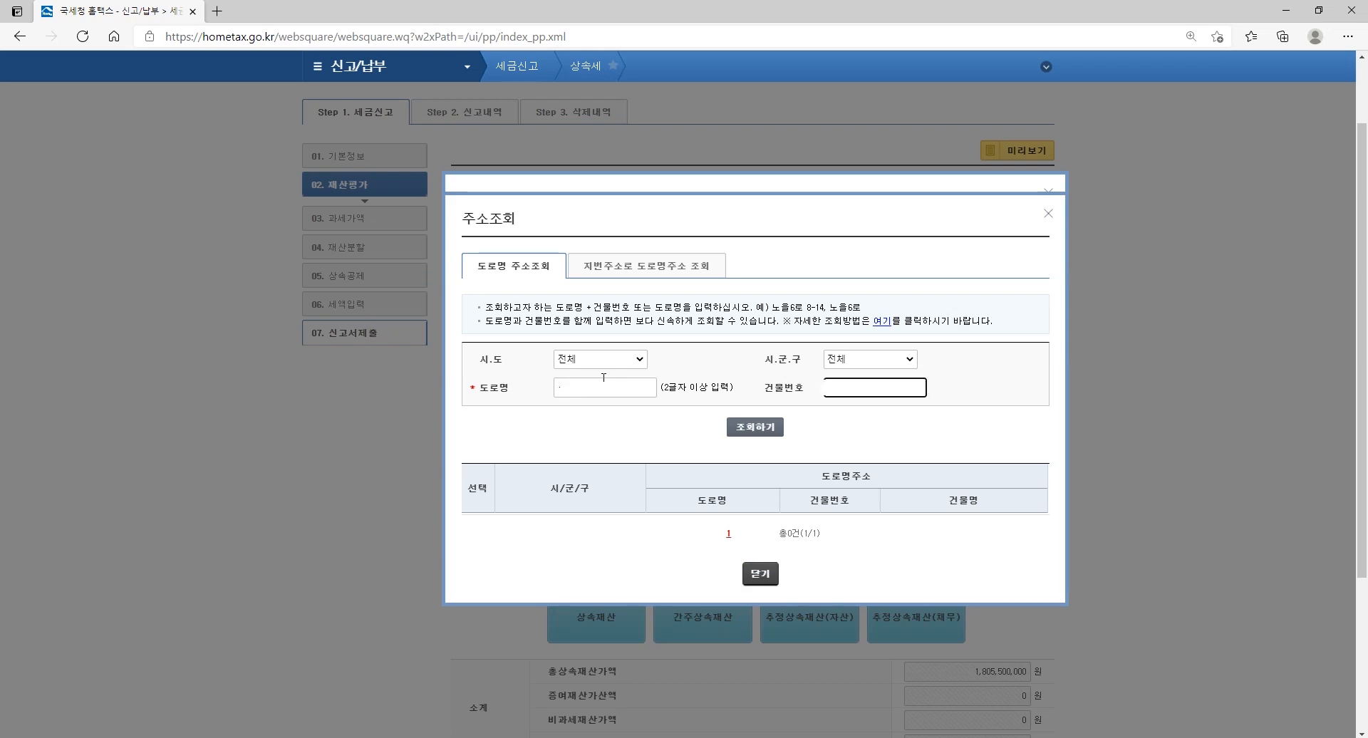
{"action": "left_click", "coordinate": [745, 427]}
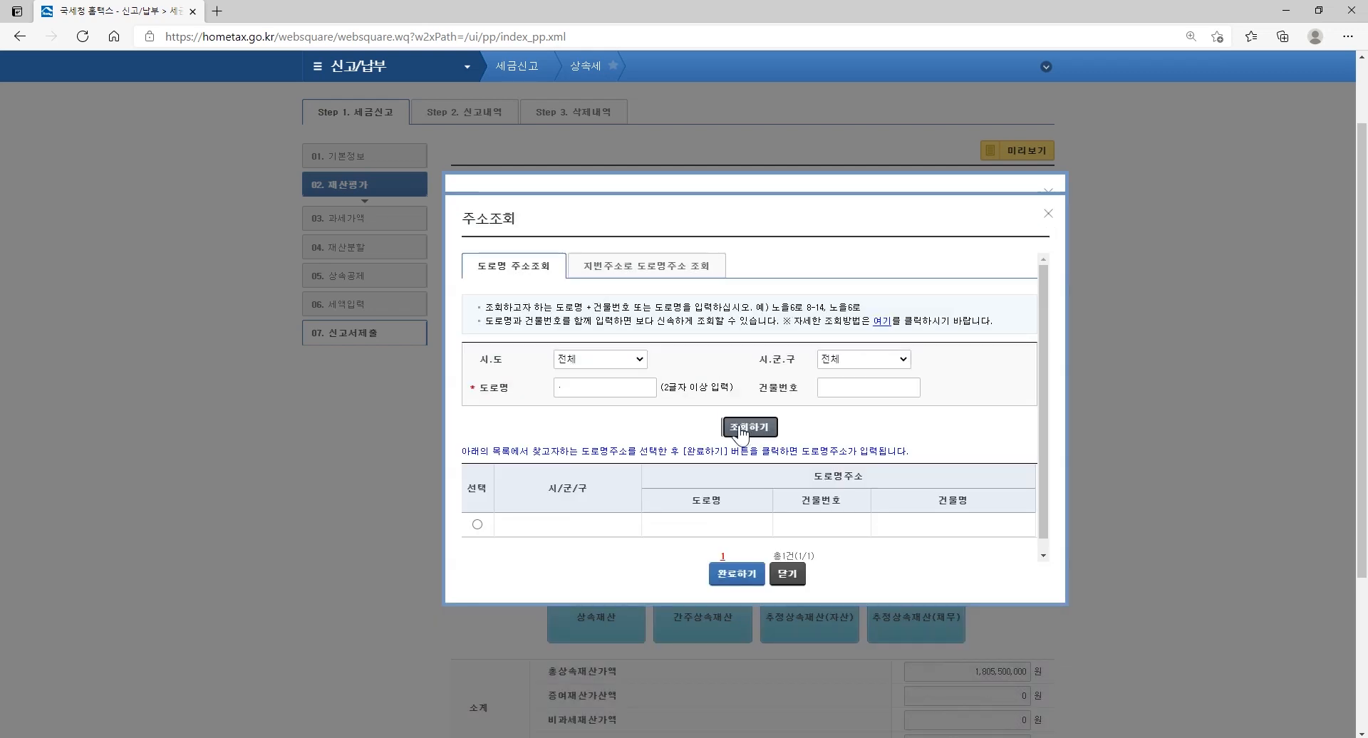
{"action": "left_click", "coordinate": [477, 525]}
{"action": "left_click", "coordinate": [734, 573]}
- Enter an area of 93 ㎡ and a value (평가가액) of 700,000,000 won for the gifted apartment, and save the entry
{"action": "left_click", "coordinate": [642, 438]}
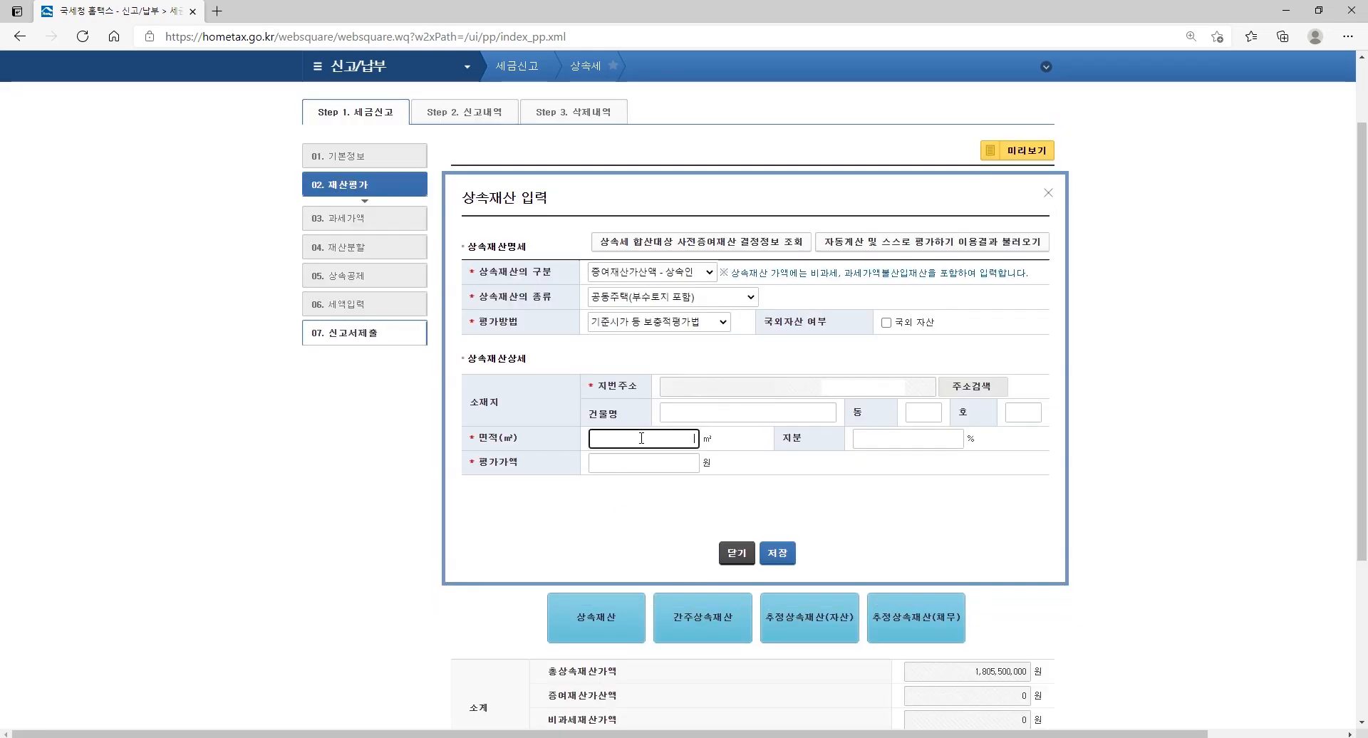
{"action": "type", "text": "93"}
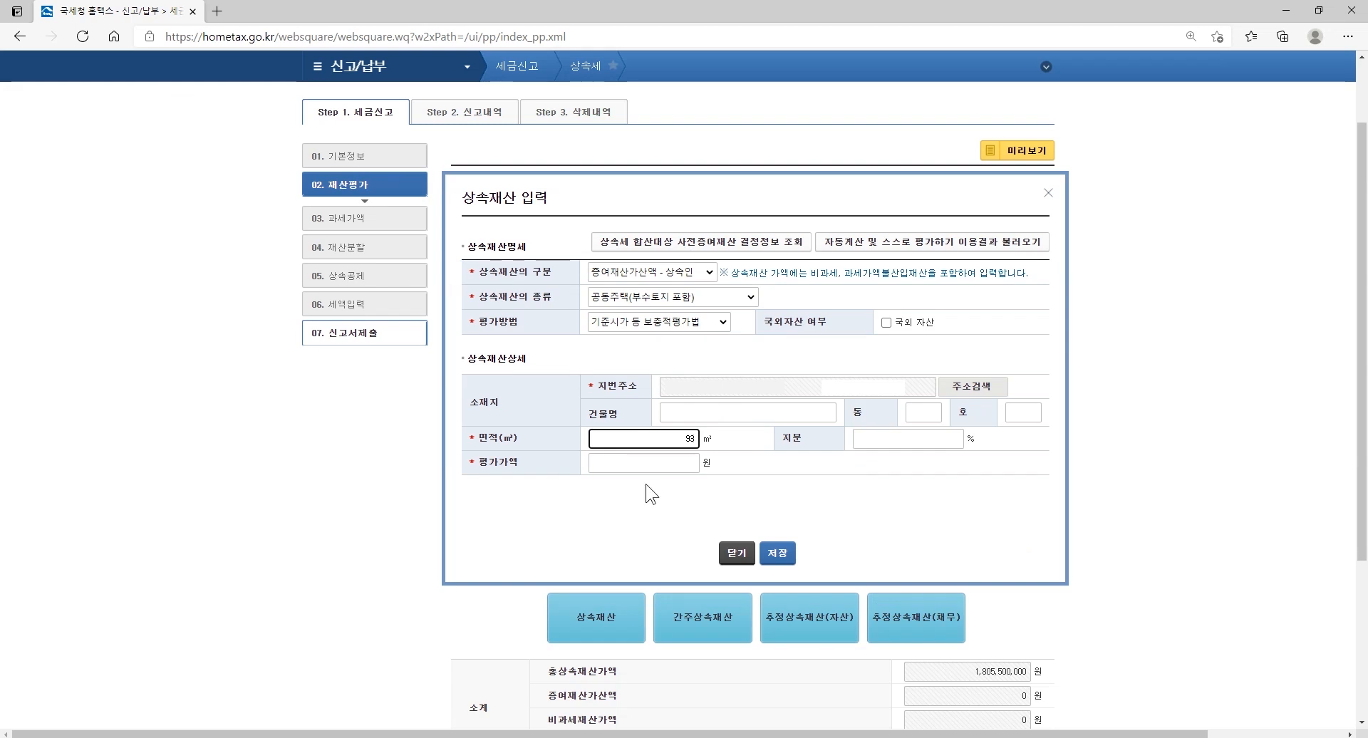
{"action": "left_click", "coordinate": [649, 464]}
{"action": "type", "text": "700000000"}
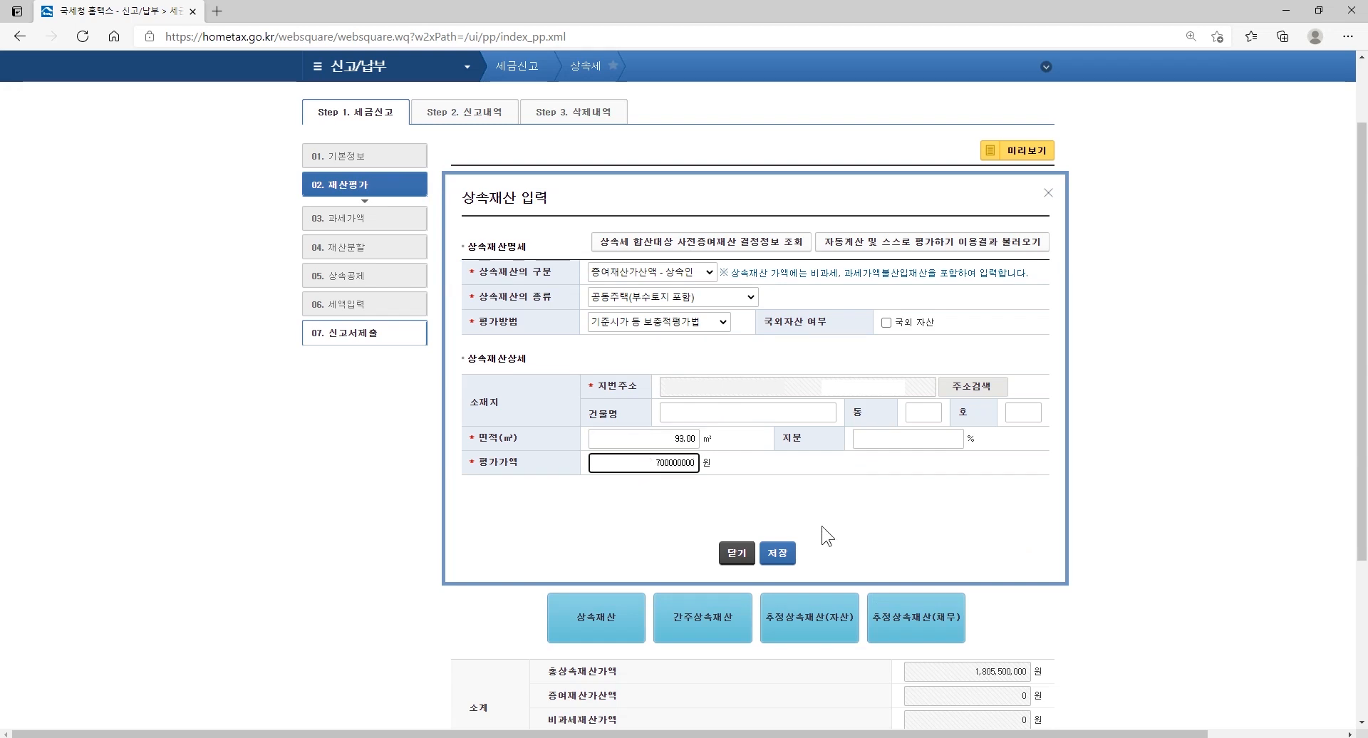
{"action": "left_click", "coordinate": [772, 552]}
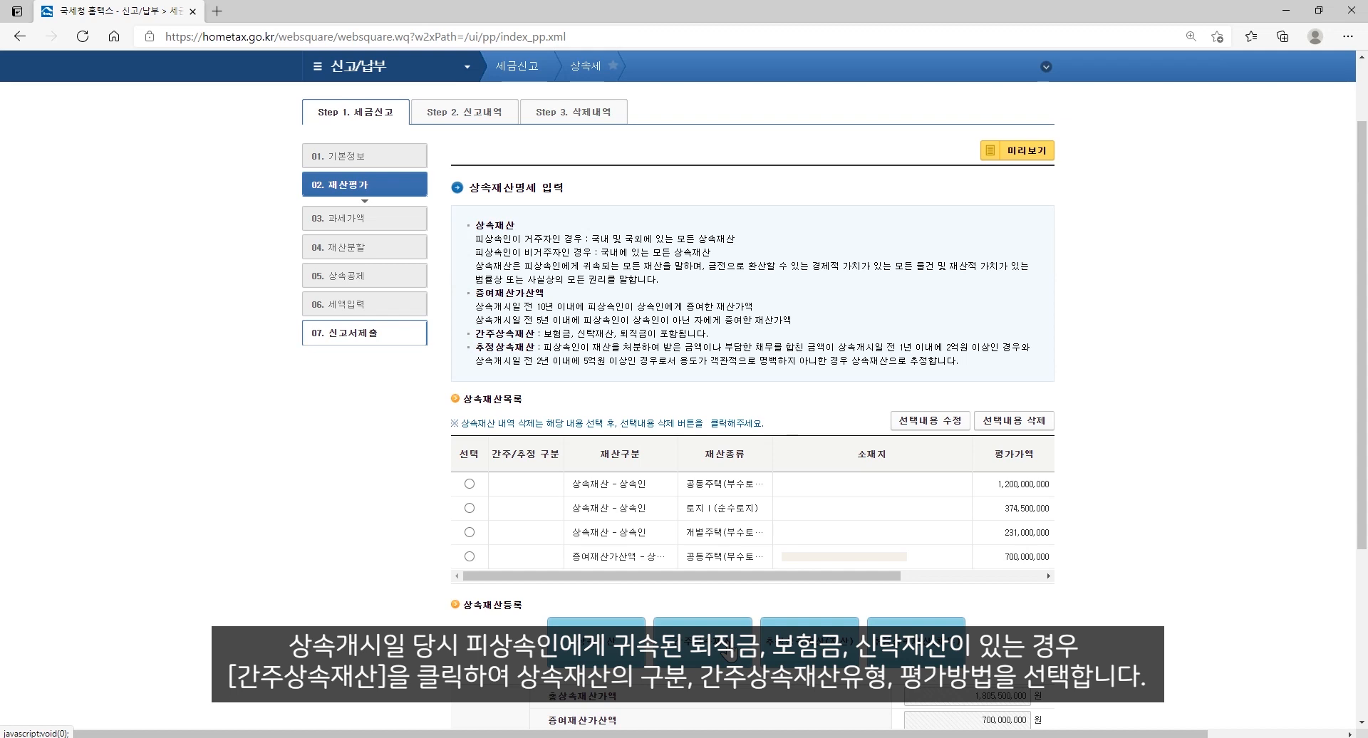
- Start a 간주상속재산 entry with class 상속재산 - 상속인, deemed type 보험금 and valuation method 현금 등 시가(상기 제외)
{"action": "left_click", "coordinate": [729, 650]}
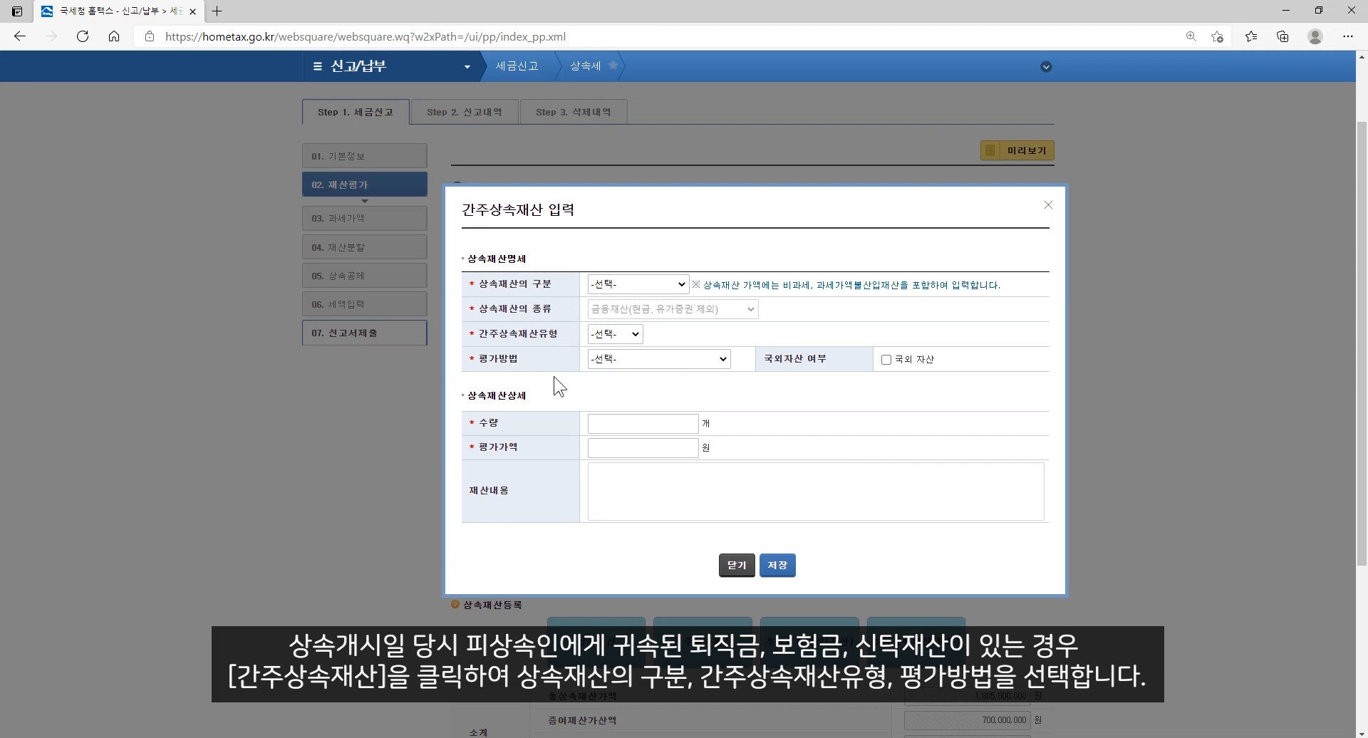
{"action": "left_click", "coordinate": [656, 285]}
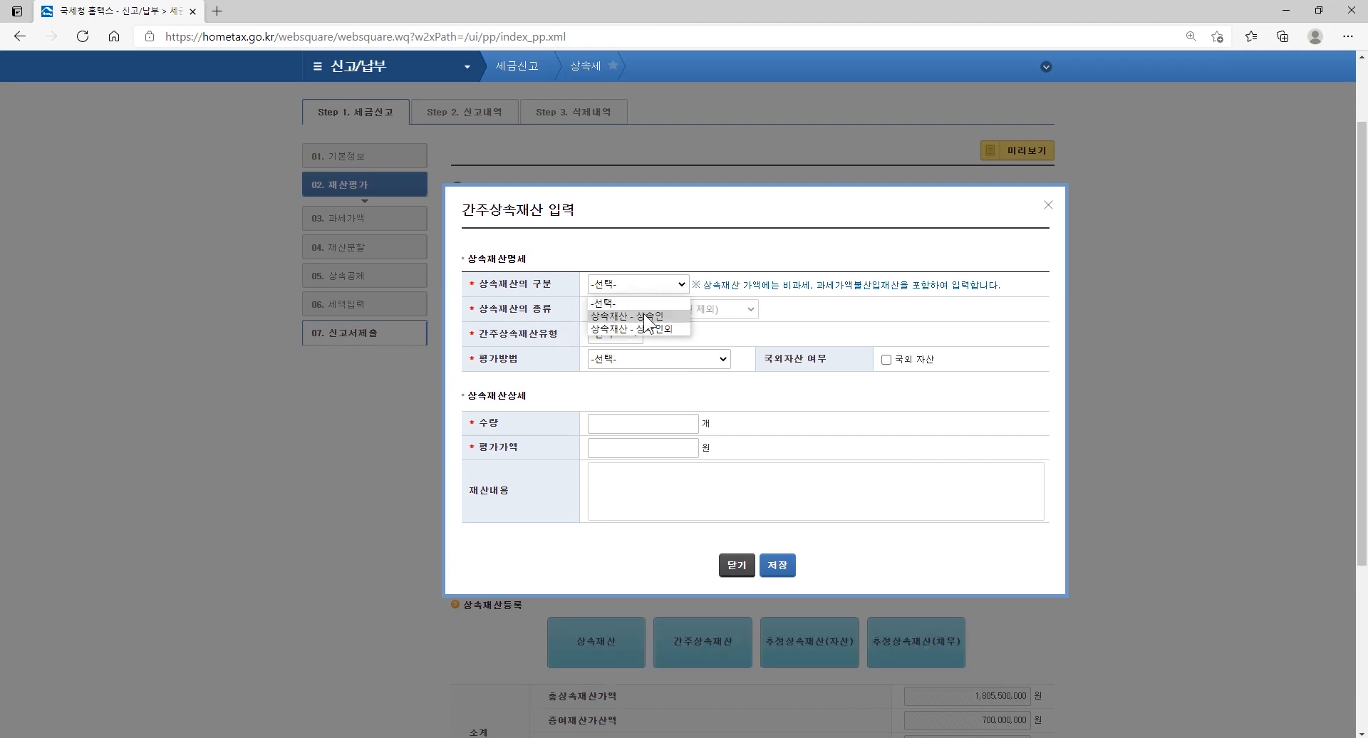
{"action": "left_click", "coordinate": [643, 314]}
{"action": "left_click", "coordinate": [627, 333]}
{"action": "left_click", "coordinate": [617, 377]}
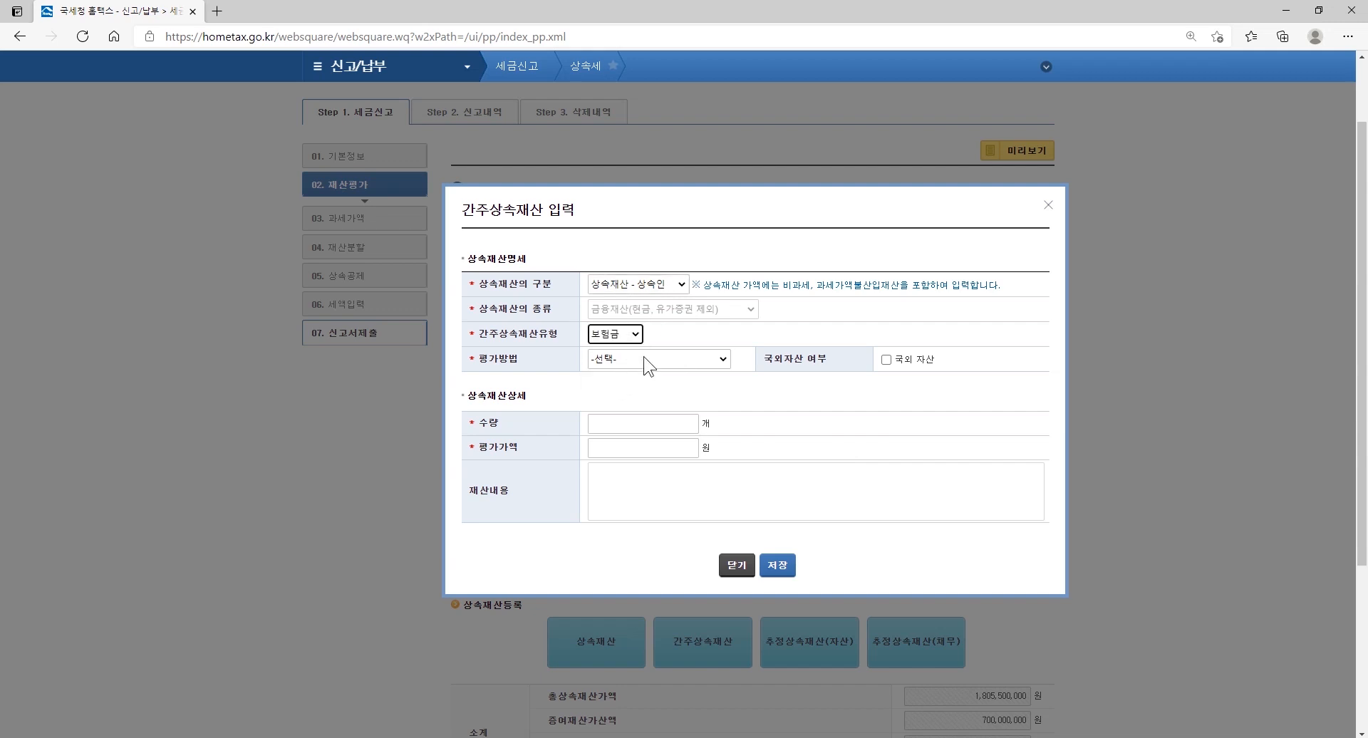
{"action": "left_click", "coordinate": [643, 359]}
{"action": "left_click", "coordinate": [637, 462]}
- Enter a quantity (수량) of 1 and a value of 500,000,000 won for the insurance money, and save the entry
{"action": "left_click", "coordinate": [659, 426]}
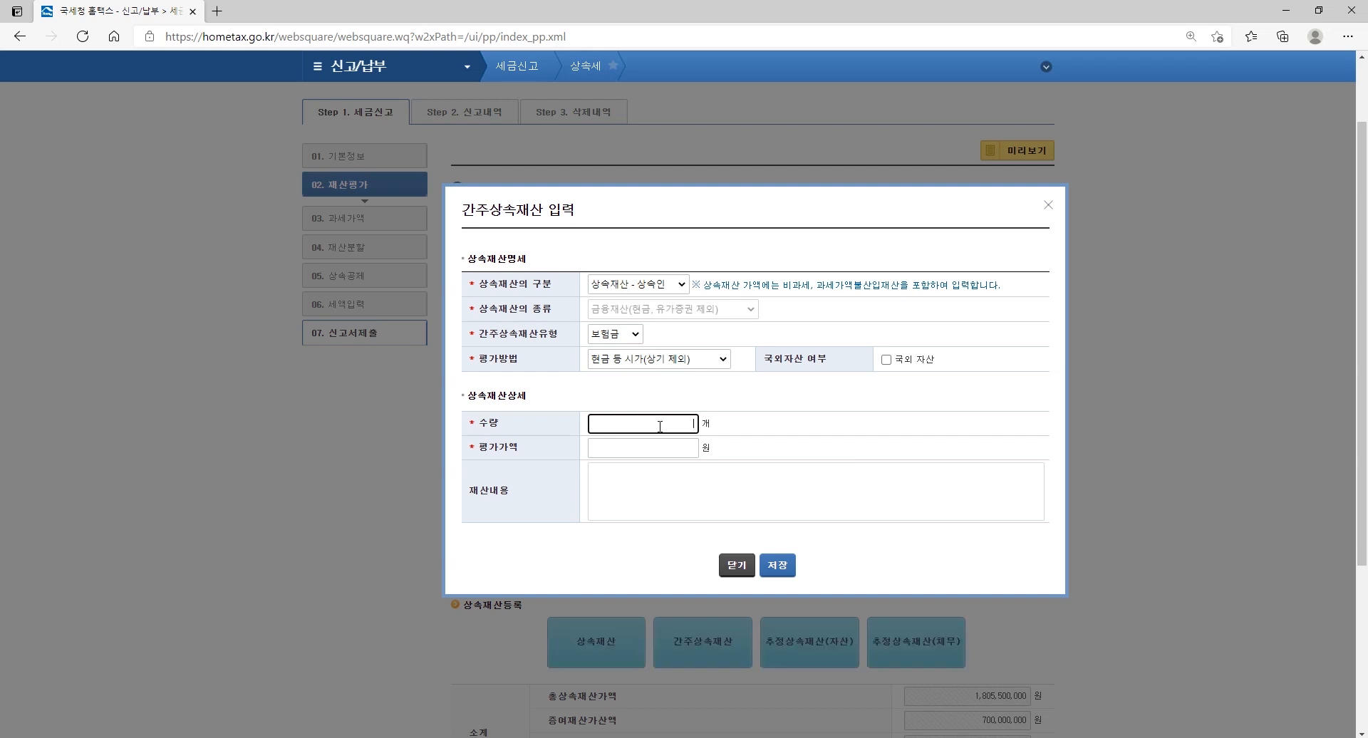
{"action": "left_click", "coordinate": [651, 450]}
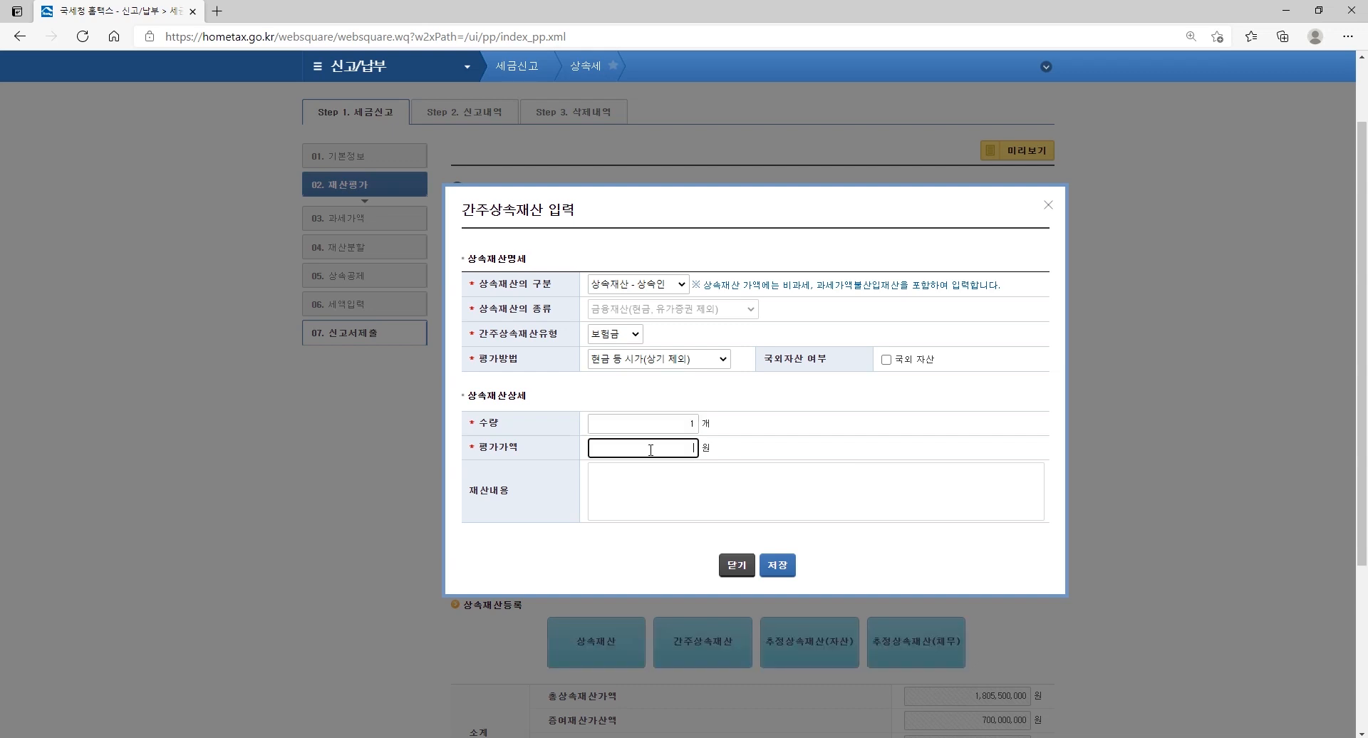
{"action": "type", "text": "500000000"}
{"action": "left_click", "coordinate": [806, 560]}
{"action": "left_click", "coordinate": [779, 563]}
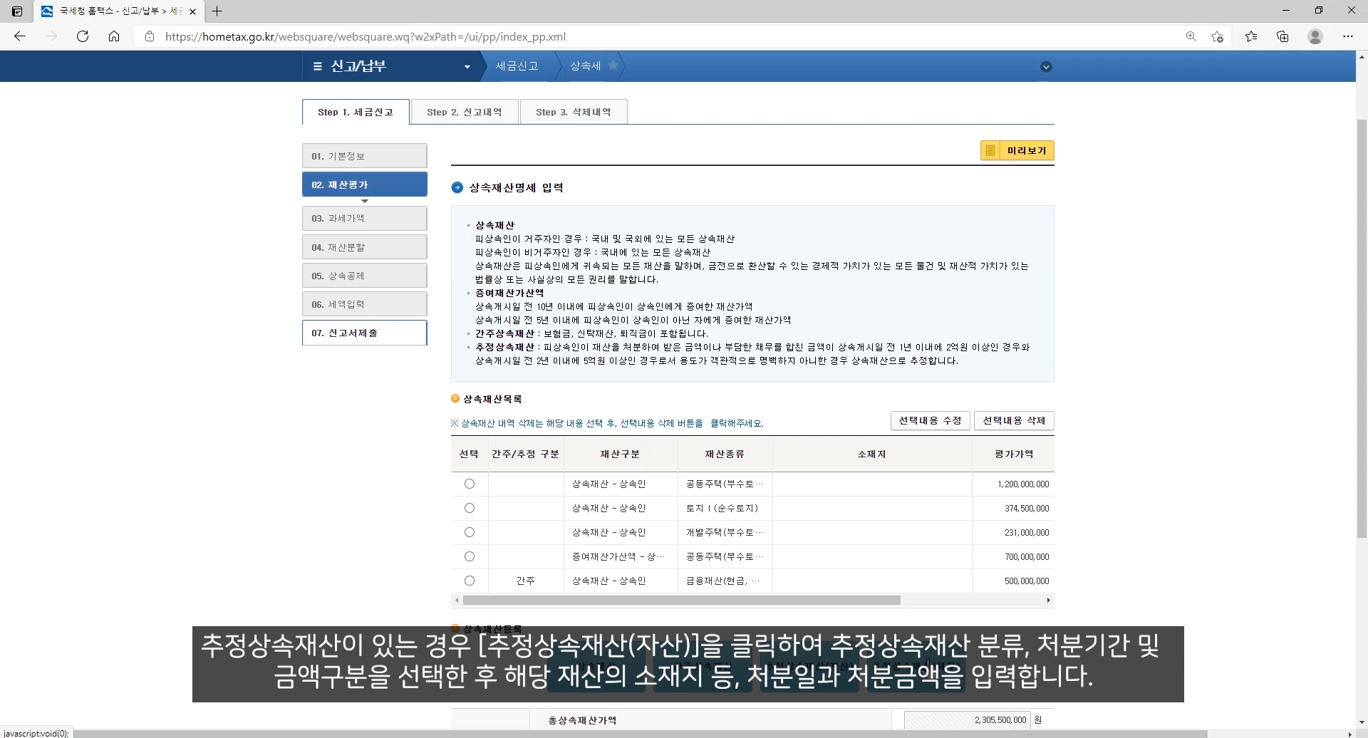
- Start a 추정상속재산(자산) entry with category 현금 예금 및 유가증권 and disposal period and amount class 2년 이내 5억원 이상
{"action": "left_click", "coordinate": [817, 674]}
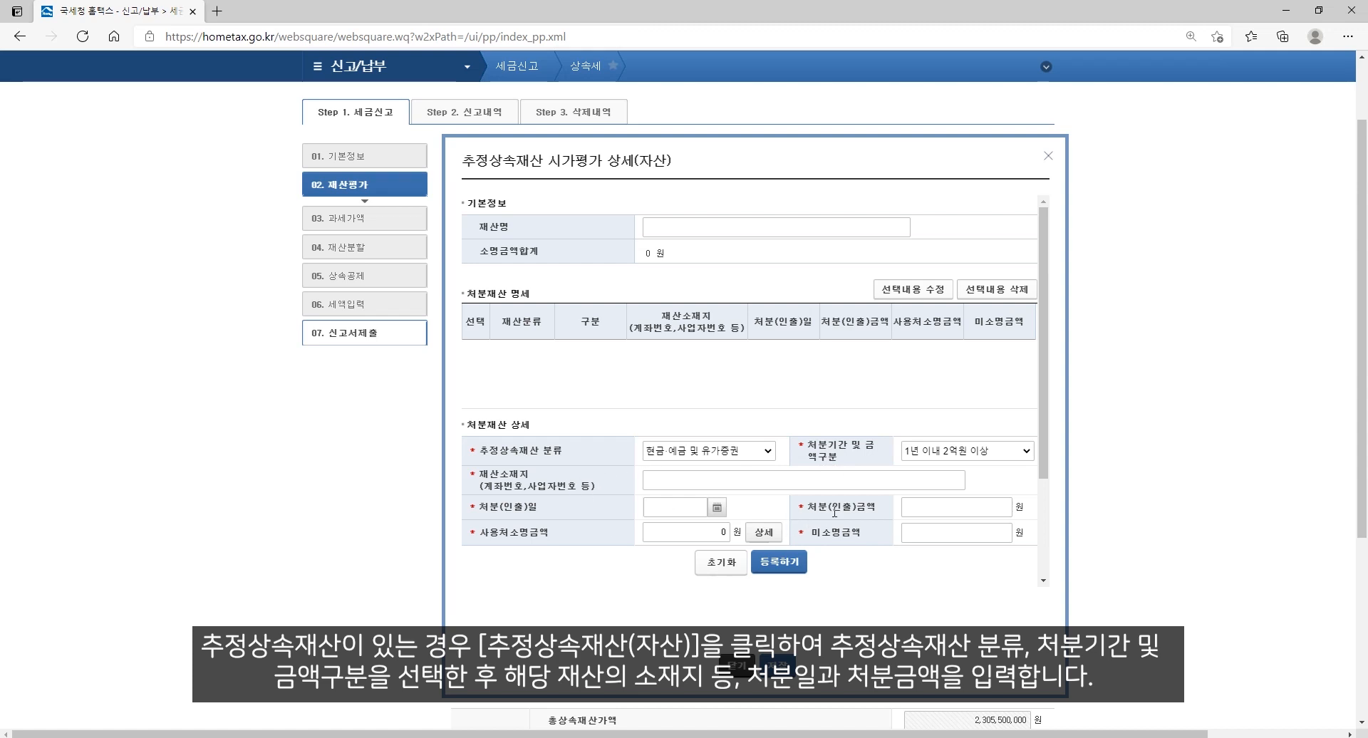
{"action": "left_click", "coordinate": [754, 450]}
{"action": "left_click", "coordinate": [748, 469]}
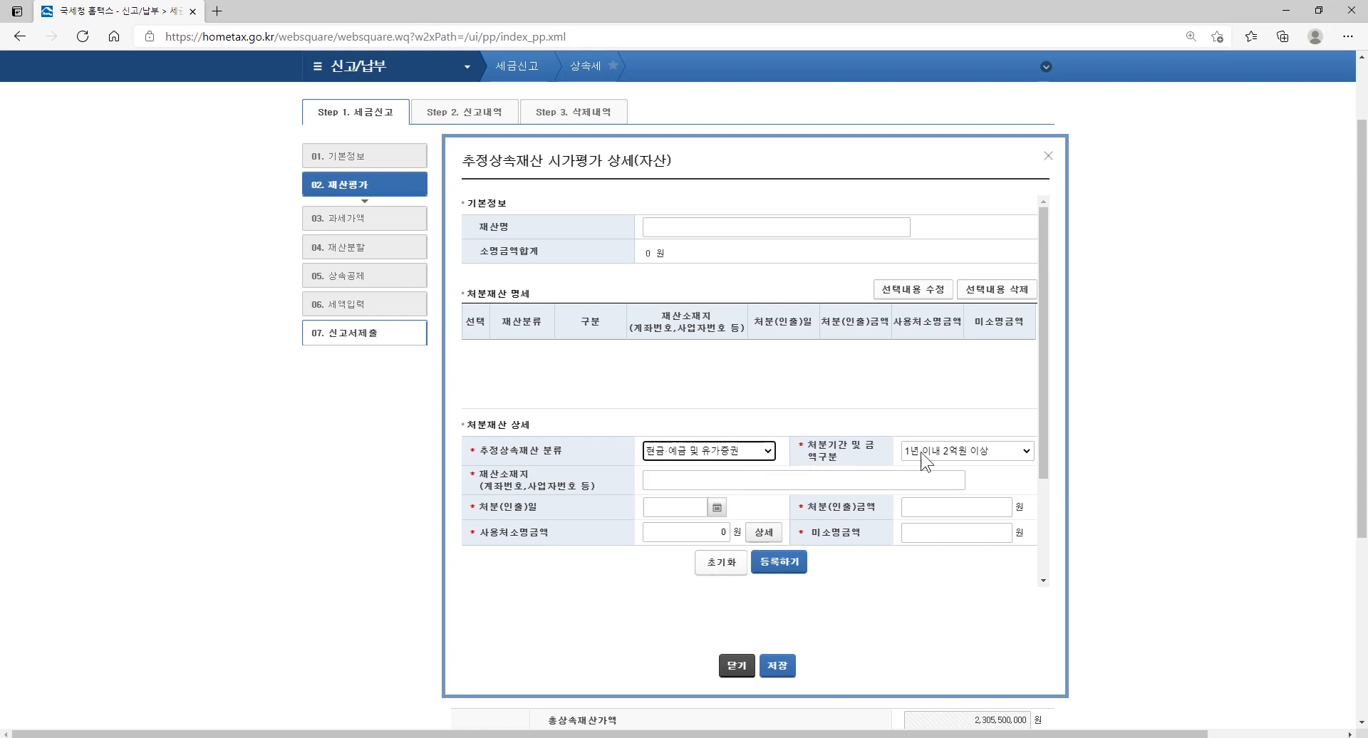
{"action": "left_click", "coordinate": [921, 454]}
{"action": "left_click", "coordinate": [931, 480]}
- Enter the account number as the asset's location, the disposal date (처분일) 2020-02-01 and a disposal amount of 500,000,000 won
{"action": "left_click", "coordinate": [777, 479]}
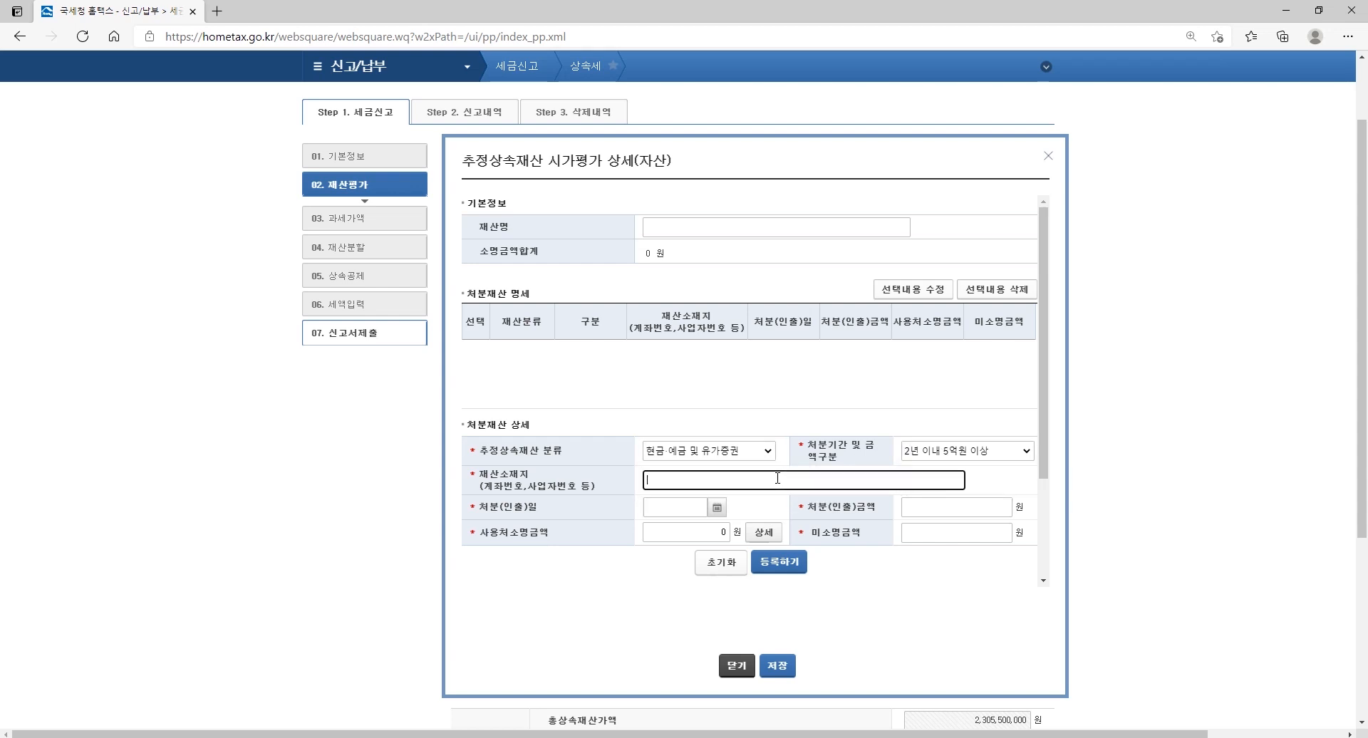
{"action": "type", "text": "123-12-12345"}
{"action": "left_click", "coordinate": [681, 509]}
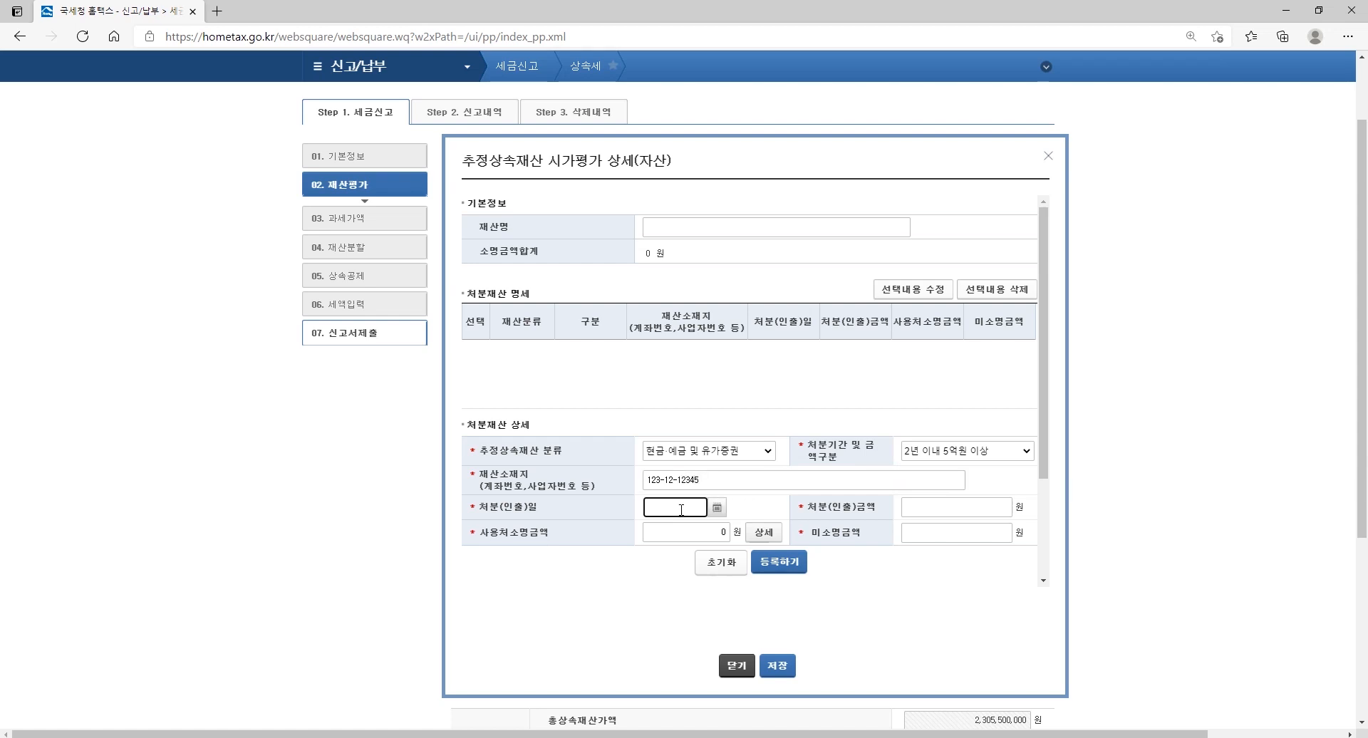
{"action": "type", "text": "2020-02-01"}
{"action": "key", "text": "Tab"}
{"action": "type", "text": "5"}
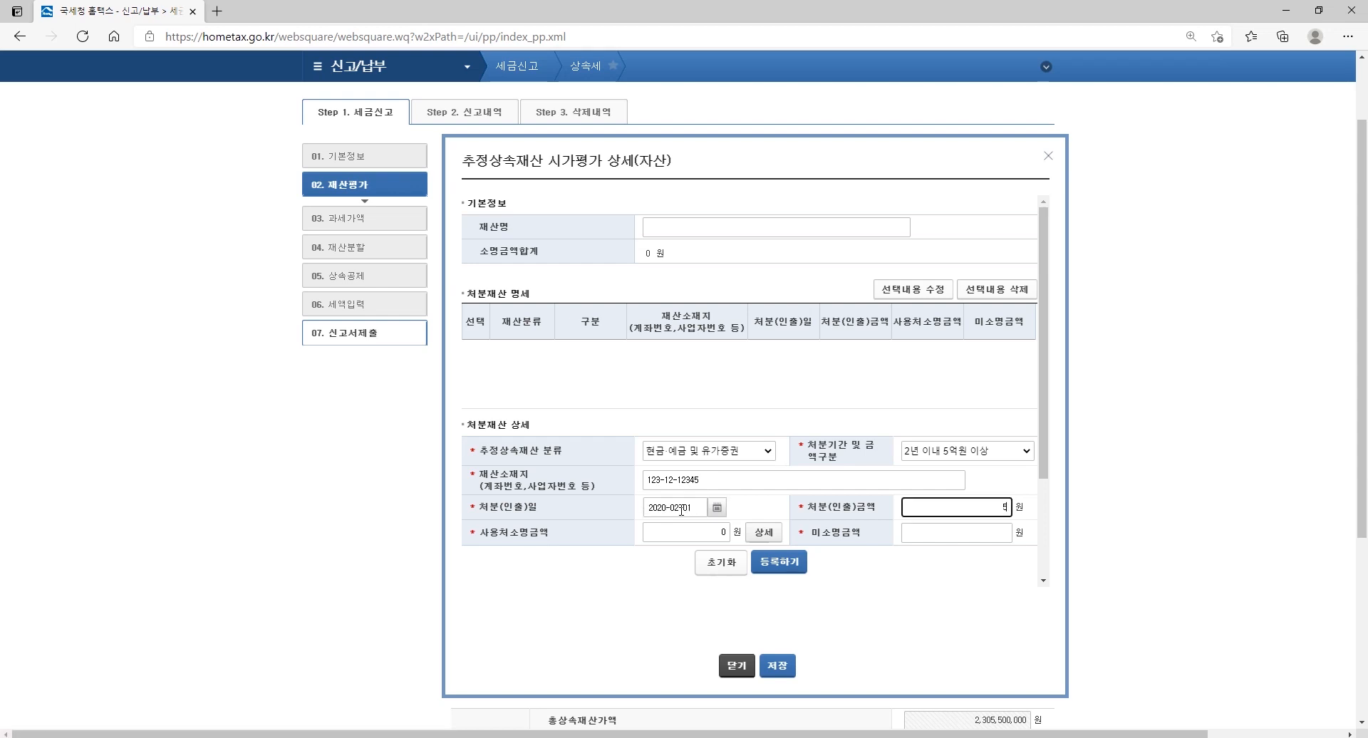
{"action": "type", "text": "00000000"}
{"action": "left_click", "coordinate": [609, 603]}
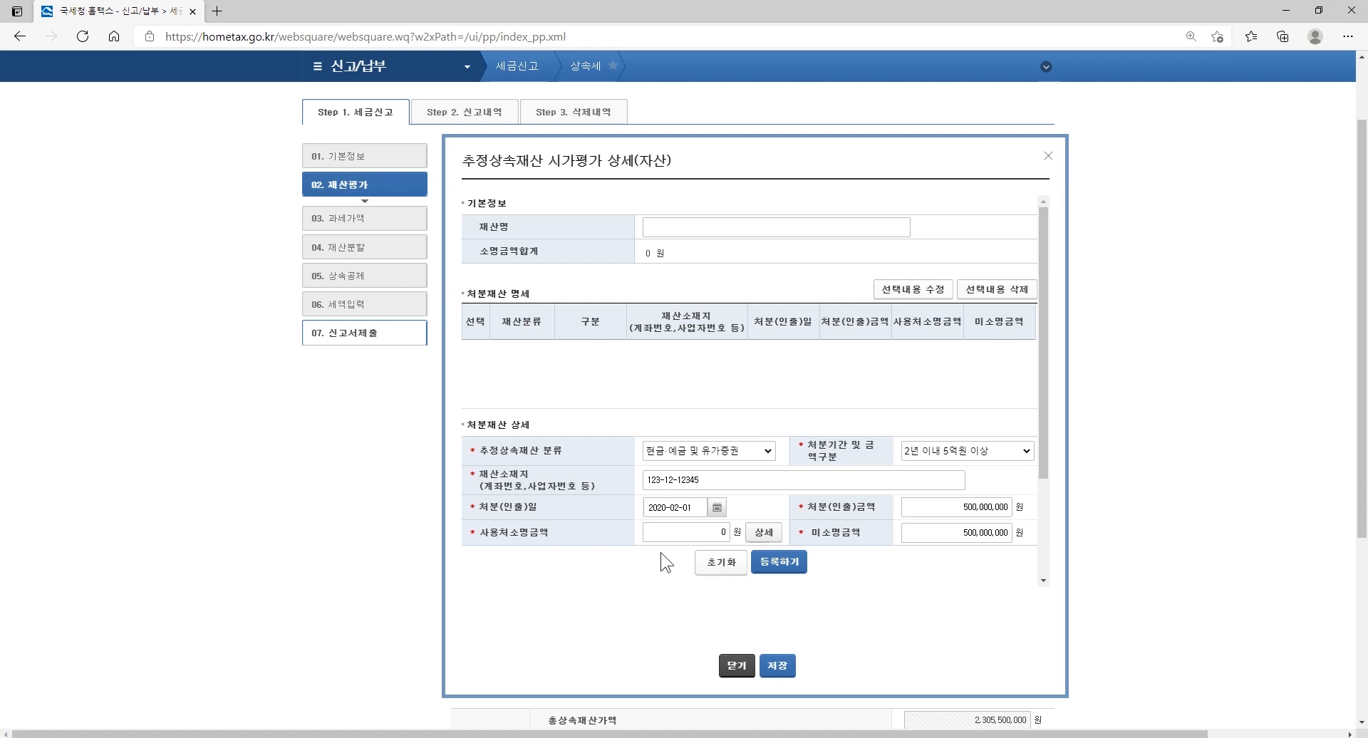
- Start a use-of-funds record (사용처 소명금액) with use date 2020-02-10 and an explained amount of 50,000,000 won
{"action": "left_click", "coordinate": [762, 539]}
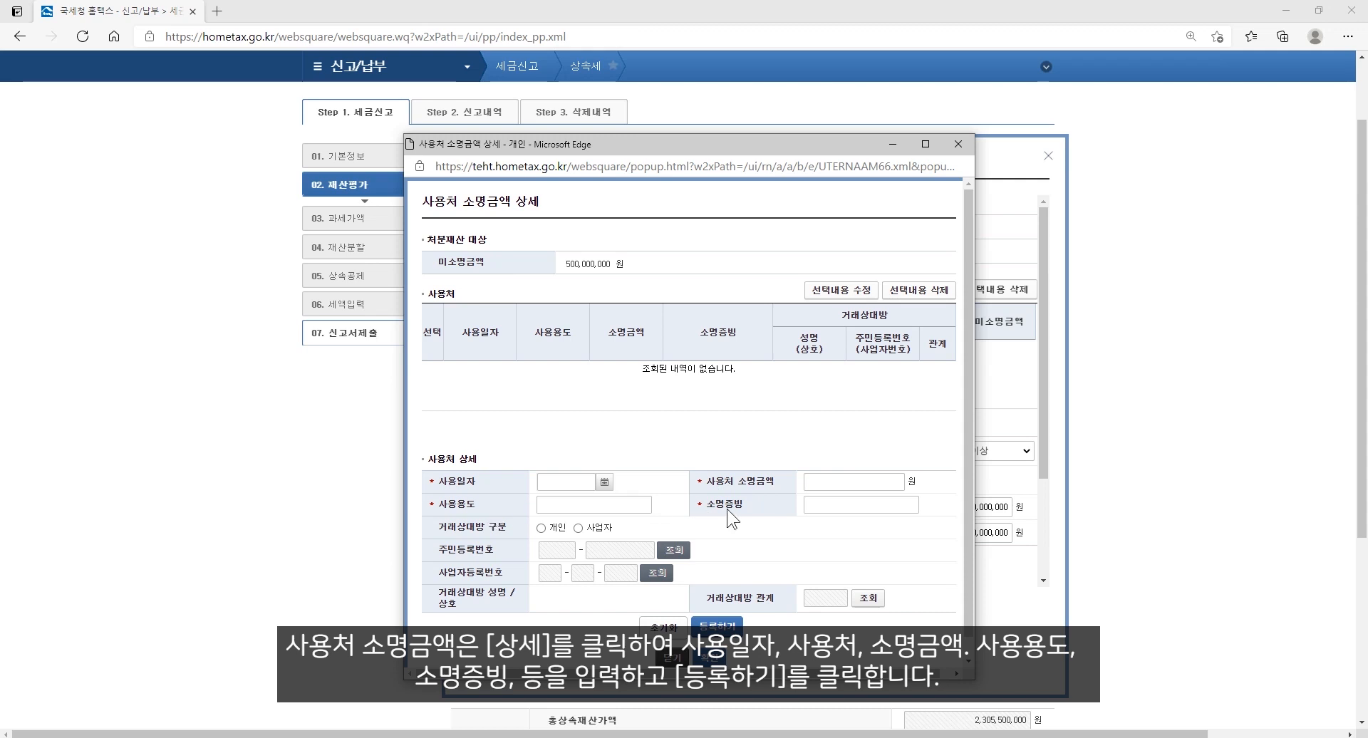
{"action": "left_click", "coordinate": [579, 483]}
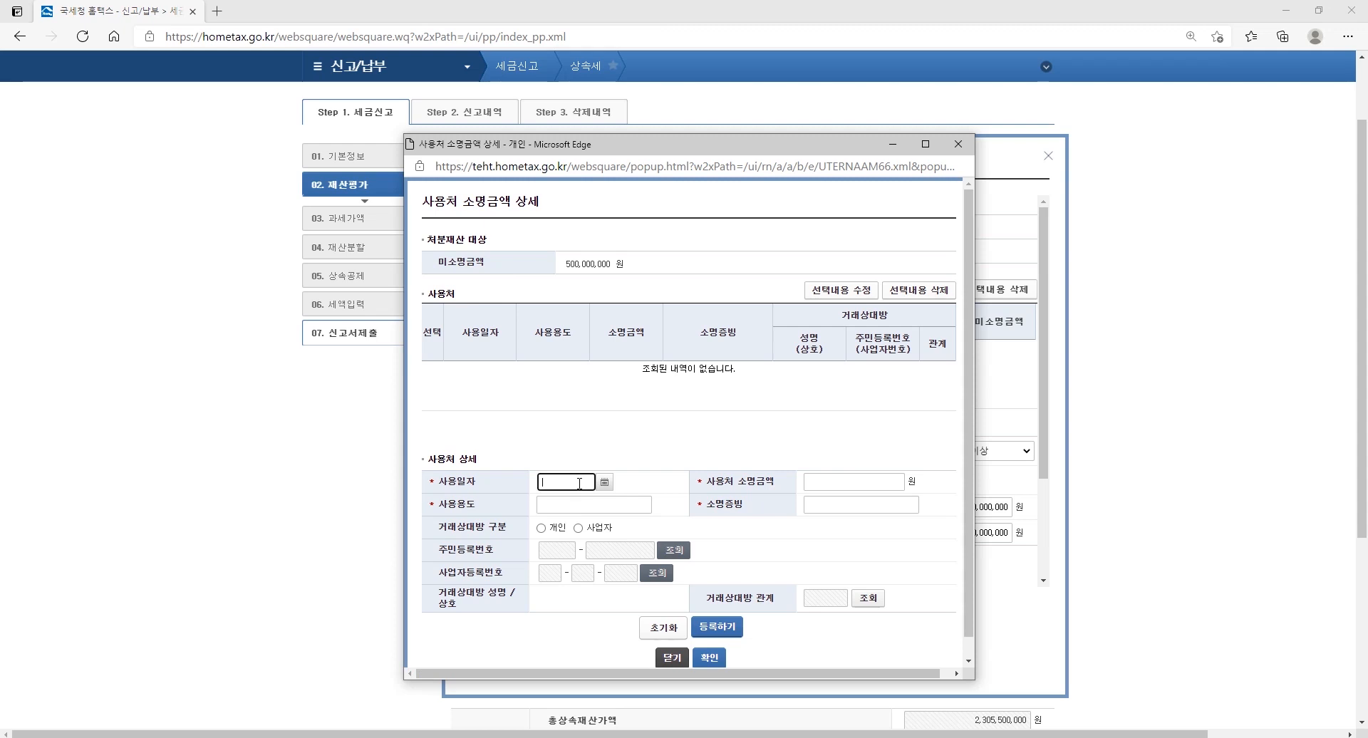
{"action": "type", "text": "20200210"}
{"action": "left_click", "coordinate": [817, 482]}
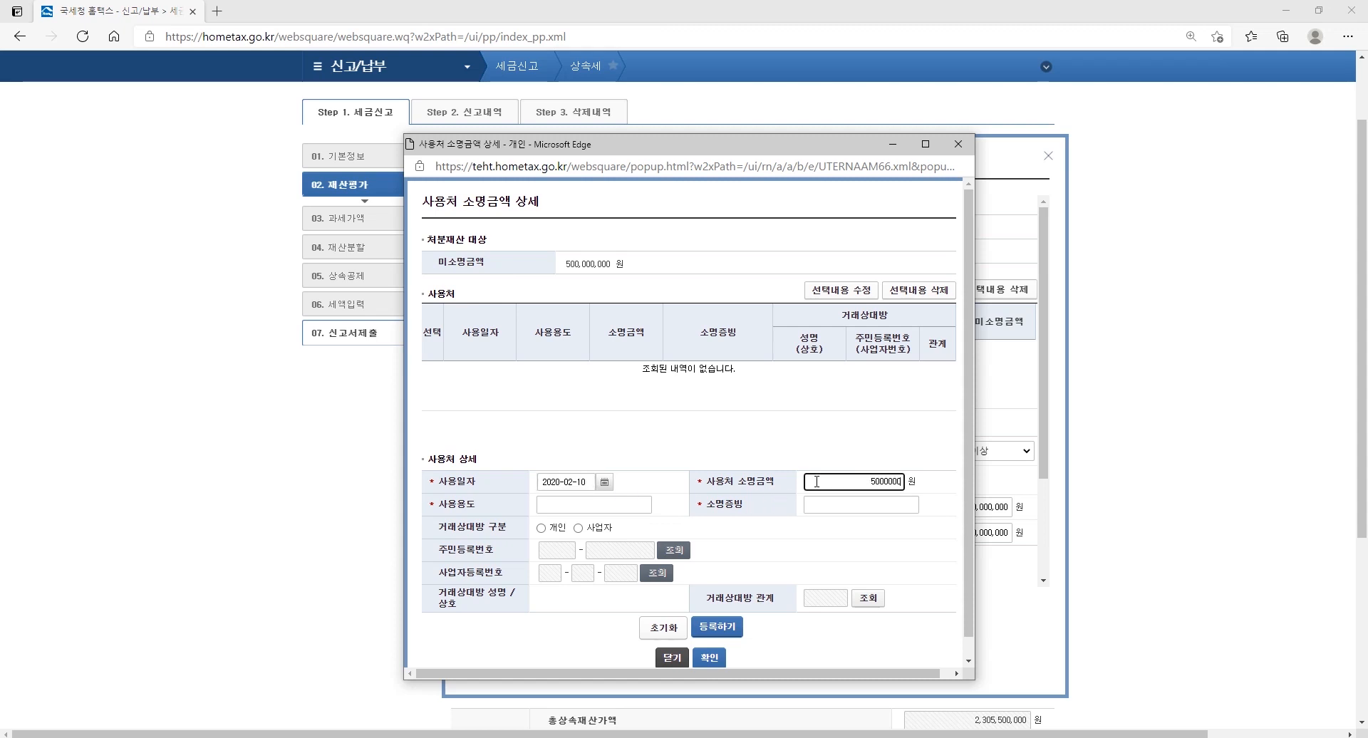
- Set the purpose (사용용도) to 부동산구입 and the evidence (소명증빙) to 매매계약서, and register and confirm the use-of-funds record
{"action": "left_click", "coordinate": [623, 499]}
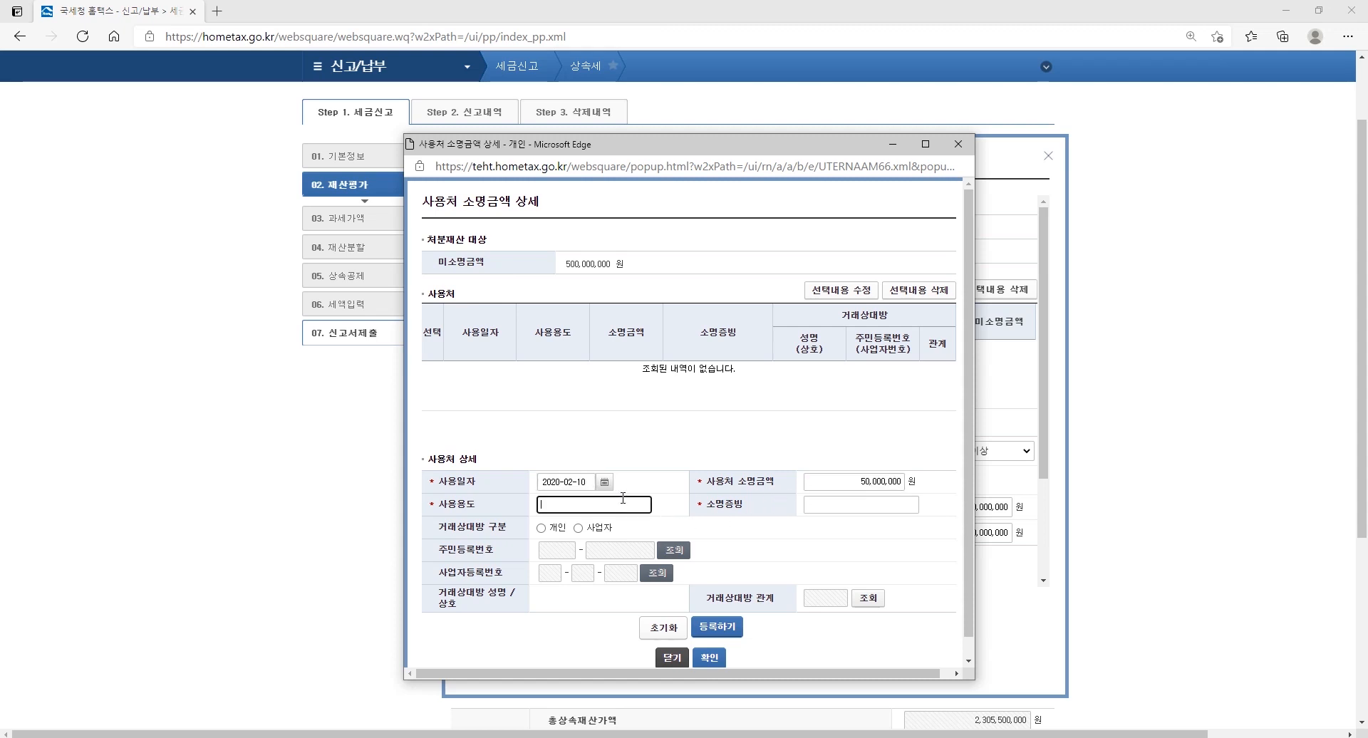
{"action": "type", "text": "부동산ㄱㅜ입"}
{"action": "left_click", "coordinate": [849, 505]}
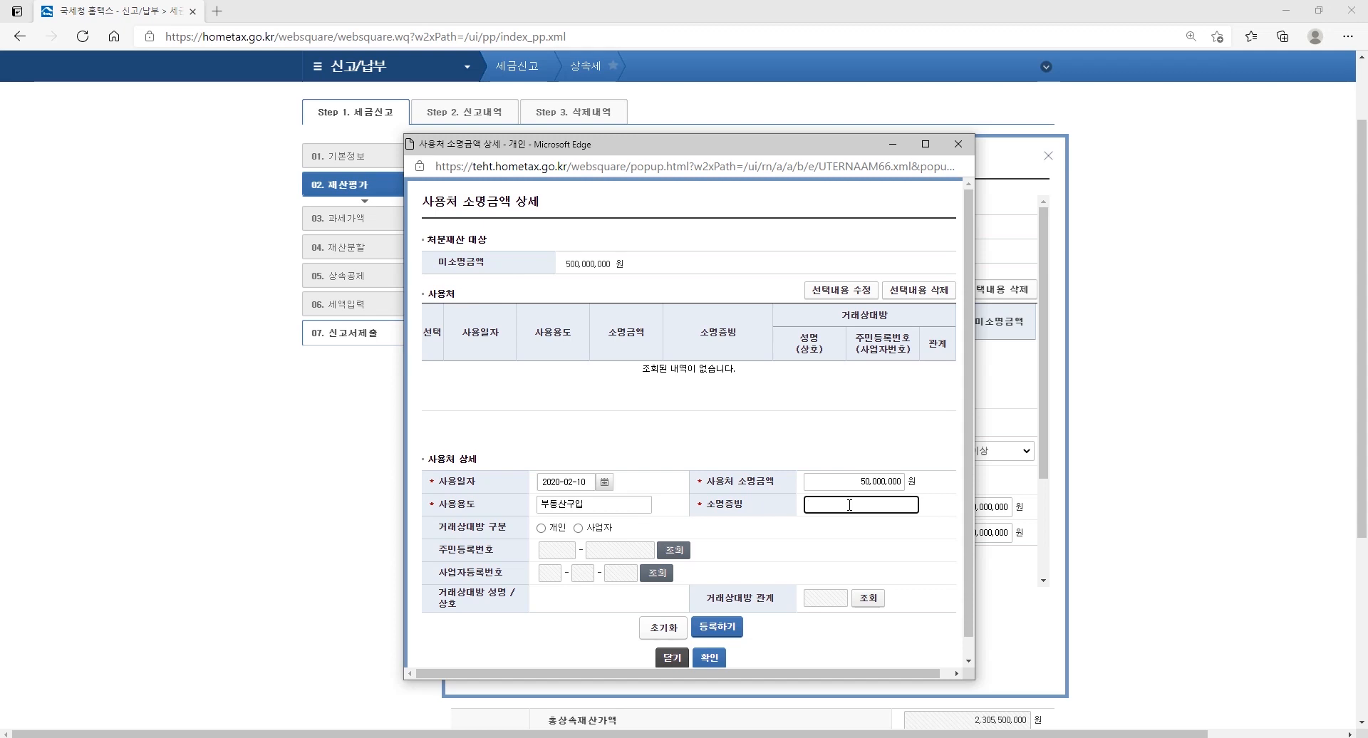
{"action": "type", "text": "매매계약서"}
{"action": "key", "text": "BackSpace"}
{"action": "key", "text": "BackSpace"}
{"action": "type", "text": "ㄱ서"}
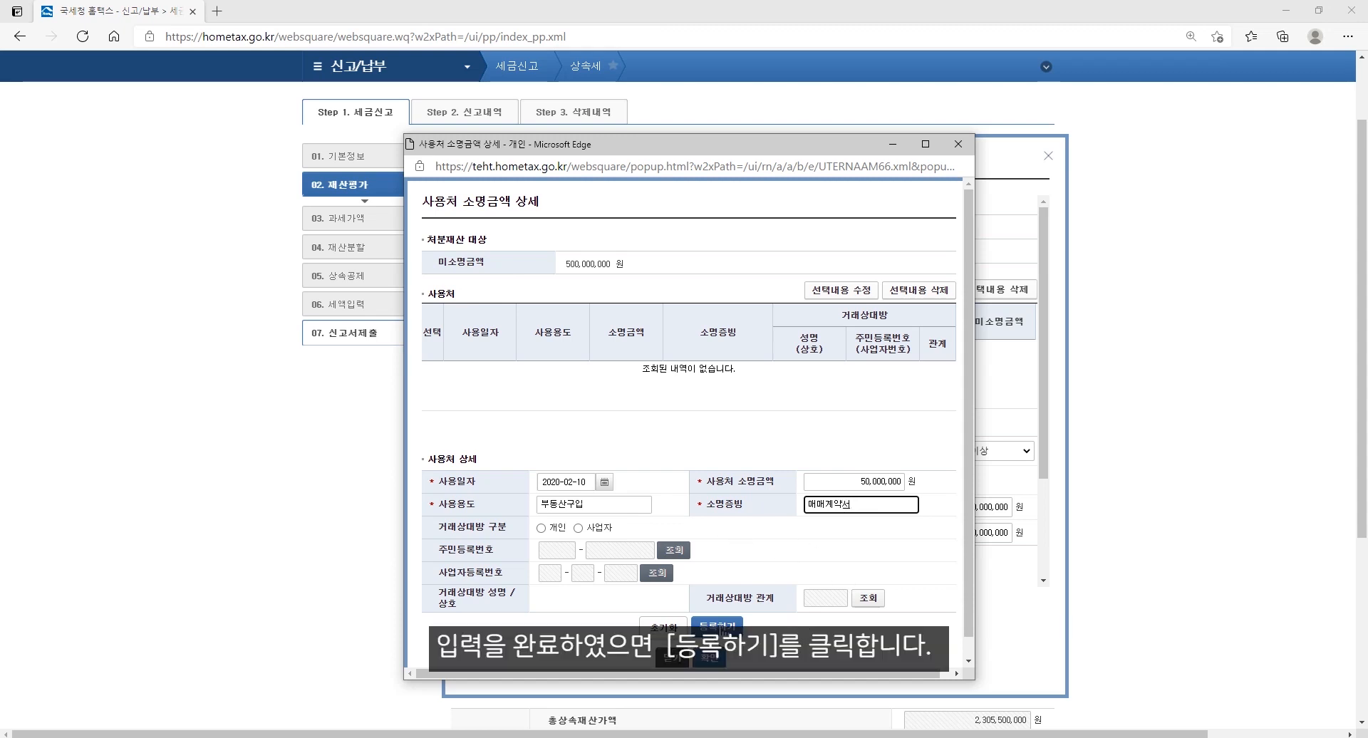
{"action": "left_click", "coordinate": [720, 630]}
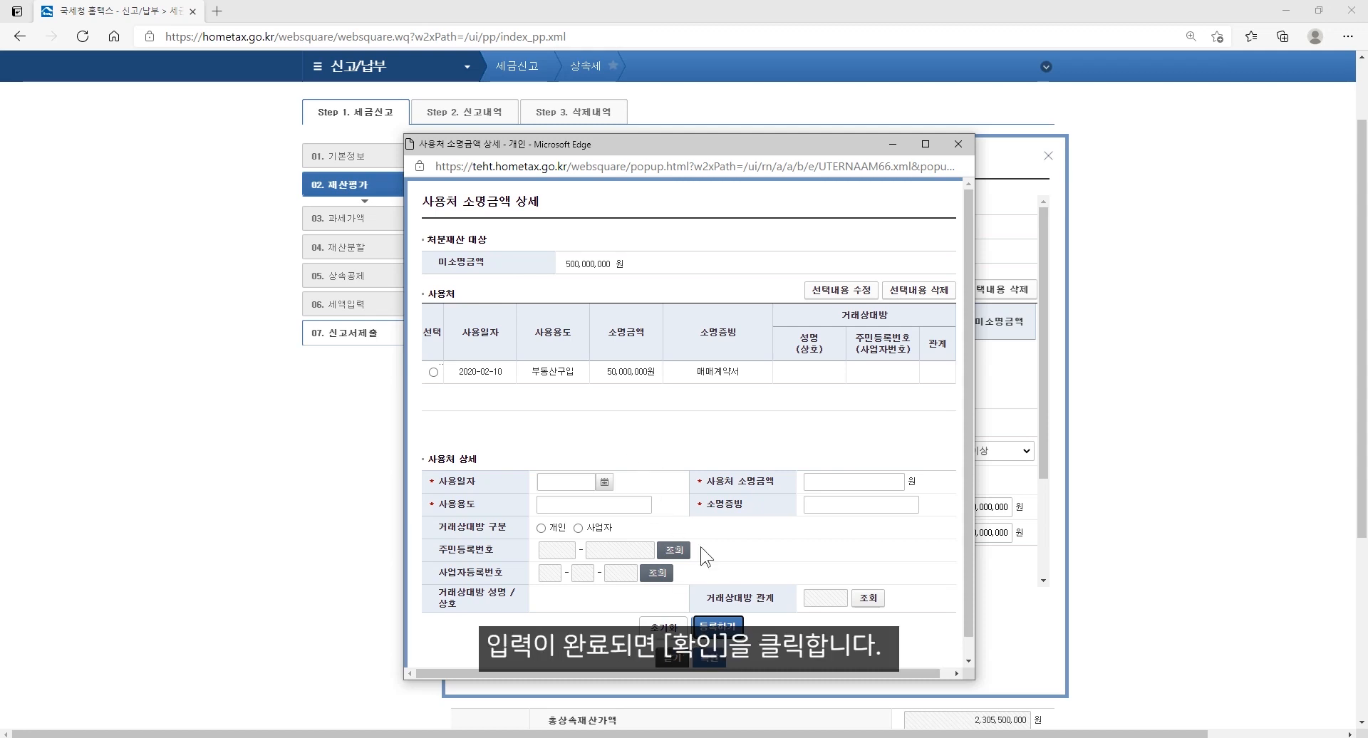
{"action": "left_click", "coordinate": [710, 661]}
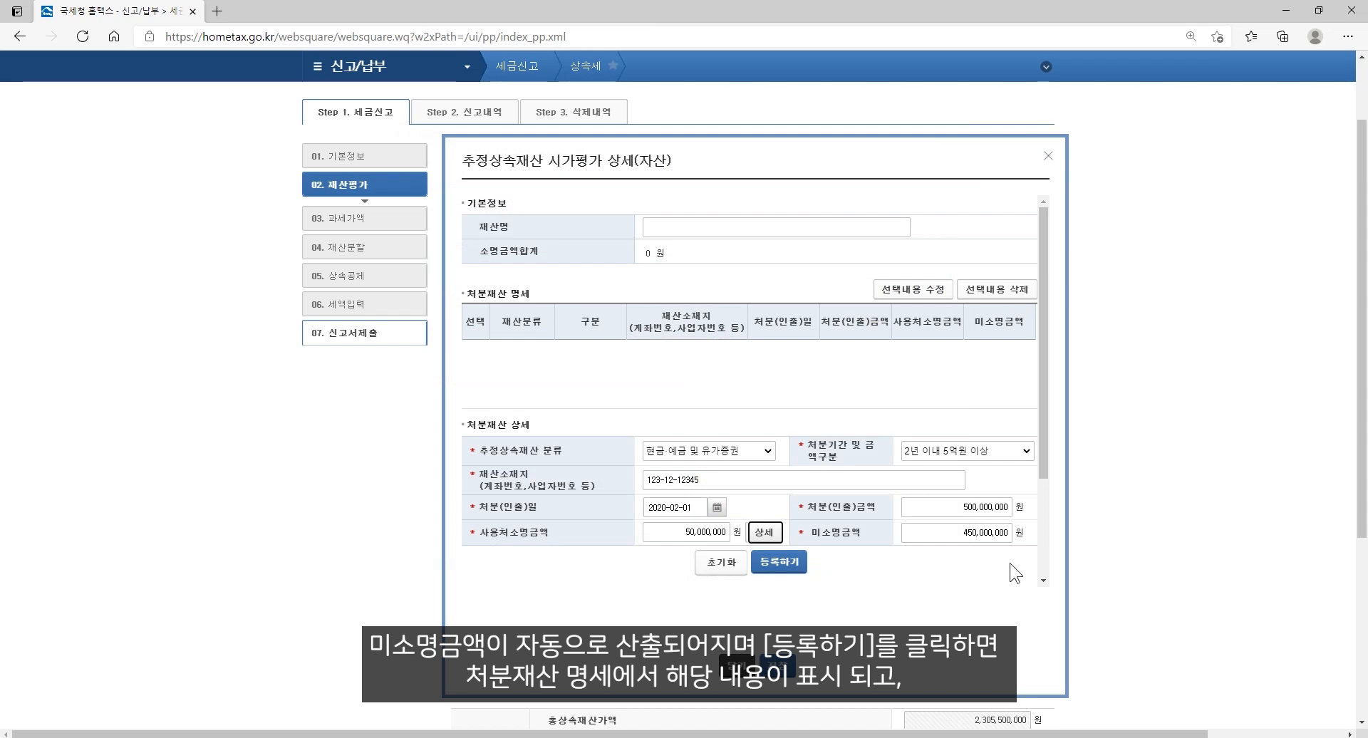
- Register the disposed asset in the 처분재산 명세 list and save the 추정상속재산(자산) entry
{"action": "left_click", "coordinate": [781, 565]}
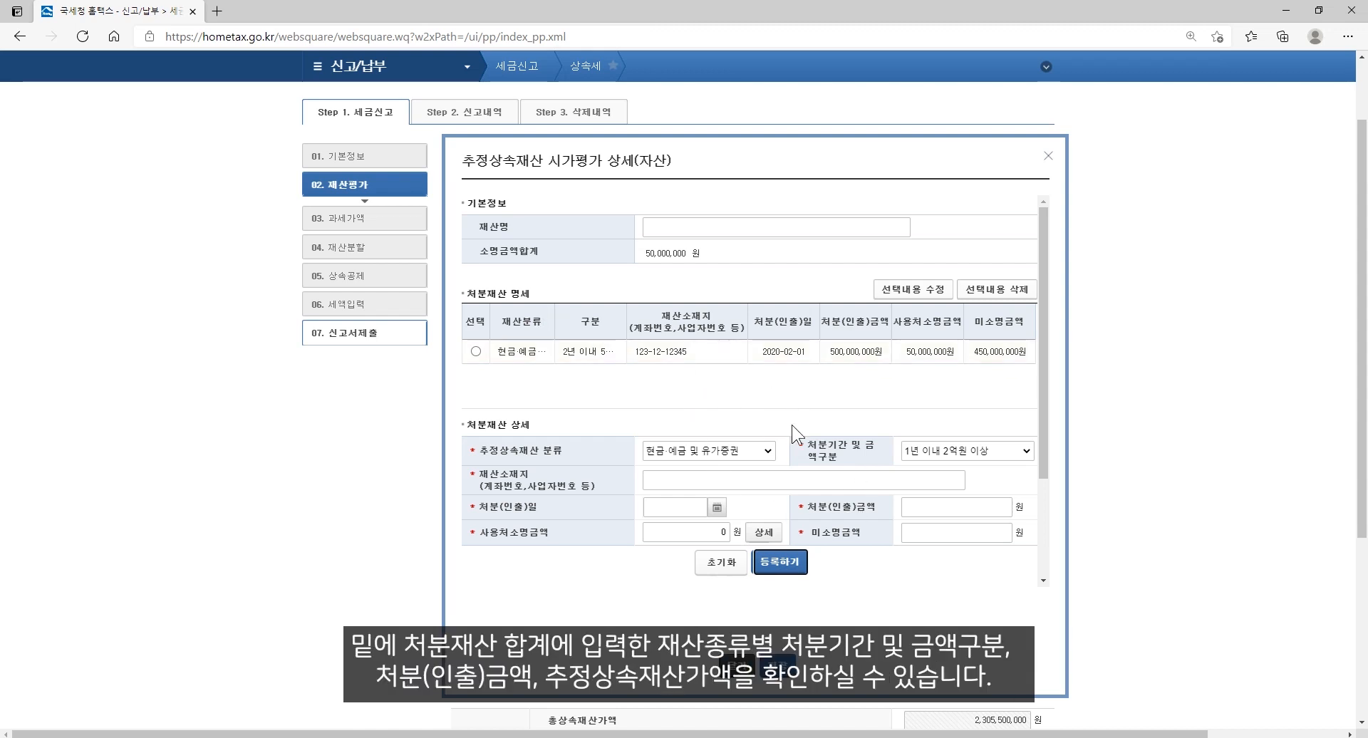
{"action": "scroll", "coordinate": [786, 456], "scroll_direction": "down", "scroll_amount": 3}
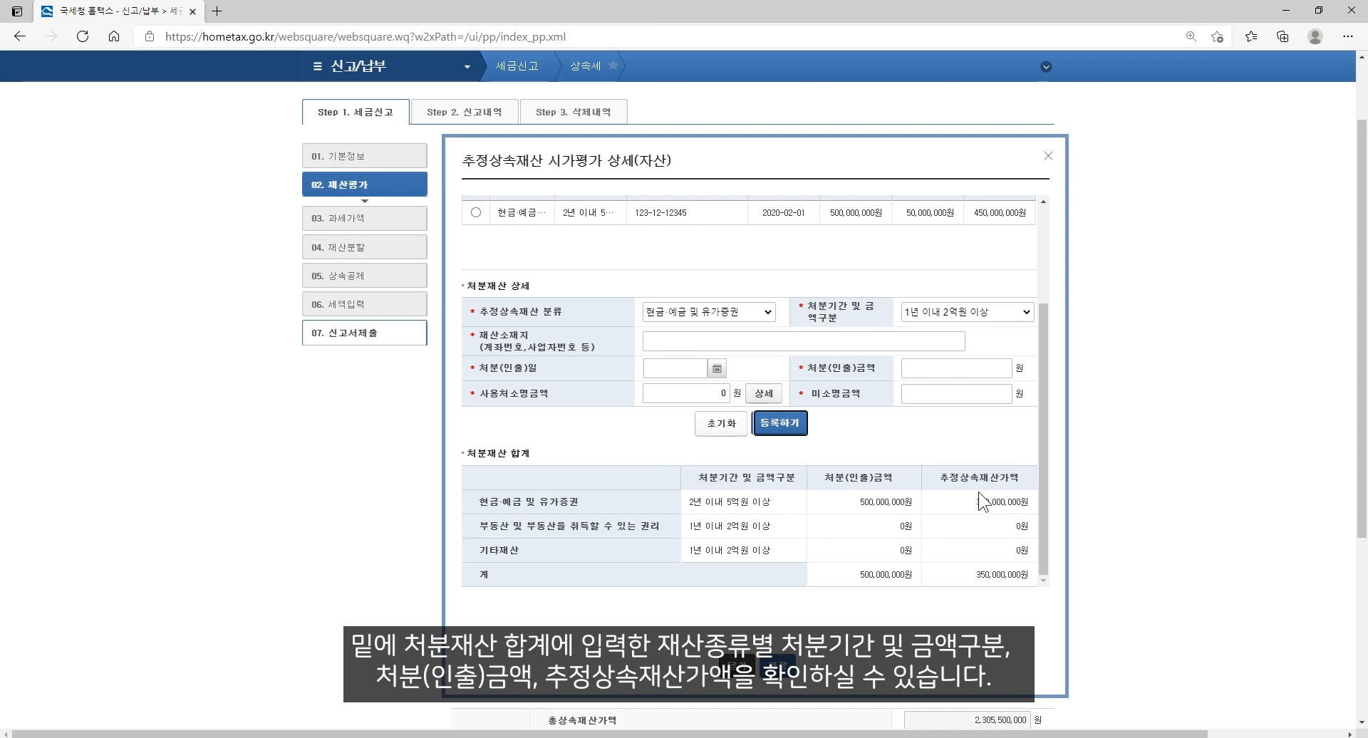
{"action": "left_click", "coordinate": [779, 665]}
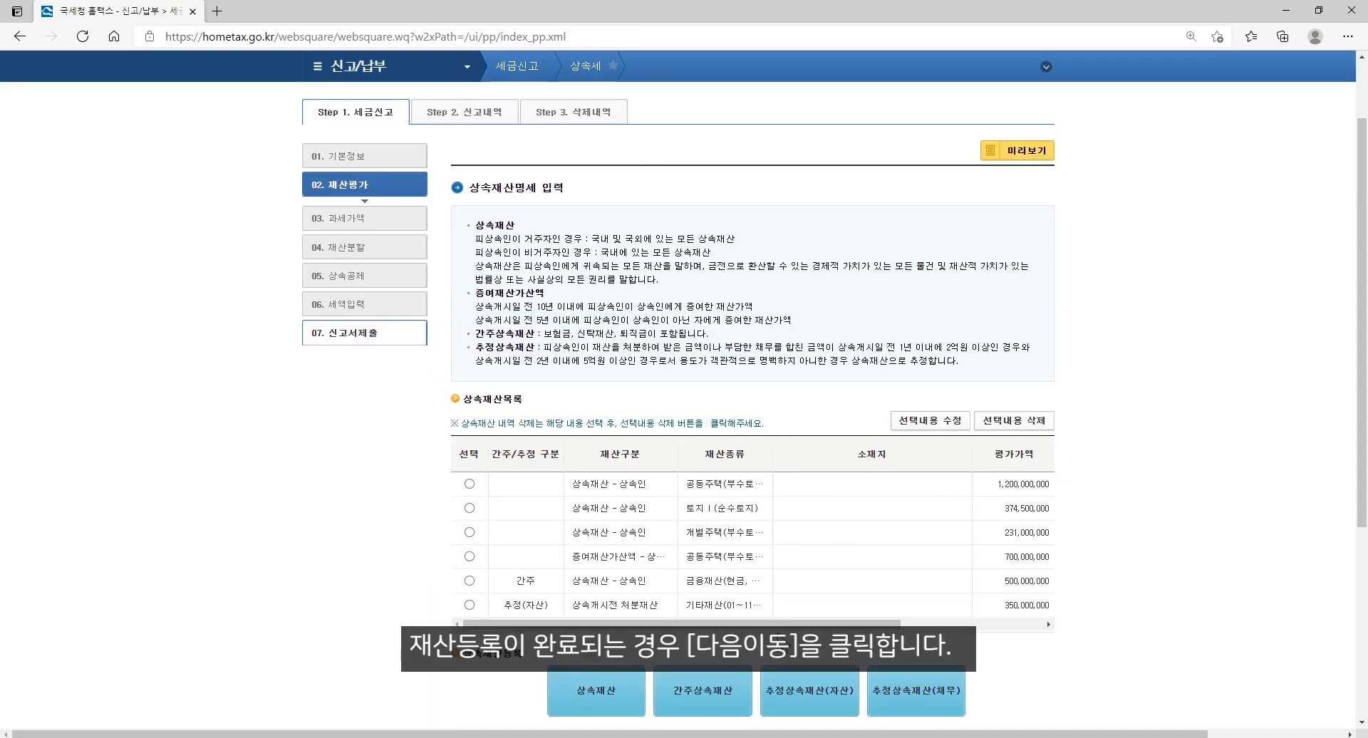
- Continue to the 과세가액 stage and go to its deduction amounts (공제금액)
{"action": "scroll", "coordinate": [789, 671], "scroll_direction": "down", "scroll_amount": 4}
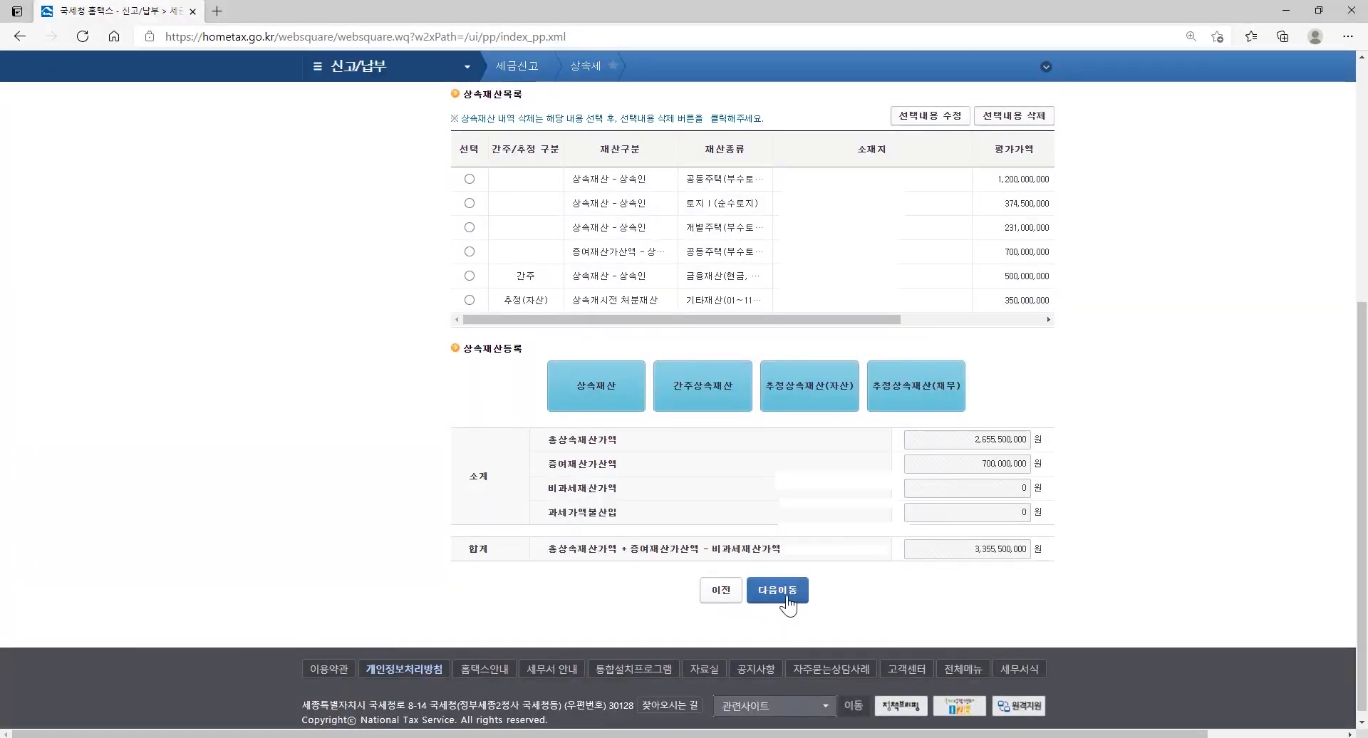
{"action": "left_click", "coordinate": [784, 591]}
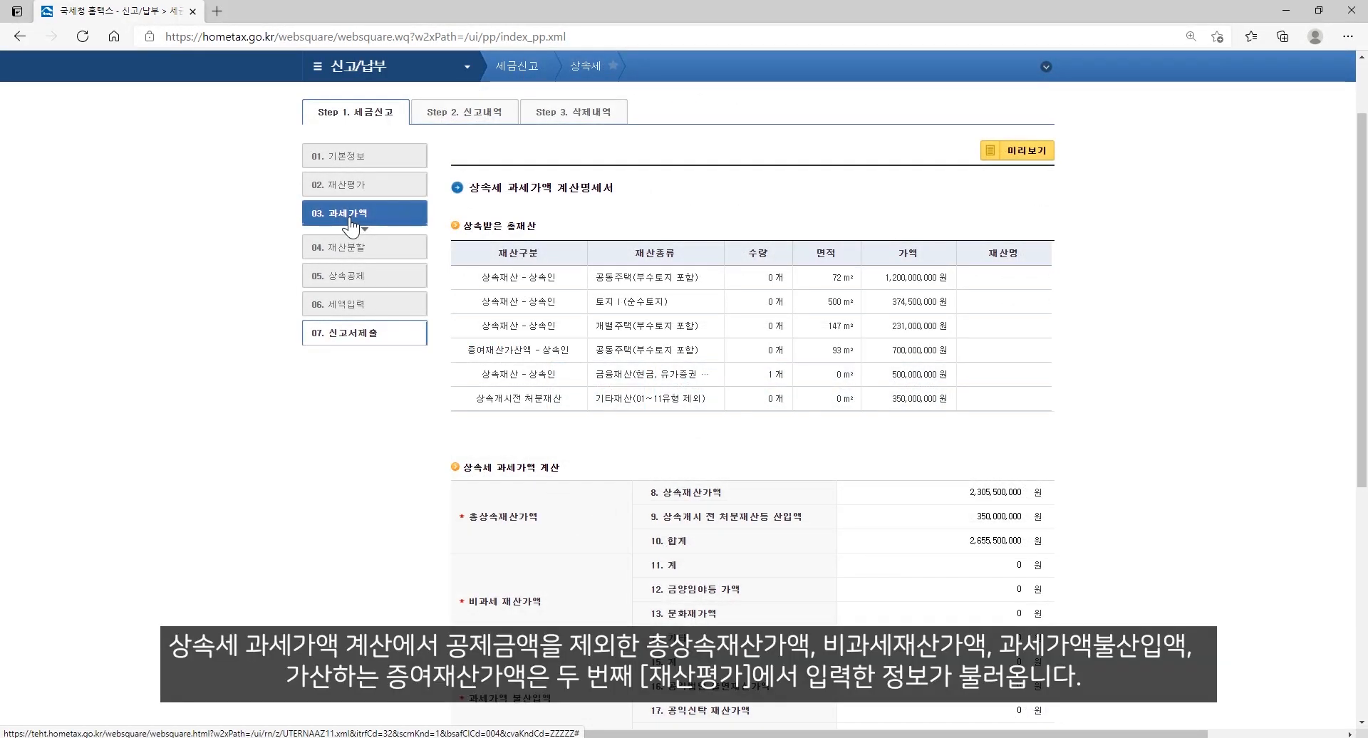
{"action": "scroll", "coordinate": [499, 392], "scroll_direction": "down", "scroll_amount": 3}
{"action": "scroll", "coordinate": [502, 339], "scroll_direction": "down", "scroll_amount": 1}
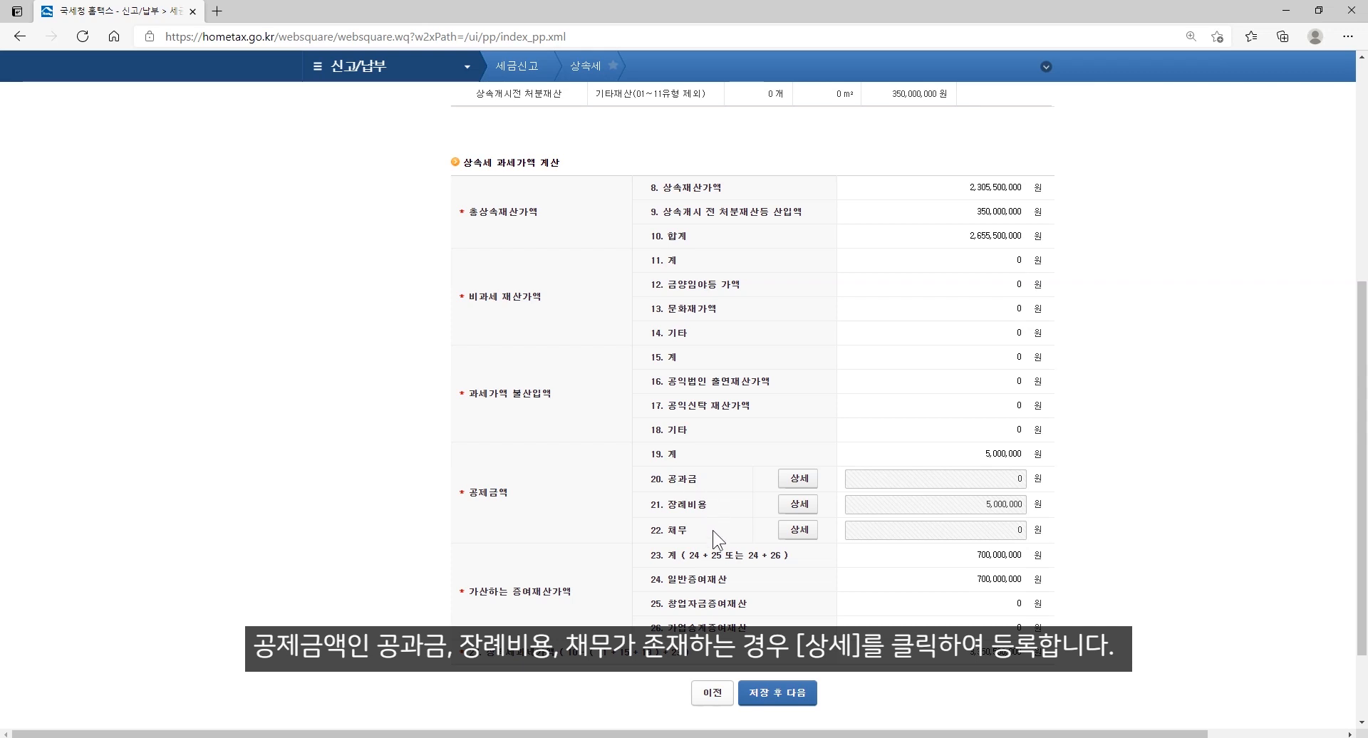
- Start a funeral cost (장례비용) entry with type 일반장례비 and an amount of 7,000,000 won
{"action": "left_click", "coordinate": [798, 506]}
{"action": "left_click", "coordinate": [654, 496]}
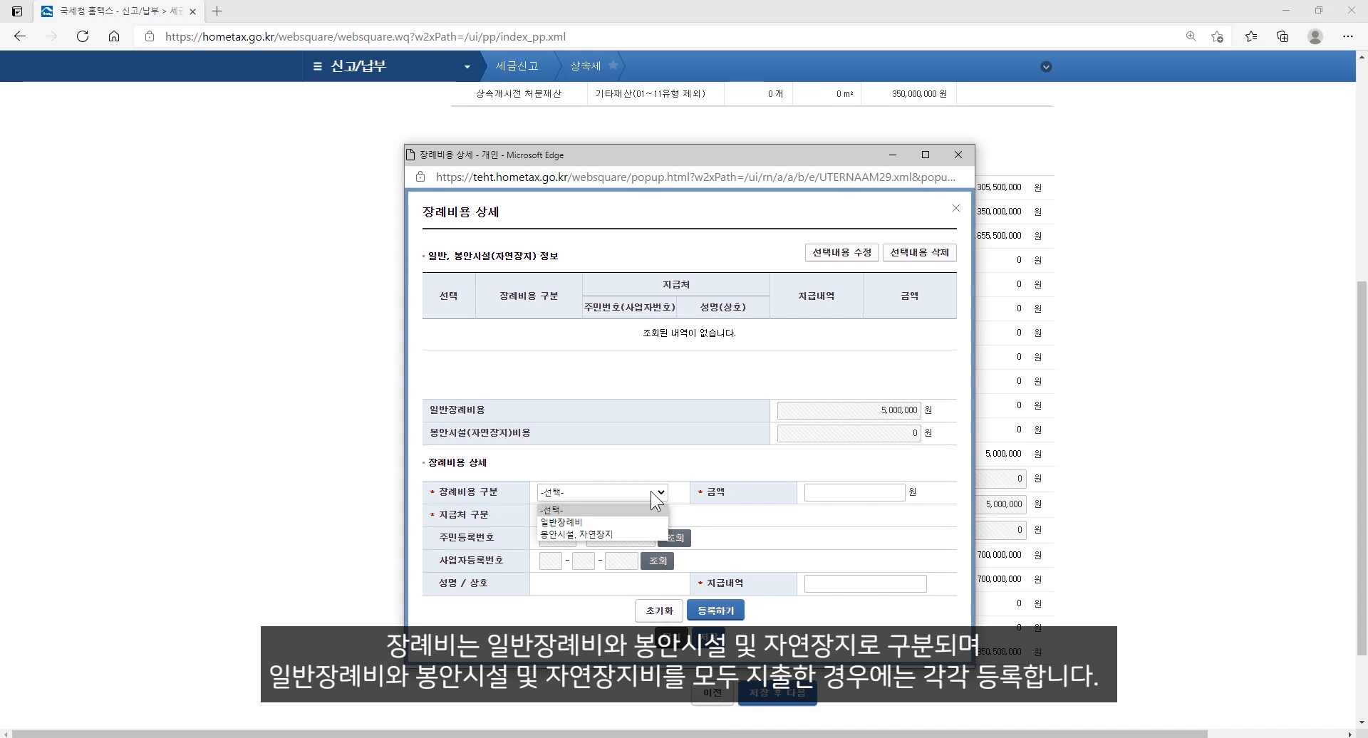
{"action": "left_click", "coordinate": [632, 523]}
{"action": "left_click", "coordinate": [842, 492]}
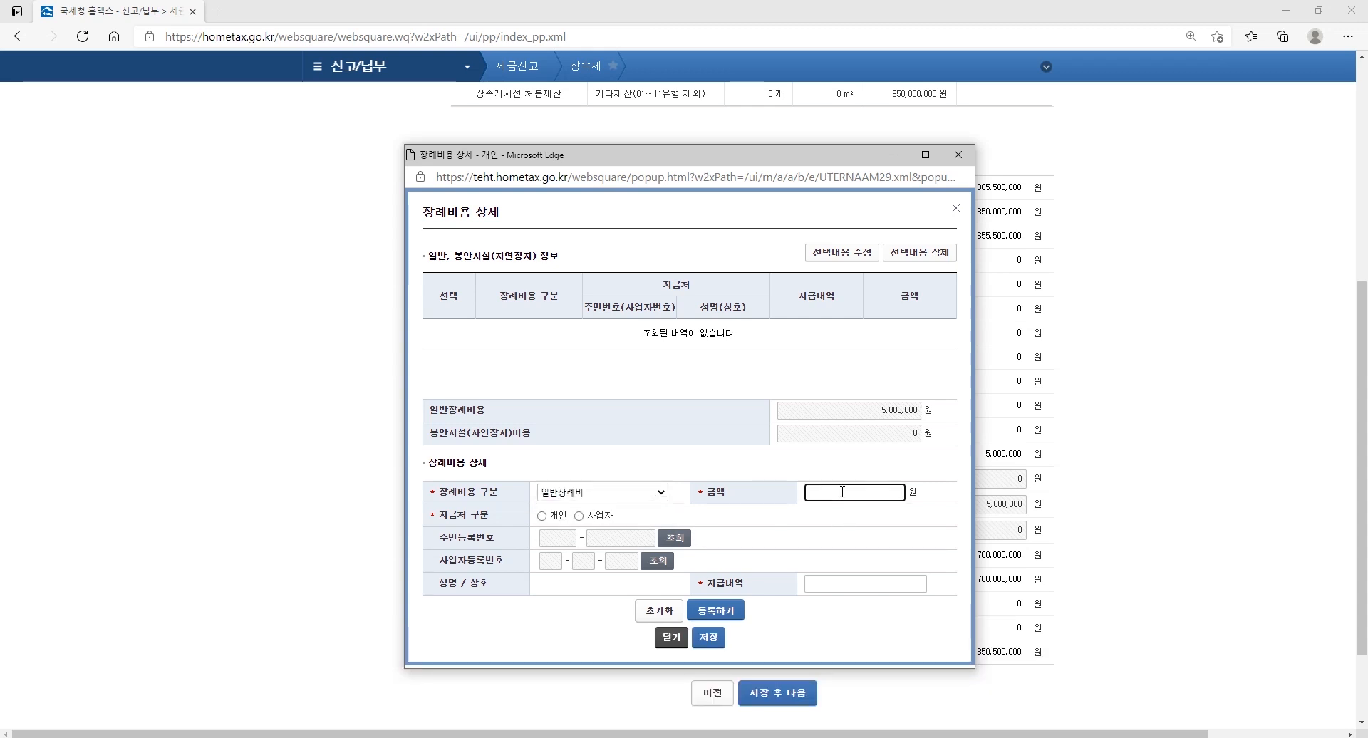
{"action": "type", "text": "7000000"}
- Set the payee type to 사업자, look up its business registration number, enter 장례비용 as 지급내역, and register the 일반장례비 entry
{"action": "left_click", "coordinate": [579, 516]}
{"action": "left_click", "coordinate": [551, 563]}
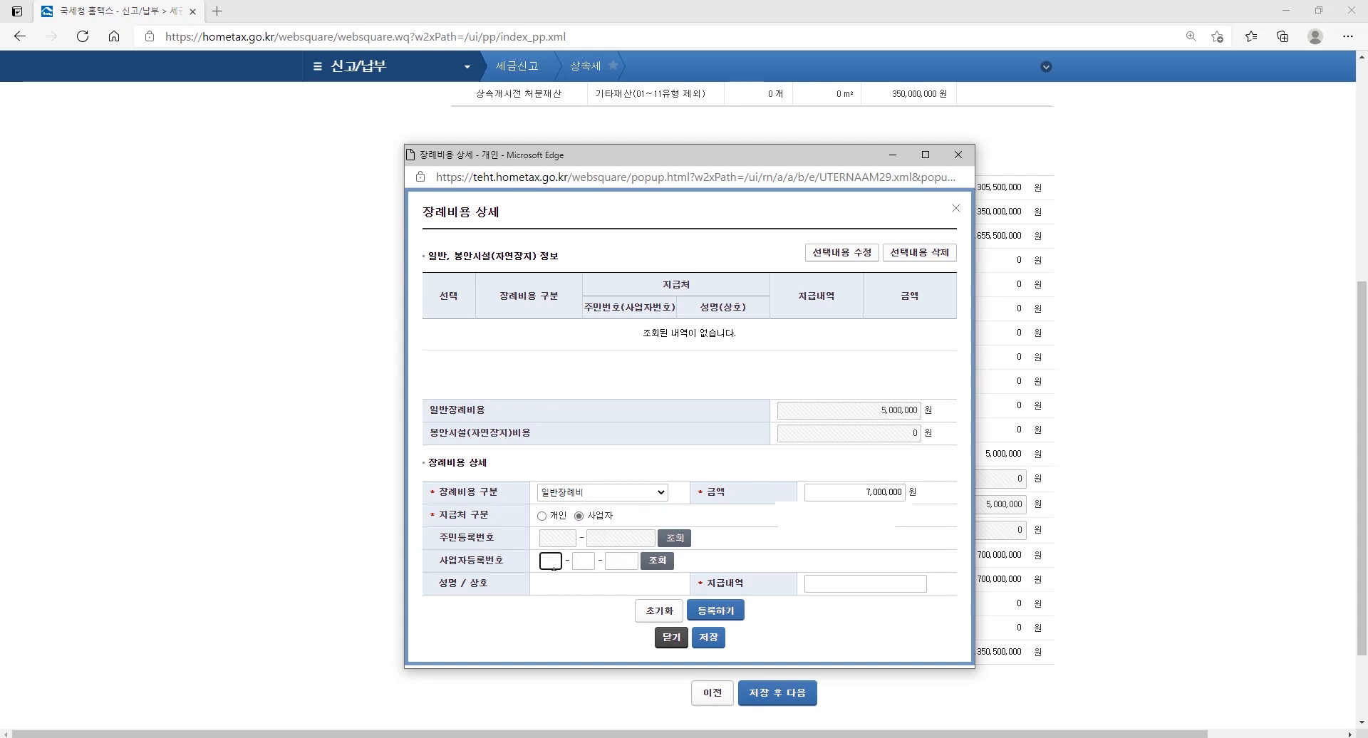
{"action": "type", "text": "••••••••"}
{"action": "left_click", "coordinate": [660, 566]}
{"action": "left_click", "coordinate": [815, 586]}
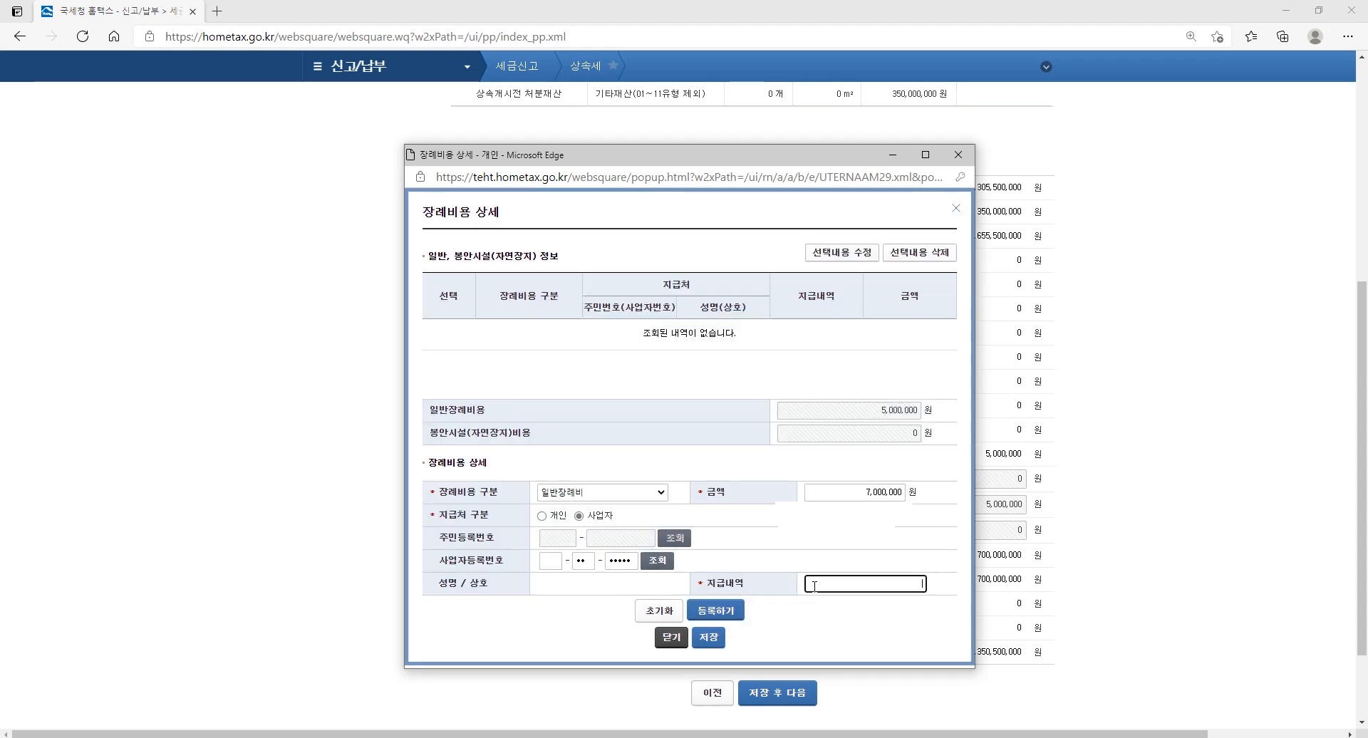
{"action": "type", "text": "장례비용"}
{"action": "left_click", "coordinate": [713, 611]}
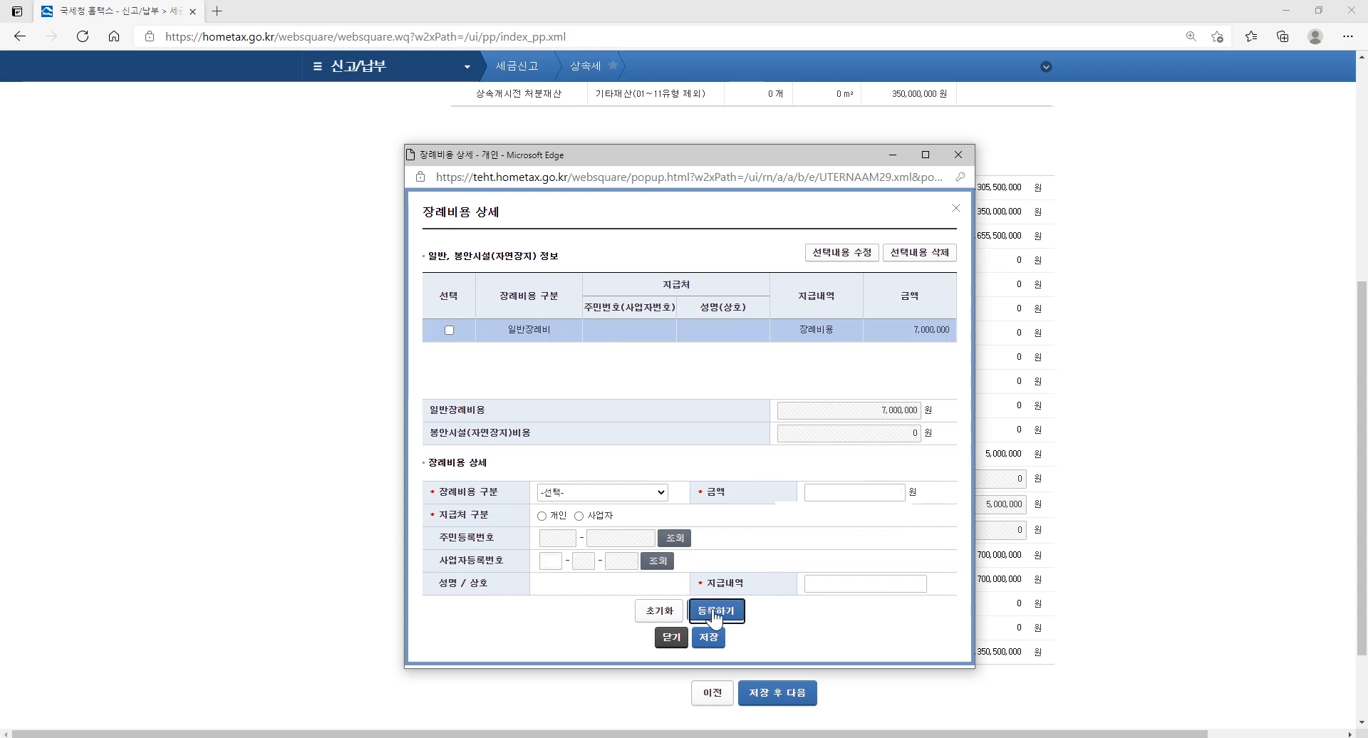
- Start a second funeral cost entry with type 봉안시설, 자연장지, an amount of 3,500,000 won and payee type 사업자
{"action": "left_click", "coordinate": [642, 492]}
{"action": "left_click", "coordinate": [614, 541]}
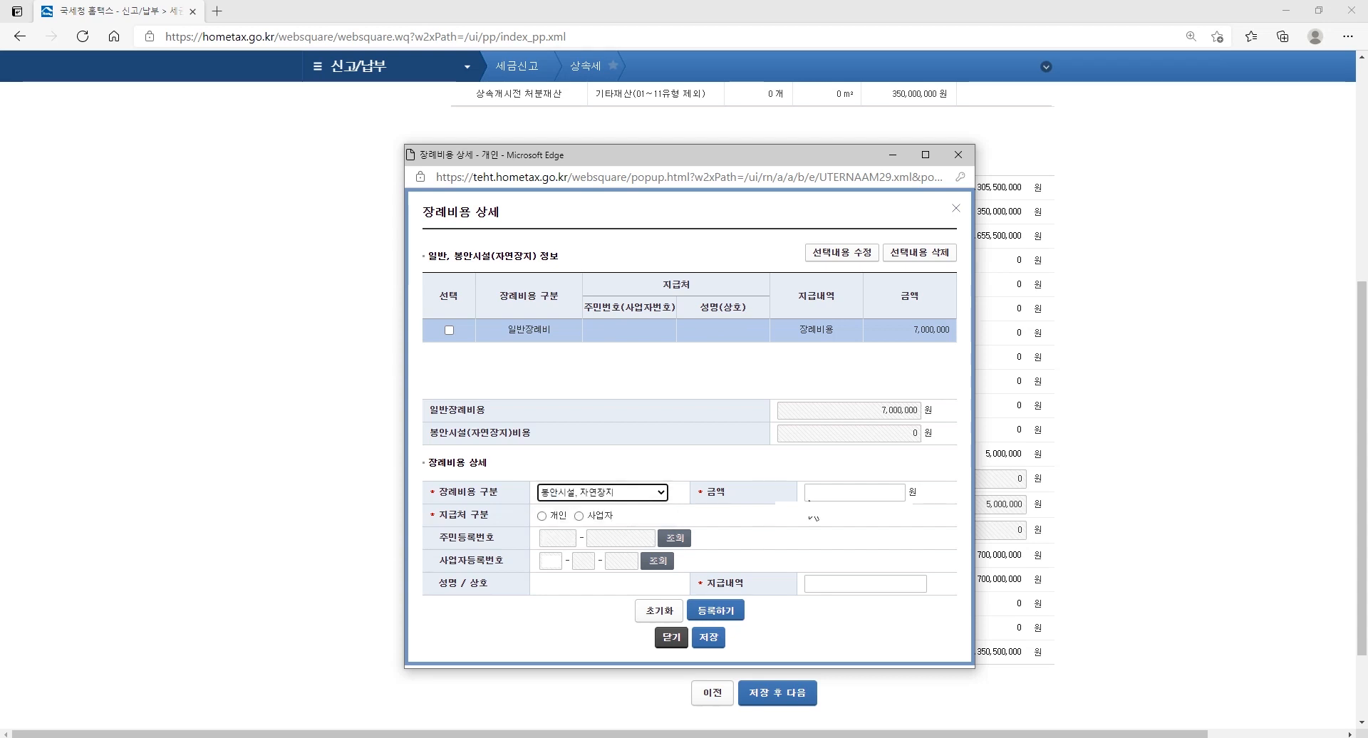
{"action": "left_click", "coordinate": [822, 492]}
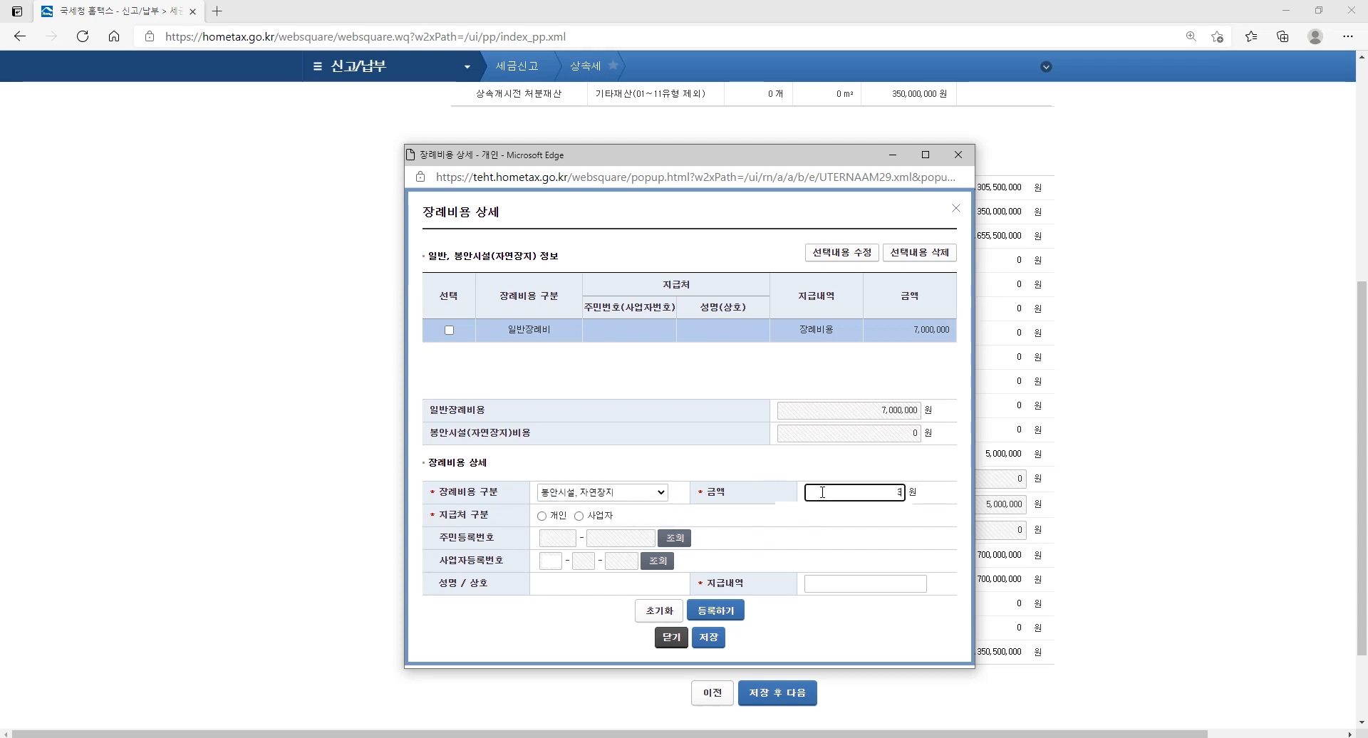
{"action": "type", "text": "3500000"}
{"action": "left_click", "coordinate": [579, 515]}
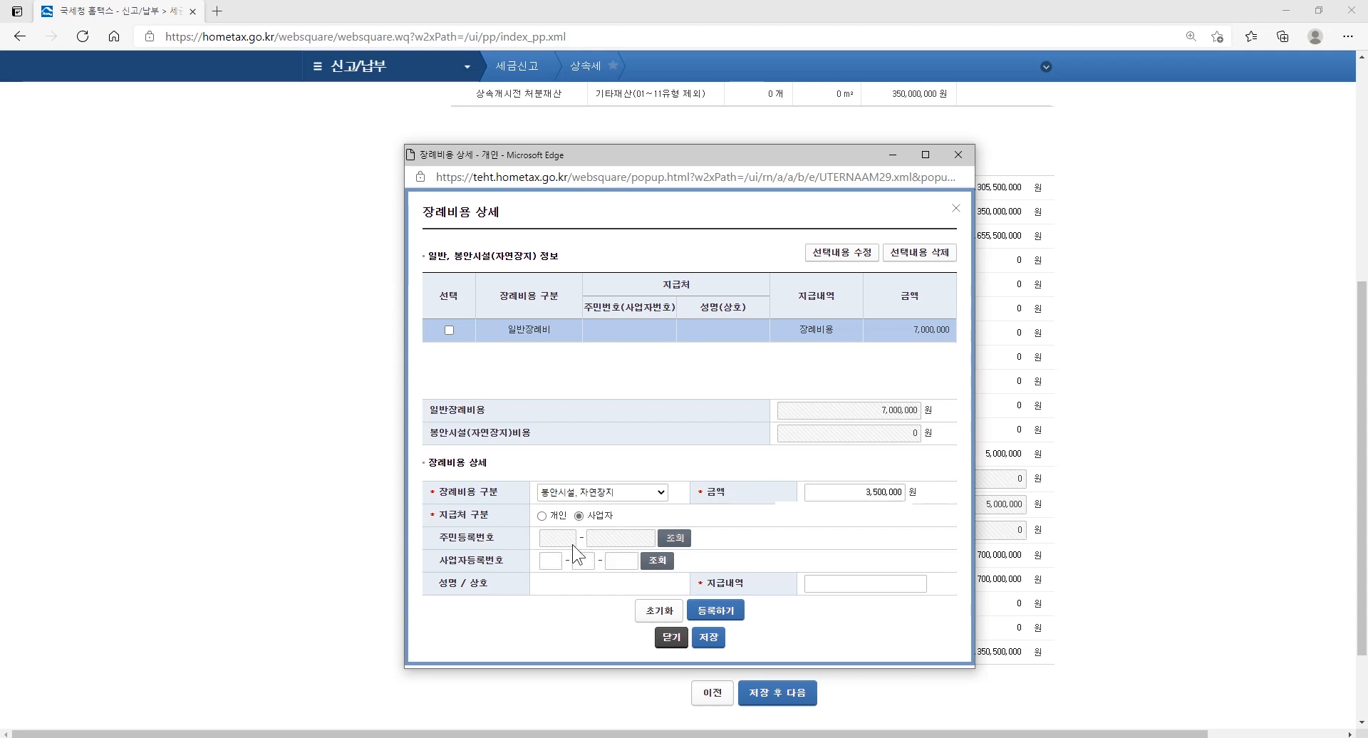
- Look up the payee's business registration number, enter 봉안시설 as 지급내역, and register the second funeral cost entry
{"action": "left_click", "coordinate": [550, 562]}
{"action": "key", "text": "Tab"}
{"action": "type", "text": "••"}
{"action": "key", "text": "Tab"}
{"action": "type", "text": "•"}
{"action": "left_click", "coordinate": [658, 562]}
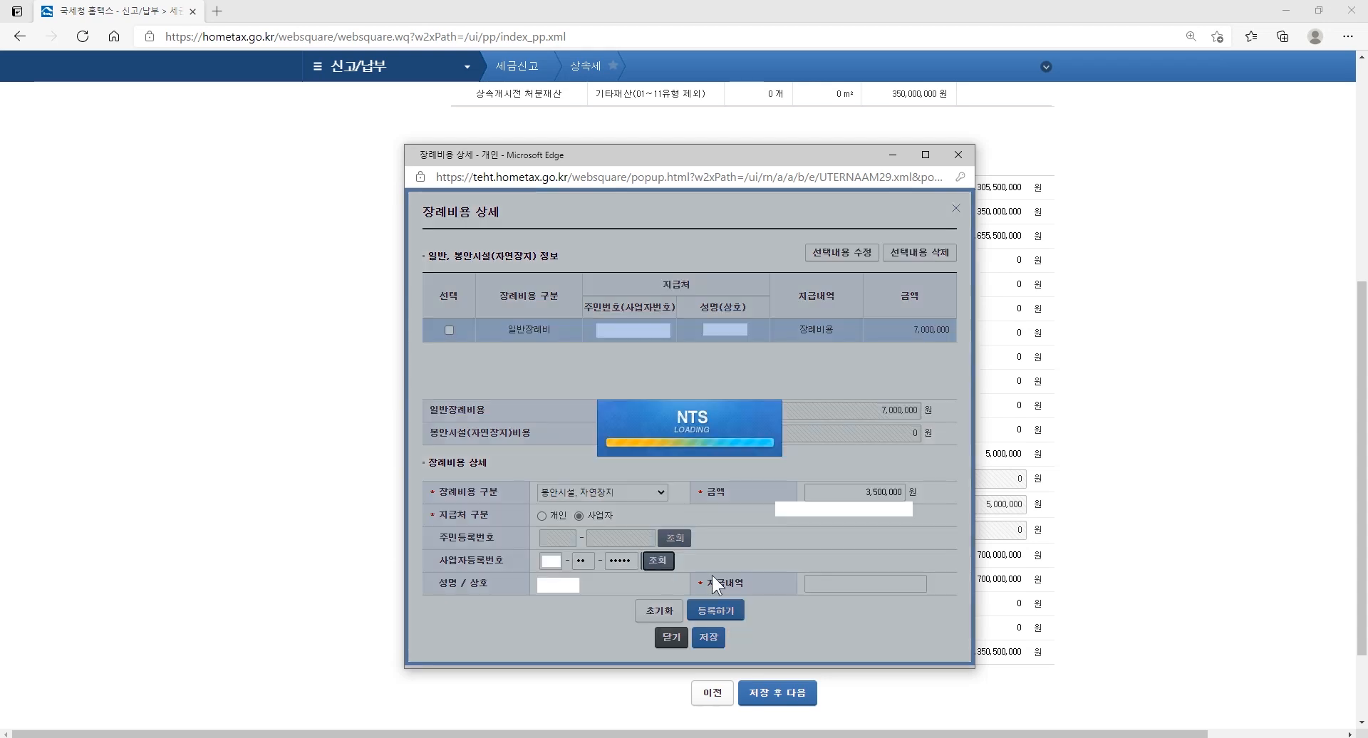
{"action": "left_click", "coordinate": [857, 584]}
{"action": "type", "text": "봉안"}
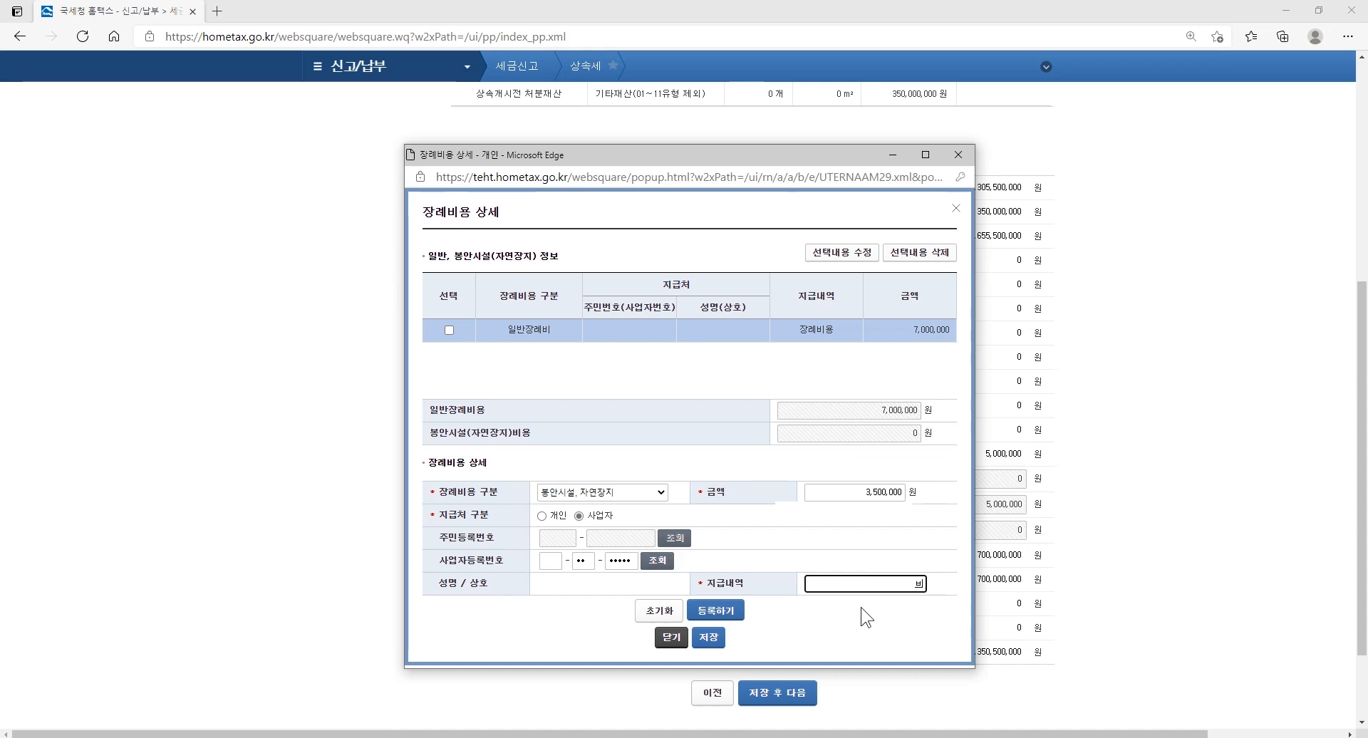
{"action": "type", "text": "시설"}
{"action": "left_click", "coordinate": [719, 612]}
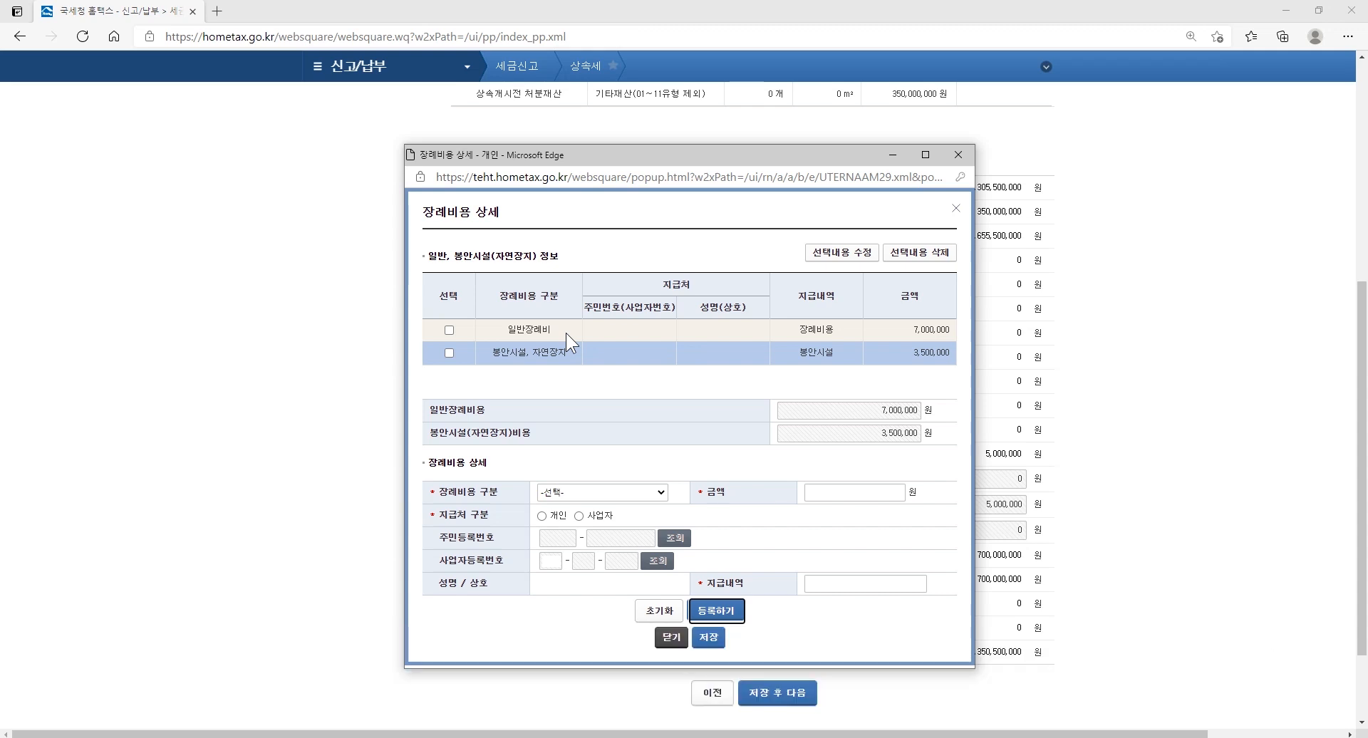
- Save the funeral cost details, then save the taxable value statement and continue to the 재산분할 stage
{"action": "left_click", "coordinate": [711, 631]}
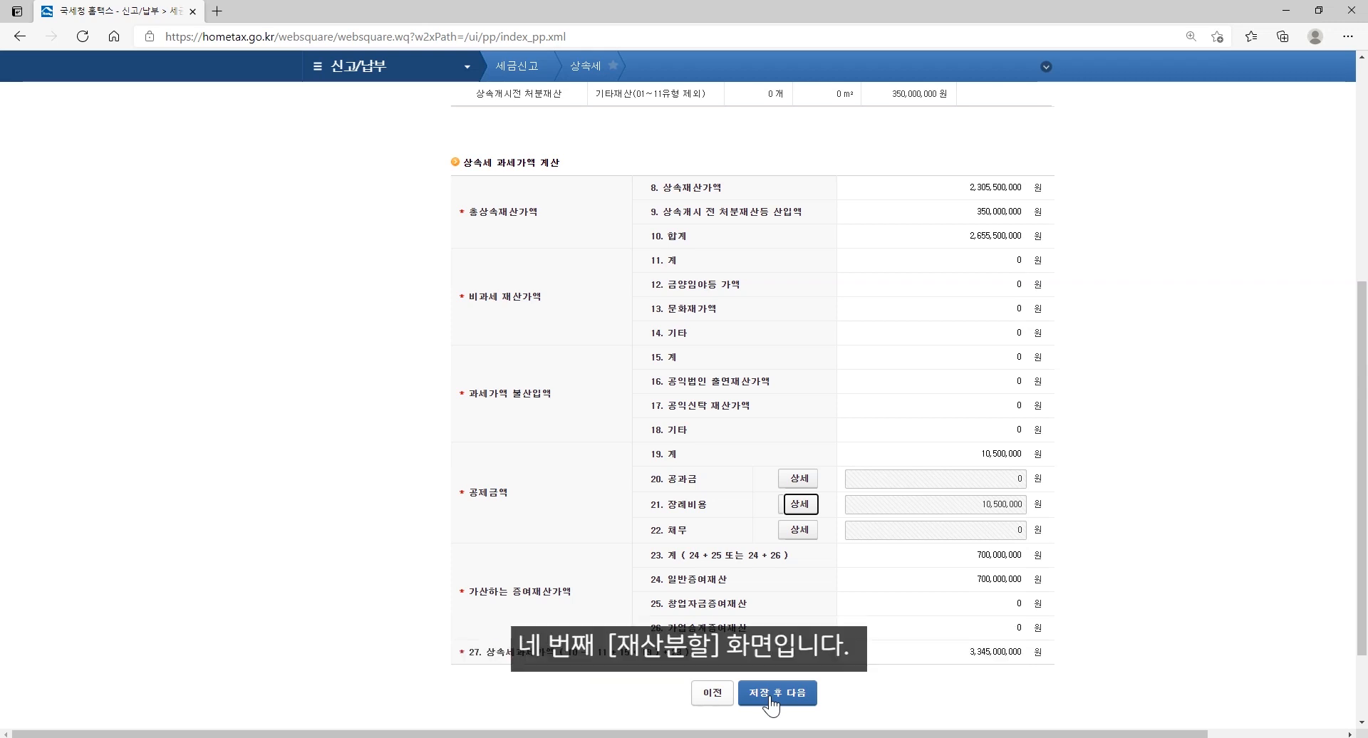
{"action": "left_click", "coordinate": [772, 695]}
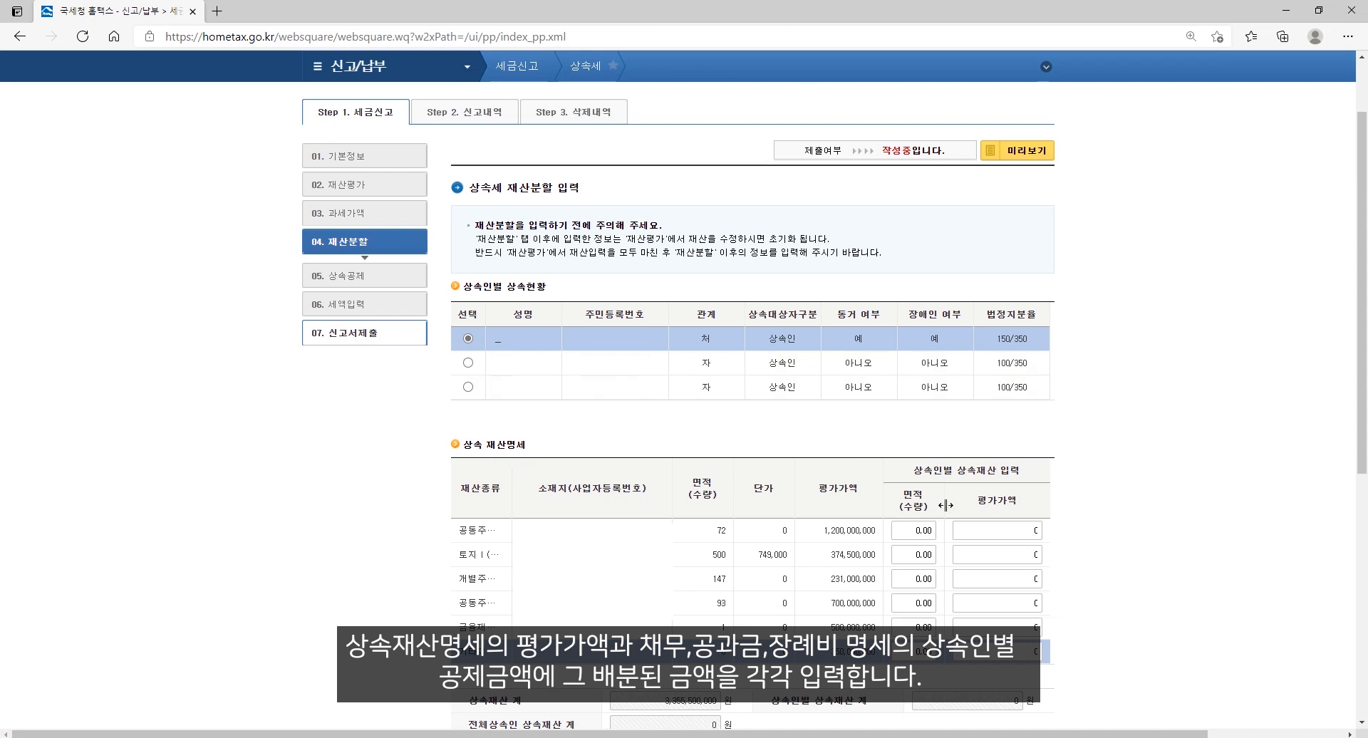
- Allocate to the spouse 1,200,000,000 won of the first 공동주택, 700,000,000 won of the second 공동주택 and 150,000,000 won of the 기타재산
{"action": "scroll", "coordinate": [986, 524], "scroll_direction": "down", "scroll_amount": 4}
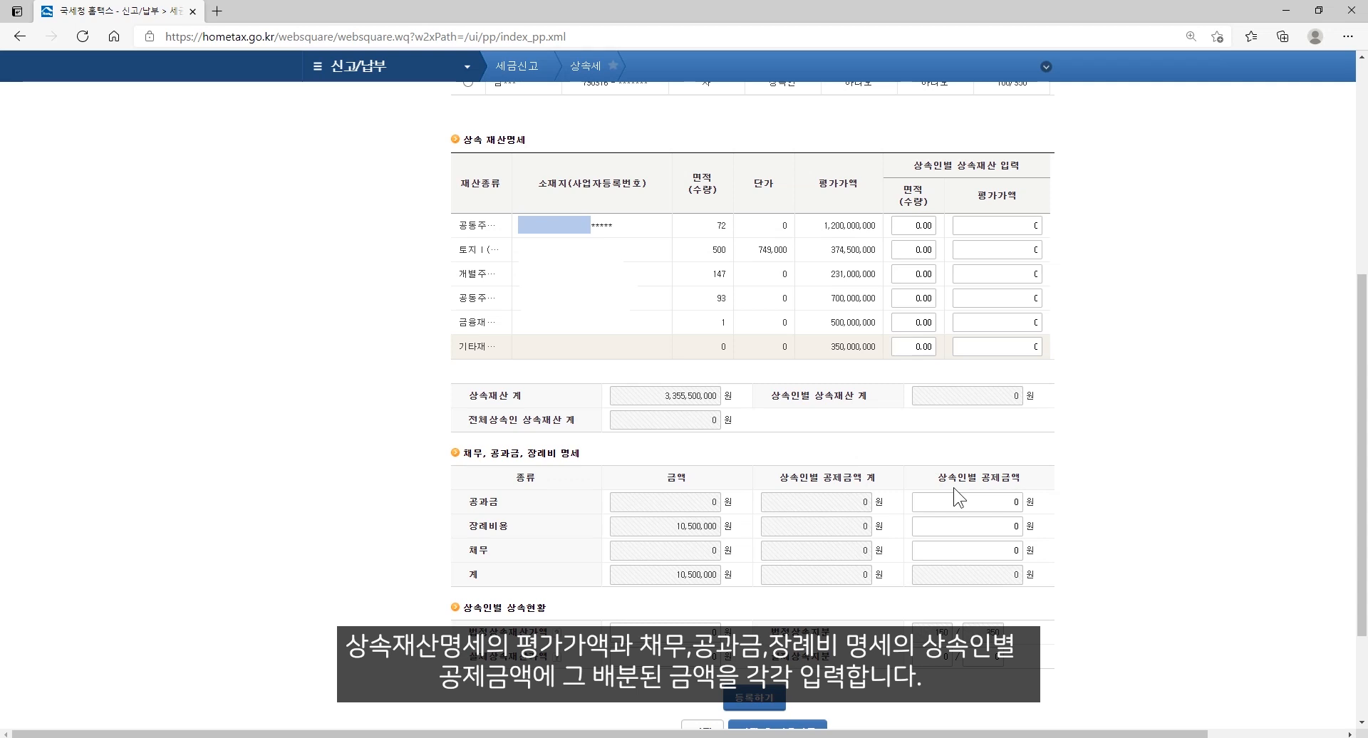
{"action": "left_click", "coordinate": [1036, 226]}
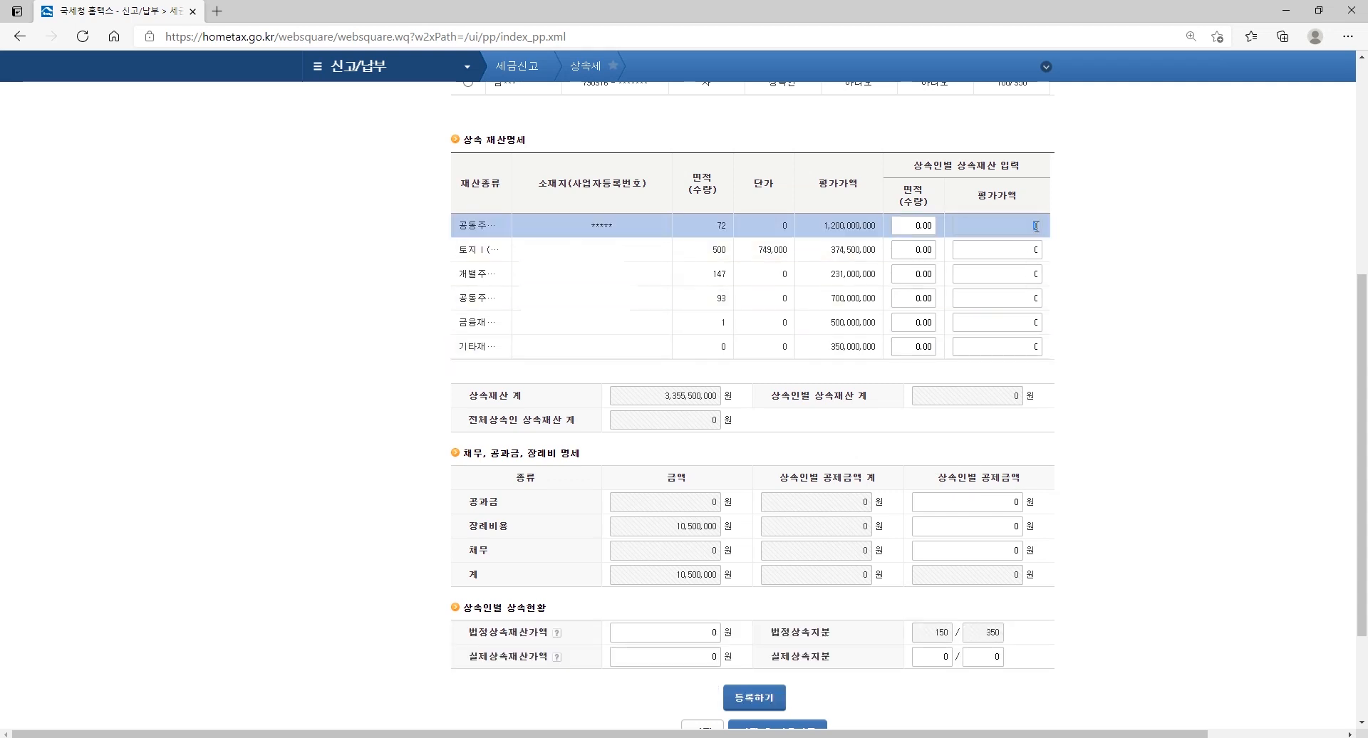
{"action": "type", "text": "1200000000"}
{"action": "left_click", "coordinate": [1034, 300]}
{"action": "type", "text": "700,000,"}
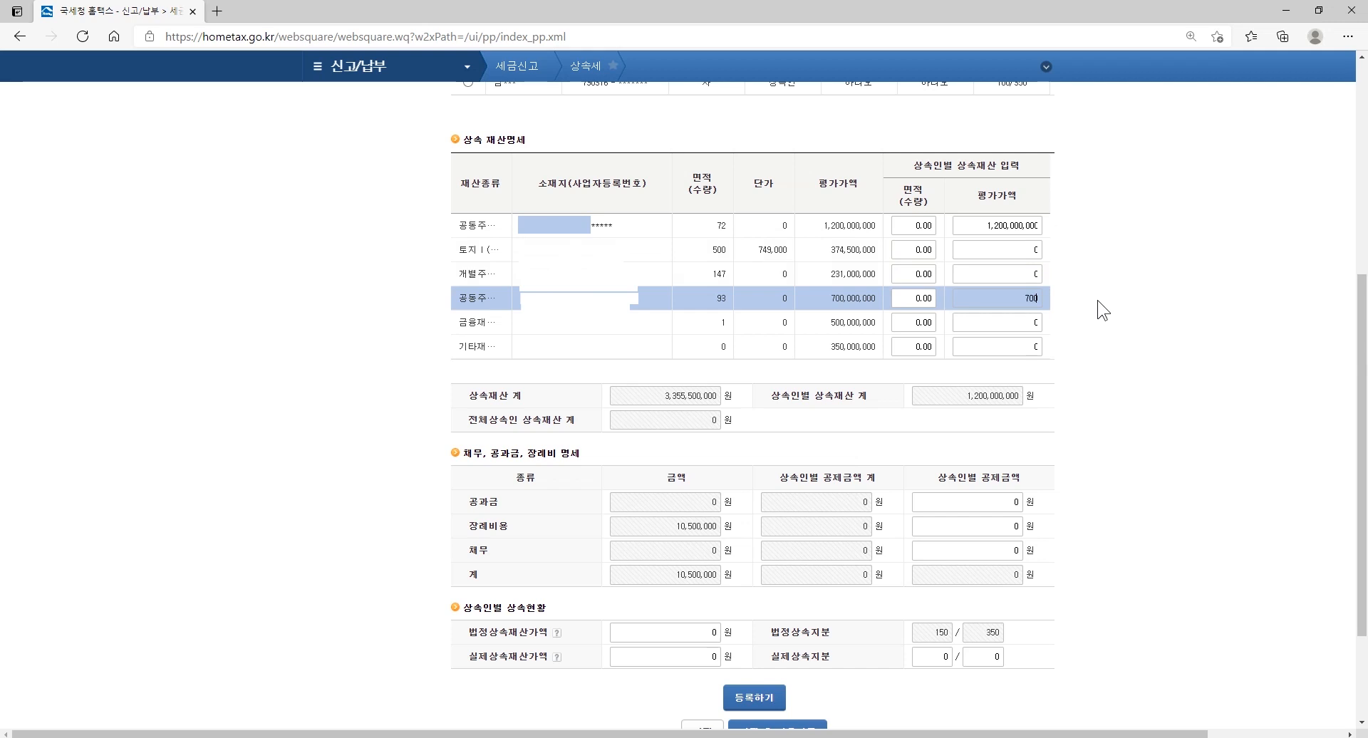
{"action": "type", "text": "000"}
{"action": "left_click", "coordinate": [1033, 347]}
{"action": "type", "text": "15000000"}
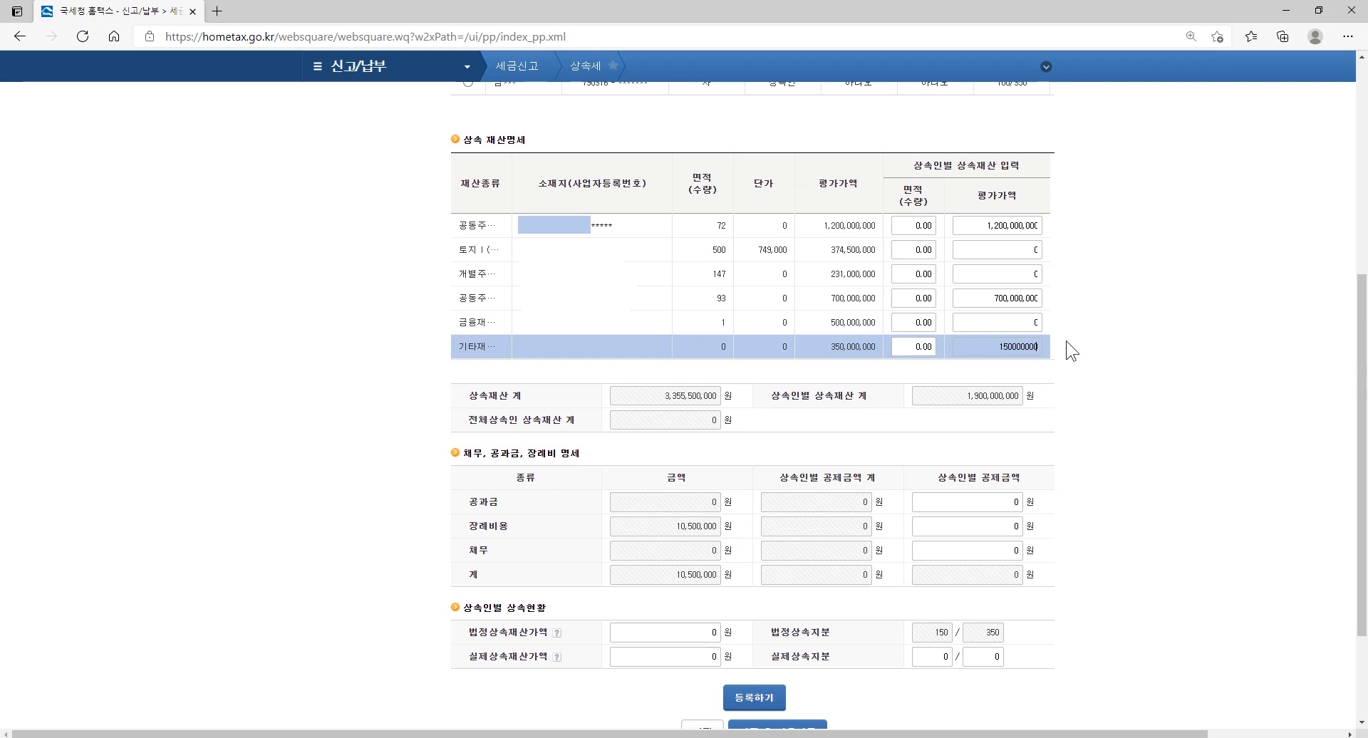
- Set the spouse's share of the funeral cost deduction (장례비용 상속인별 공제금액) to 4,500,000 won
{"action": "left_click", "coordinate": [1016, 527]}
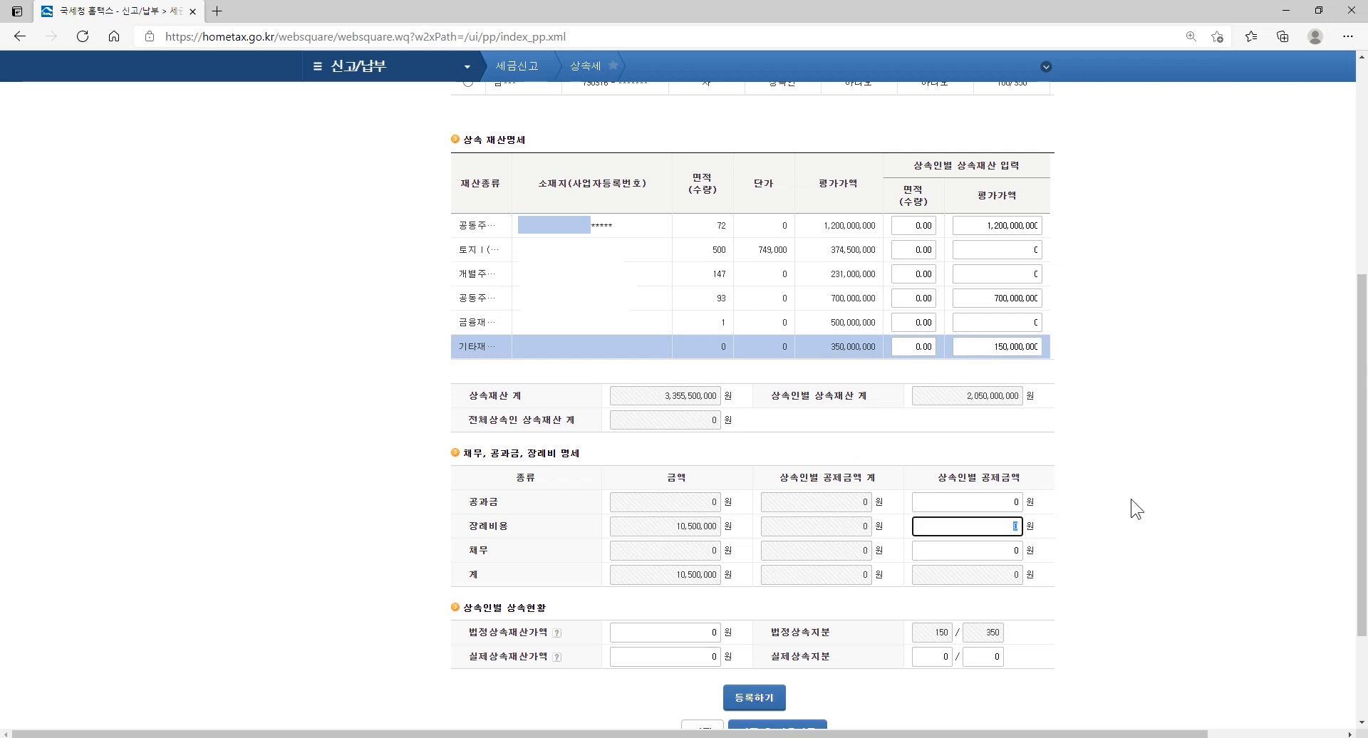
{"action": "type", "text": "4,500,0"}
{"action": "type", "text": "00000"}
- Set the spouse's statutory inheritance value (법정상속재산가액) to 1,438,071,428 won
{"action": "left_click", "coordinate": [563, 615]}
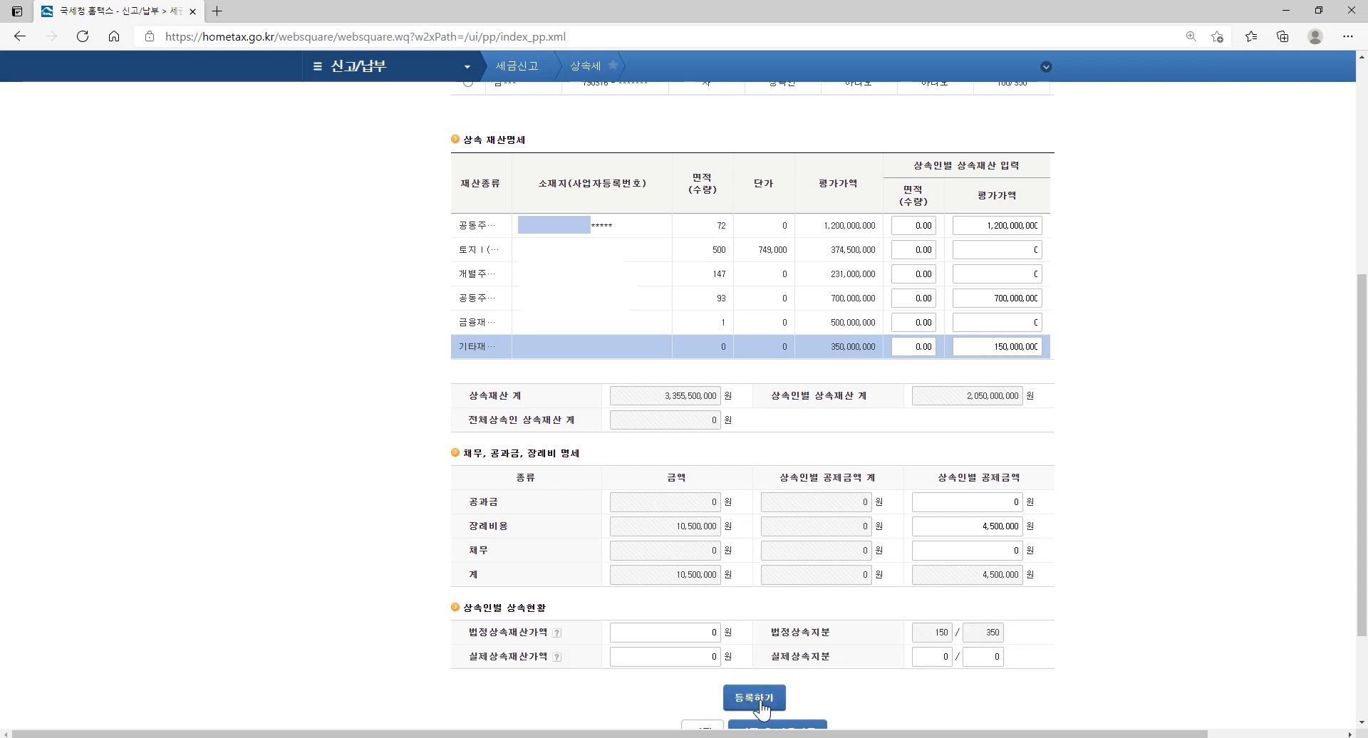
{"action": "left_click", "coordinate": [720, 633]}
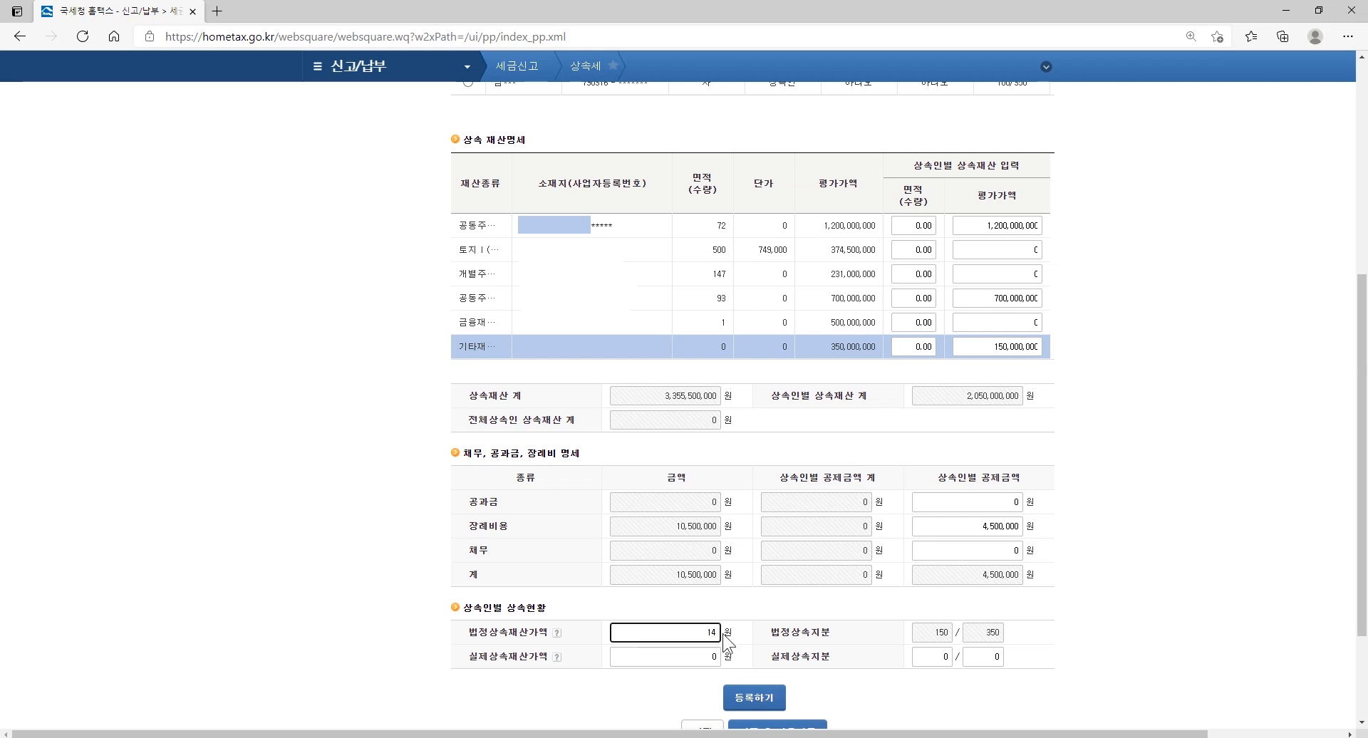
{"action": "type", "text": "1438071"}
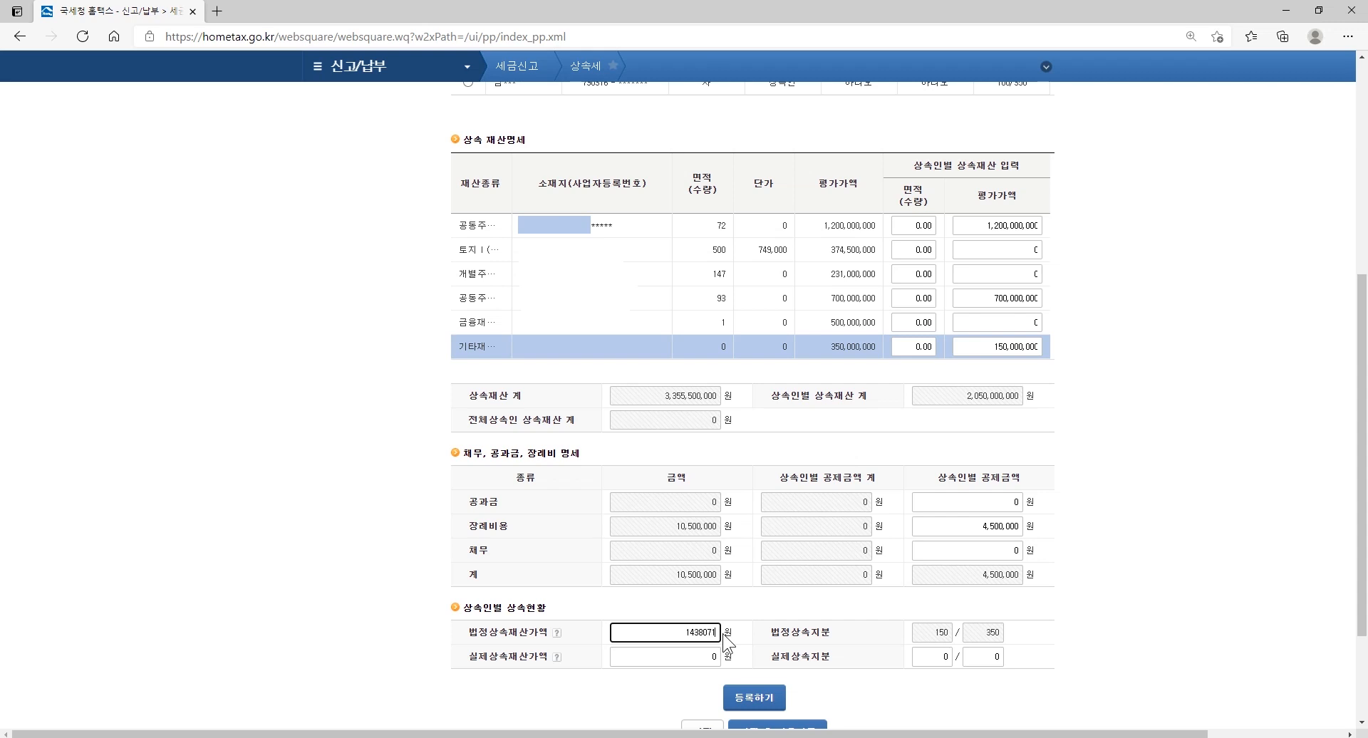
{"action": "type", "text": "428"}
- Set the spouse's 실제상속재산가액 to 2,045,500,000 won and 실제상속지분 to 61/100, and register the spouse's division
{"action": "left_click", "coordinate": [713, 656]}
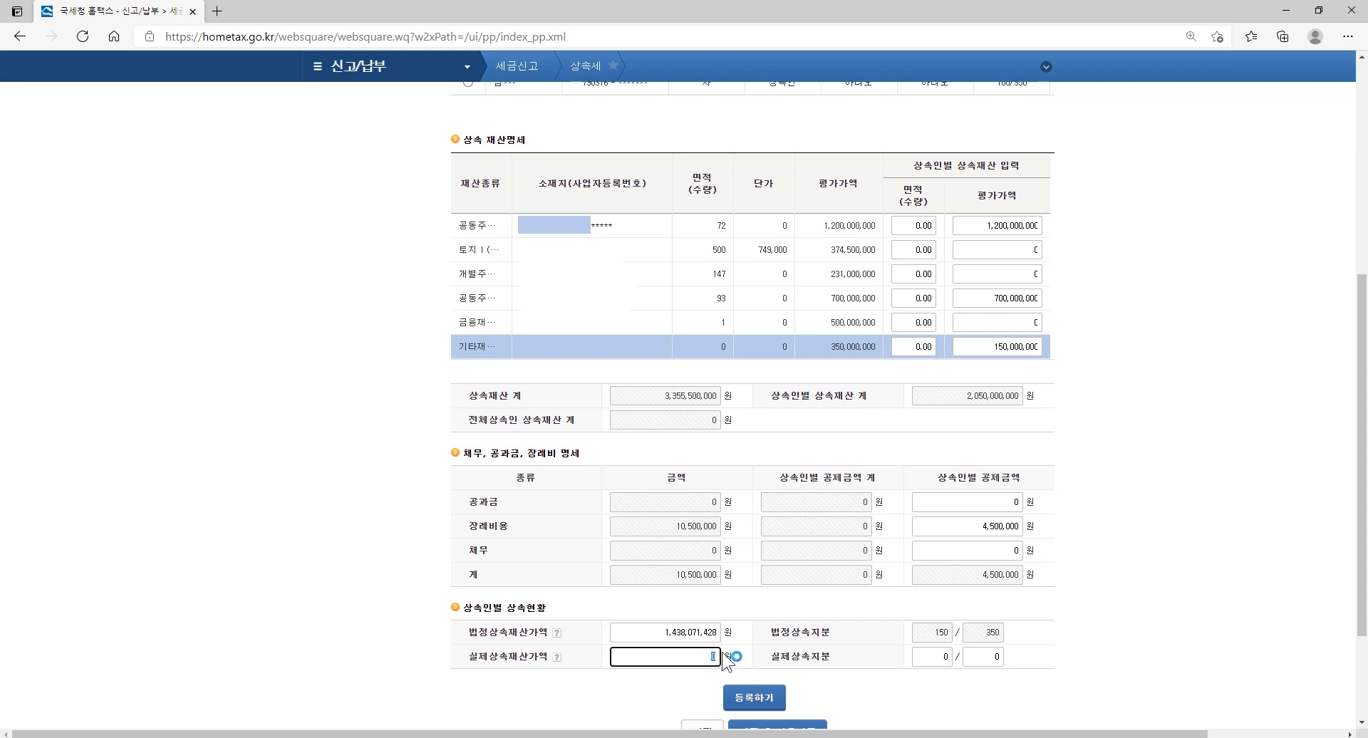
{"action": "type", "text": "2045500000"}
{"action": "key", "text": "Tab"}
{"action": "type", "text": "61"}
{"action": "key", "text": "Tab"}
{"action": "type", "text": "15"}
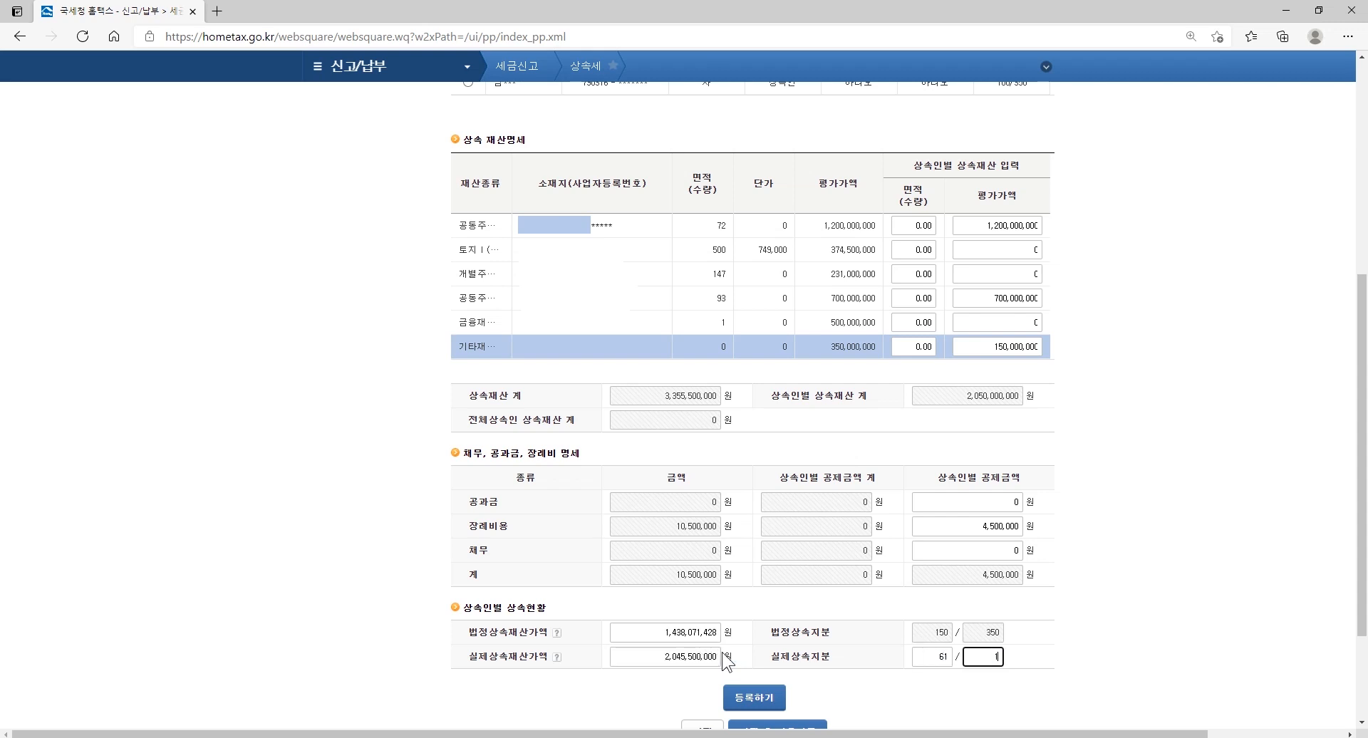
{"action": "type", "text": "0,0"}
{"action": "left_click", "coordinate": [754, 701]}
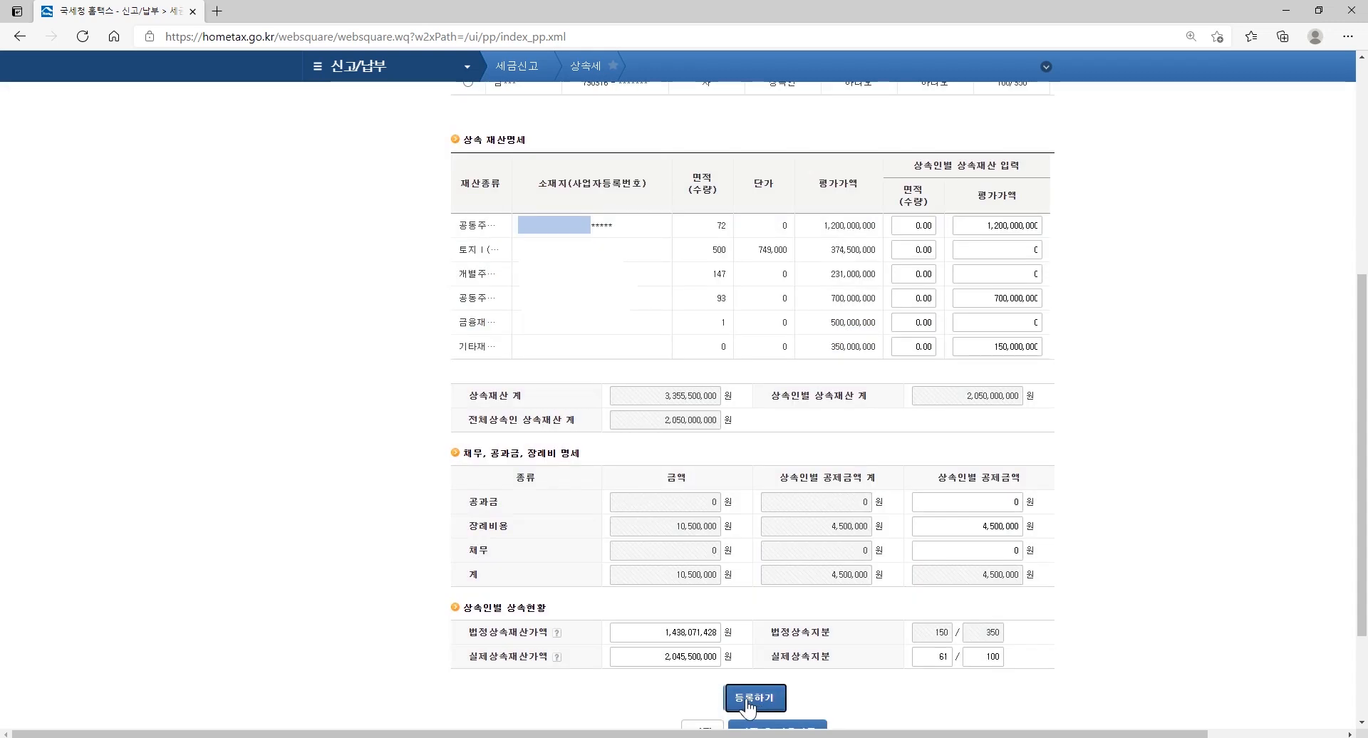
- Allocate to the first child 374,500,000 won of the 토지, 250,000,000 won of the 금융재산 and 100,000,000 won of the 기타재산
{"action": "scroll", "coordinate": [713, 491], "scroll_direction": "up", "scroll_amount": 6}
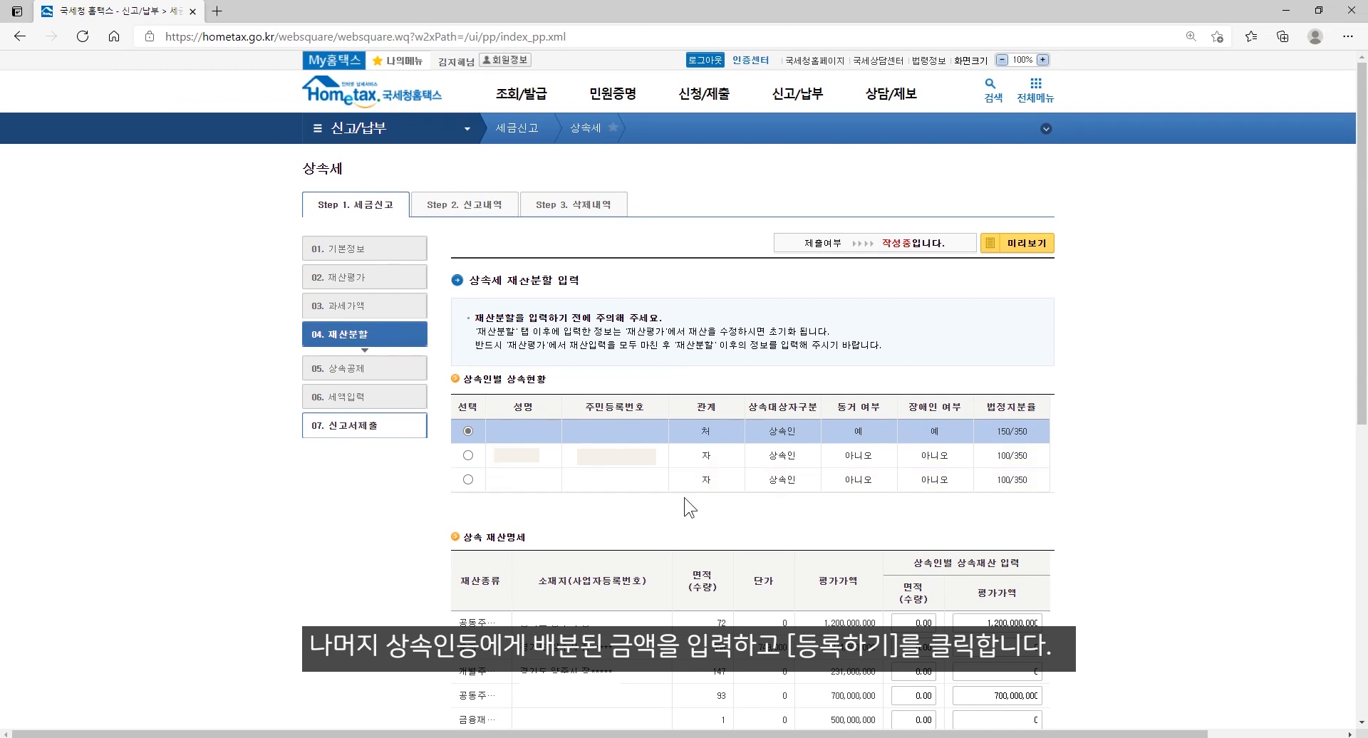
{"action": "left_click", "coordinate": [467, 456]}
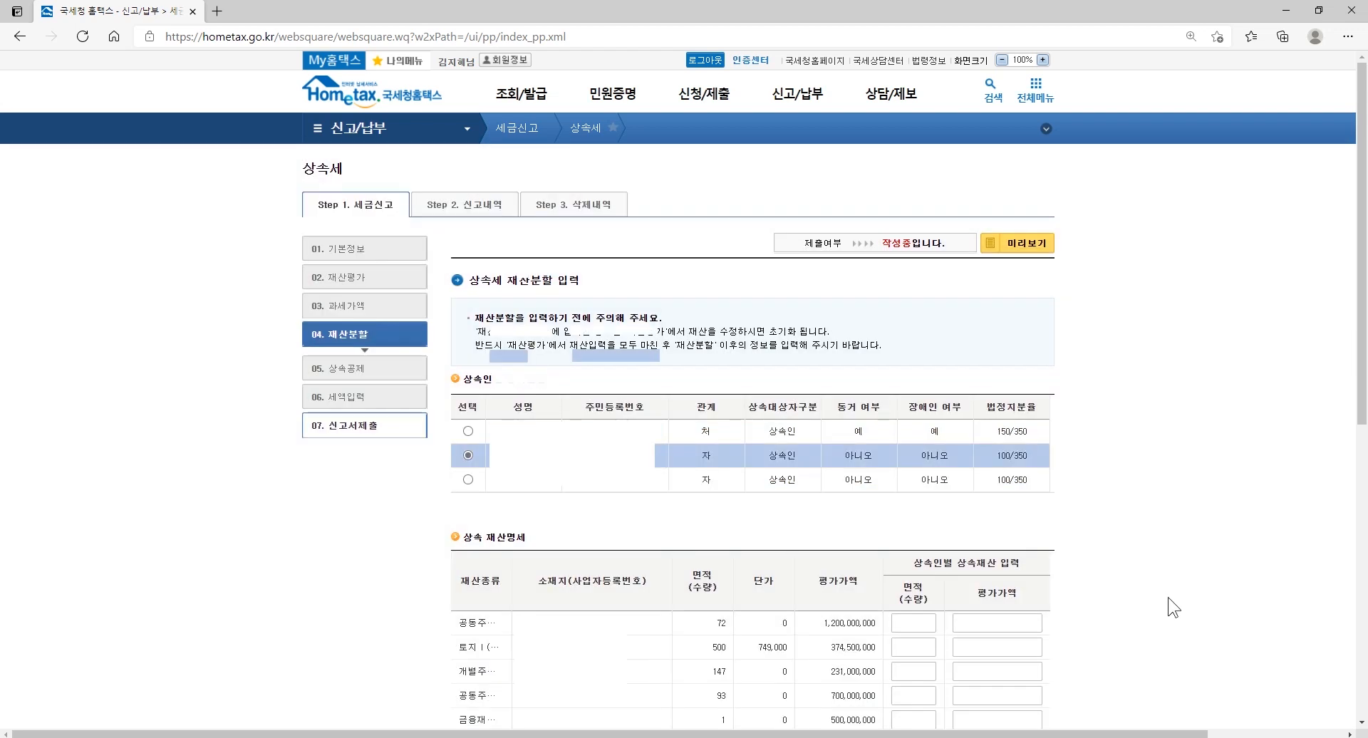
{"action": "scroll", "coordinate": [1141, 599], "scroll_direction": "down", "scroll_amount": 2}
{"action": "left_click", "coordinate": [1008, 549]}
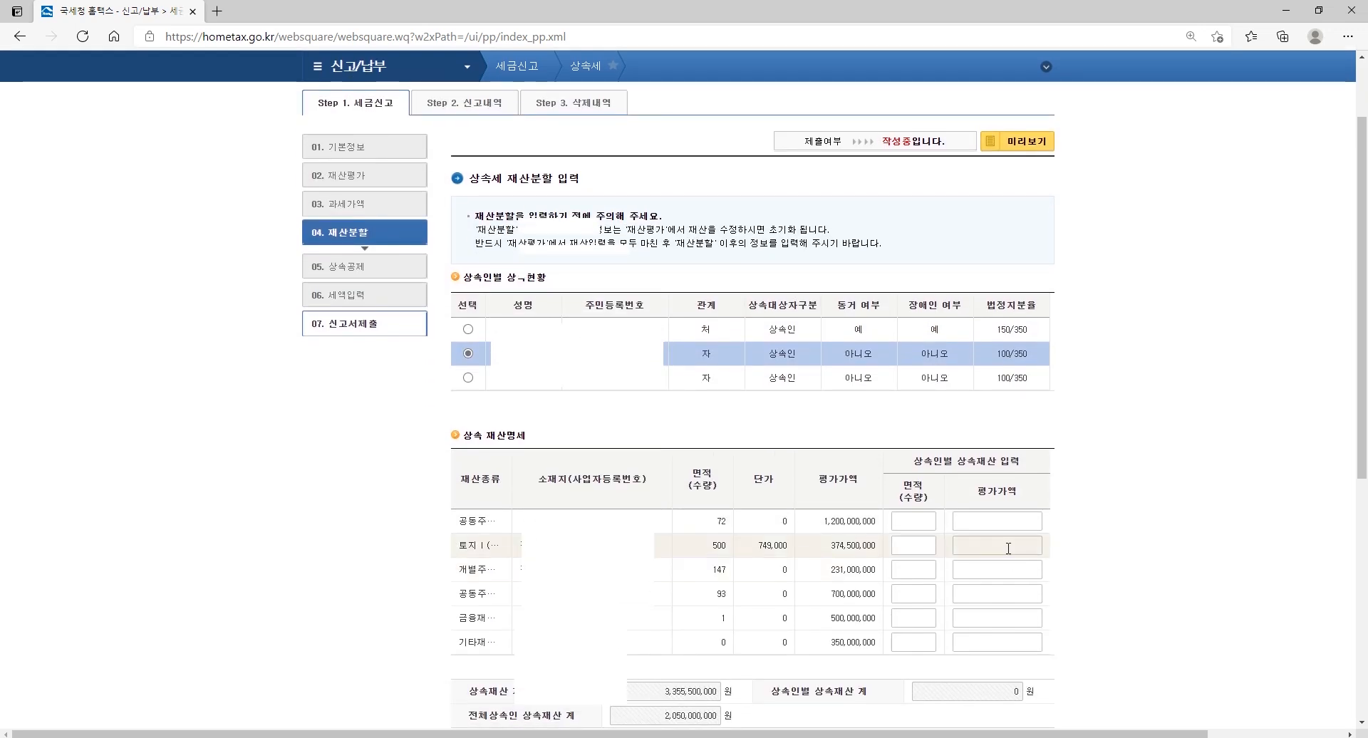
{"action": "type", "text": "3745"}
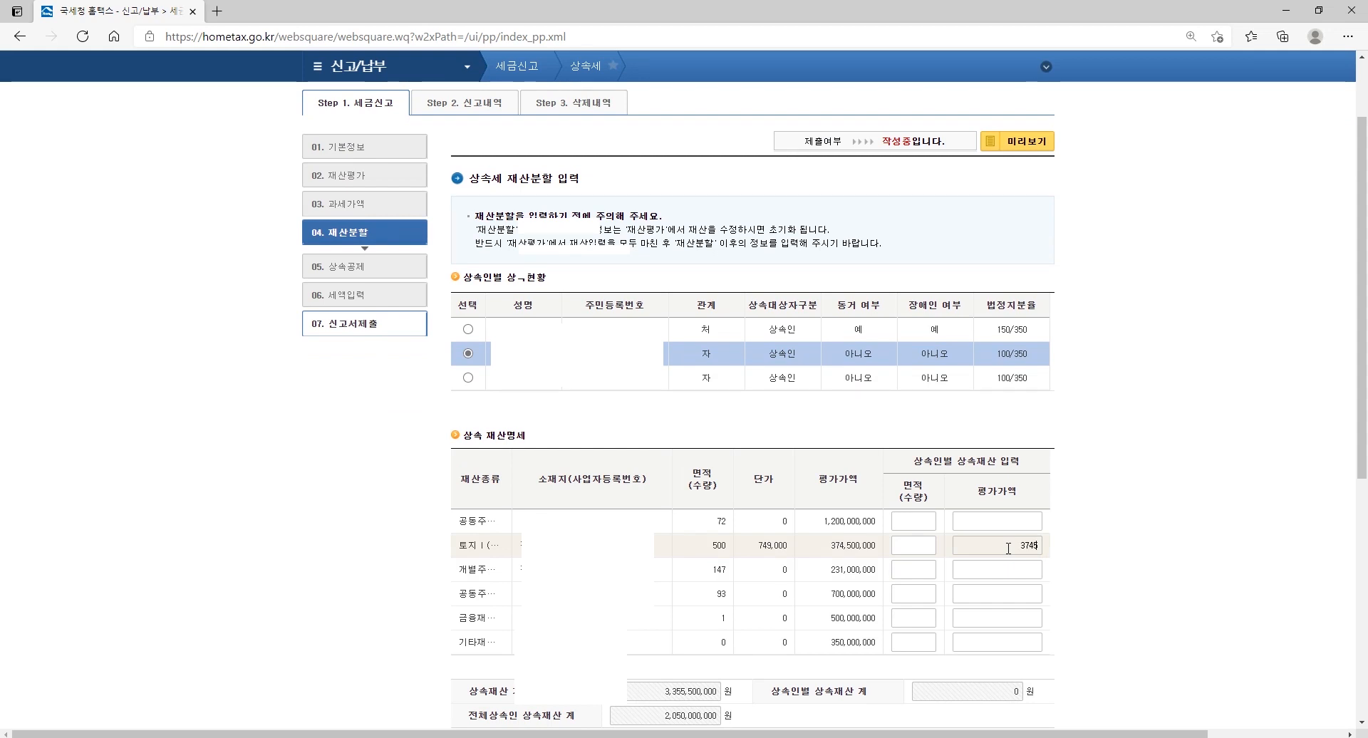
{"action": "type", "text": "00000"}
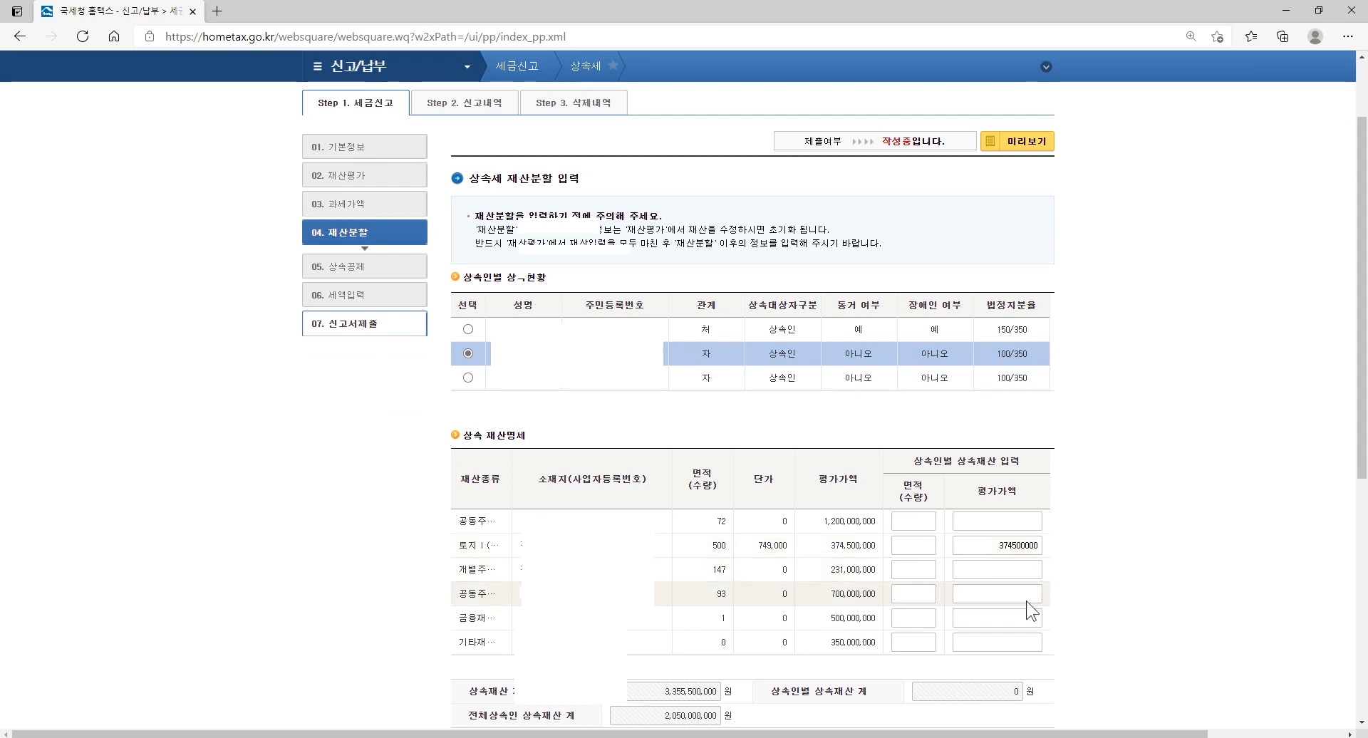
{"action": "left_click", "coordinate": [1026, 618]}
{"action": "type", "text": "2500"}
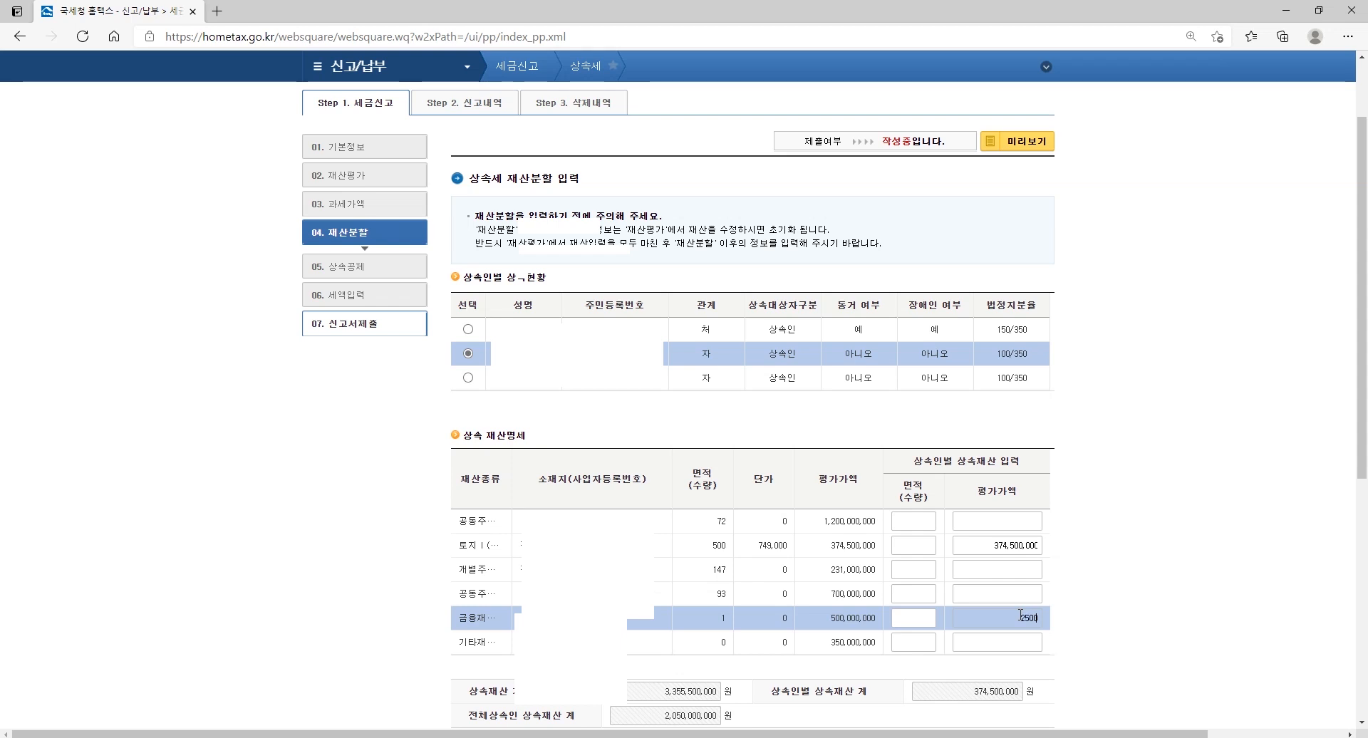
{"action": "type", "text": "00000"}
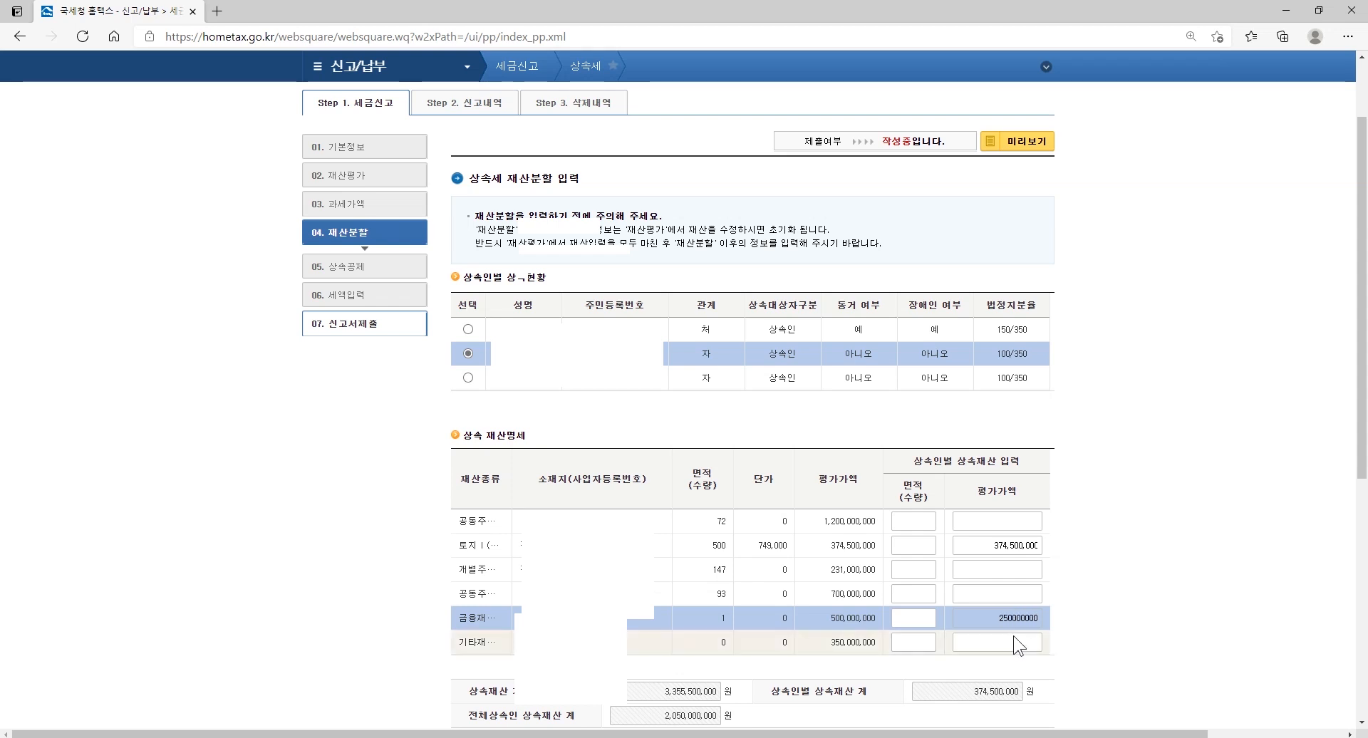
{"action": "left_click", "coordinate": [1015, 640]}
{"action": "type", "text": "100000000"}
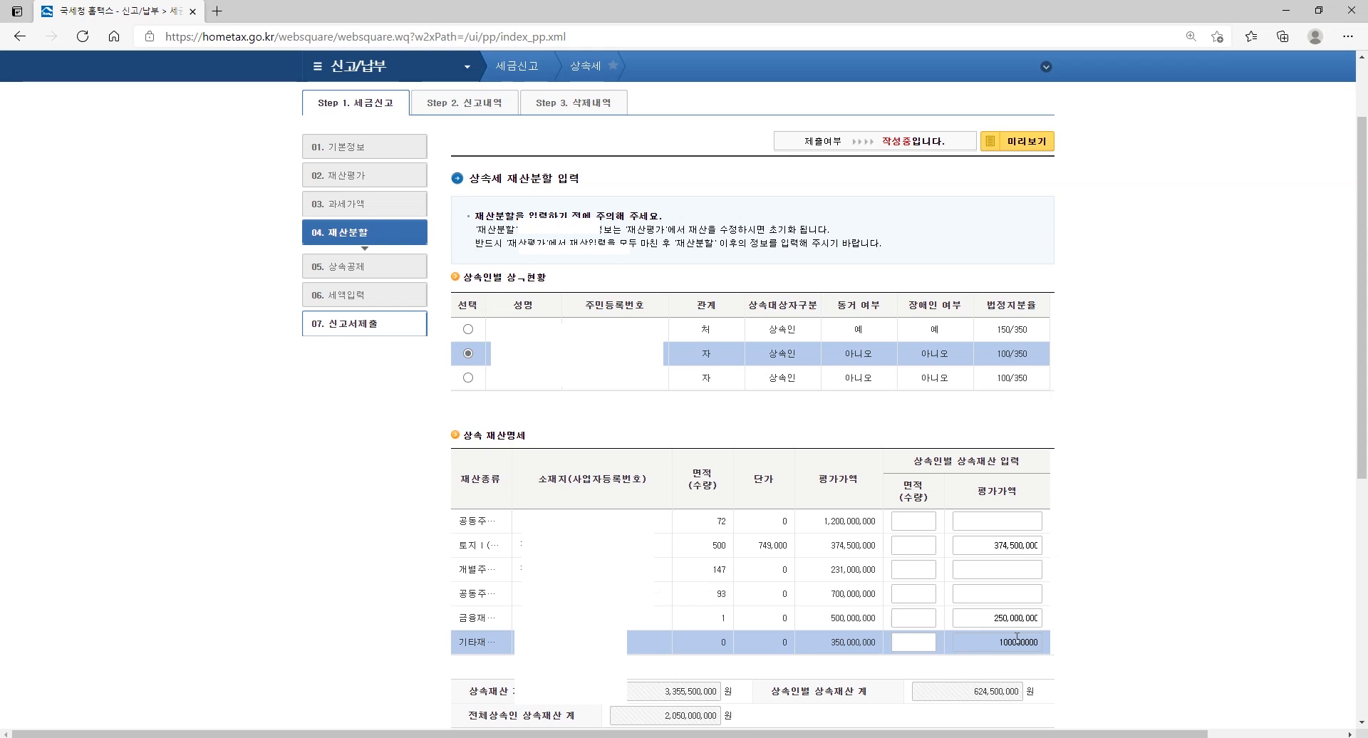
- Set the first child's share of the funeral cost deduction (장례비용 상속인별 공제금액) to 3,000,000 won
{"action": "scroll", "coordinate": [1077, 659], "scroll_direction": "down", "scroll_amount": 3}
{"action": "left_click", "coordinate": [998, 619]}
{"action": "type", "text": "3"}
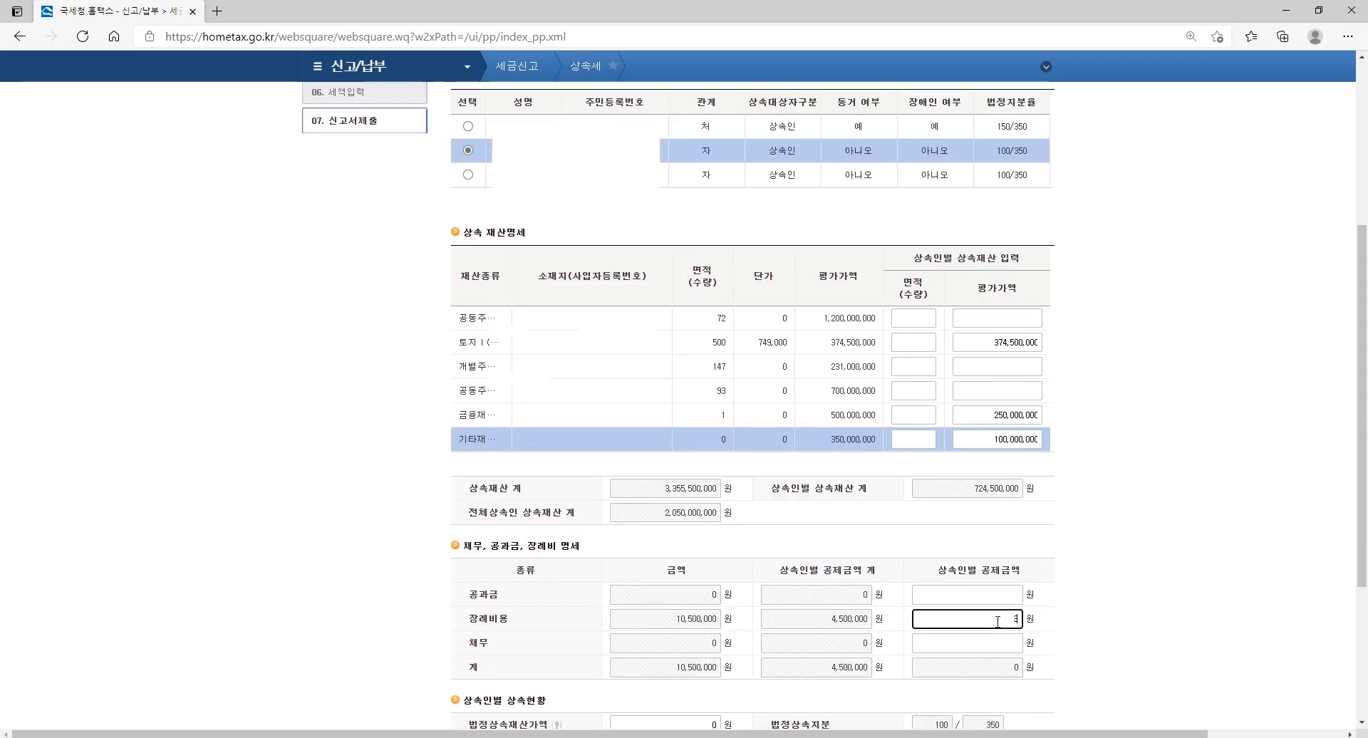
{"action": "type", "text": "000000"}
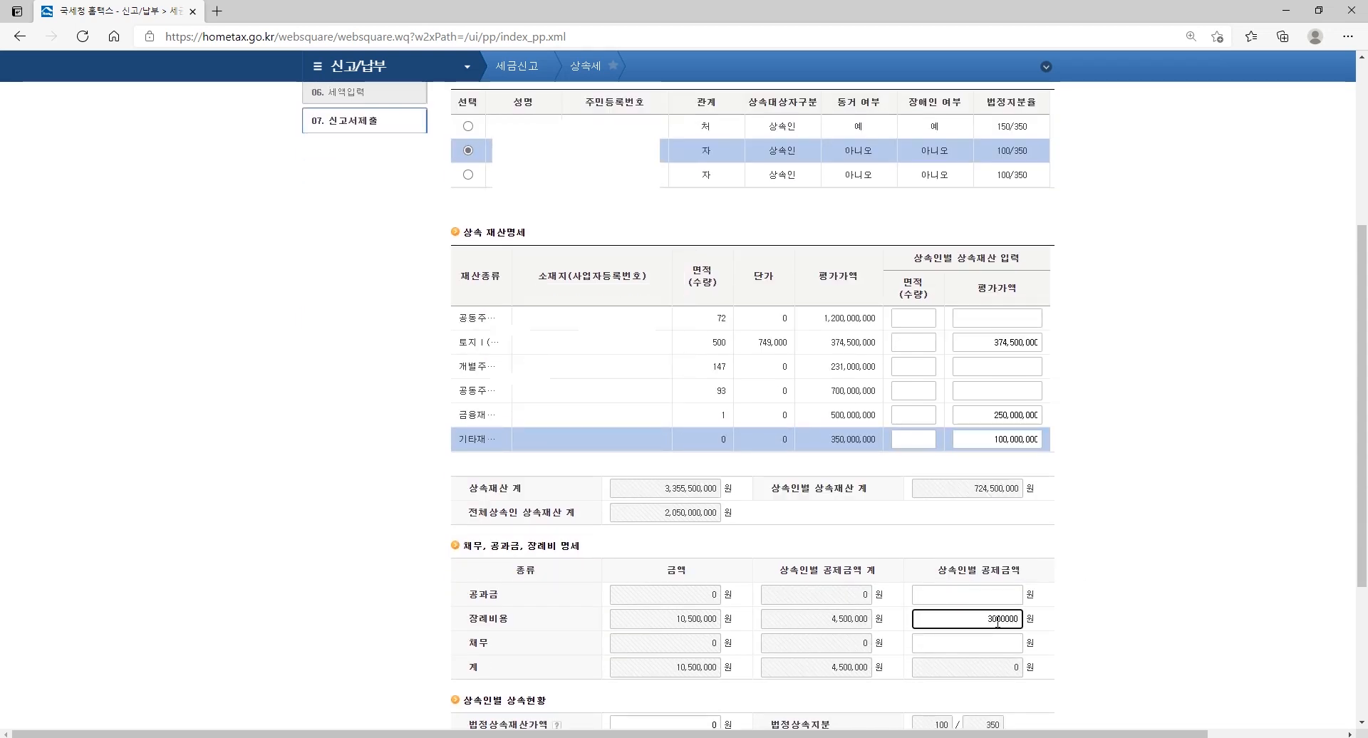
- Register the first child's division with 법정상속재산가액 958,714,285 won, 실제상속재산가액 721,500,000 won and 실제상속지분 22/100
{"action": "scroll", "coordinate": [998, 620], "scroll_direction": "down", "scroll_amount": 2}
{"action": "left_click", "coordinate": [711, 623]}
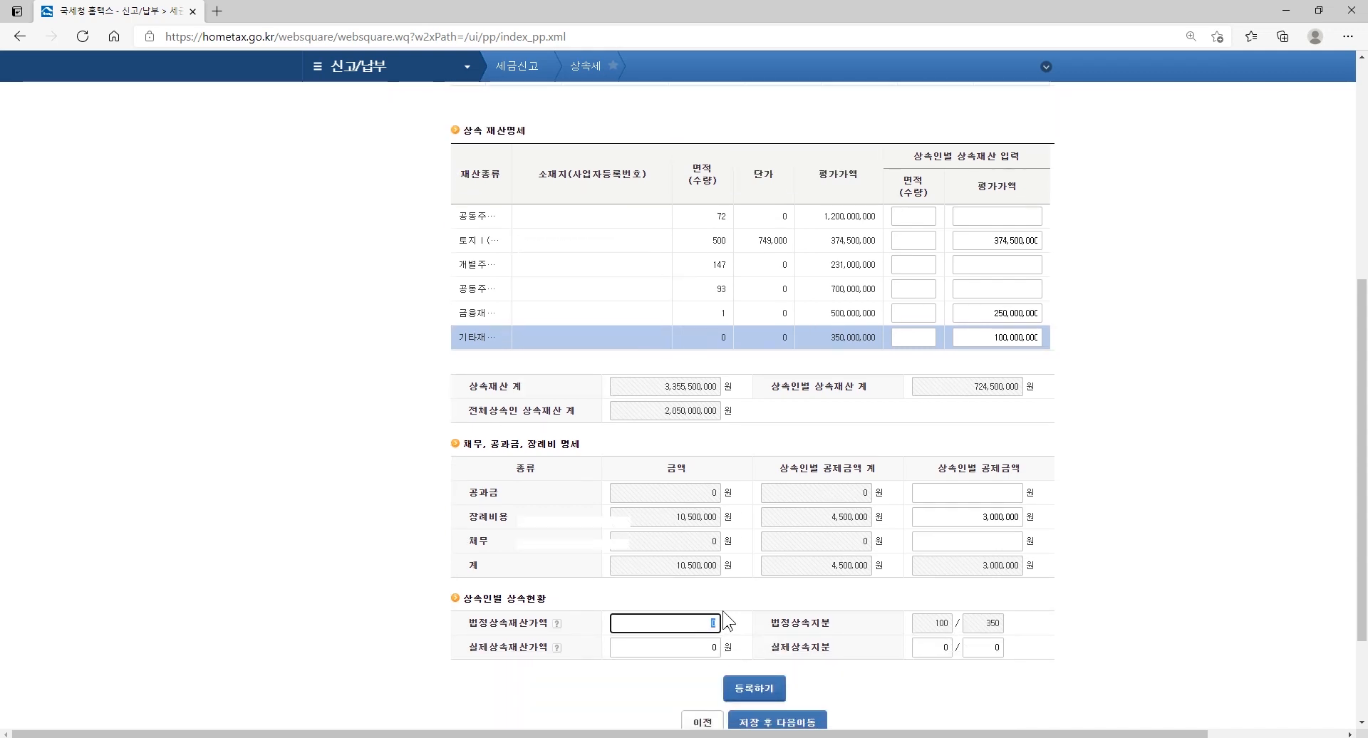
{"action": "type", "text": "958714285"}
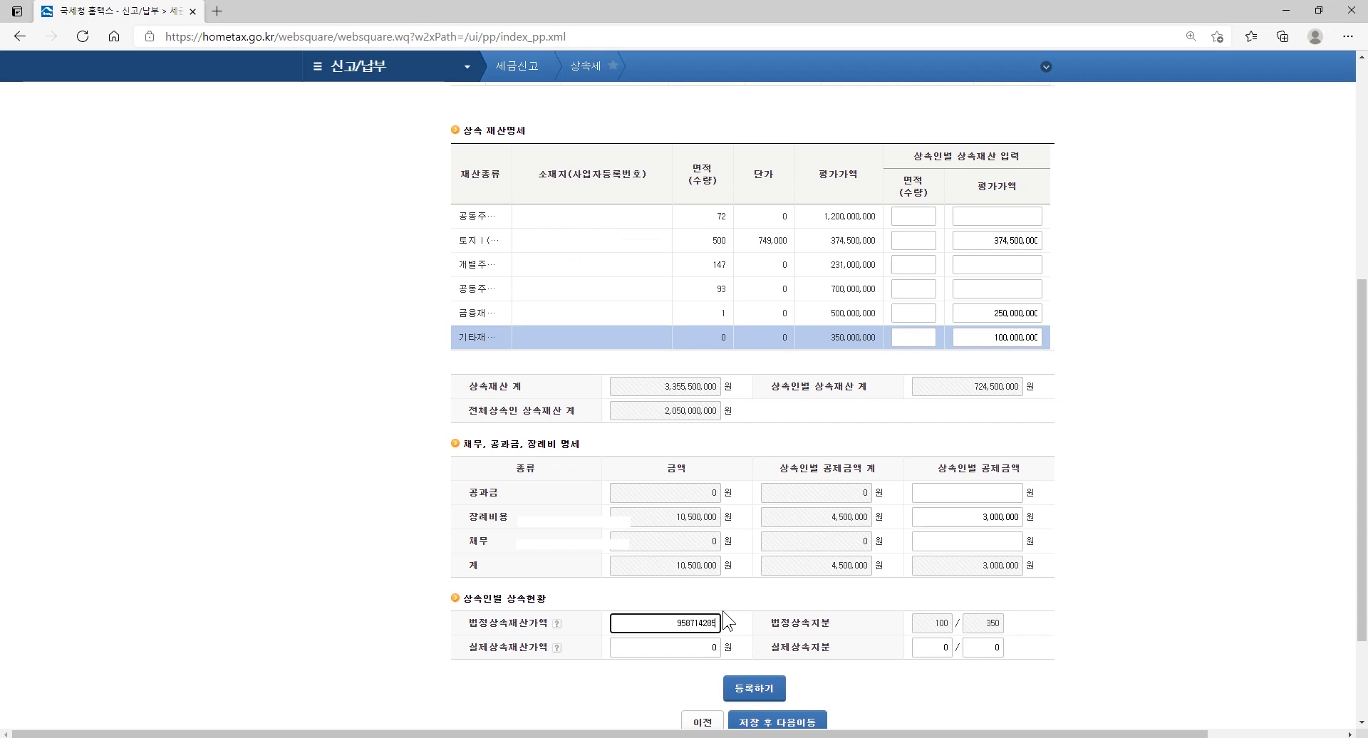
{"action": "left_click", "coordinate": [712, 646]}
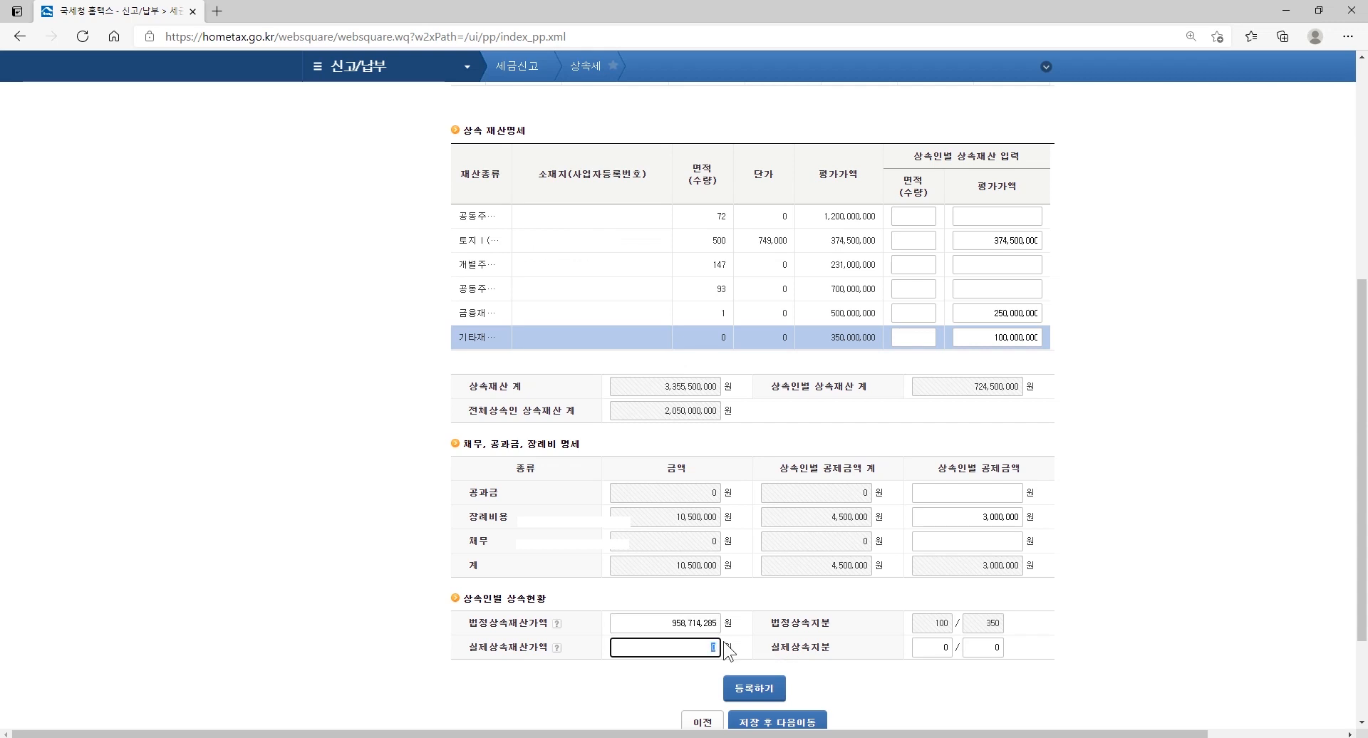
{"action": "type", "text": "721500000"}
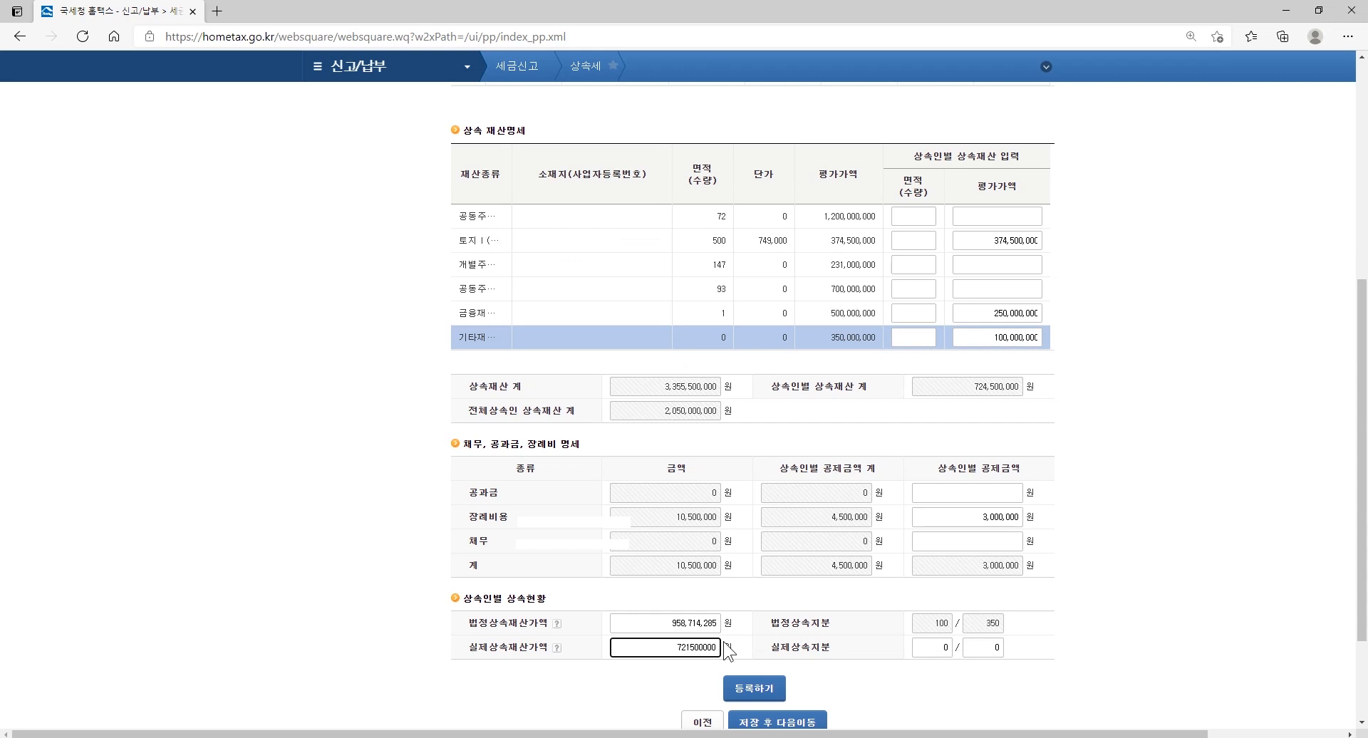
{"action": "key", "text": "Tab"}
{"action": "type", "text": "2"}
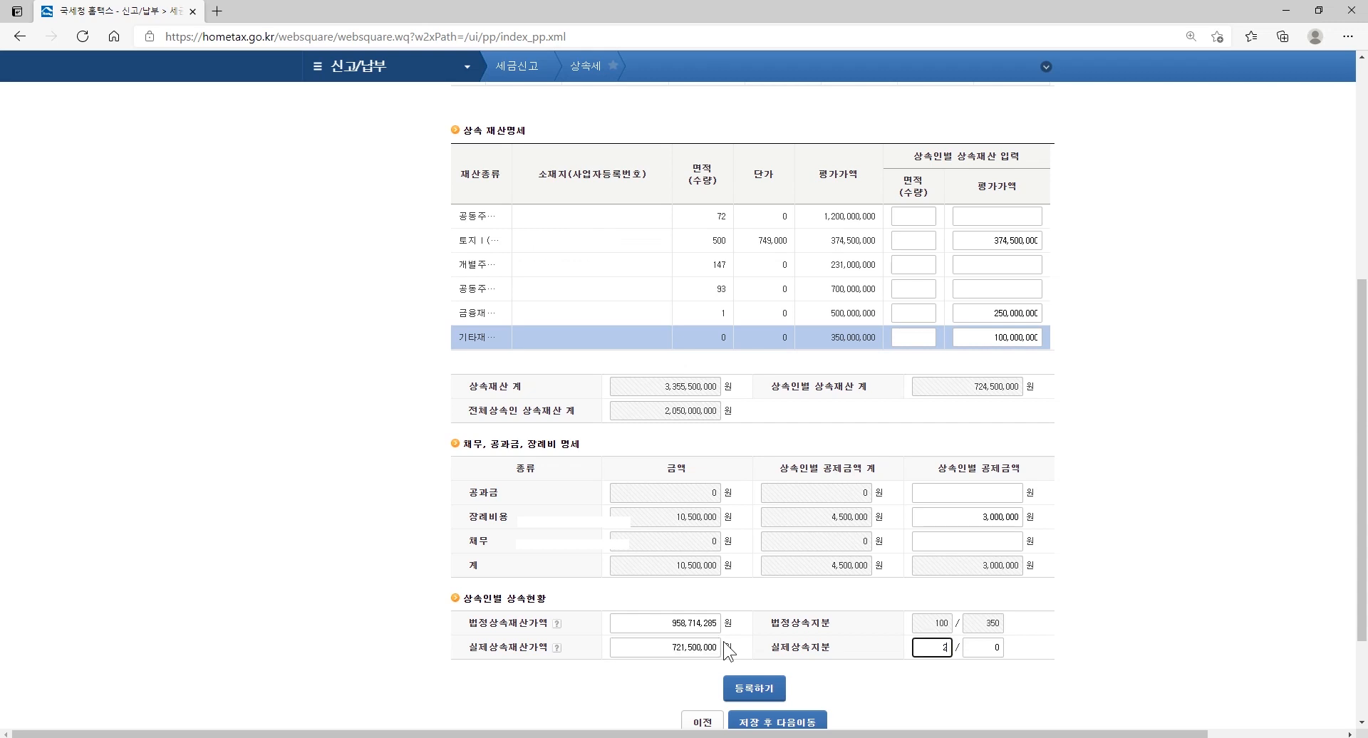
{"action": "type", "text": "2"}
{"action": "key", "text": "Tab"}
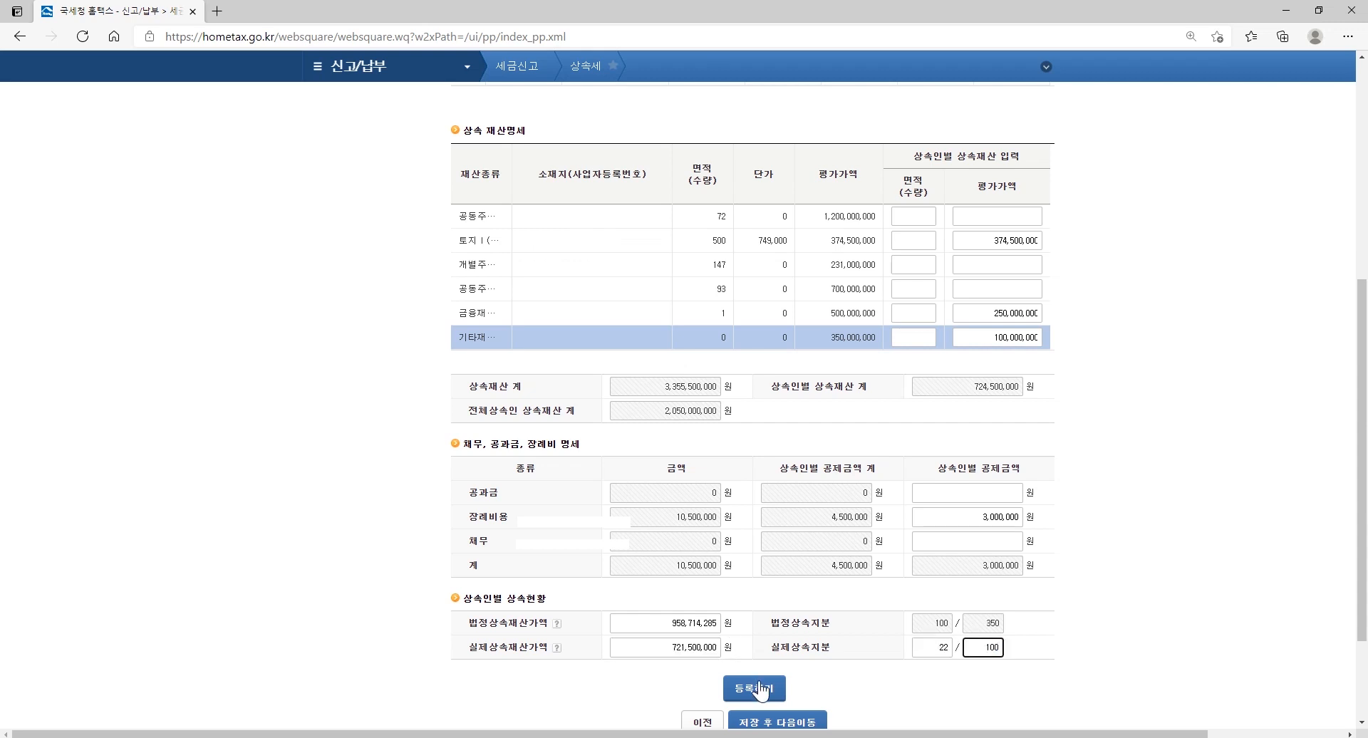
{"action": "left_click", "coordinate": [757, 689]}
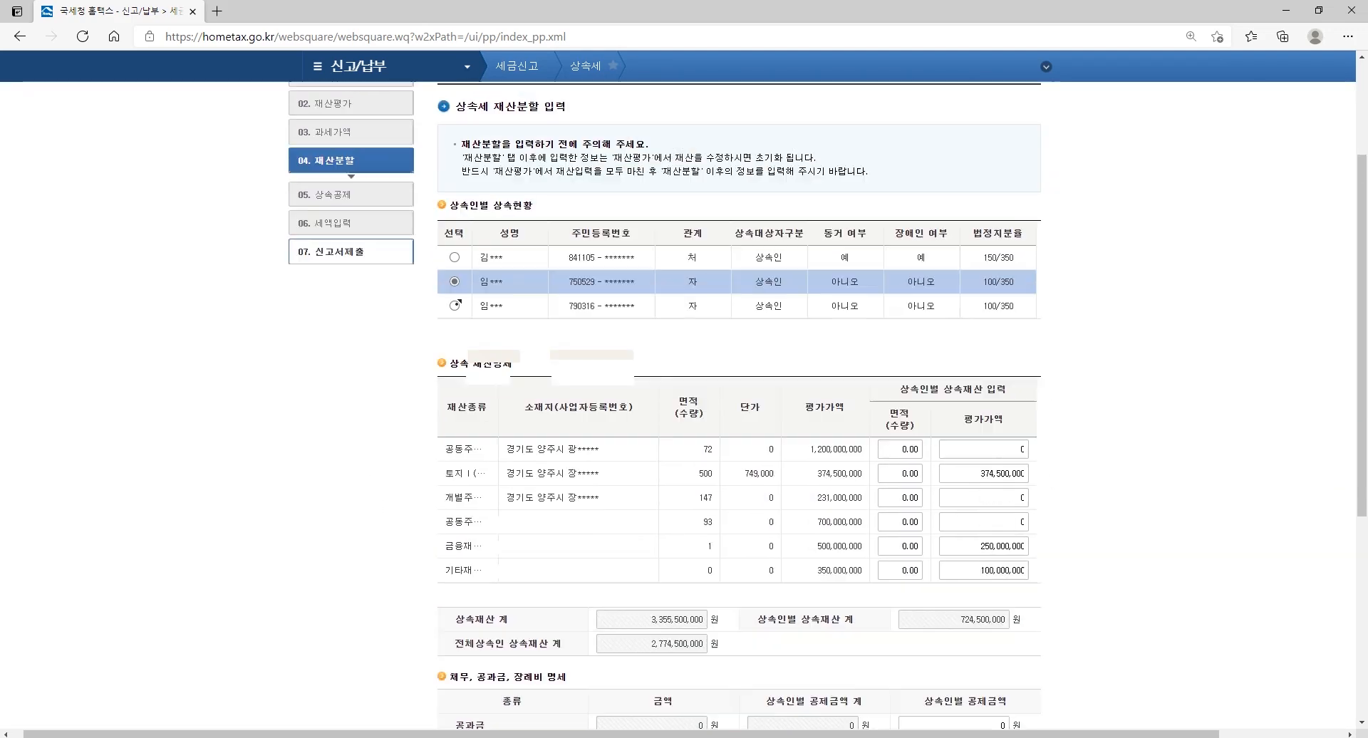
- Allocate to the second child 231,000,000 won of the 개별주택, 250,000,000 won of the 금융재산 and 100,000,000 won of the 기타재산
{"action": "left_click", "coordinate": [454, 305]}
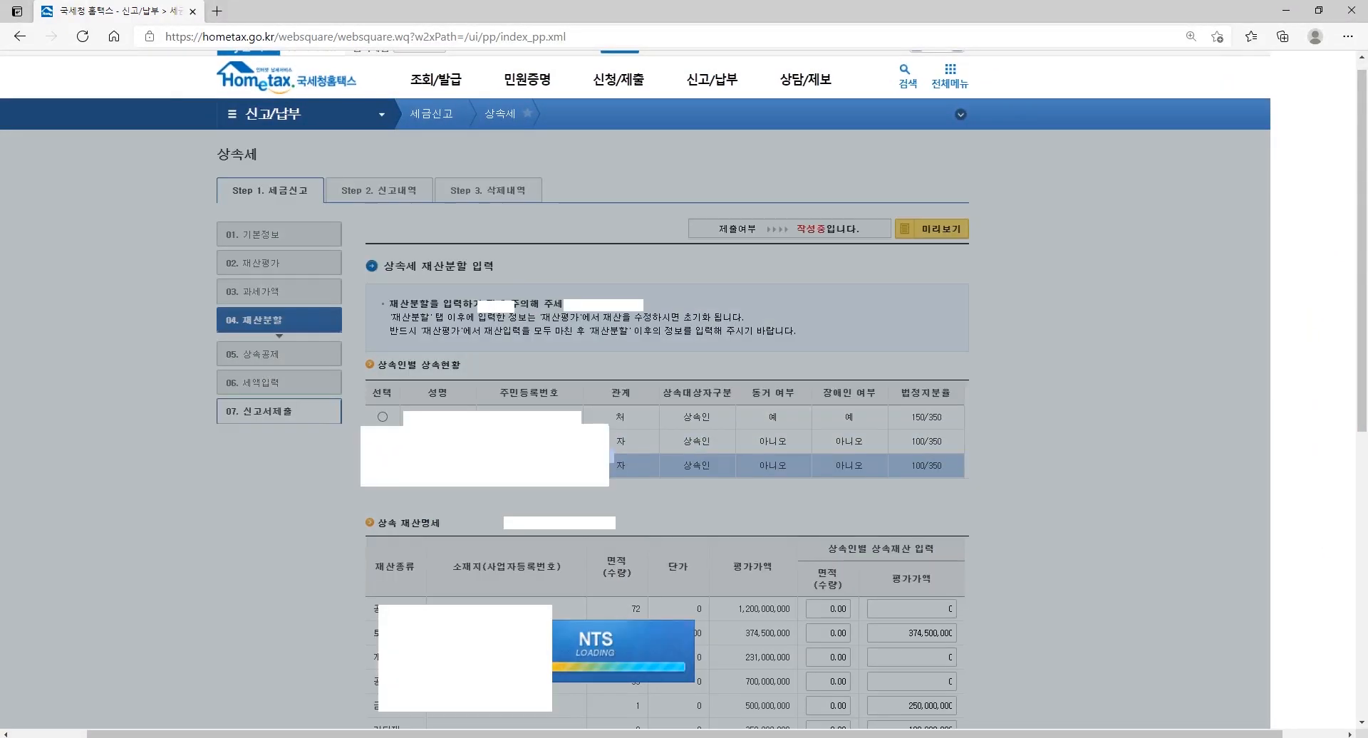
{"action": "scroll", "coordinate": [804, 561], "scroll_direction": "down", "scroll_amount": 2}
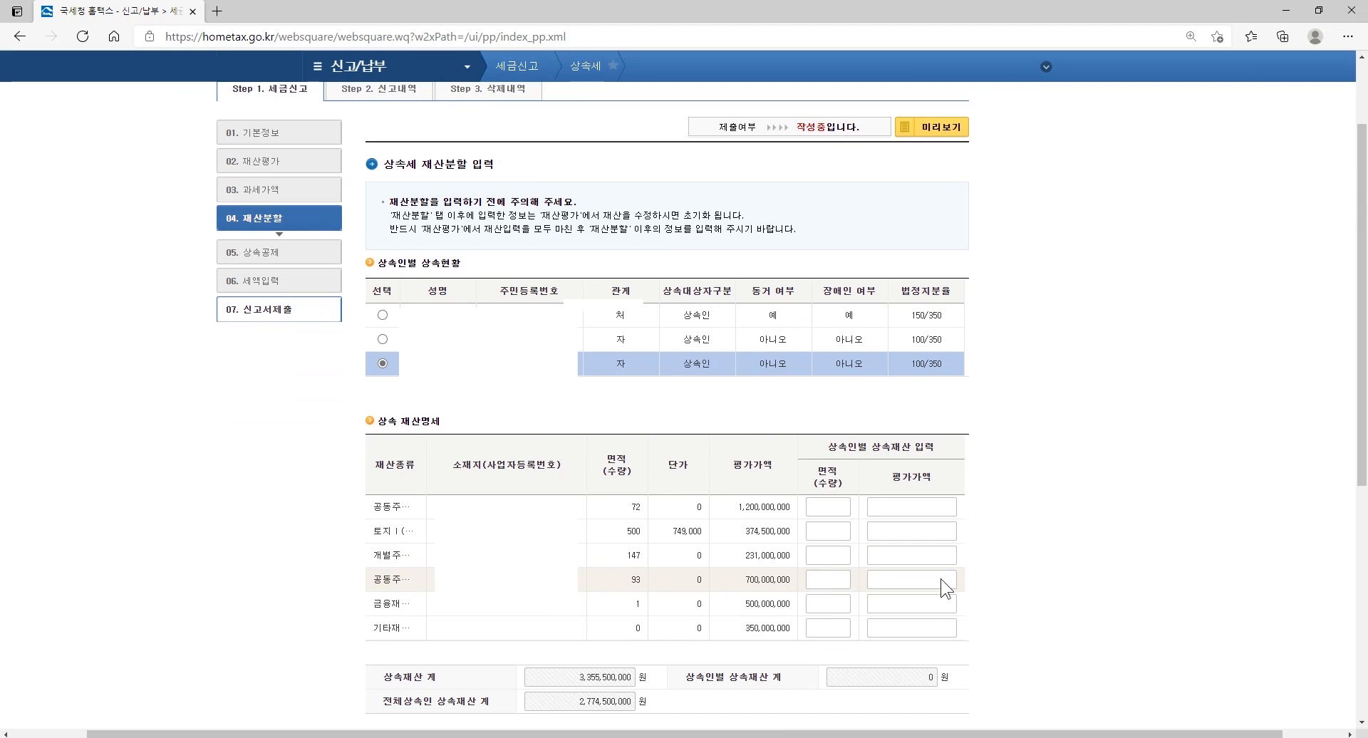
{"action": "left_click", "coordinate": [929, 555]}
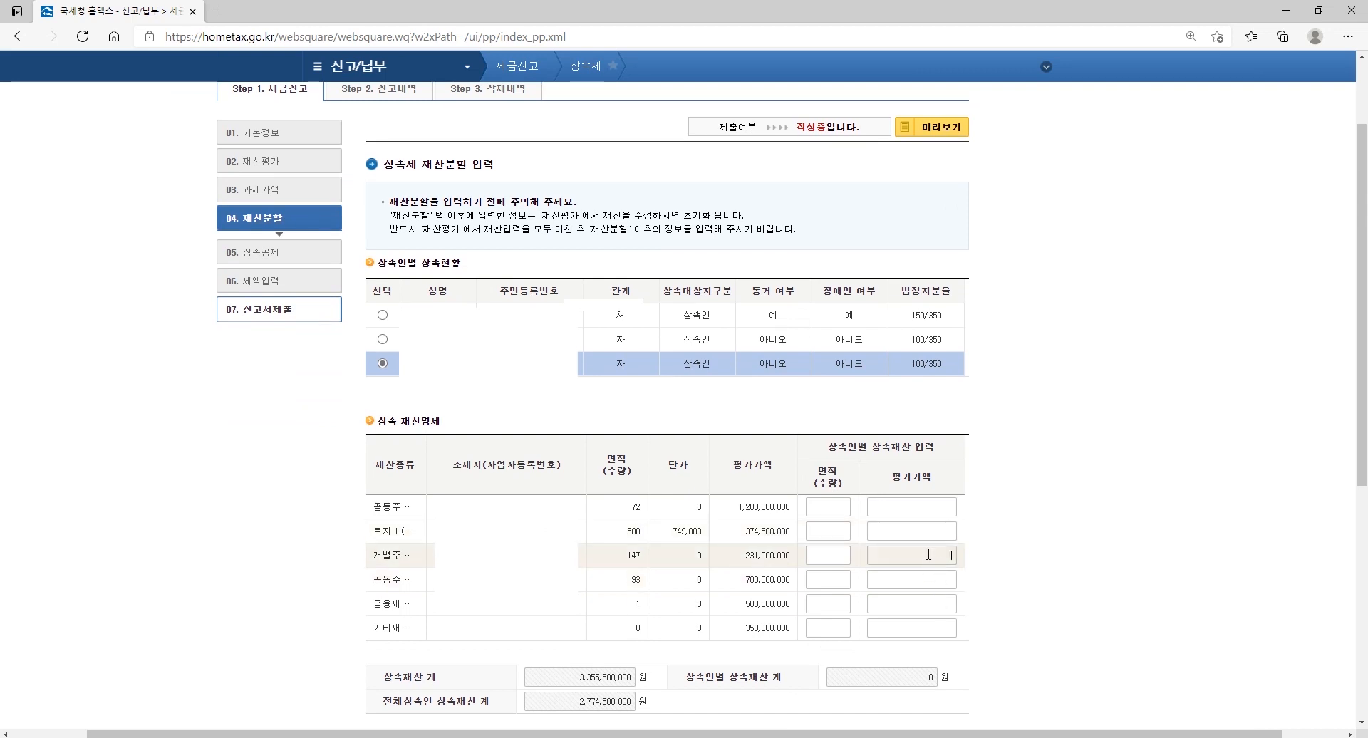
{"action": "type", "text": "23"}
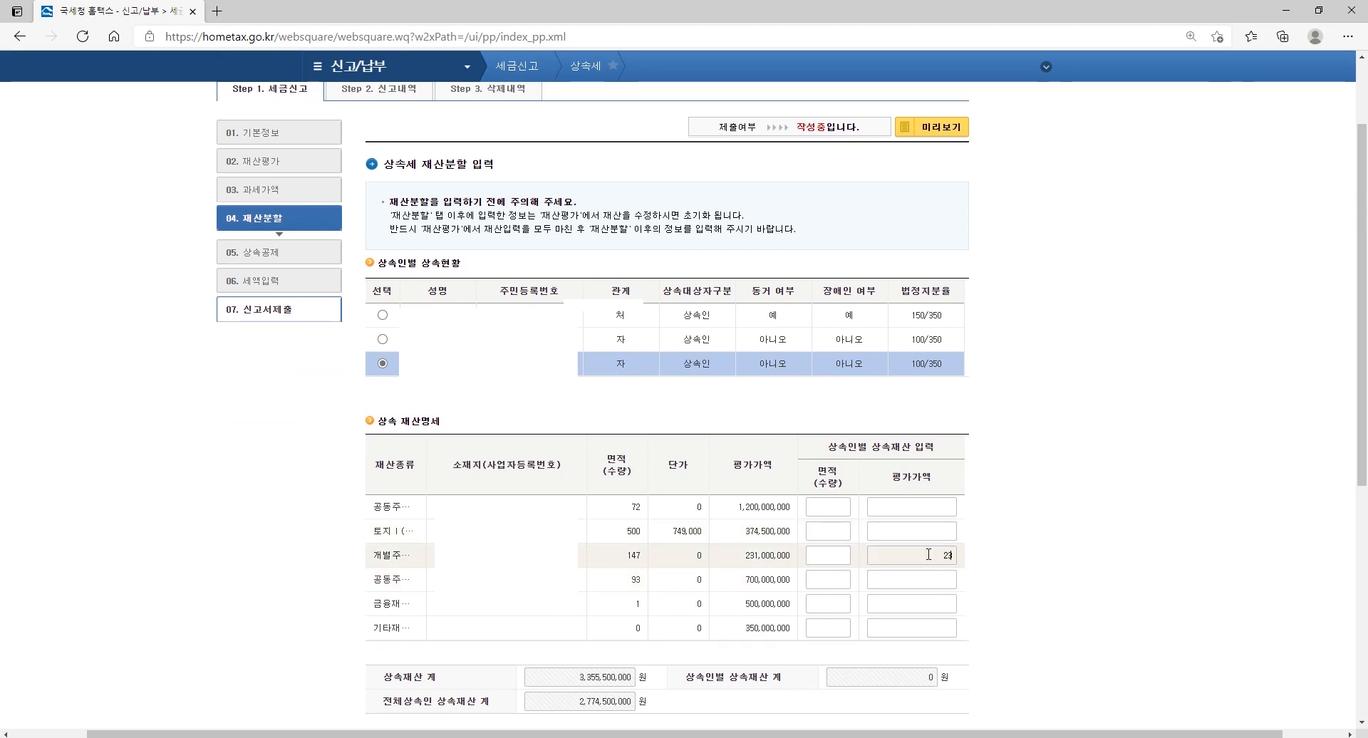
{"action": "type", "text": "1,000,000000"}
{"action": "left_click", "coordinate": [927, 604]}
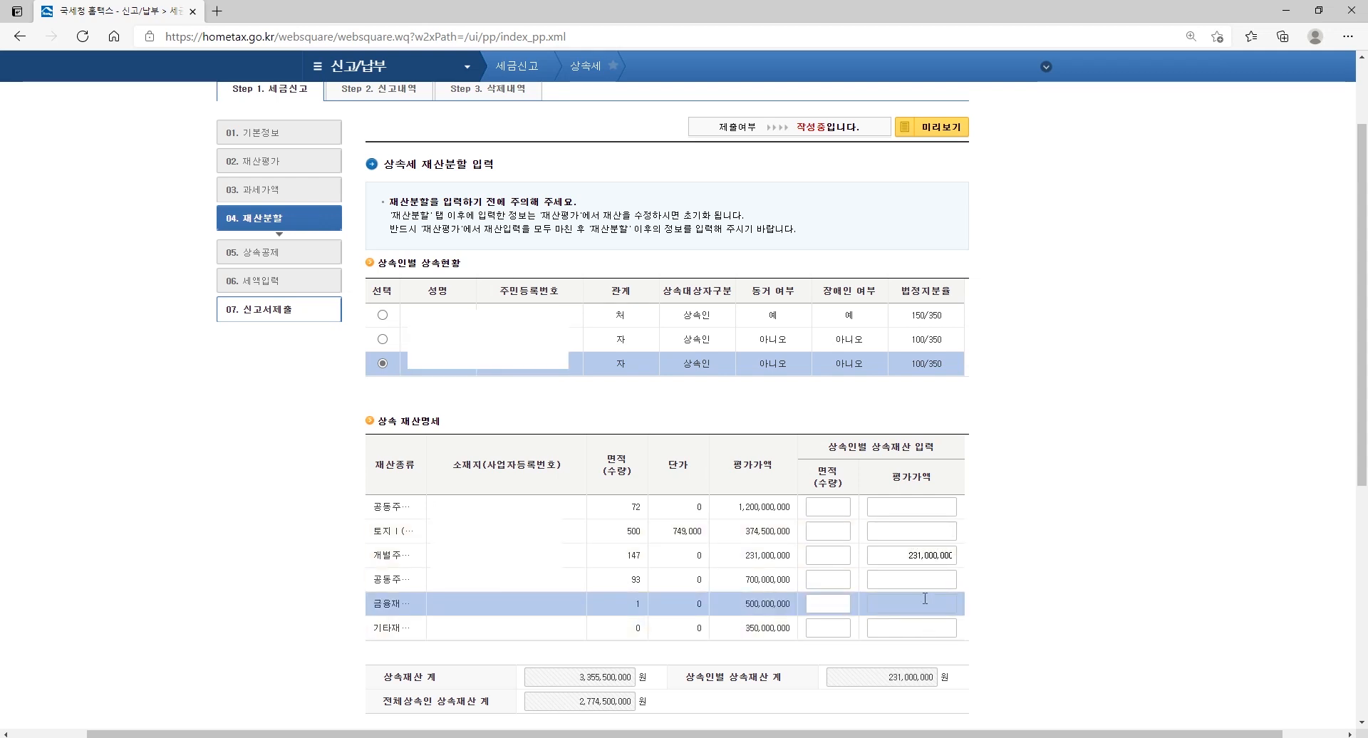
{"action": "type", "text": "250000000"}
{"action": "left_click", "coordinate": [900, 630]}
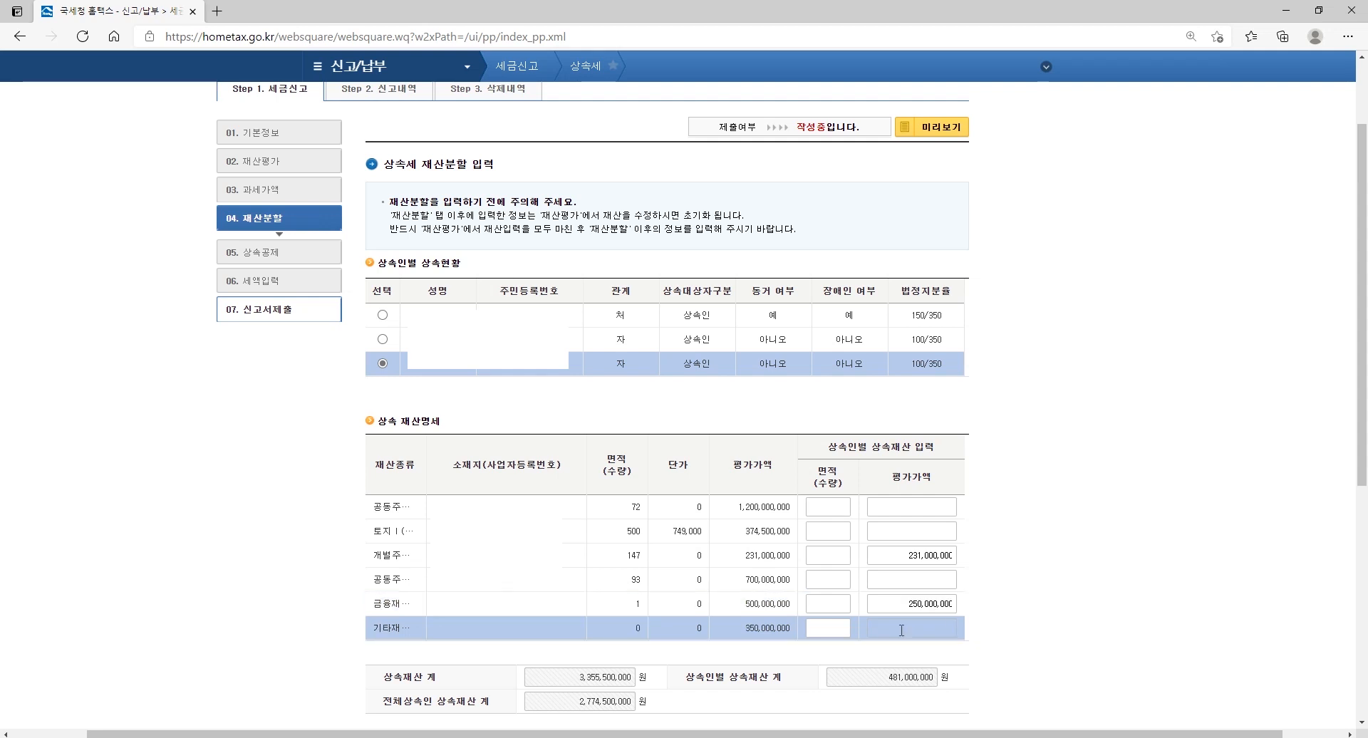
{"action": "type", "text": "100000000"}
- Set the second child's share of the funeral cost deduction (장례비용 상속인별 공제금액) to 3,000,000 won
{"action": "scroll", "coordinate": [1069, 650], "scroll_direction": "down", "scroll_amount": 3}
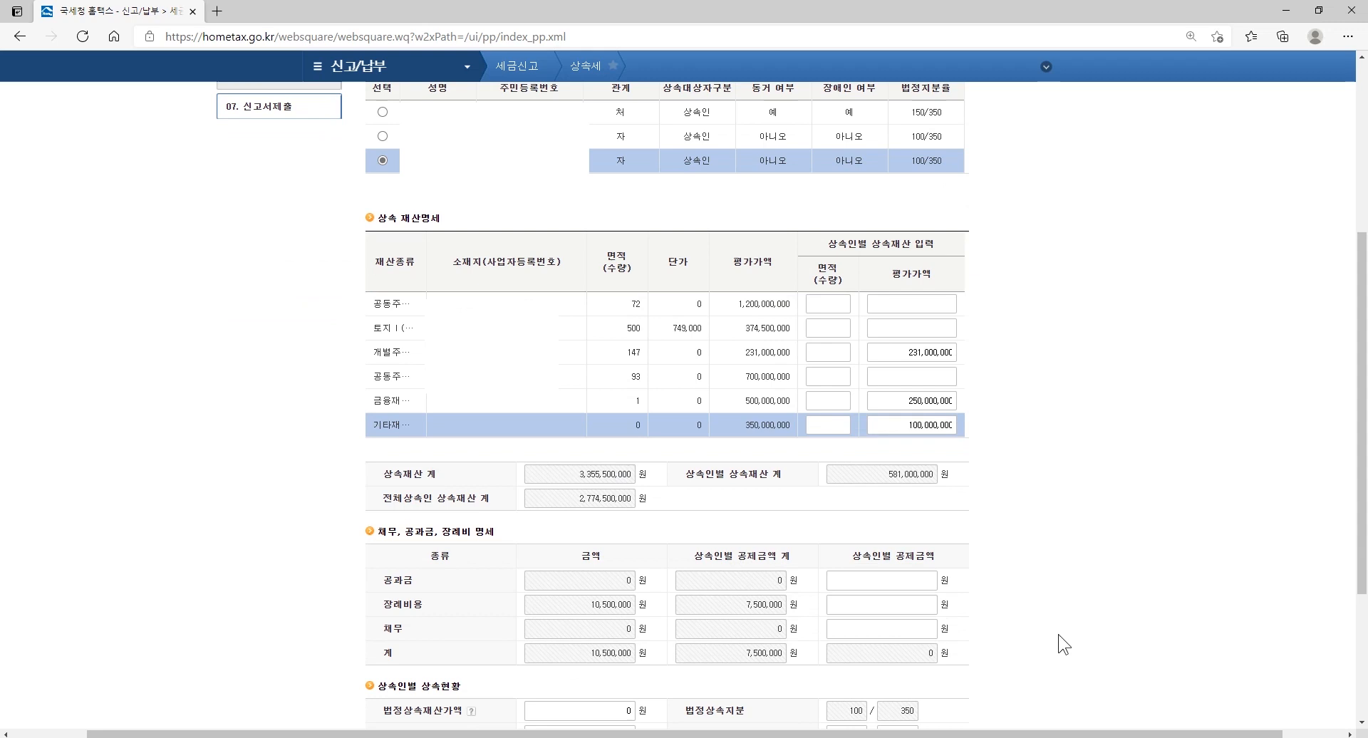
{"action": "left_click", "coordinate": [887, 610]}
{"action": "type", "text": "300"}
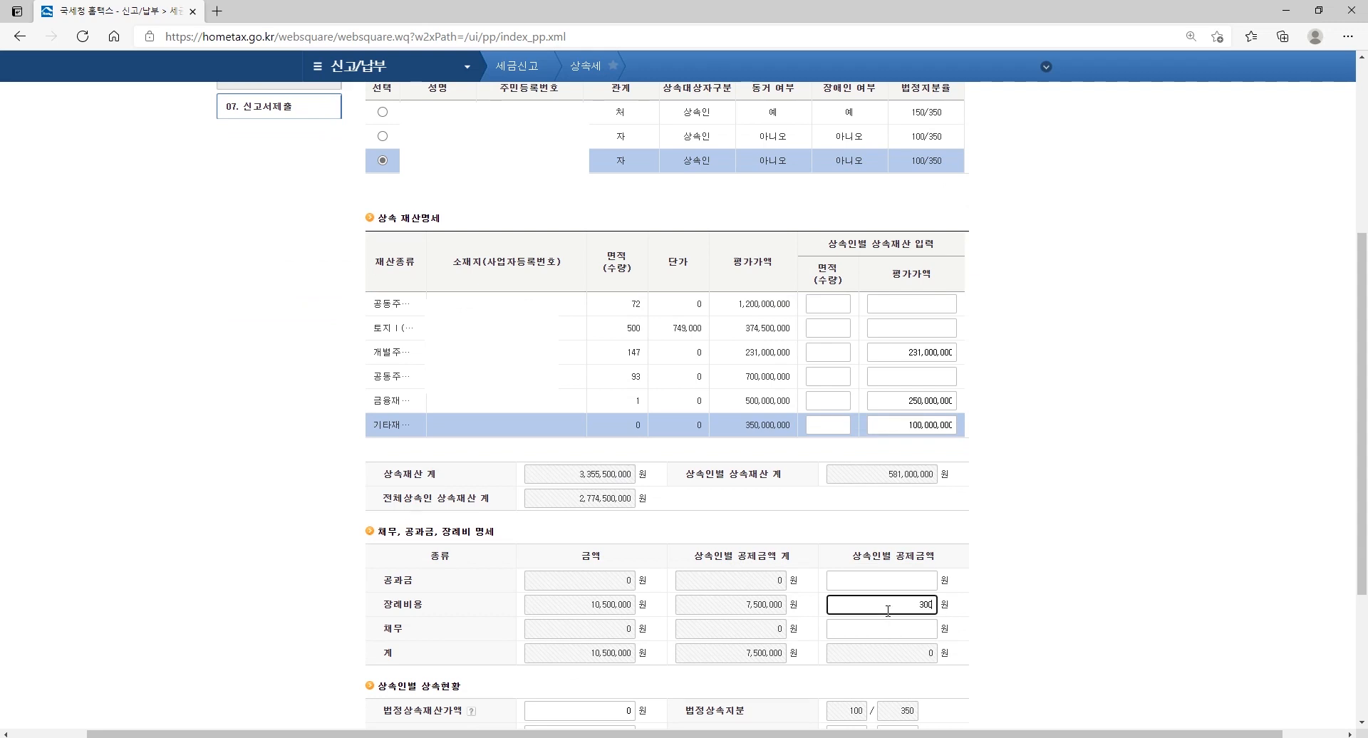
{"action": "type", "text": "0000"}
{"action": "left_click", "coordinate": [1063, 620]}
- Register the second child's division with 법정상속재산가액 958,714,285 won, 실제상속재산가액 578,000,000 won and 실제상속지분 17/100
{"action": "scroll", "coordinate": [1069, 622], "scroll_direction": "down", "scroll_amount": 3}
{"action": "left_click", "coordinate": [575, 507]}
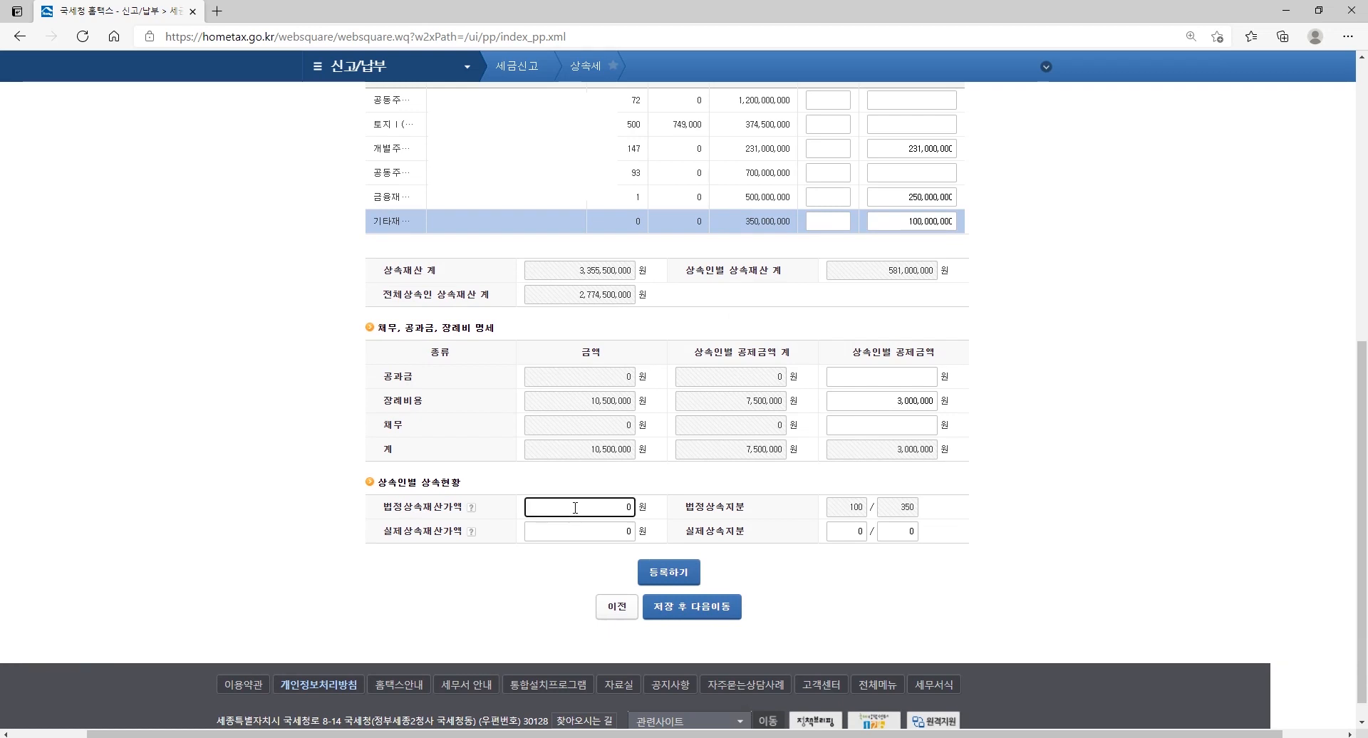
{"action": "left_click_drag", "start_coordinate": [575, 507], "coordinate": [642, 510]}
{"action": "type", "text": "958714285"}
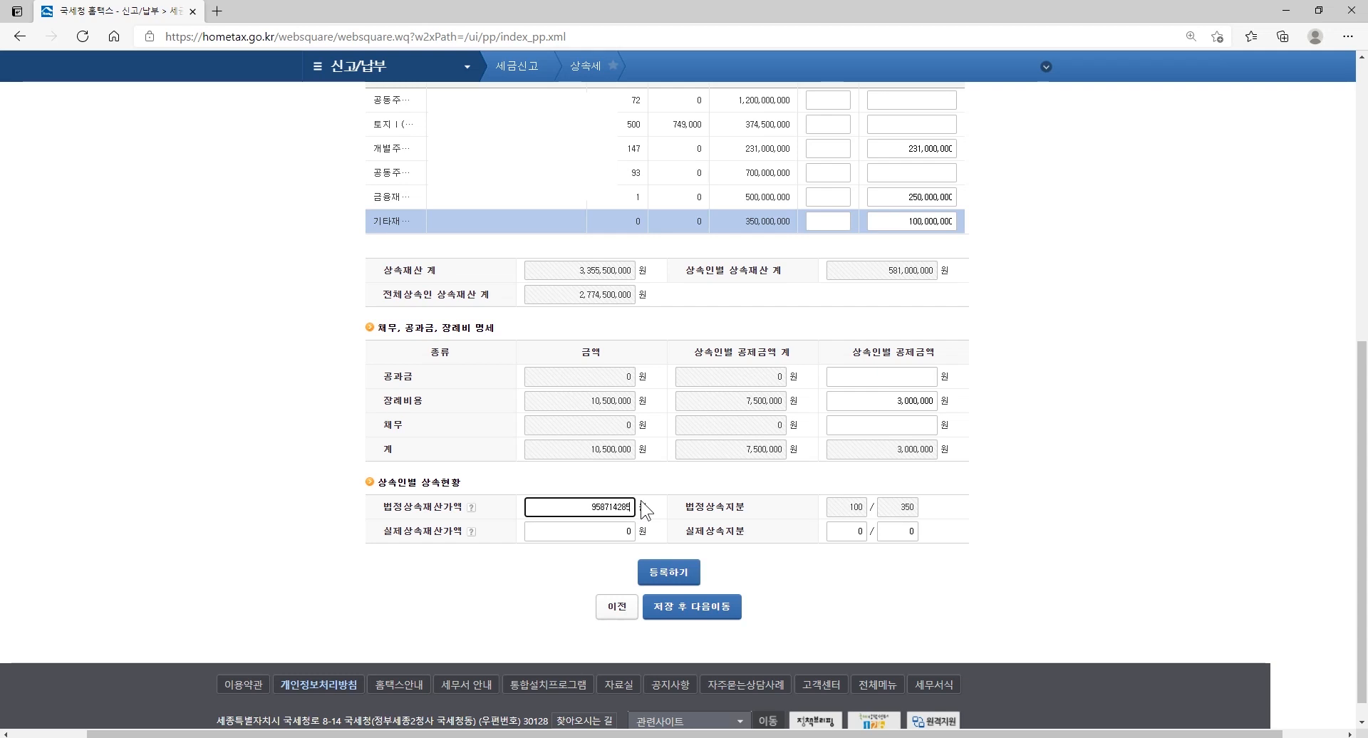
{"action": "left_click", "coordinate": [624, 531]}
{"action": "type", "text": "57"}
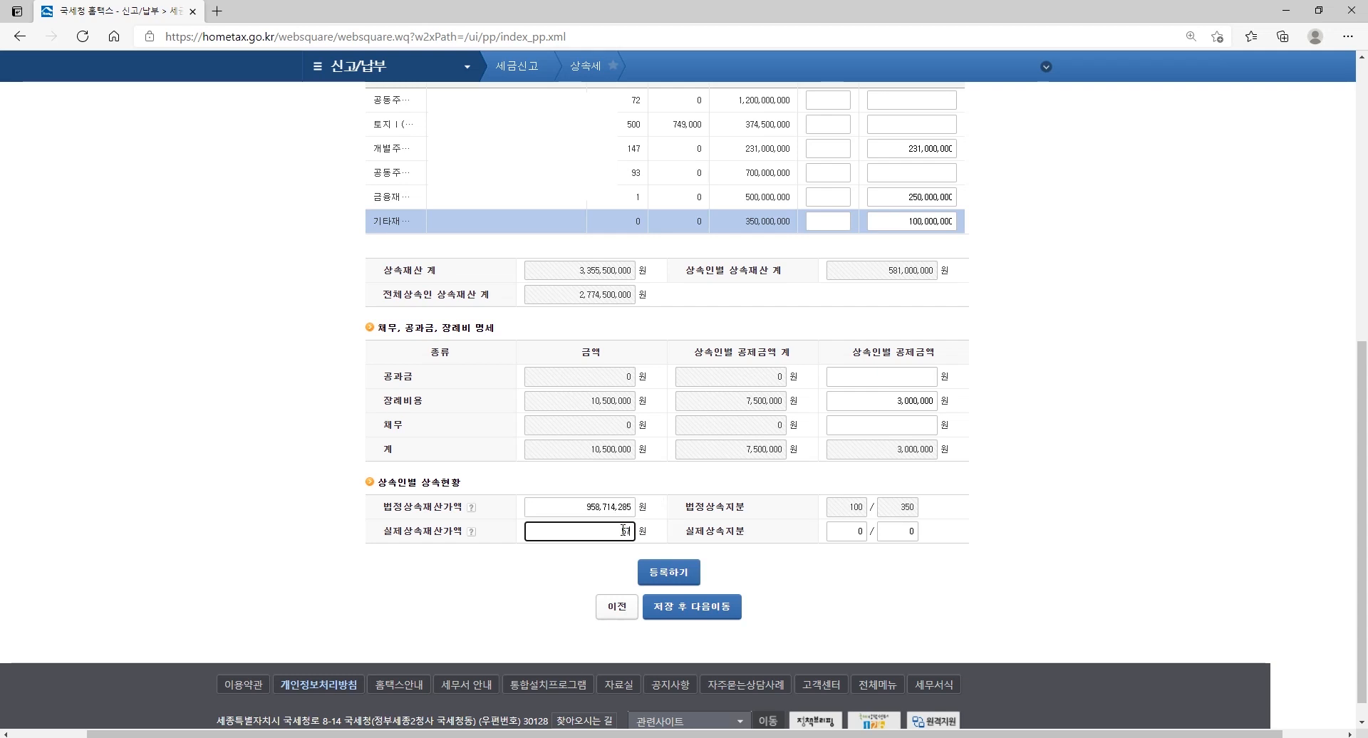
{"action": "type", "text": "8000000"}
{"action": "left_click", "coordinate": [848, 531]}
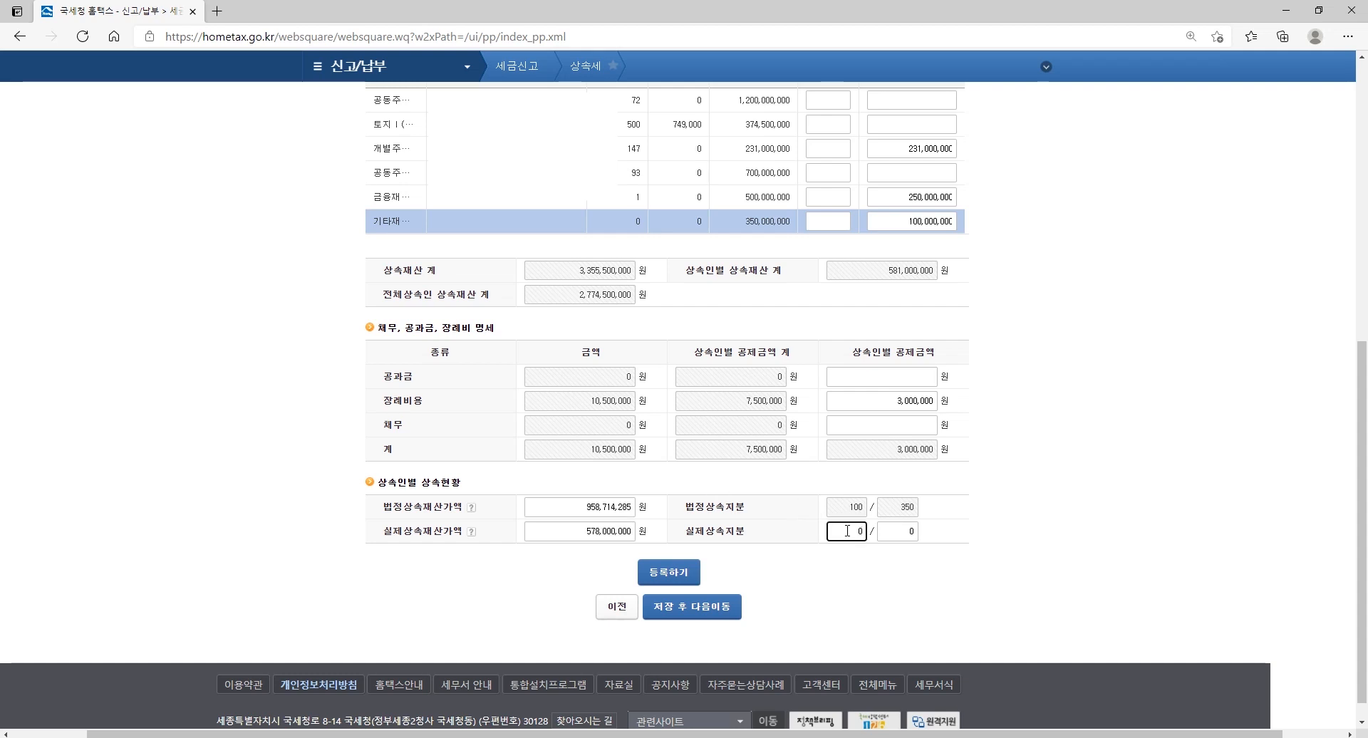
{"action": "type", "text": "17"}
{"action": "key", "text": "Tab"}
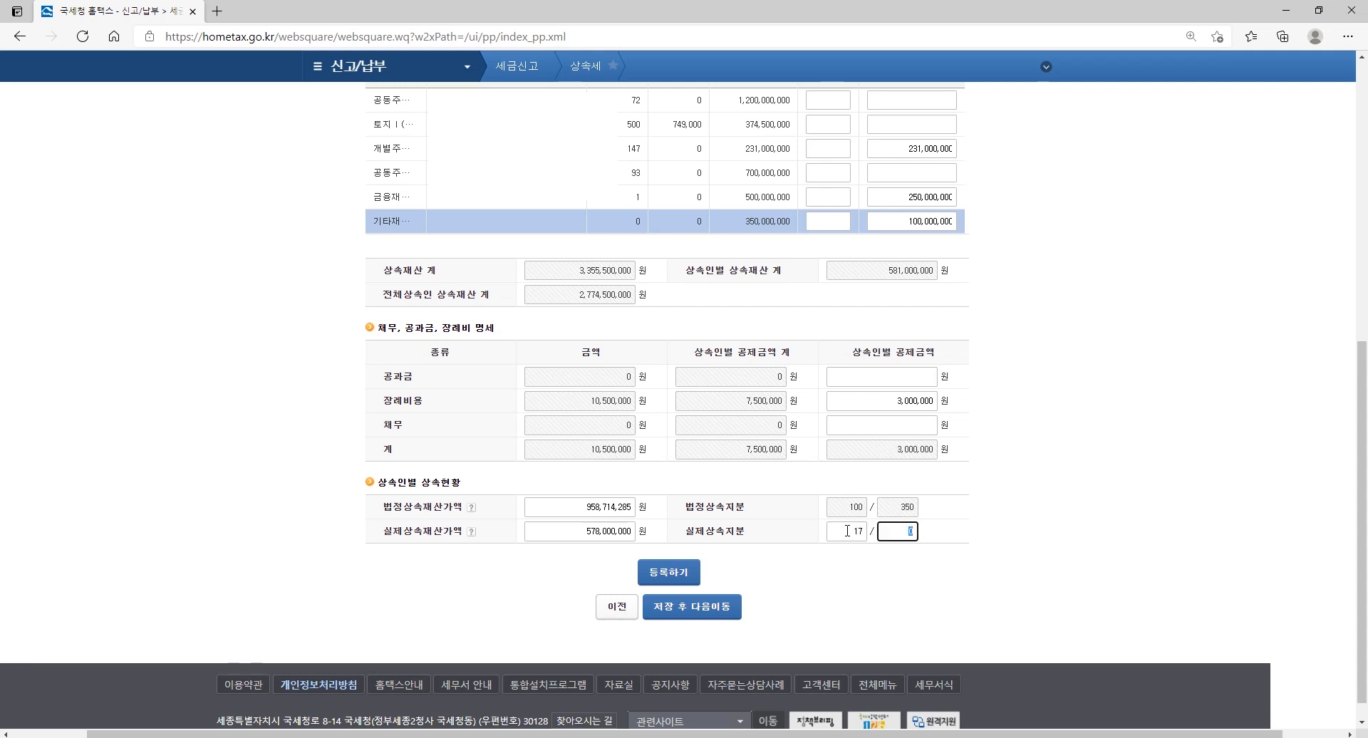
{"action": "type", "text": "100"}
{"action": "left_click", "coordinate": [667, 573]}
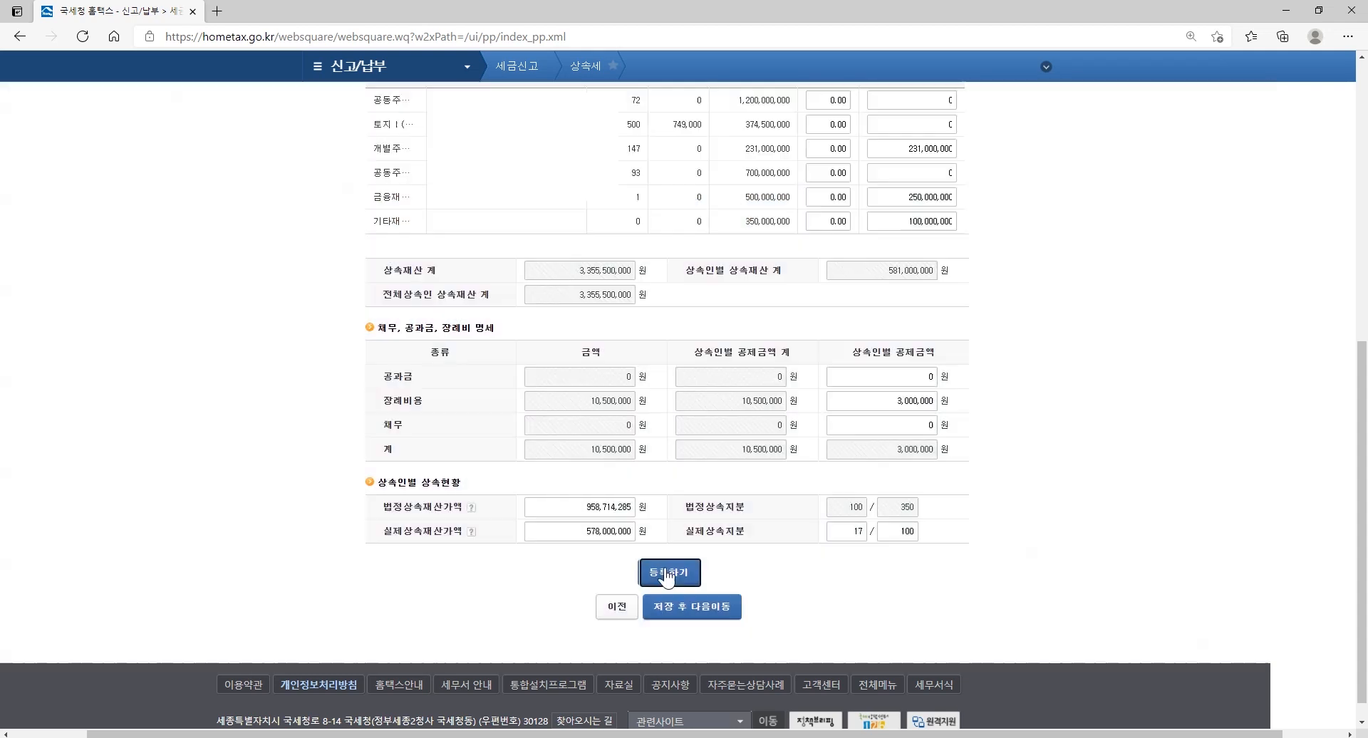
- Check that the division totals match the estate and deduction totals, and save the property division to continue to 상속공제
{"action": "scroll", "coordinate": [277, 501], "scroll_direction": "up", "scroll_amount": 3}
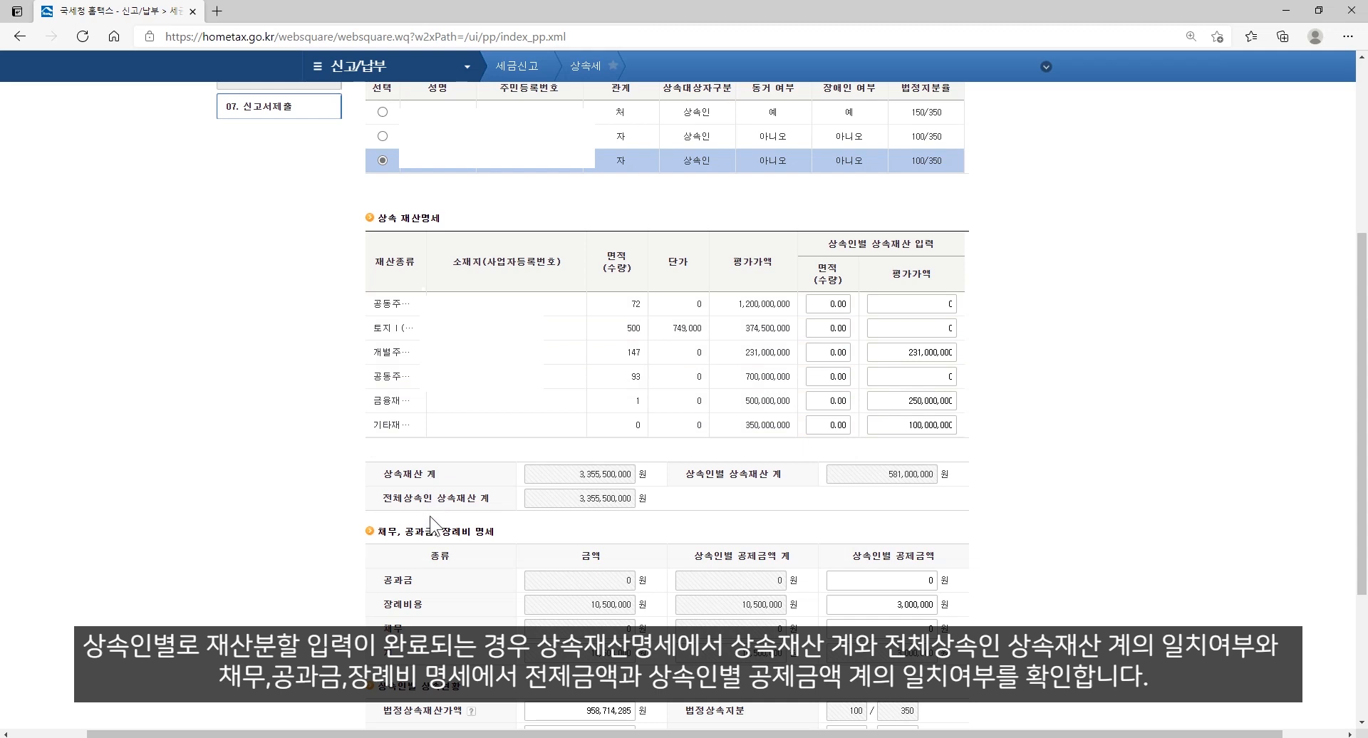
{"action": "scroll", "coordinate": [429, 516], "scroll_direction": "down", "scroll_amount": 3}
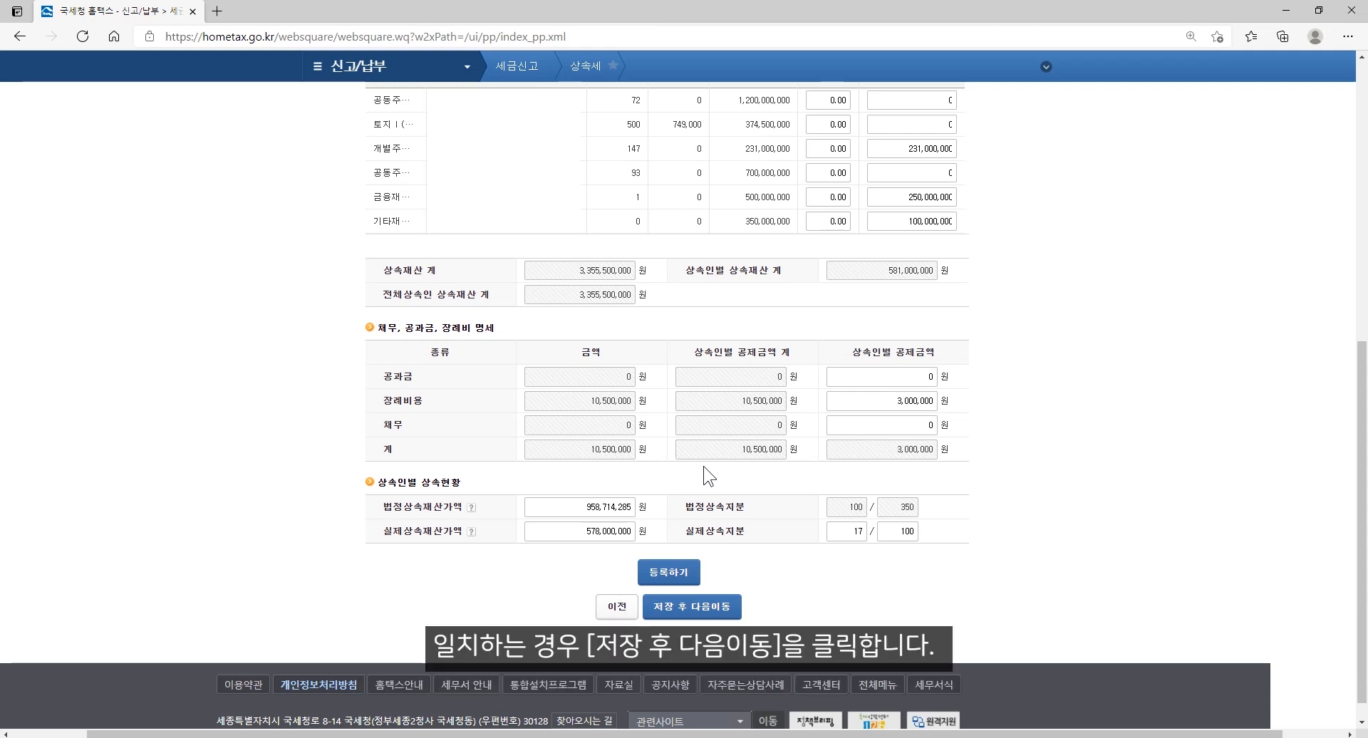
{"action": "left_click", "coordinate": [691, 616]}
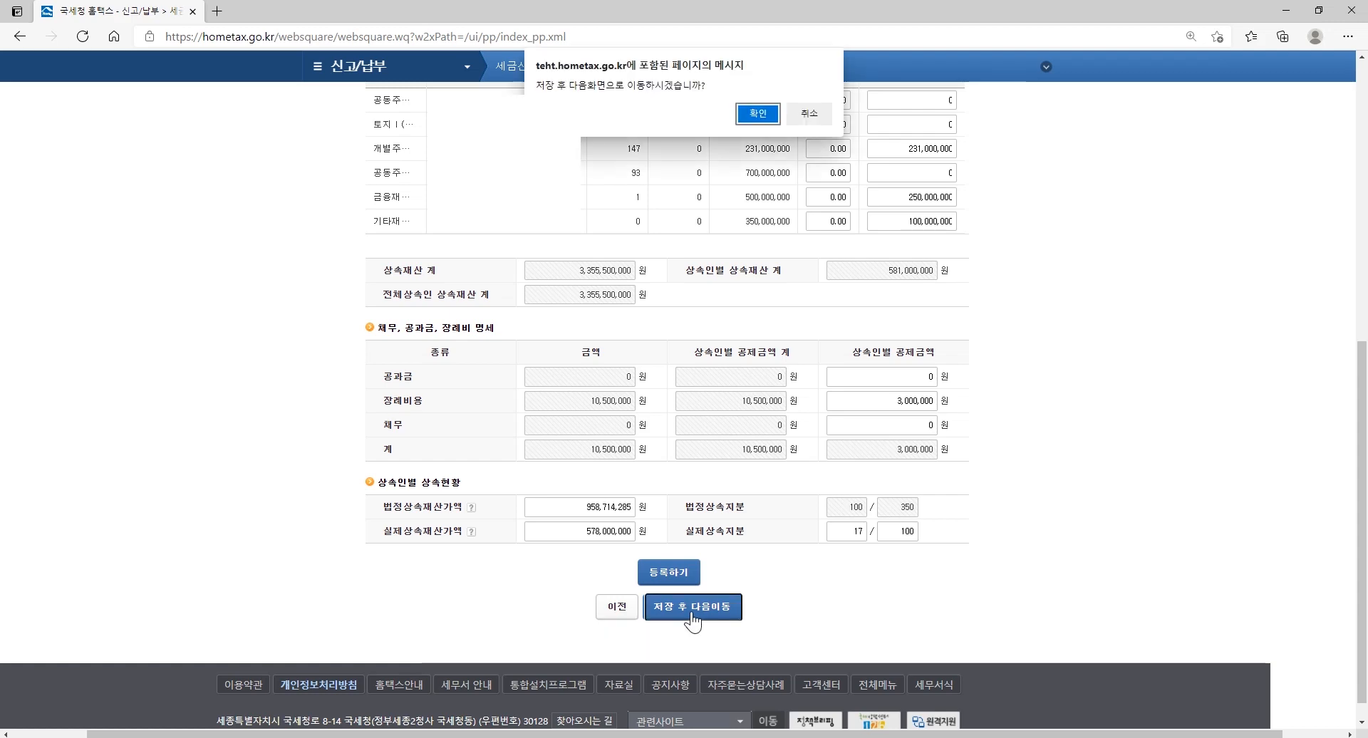
{"action": "left_click", "coordinate": [758, 113]}
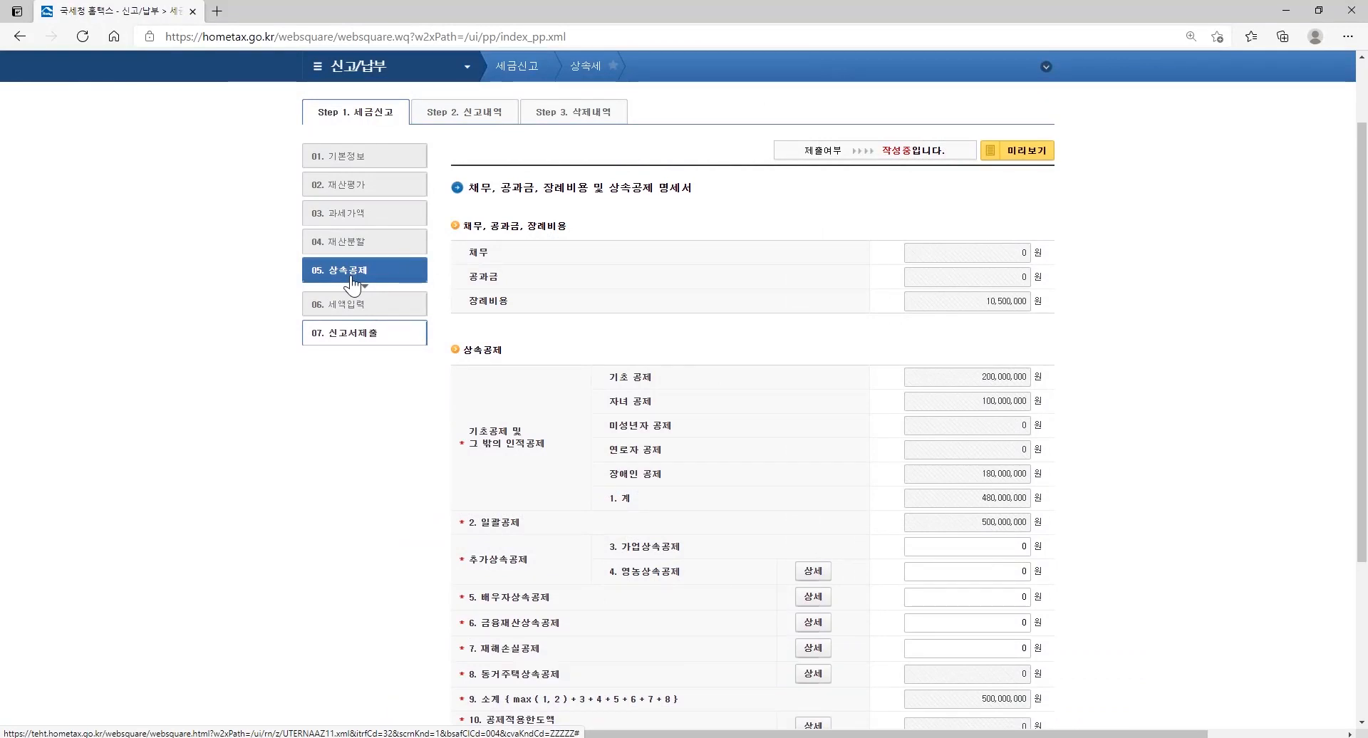
- Open the spouse inheritance deduction (배우자상속공제) details and review the spouse's actual inheritance and deduction limit figures
{"action": "scroll", "coordinate": [480, 269], "scroll_direction": "down", "scroll_amount": 3}
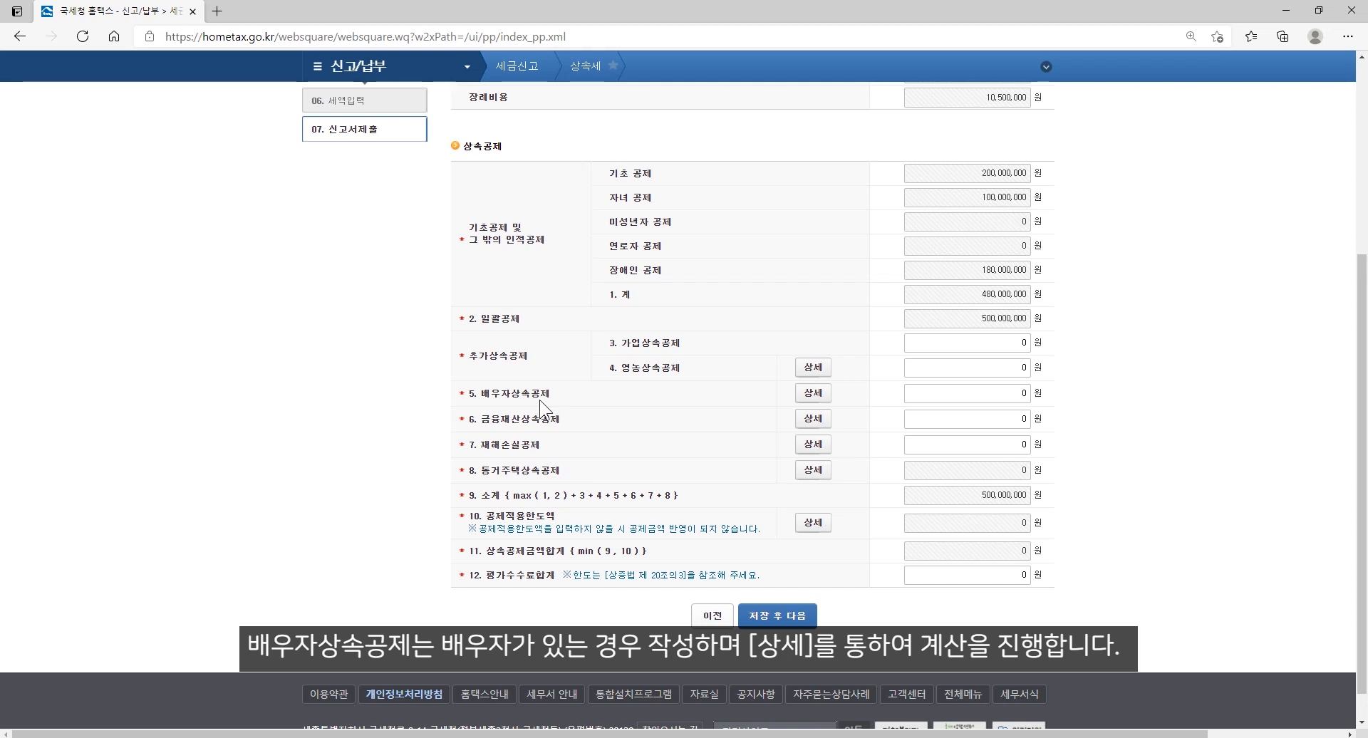
{"action": "left_click", "coordinate": [801, 389]}
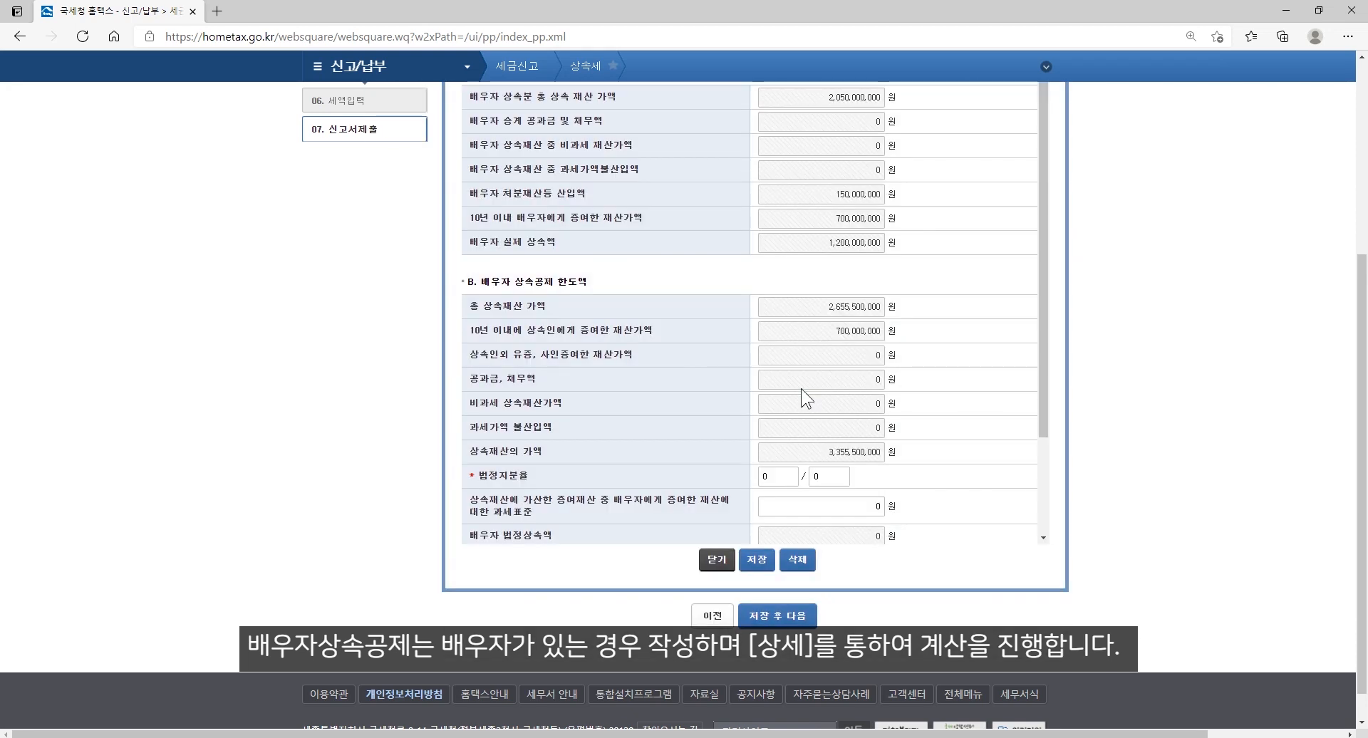
{"action": "scroll", "coordinate": [802, 387], "scroll_direction": "up", "scroll_amount": 3}
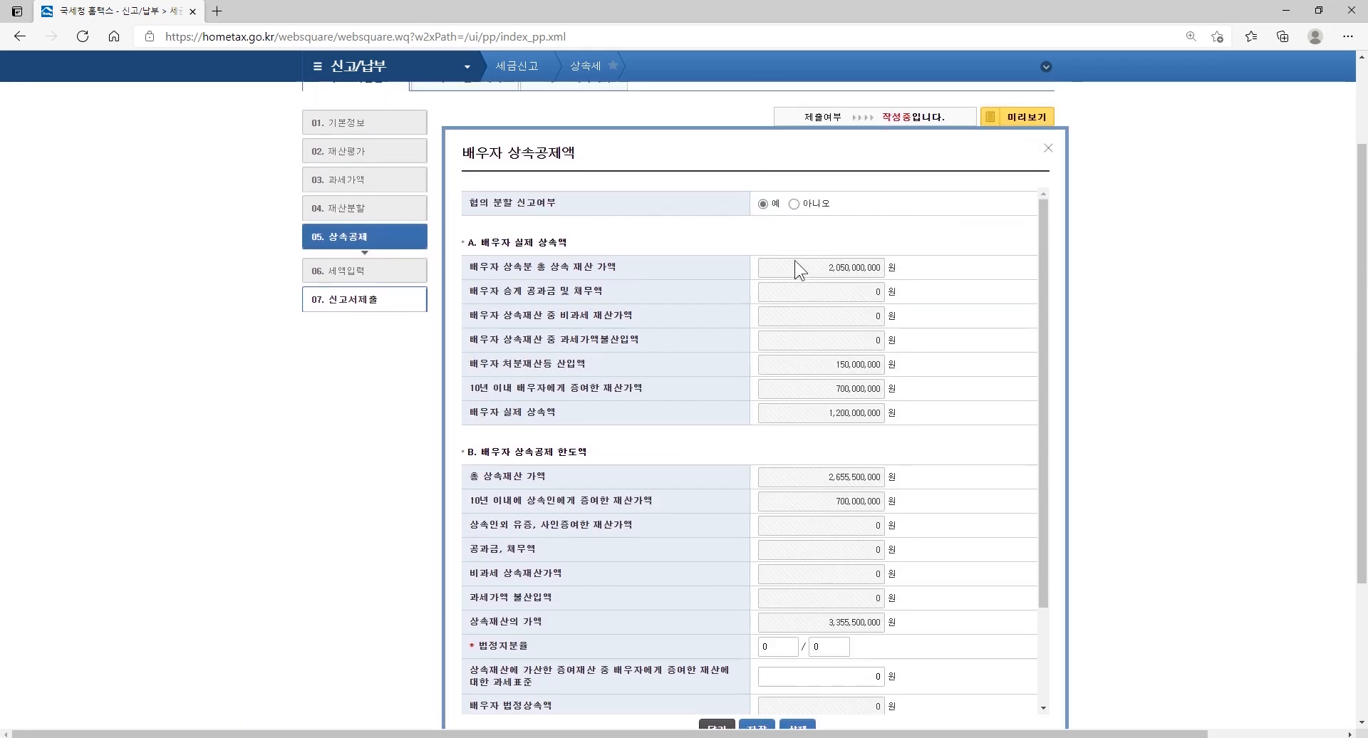
{"action": "scroll", "coordinate": [794, 259], "scroll_direction": "up", "scroll_amount": 1}
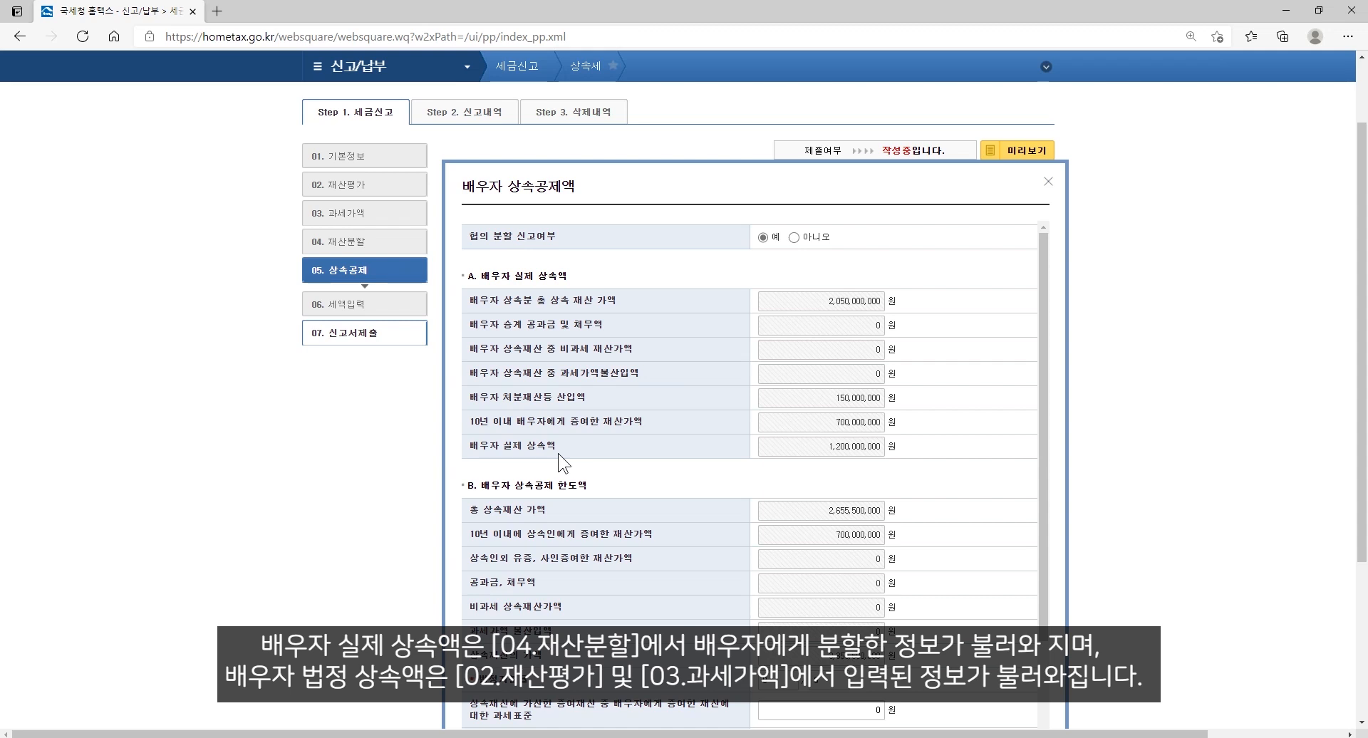
{"action": "scroll", "coordinate": [558, 453], "scroll_direction": "down", "scroll_amount": 2}
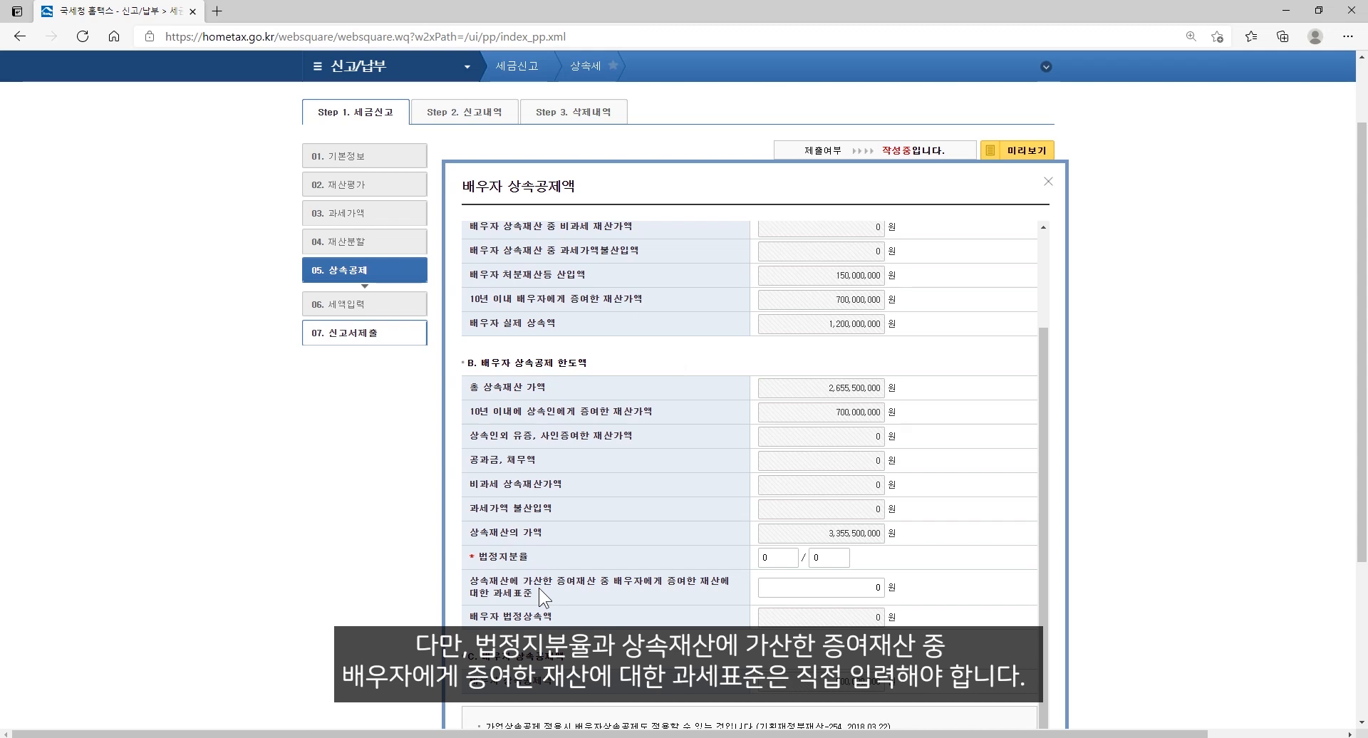
- Save the spouse inheritance deduction with 법정지분율 150/350 and a tax base of 100,000,000 won for property gifted to the spouse
{"action": "left_click", "coordinate": [765, 556]}
{"action": "type", "text": "150"}
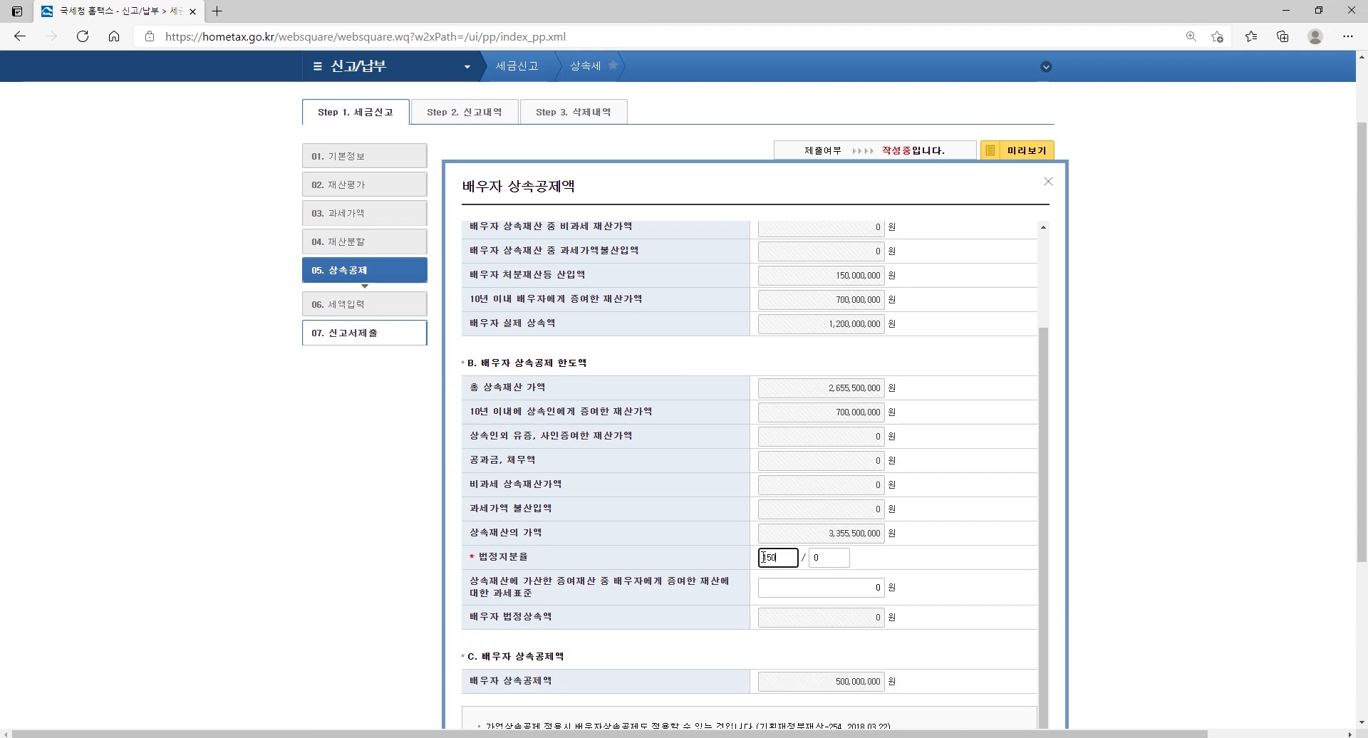
{"action": "key", "text": "Tab"}
{"action": "type", "text": "350"}
{"action": "key", "text": "Tab"}
{"action": "type", "text": "100000000"}
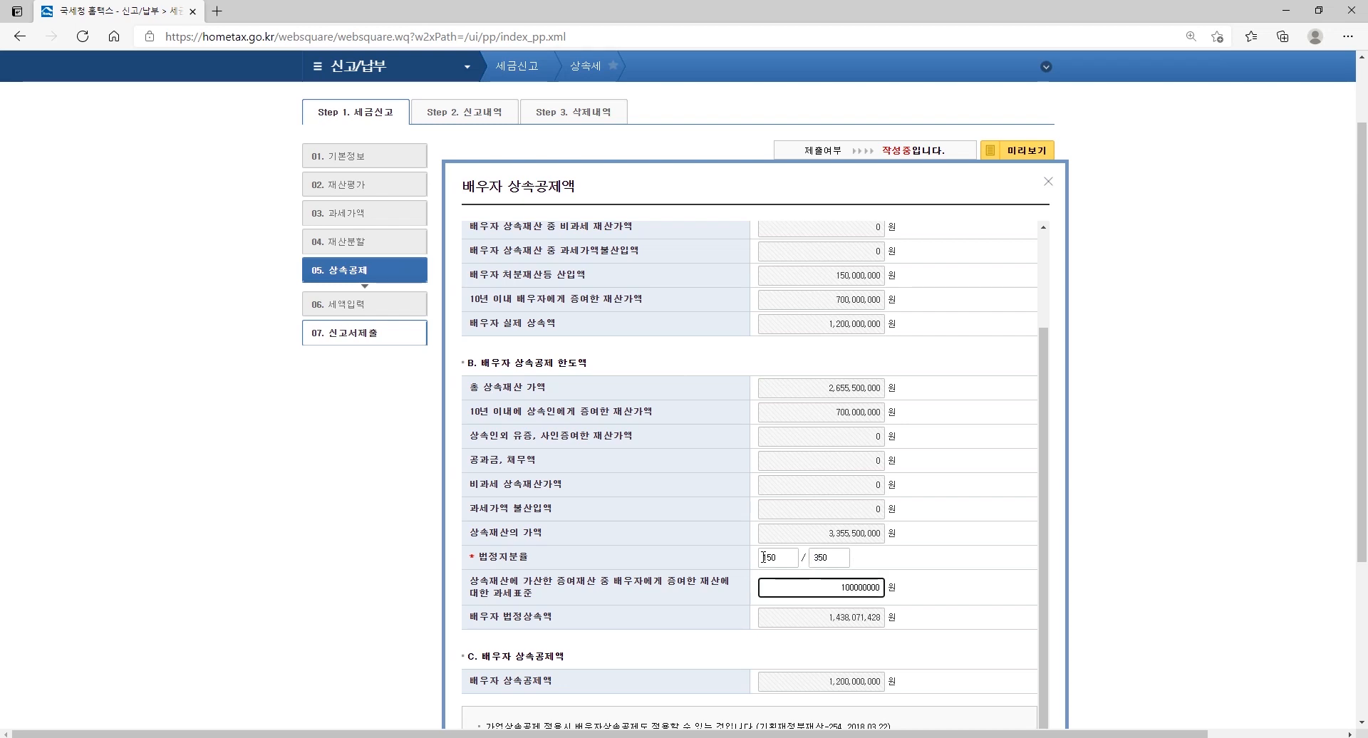
{"action": "left_click", "coordinate": [861, 655]}
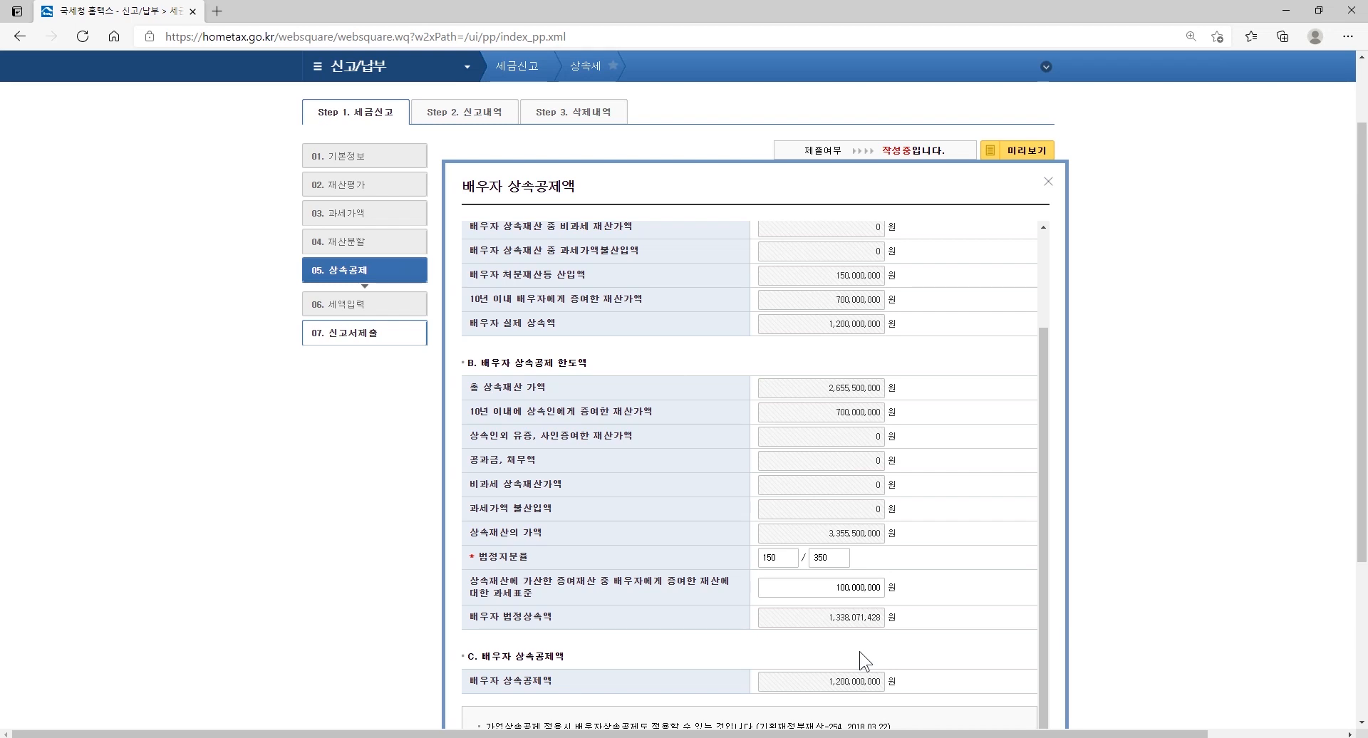
{"action": "scroll", "coordinate": [861, 654], "scroll_direction": "down", "scroll_amount": 3}
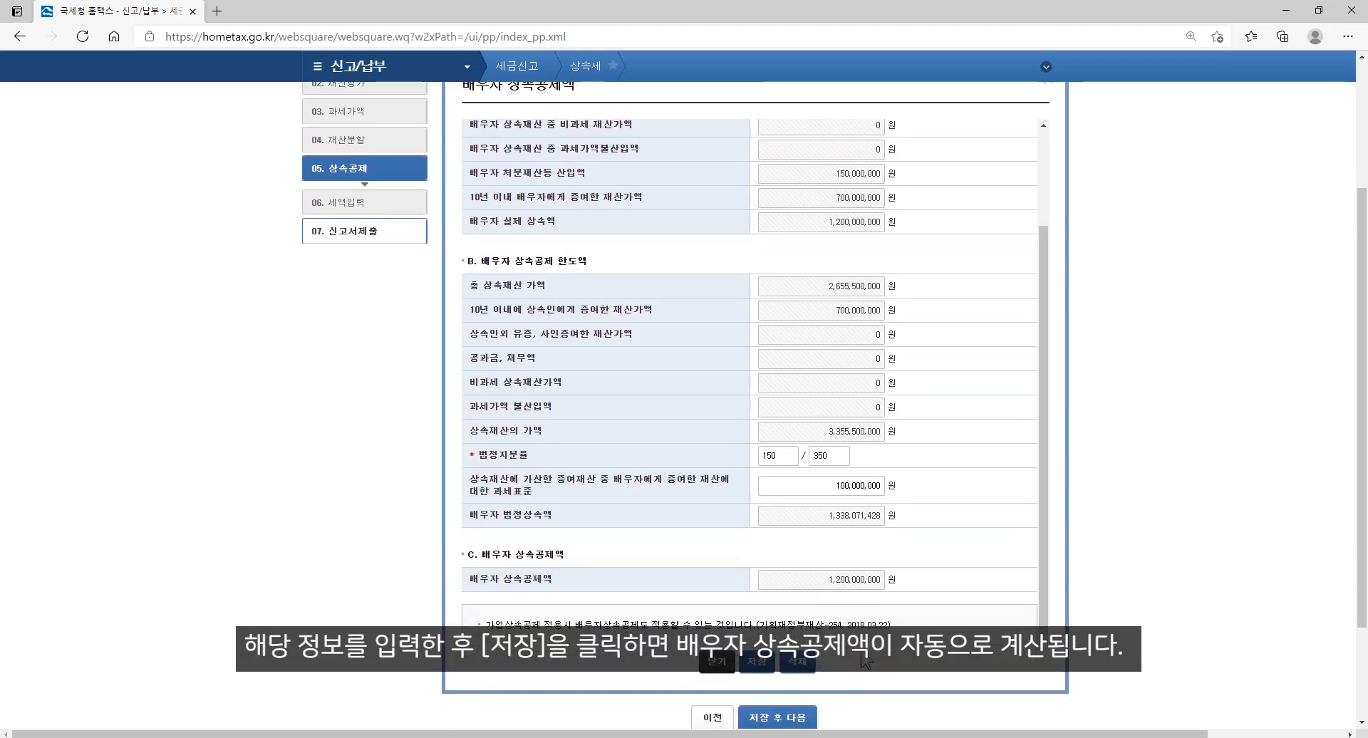
{"action": "left_click", "coordinate": [758, 663]}
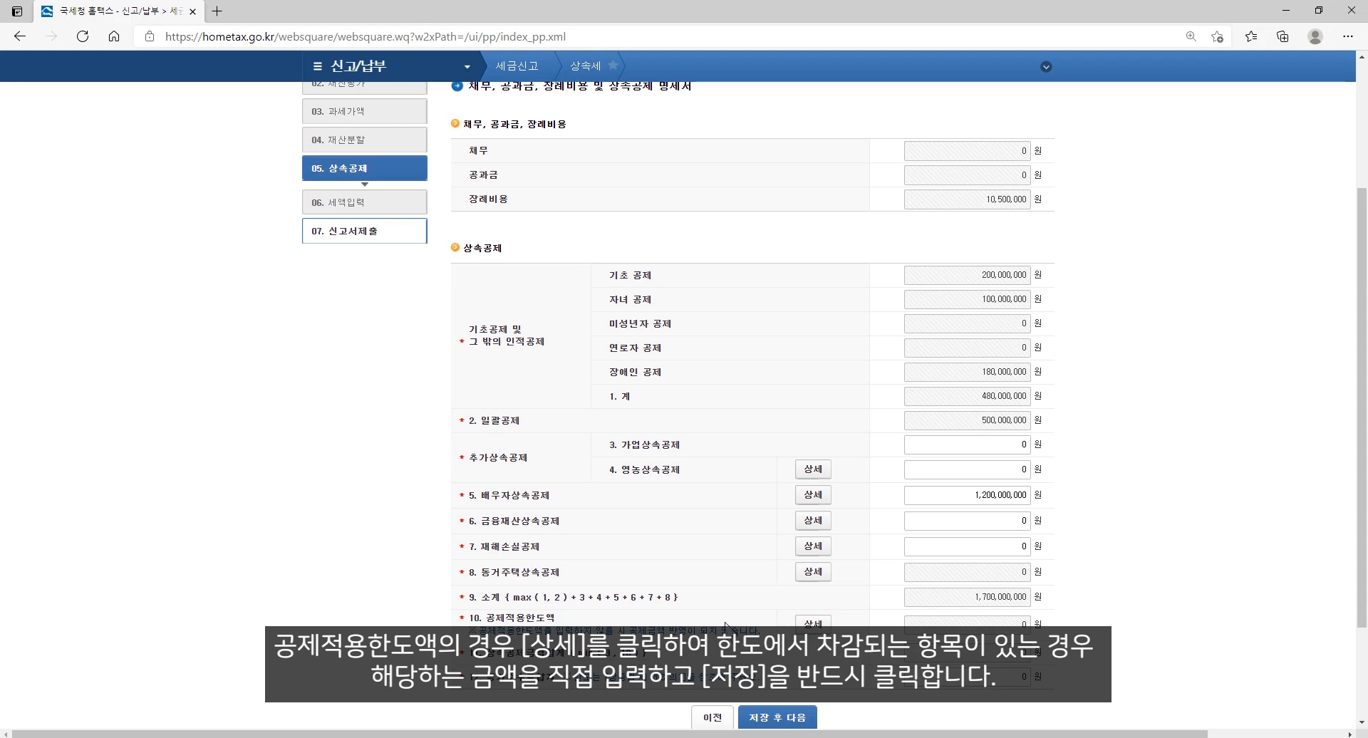
- Save the deduction limit (공제적용한도액) with 100,000,000 won of gifted property value added to the taxable amount
{"action": "left_click", "coordinate": [811, 625]}
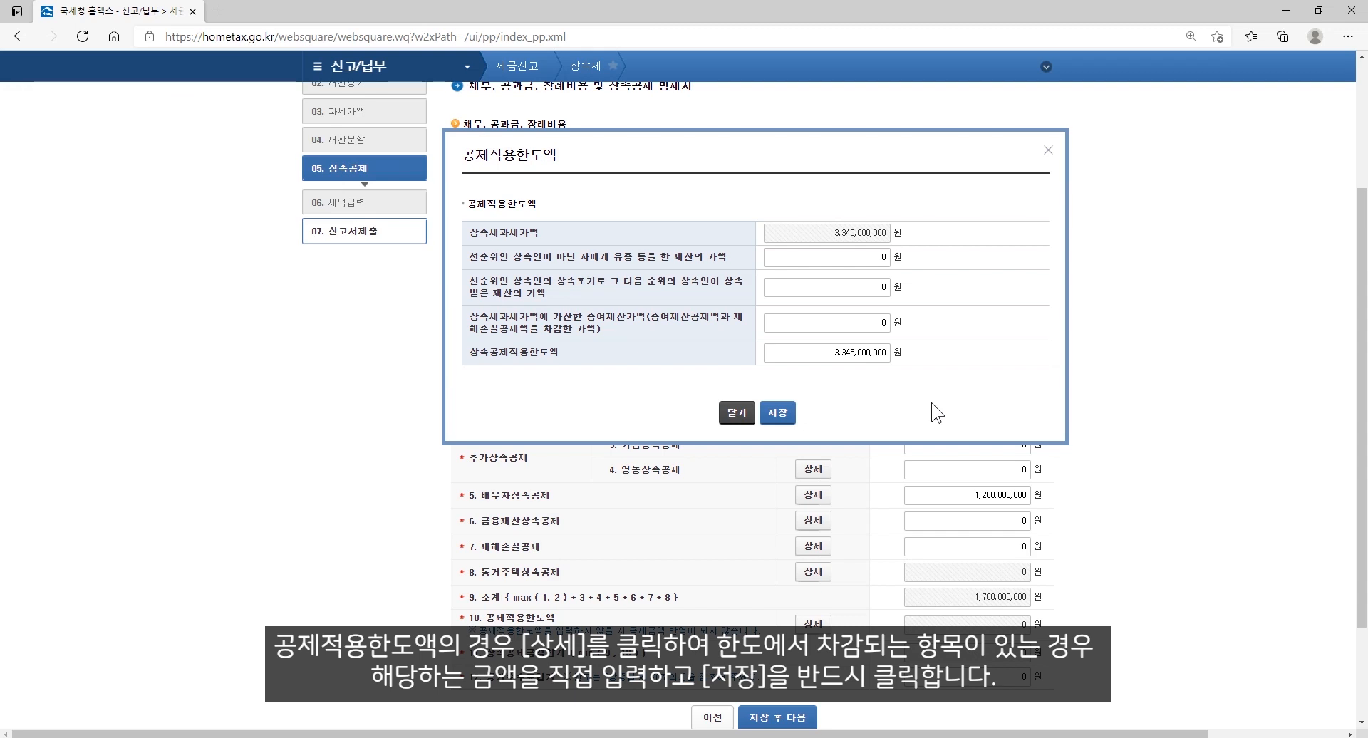
{"action": "left_click", "coordinate": [875, 327]}
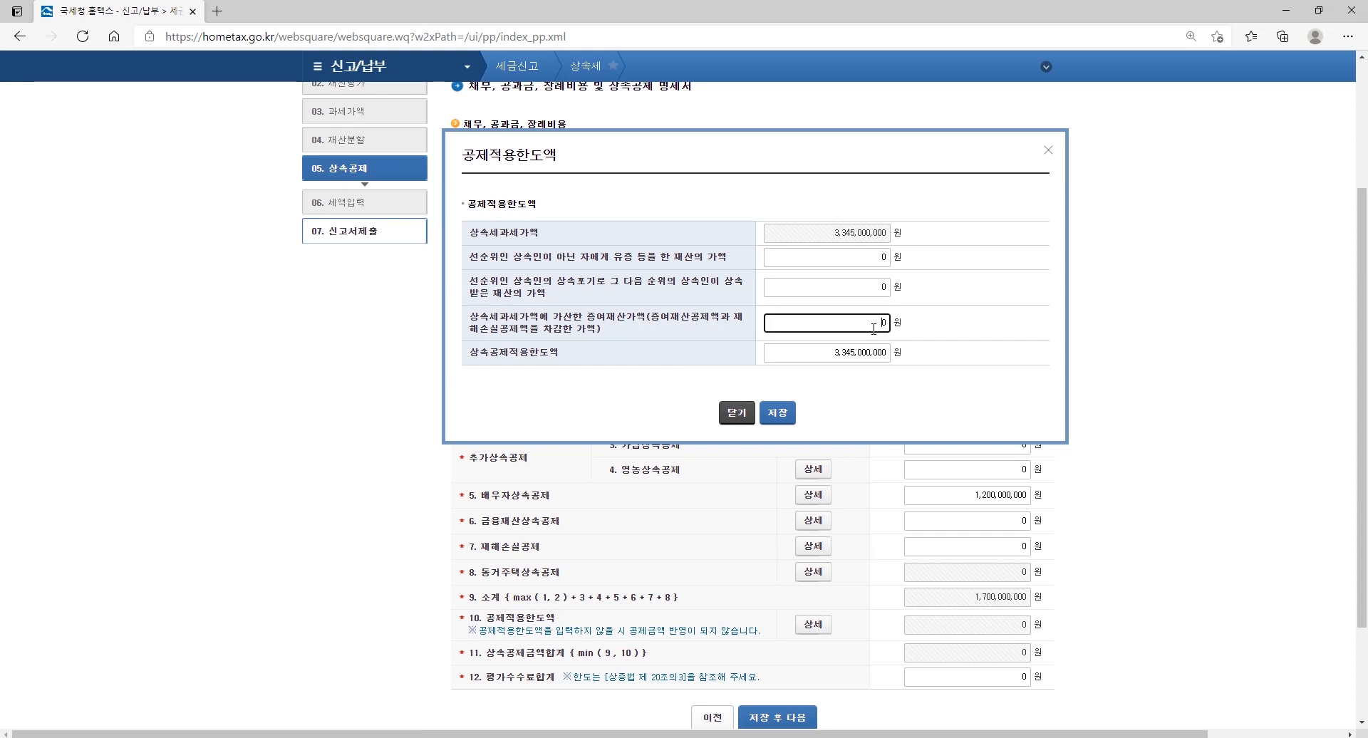
{"action": "type", "text": "100000000"}
{"action": "left_click", "coordinate": [864, 404]}
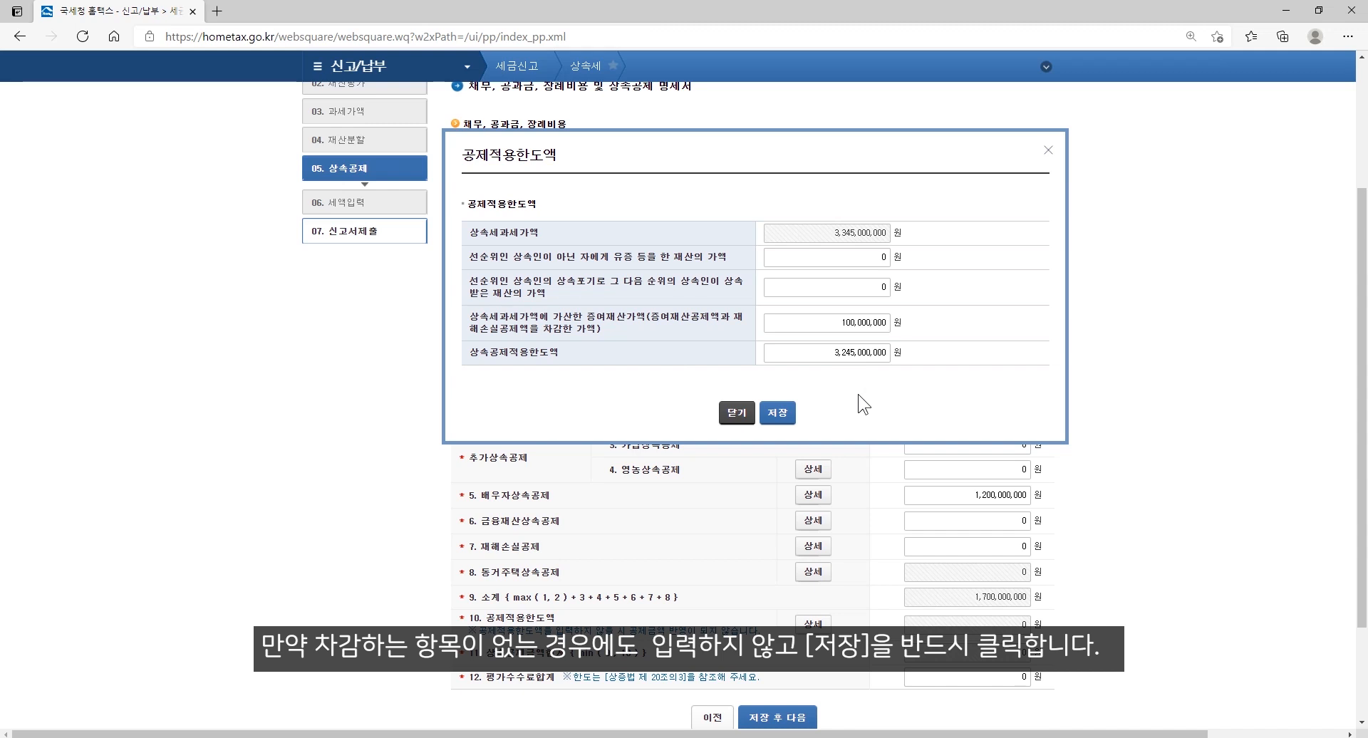
{"action": "left_click", "coordinate": [786, 423]}
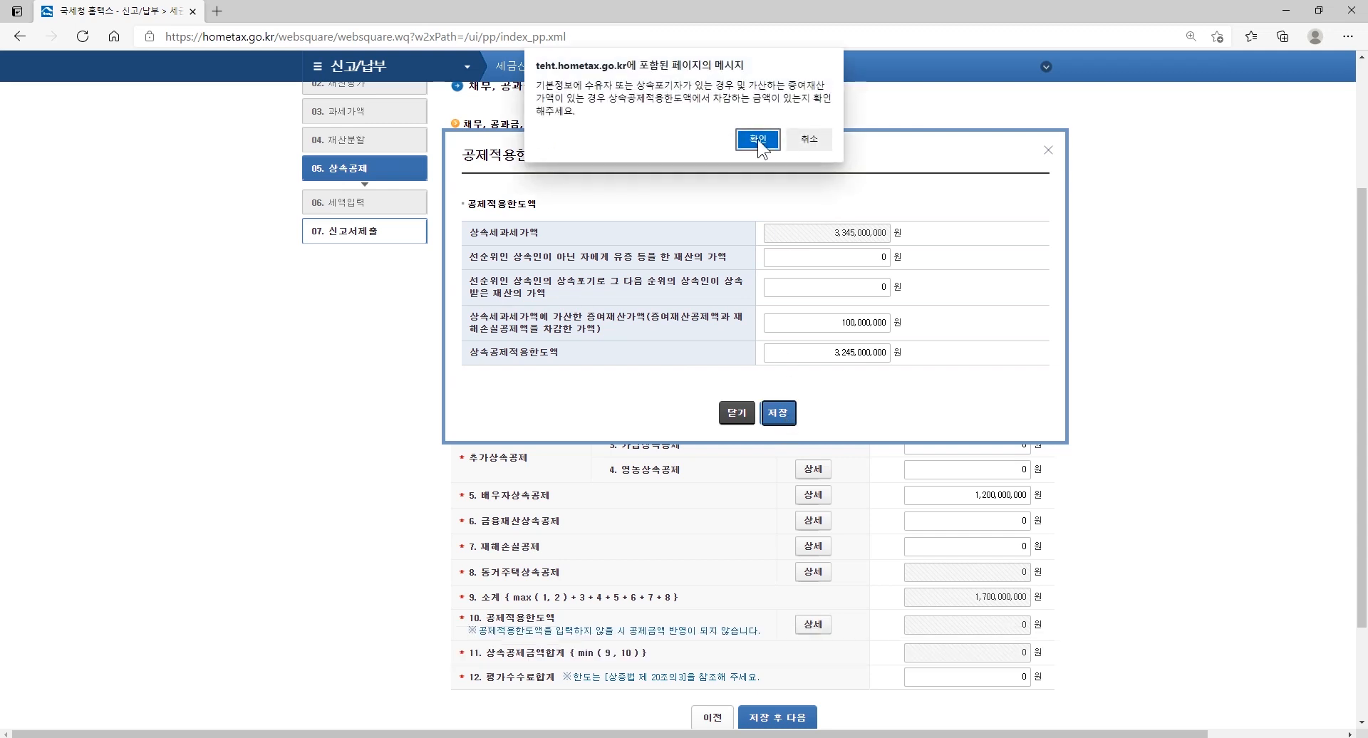
{"action": "left_click", "coordinate": [758, 140]}
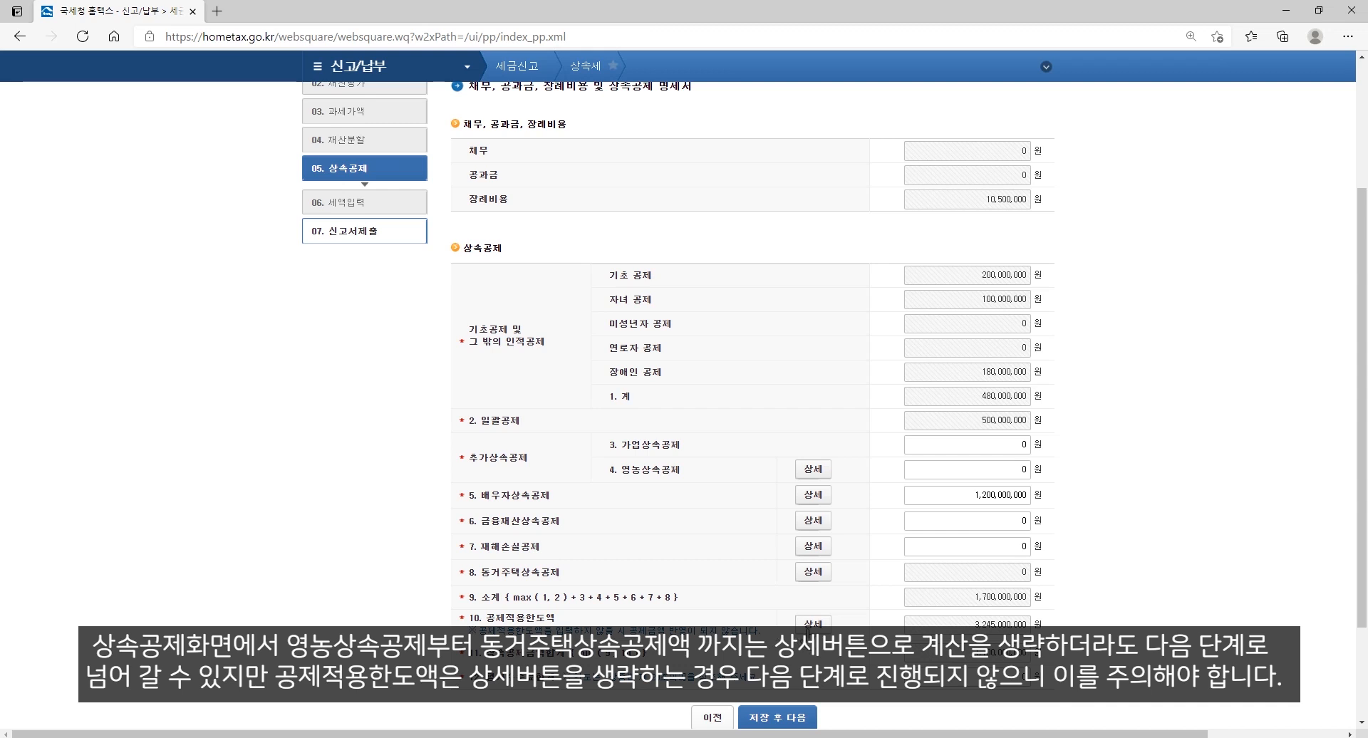
- Save the inheritance deduction statement and continue to the tax amount entry (세액입력)
{"action": "scroll", "coordinate": [809, 639], "scroll_direction": "down", "scroll_amount": 2}
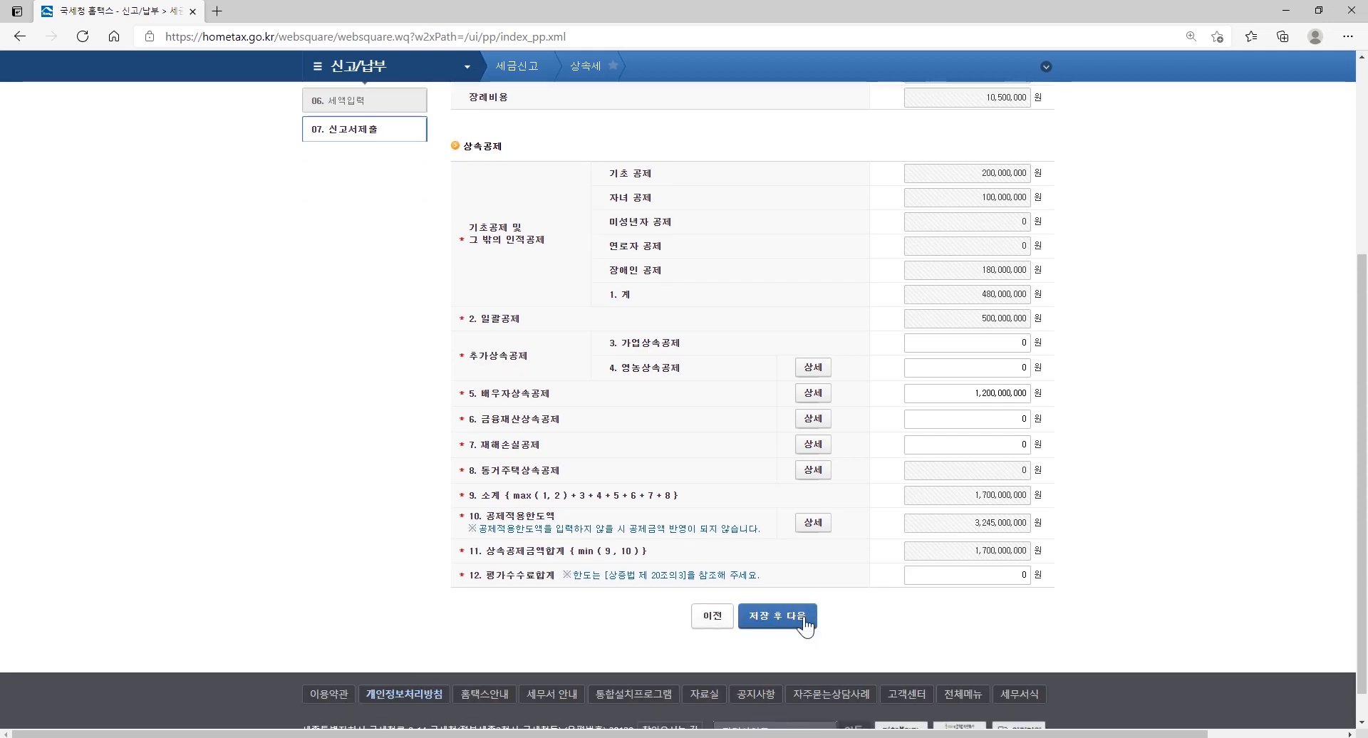
{"action": "left_click", "coordinate": [807, 624]}
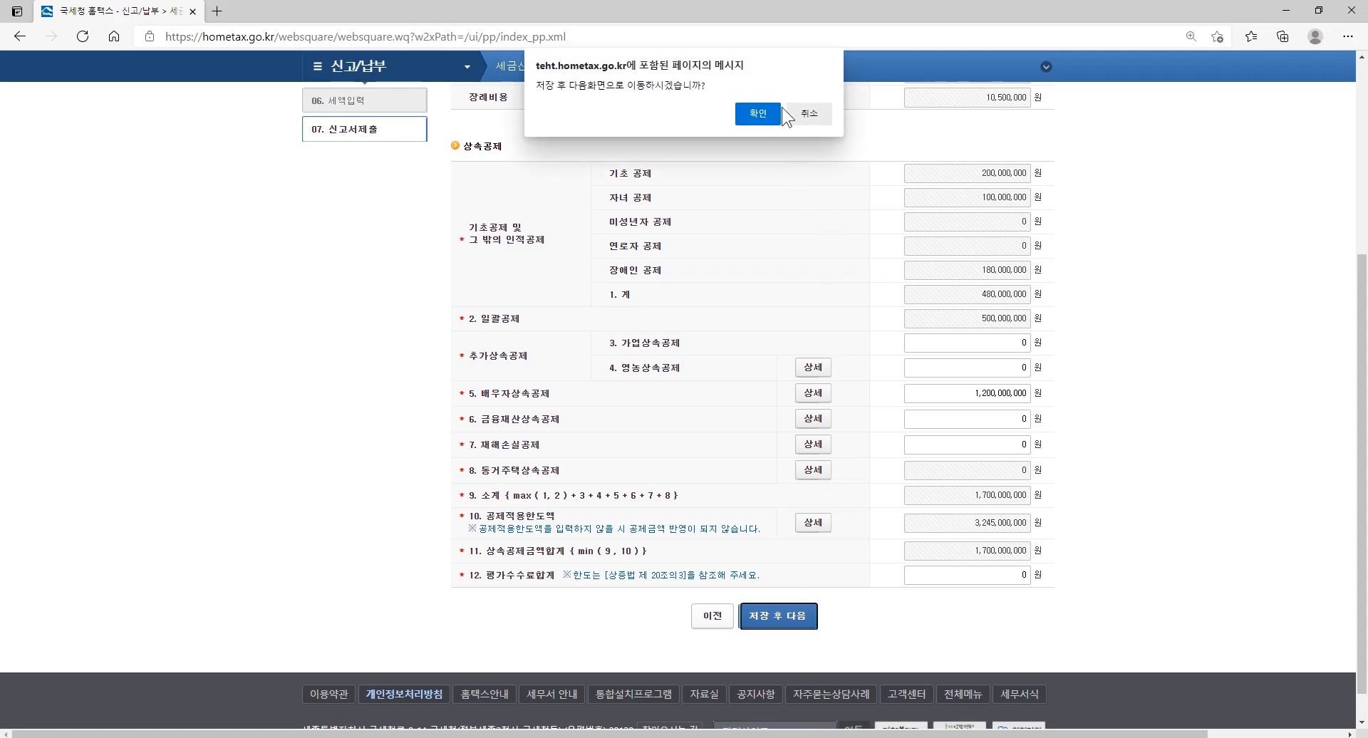
{"action": "left_click", "coordinate": [758, 114]}
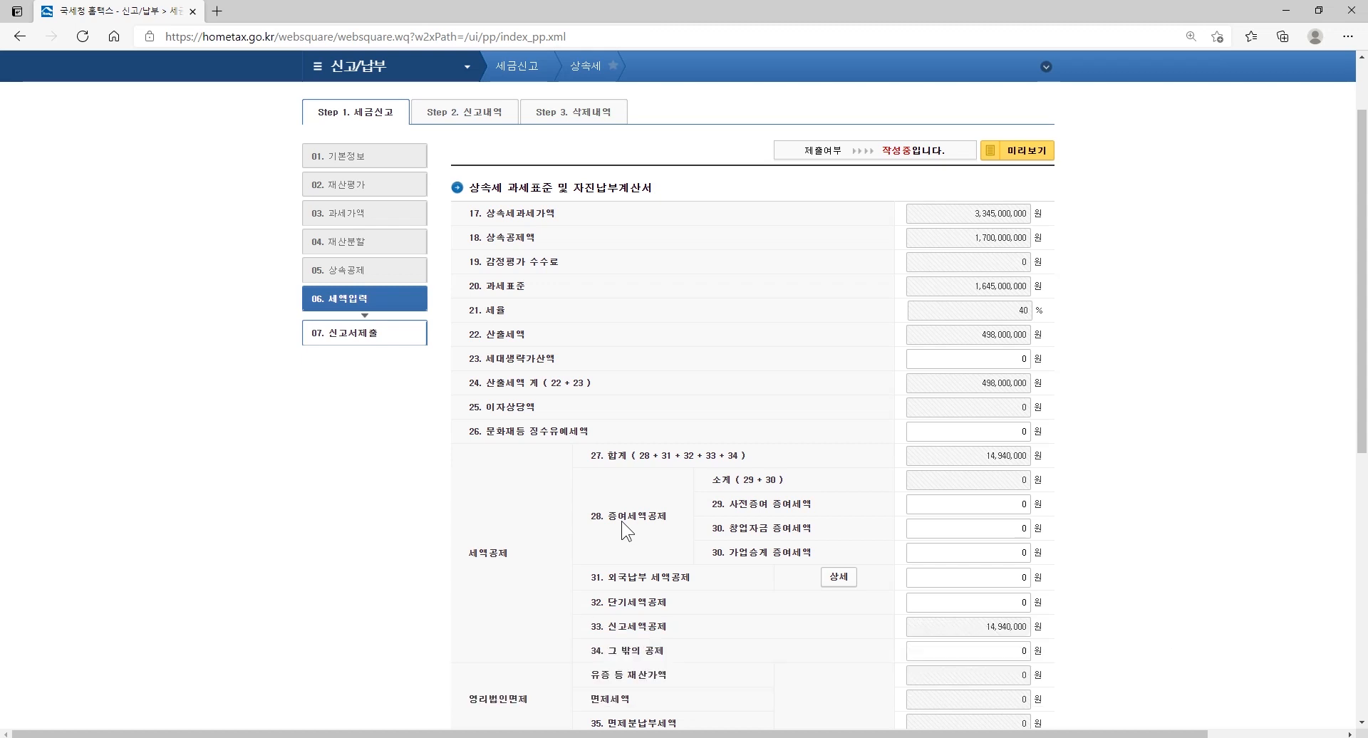
- Set the prior-gift gift tax credit (사전증여 증여세액) to 10,000,000 won
{"action": "left_click", "coordinate": [981, 502]}
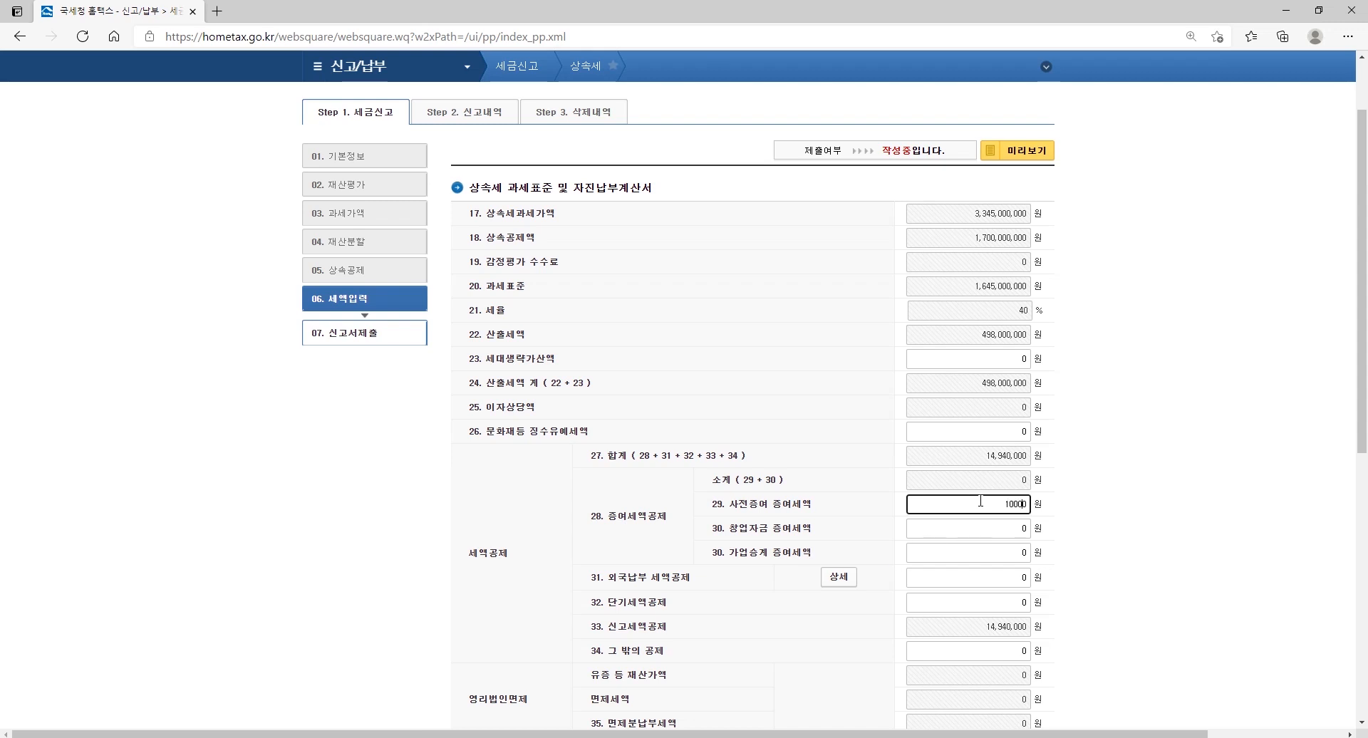
{"action": "type", "text": "1000000"}
{"action": "left_click", "coordinate": [1205, 549]}
- Split the cash payment into 236,680,000 won for 분납 and 236,680,000 won for 신고납부
{"action": "scroll", "coordinate": [1183, 546], "scroll_direction": "down", "scroll_amount": 3}
{"action": "scroll", "coordinate": [1179, 545], "scroll_direction": "down", "scroll_amount": 2}
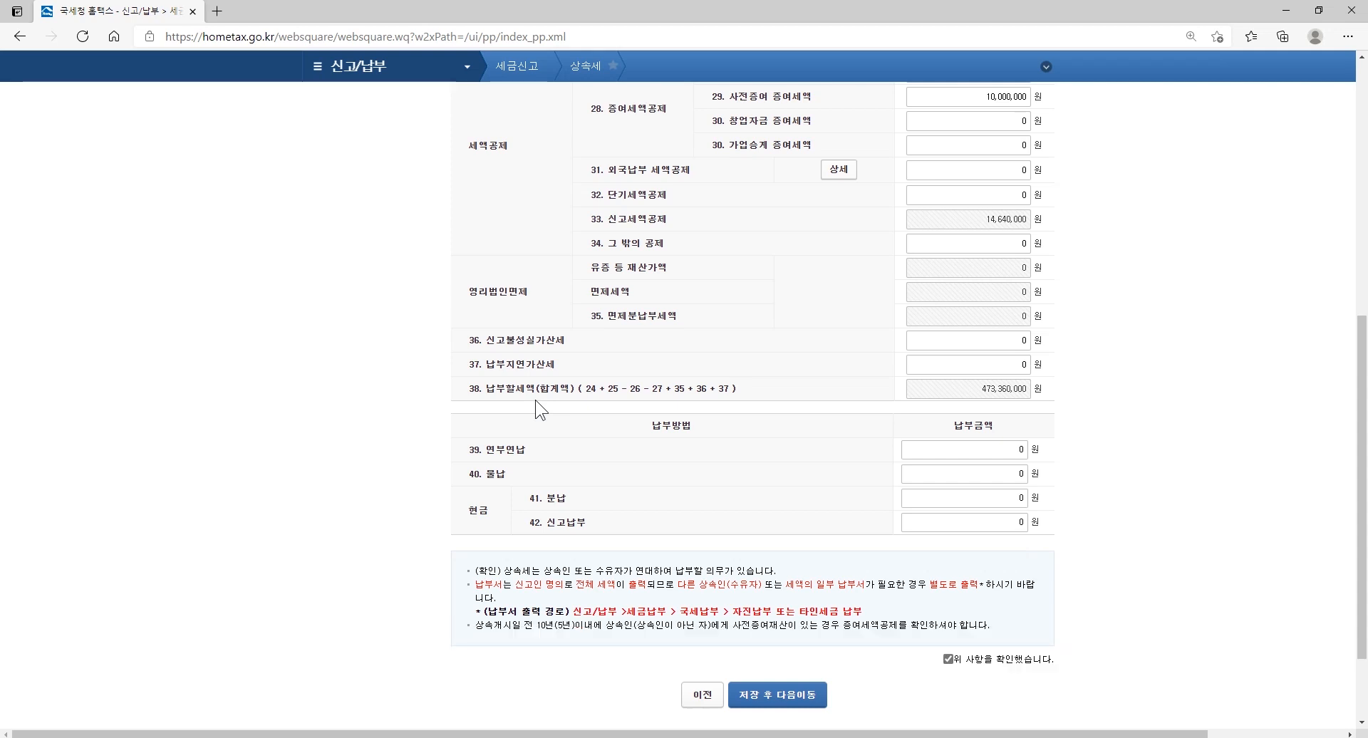
{"action": "left_click", "coordinate": [1014, 501]}
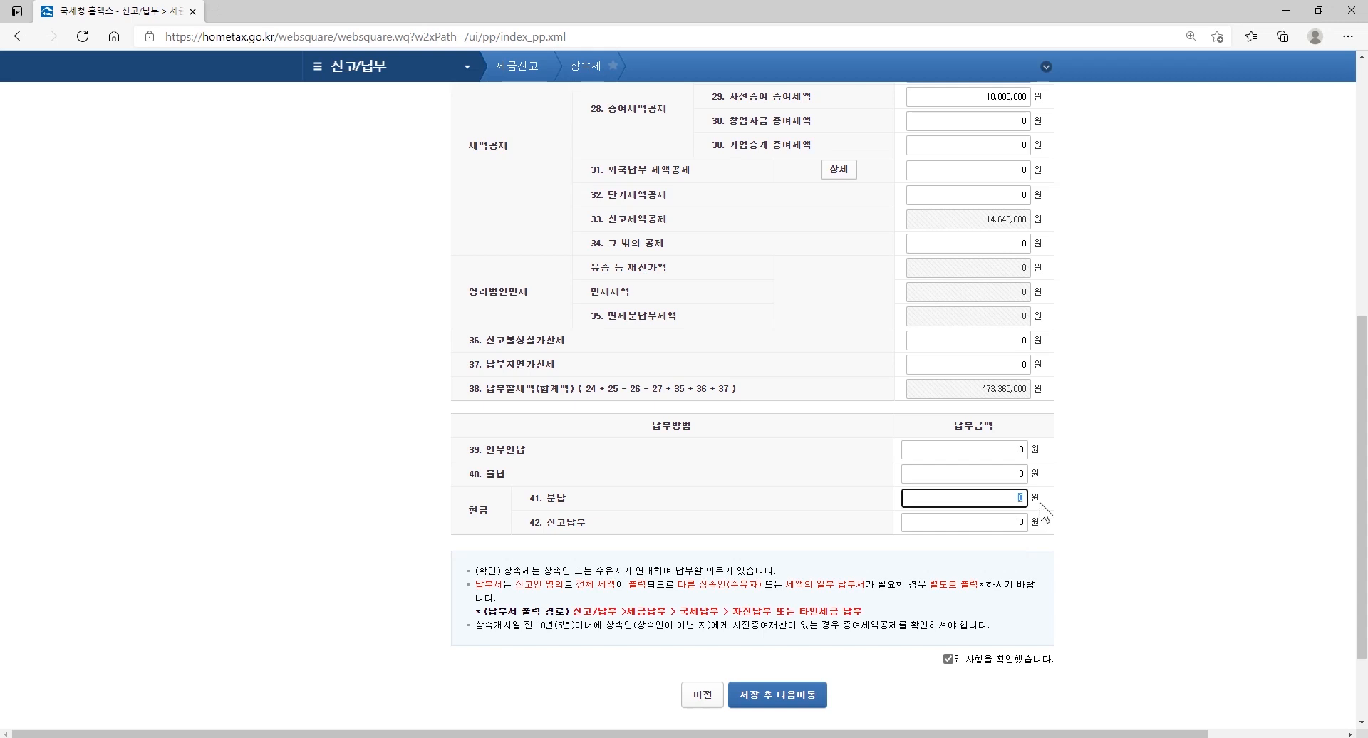
{"action": "type", "text": "23"}
{"action": "type", "text": "6,680,00"}
{"action": "type", "text": "0000"}
{"action": "key", "text": "Tab"}
{"action": "type", "text": "2366"}
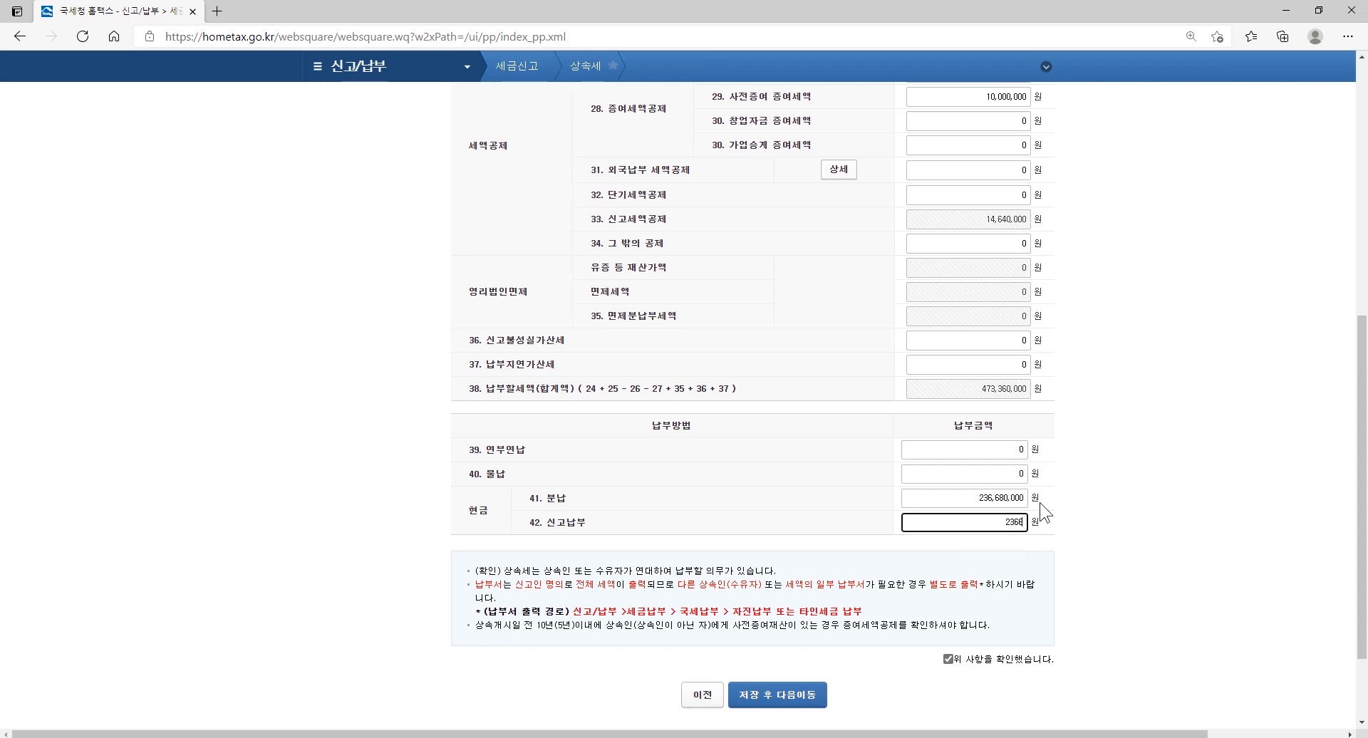
{"action": "type", "text": "80000"}
{"action": "left_click", "coordinate": [1027, 673]}
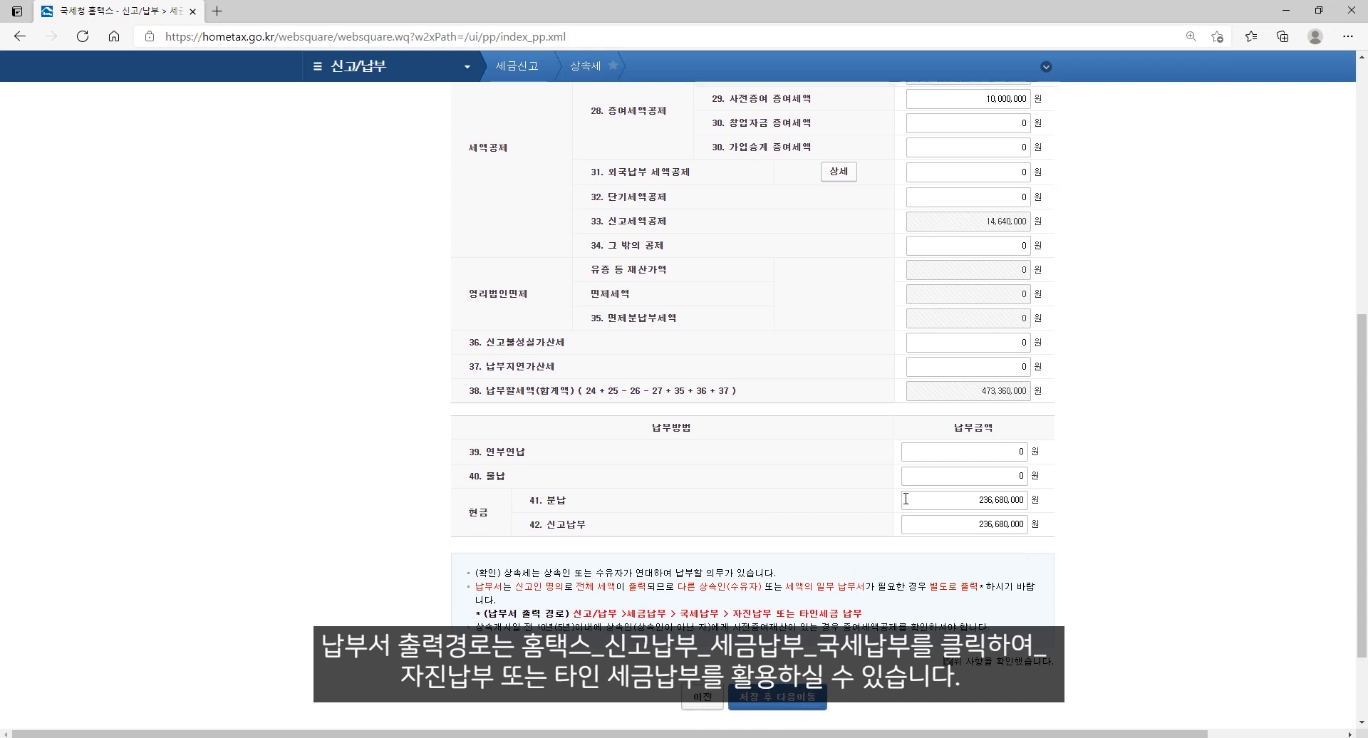
- Look up where the site offers 자진납부 and 타인세금 납부 for issuing separate payment slips
{"action": "scroll", "coordinate": [880, 346], "scroll_direction": "up", "scroll_amount": 10}
{"action": "mouse_move", "coordinate": [798, 112]}
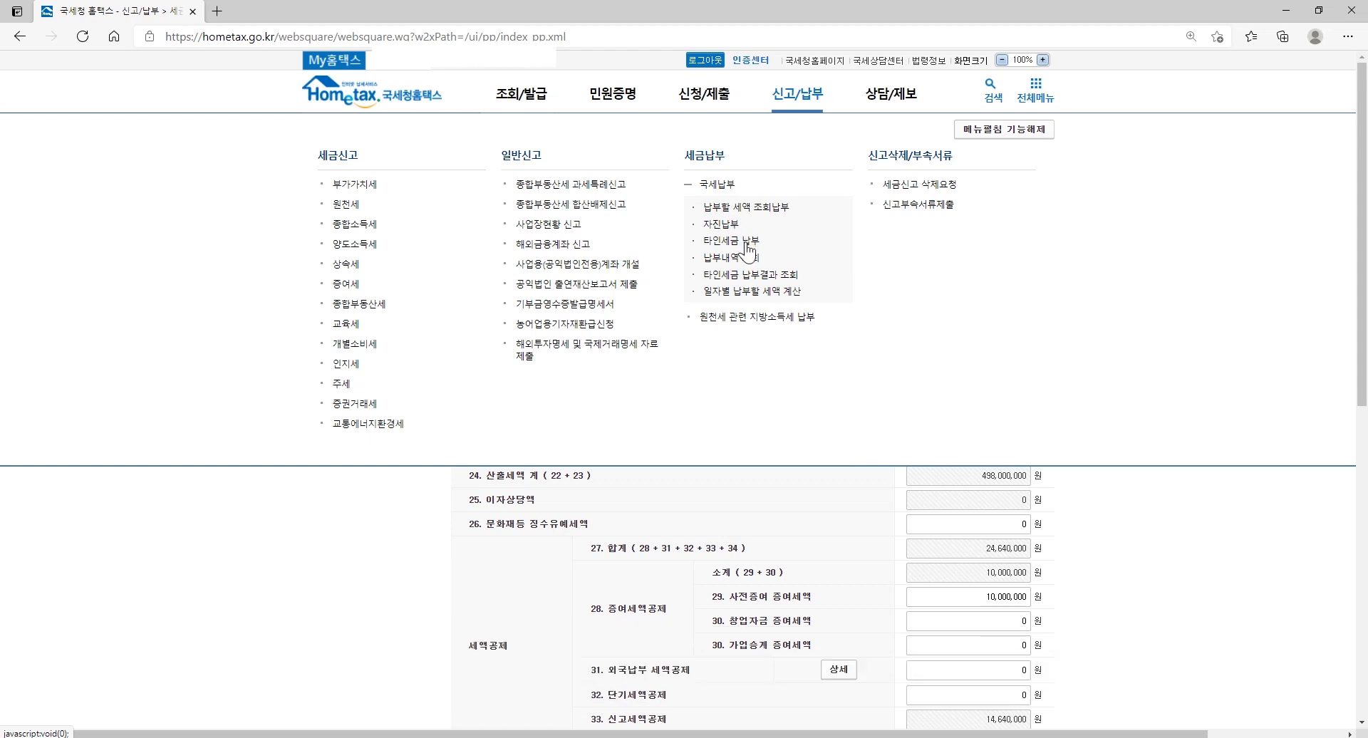
{"action": "scroll", "coordinate": [1130, 601], "scroll_direction": "down", "scroll_amount": 8}
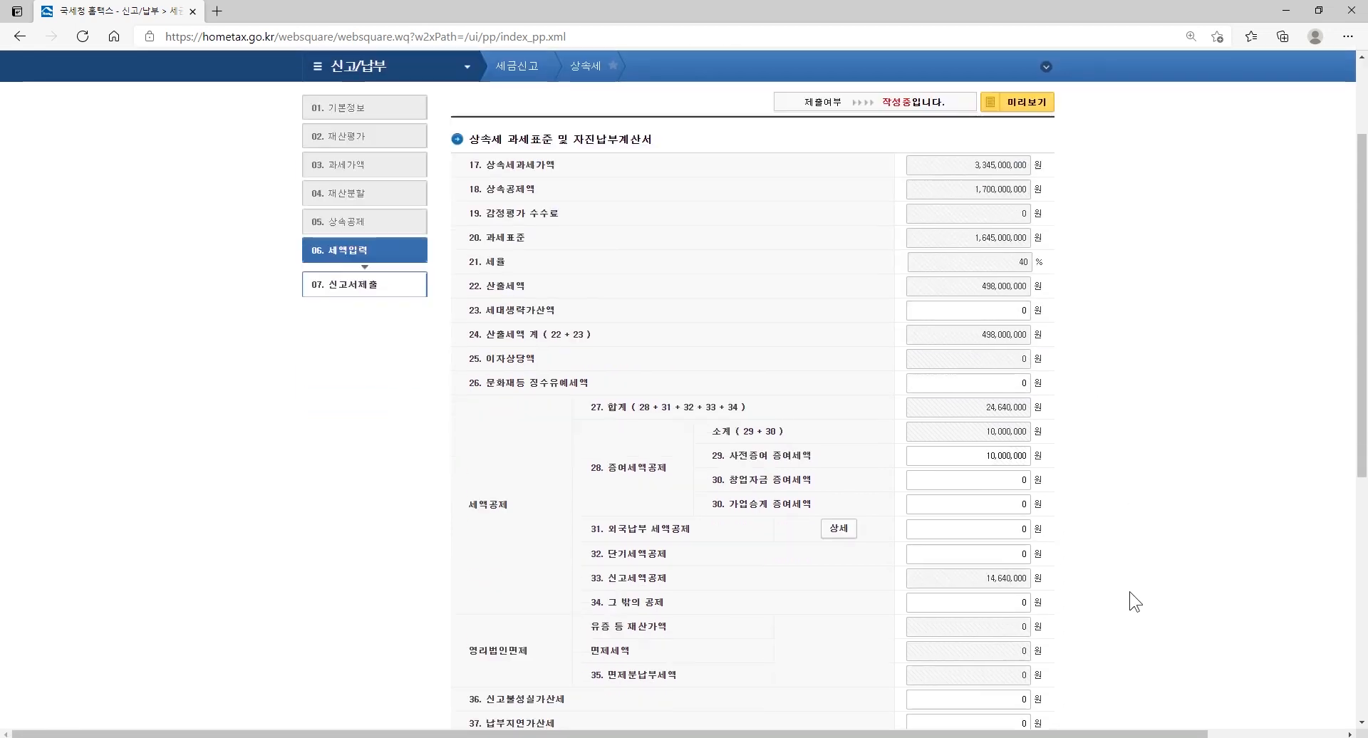
- Save the tax amount entry, continue to 신고서제출 and review the final return summary
{"action": "scroll", "coordinate": [1037, 620], "scroll_direction": "down", "scroll_amount": 3}
{"action": "left_click", "coordinate": [787, 588]}
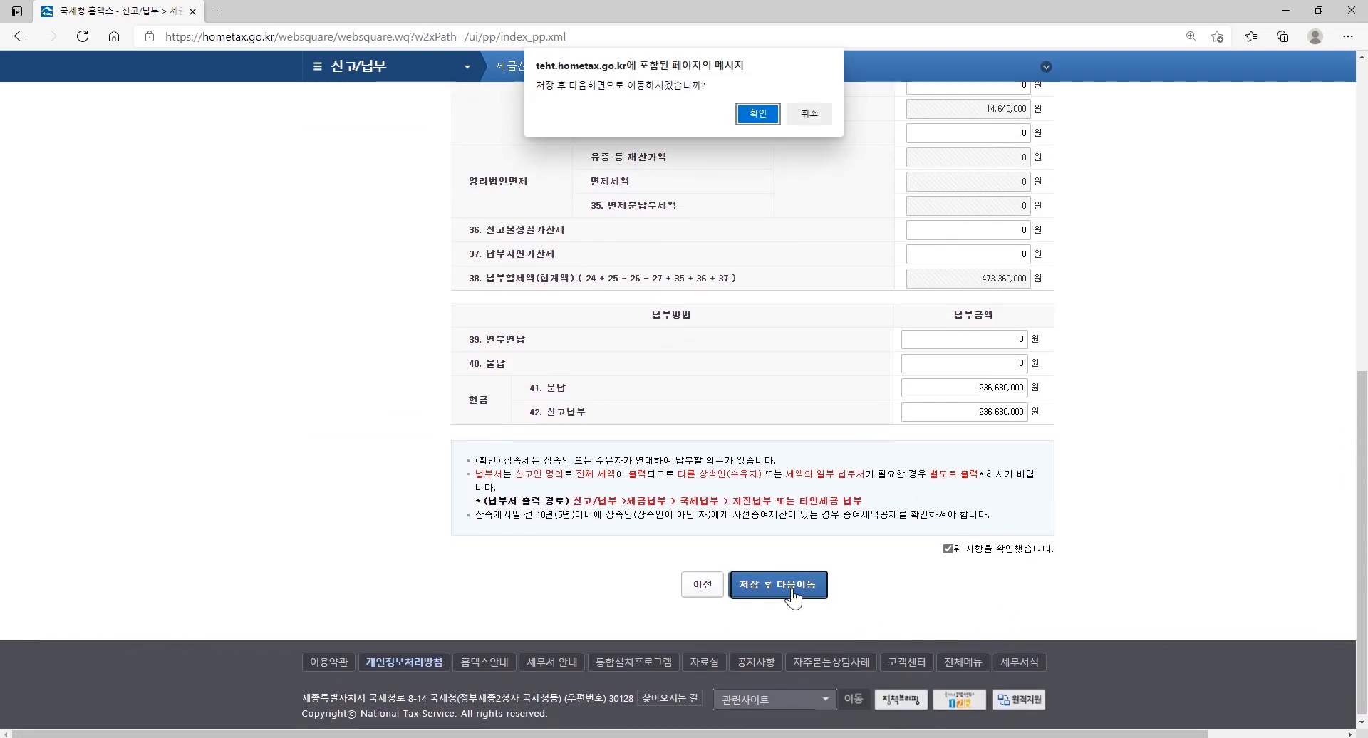
{"action": "left_click", "coordinate": [762, 120]}
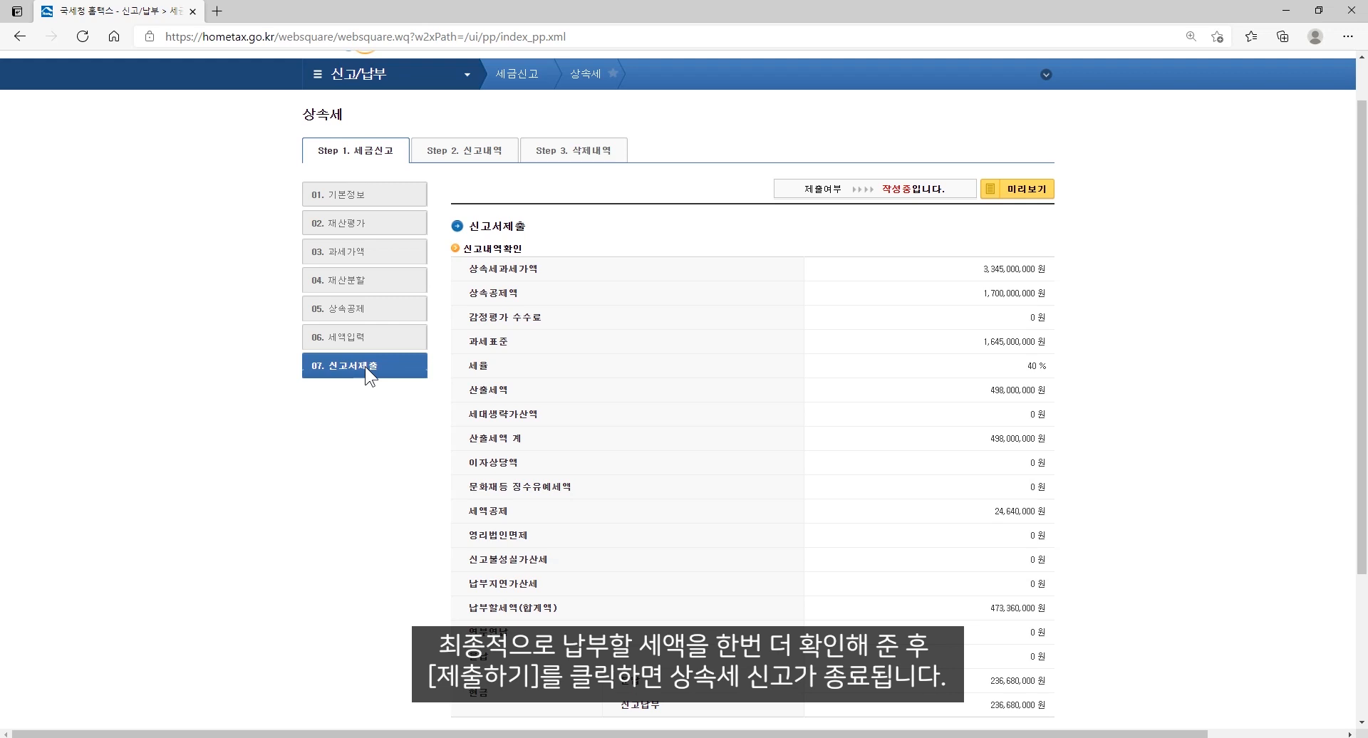
{"action": "scroll", "coordinate": [365, 367], "scroll_direction": "down", "scroll_amount": 3}
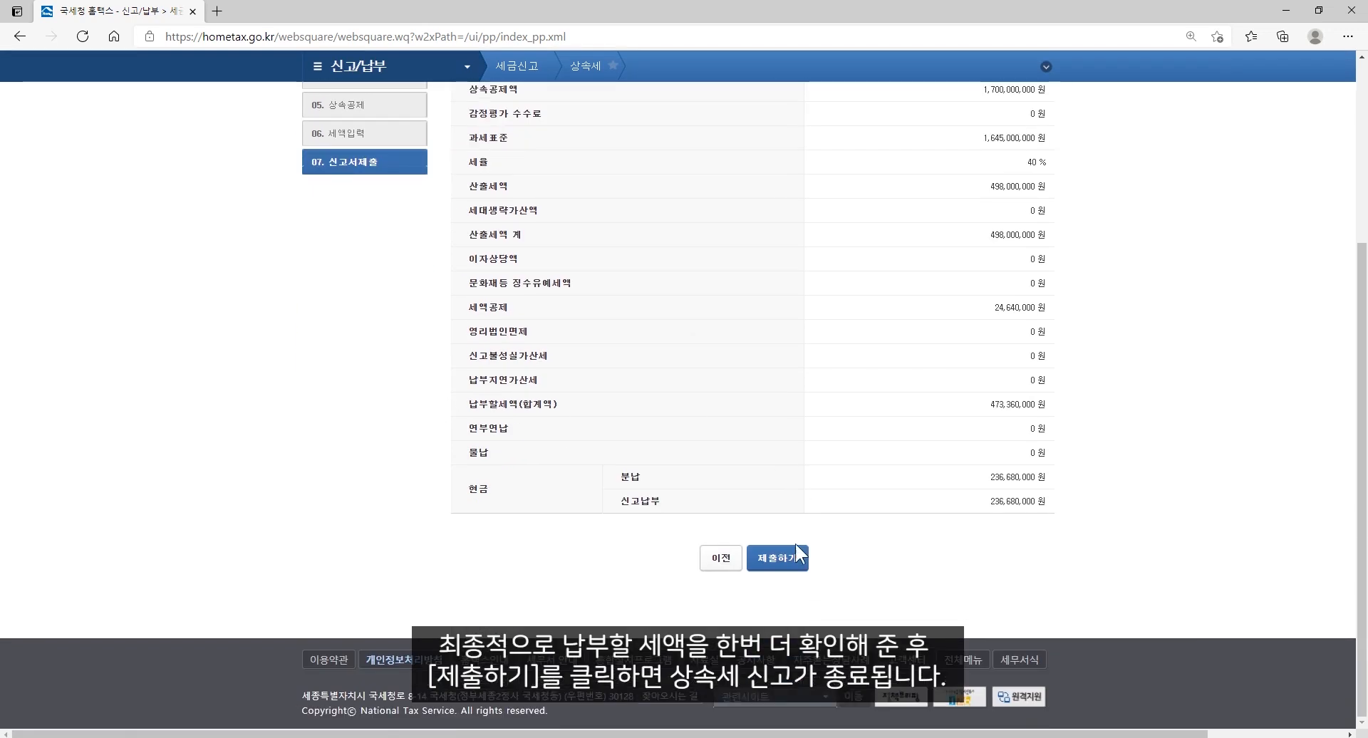